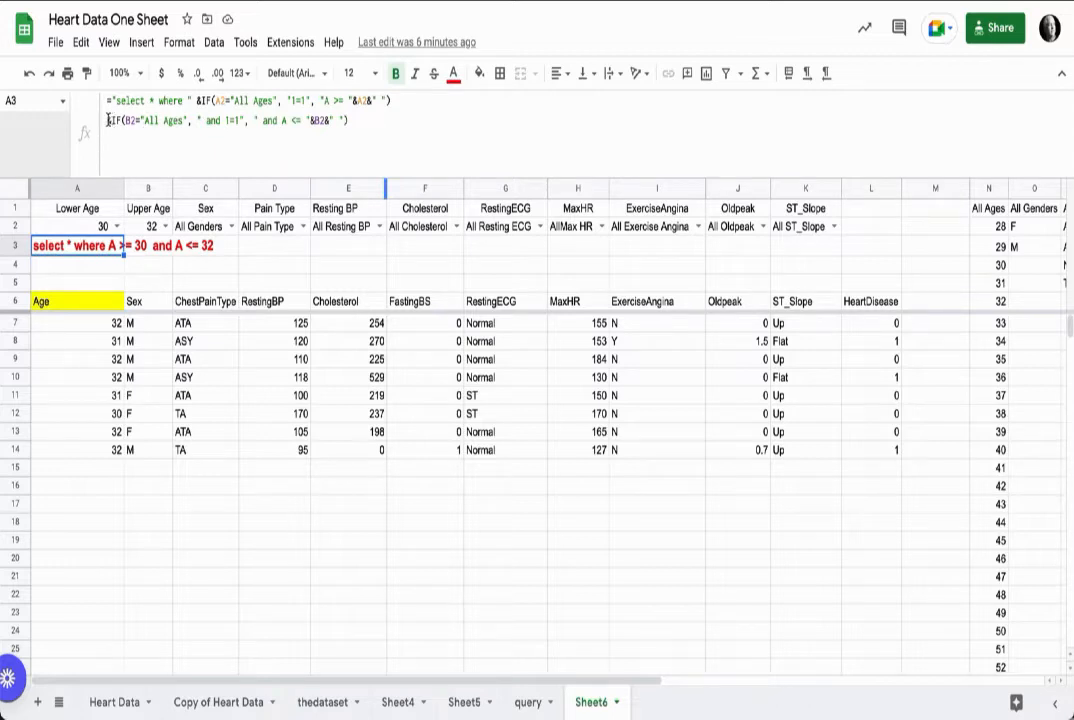
Step: Duplicate the upper-age IF line of A3's query formula onto a new line below it
drag(107, 120, 352, 119)
key(ctrl+c)
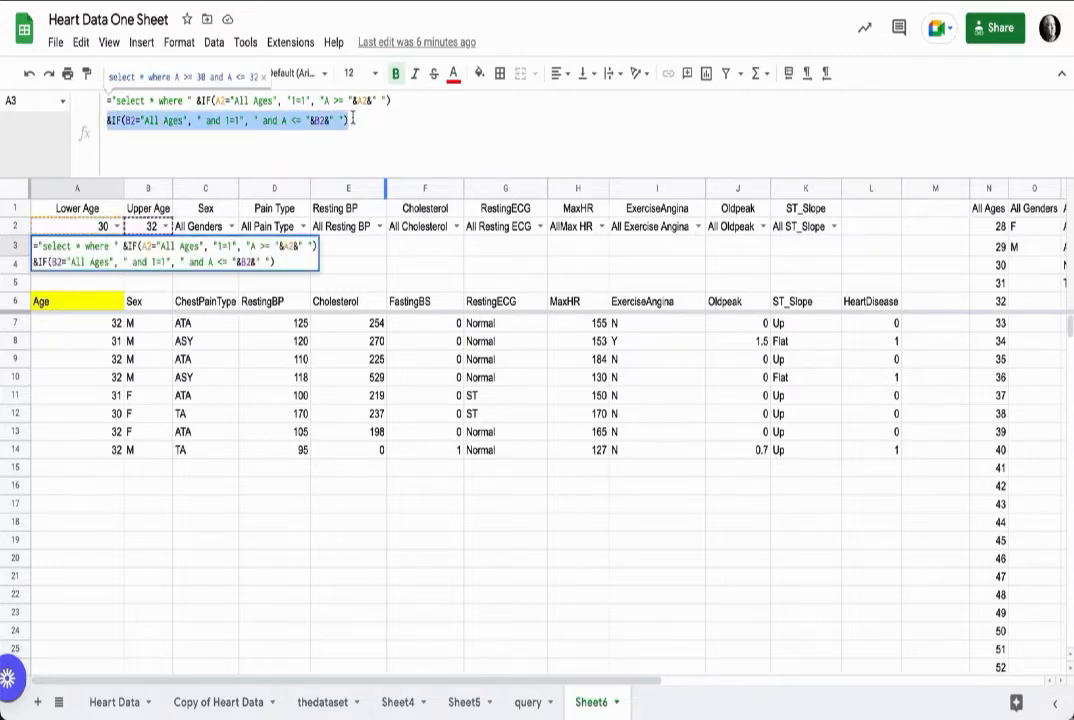
click(361, 120)
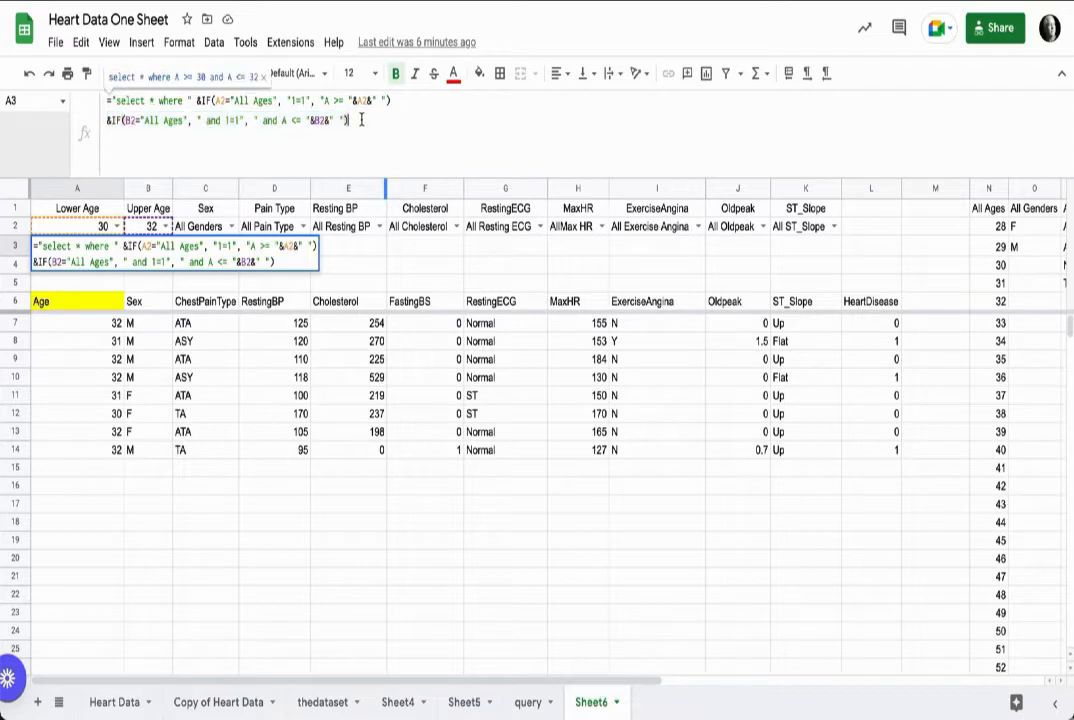
key(ctrl+Return)
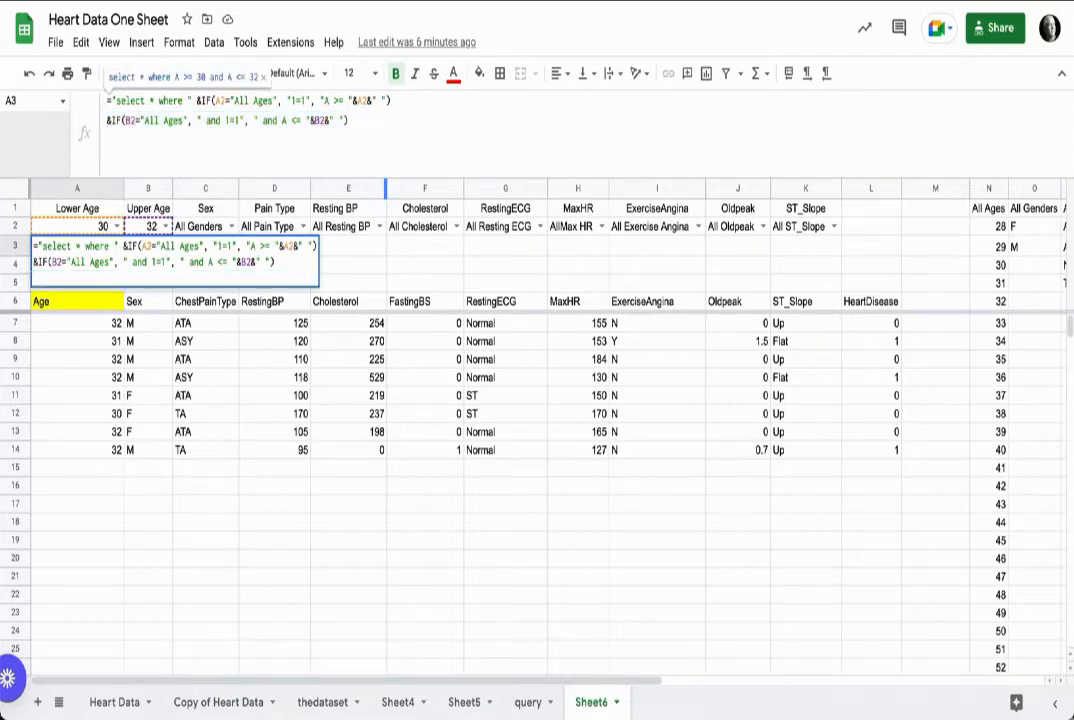
key(ctrl+v)
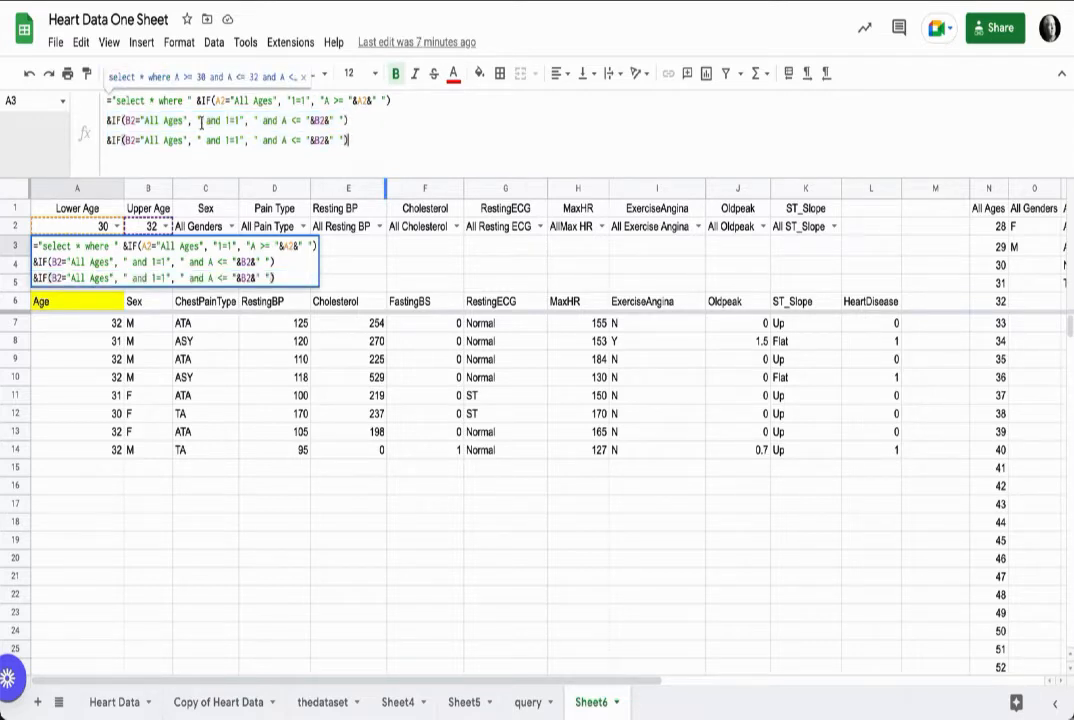
Step: Turn the copied line into a Sex clause: C2="All Genders" gives " and 1=1", otherwise " and A = "&C2&" "
click(128, 141)
key(BackSpace)
text(C)
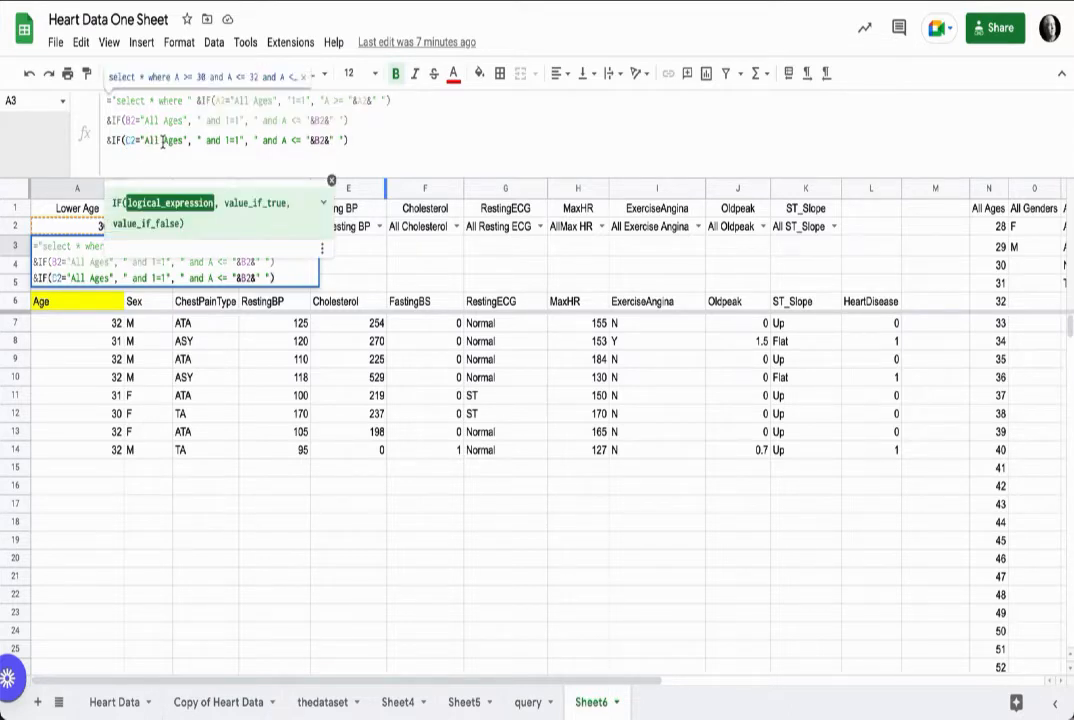
drag(164, 141, 185, 141)
text(Gender)
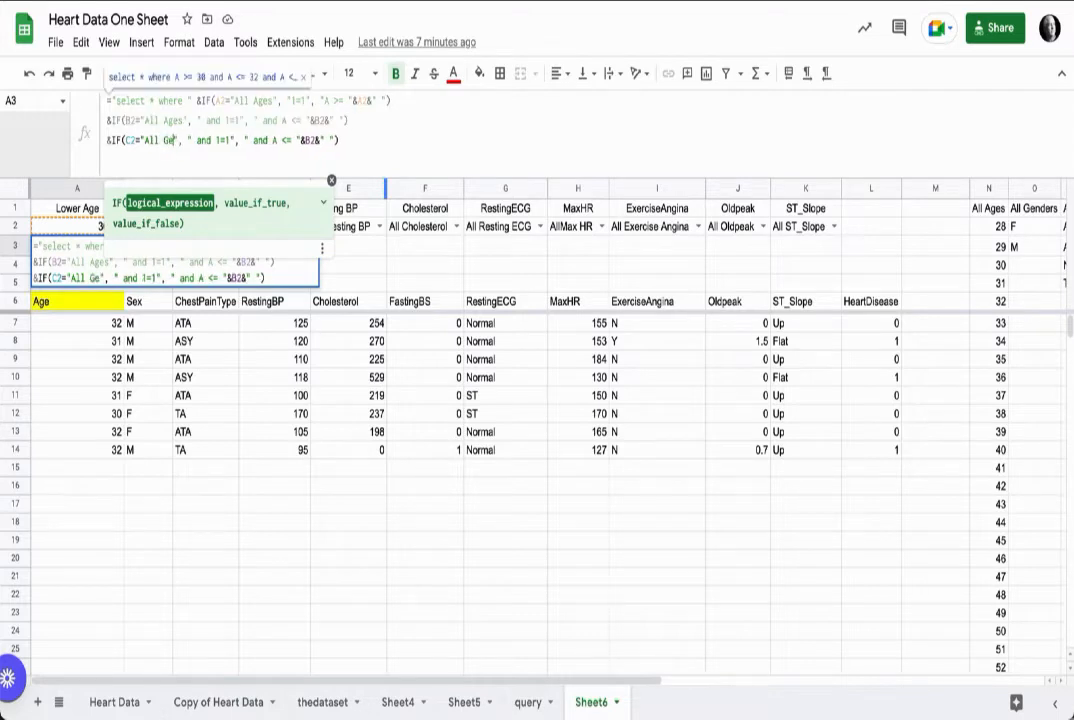
text(s)
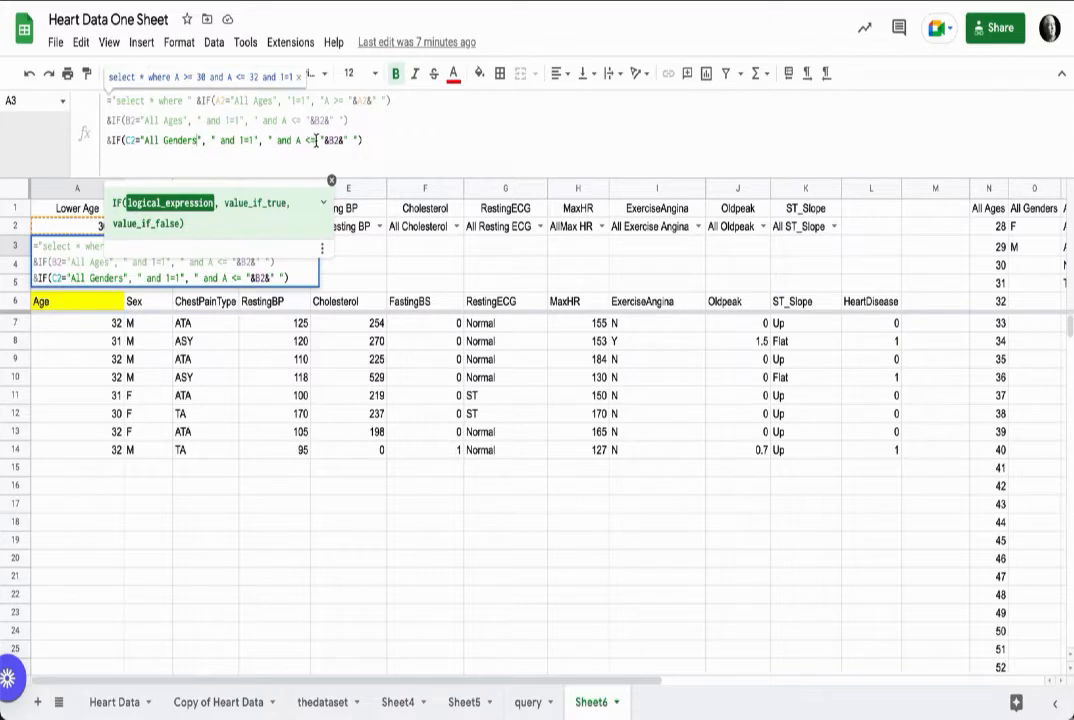
click(309, 140)
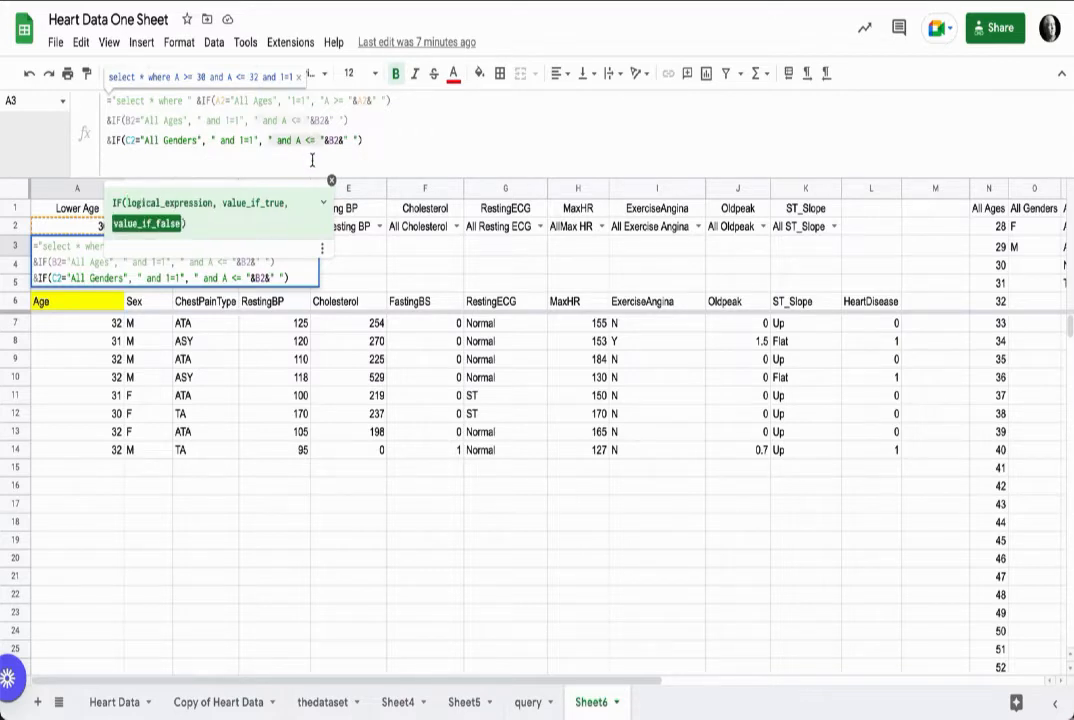
key(BackSpace)
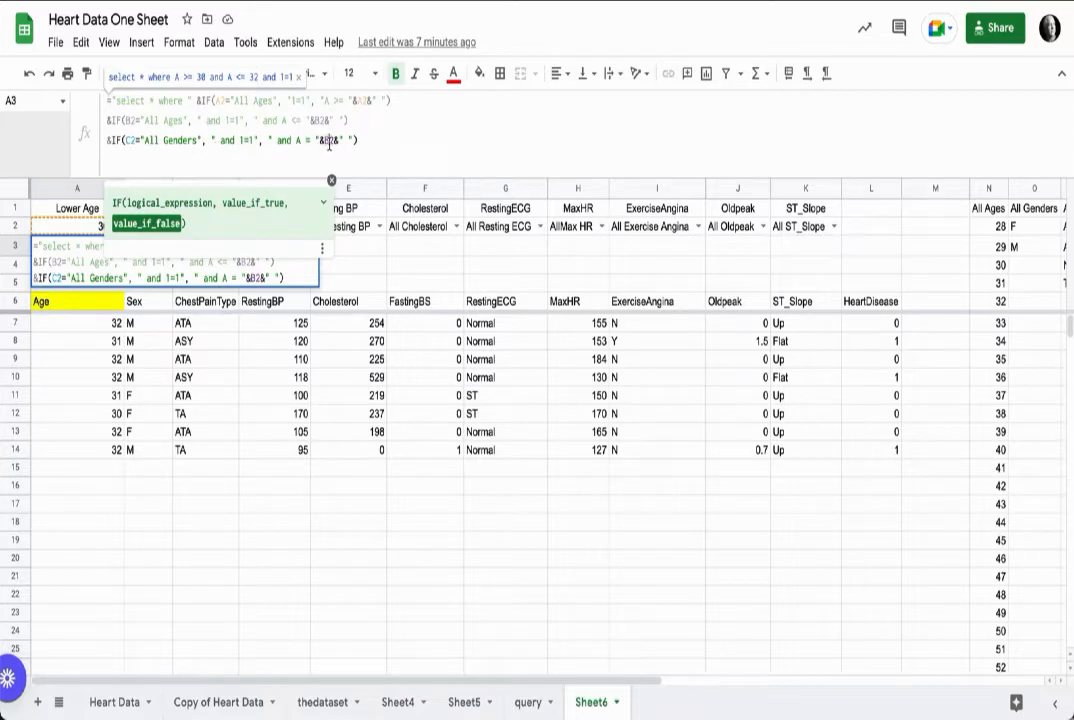
click(329, 143)
key(BackSpace)
text(C)
key(Return)
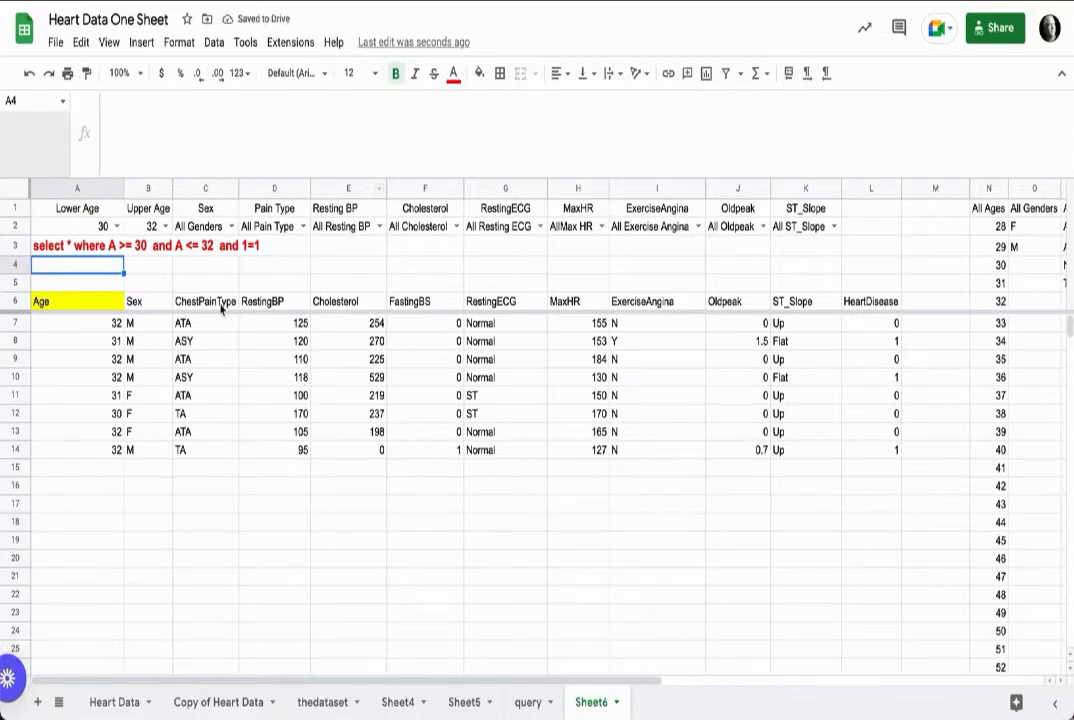
Step: Set the Sex filter to F and select the query formula cell to inspect it
click(207, 226)
click(214, 270)
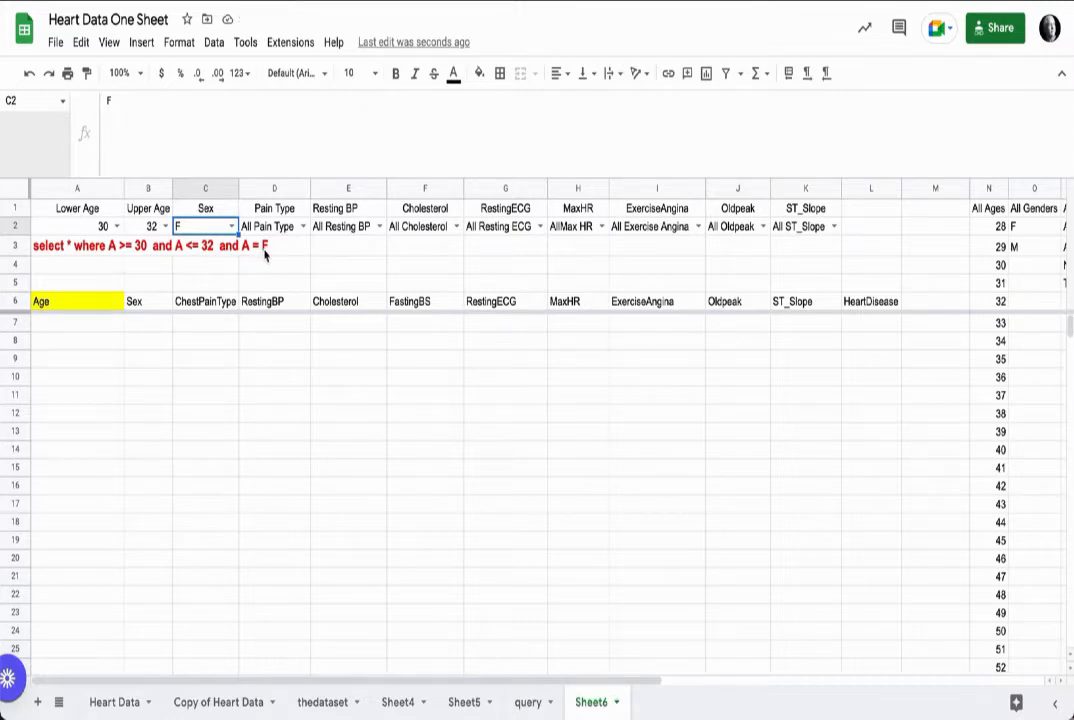
click(62, 253)
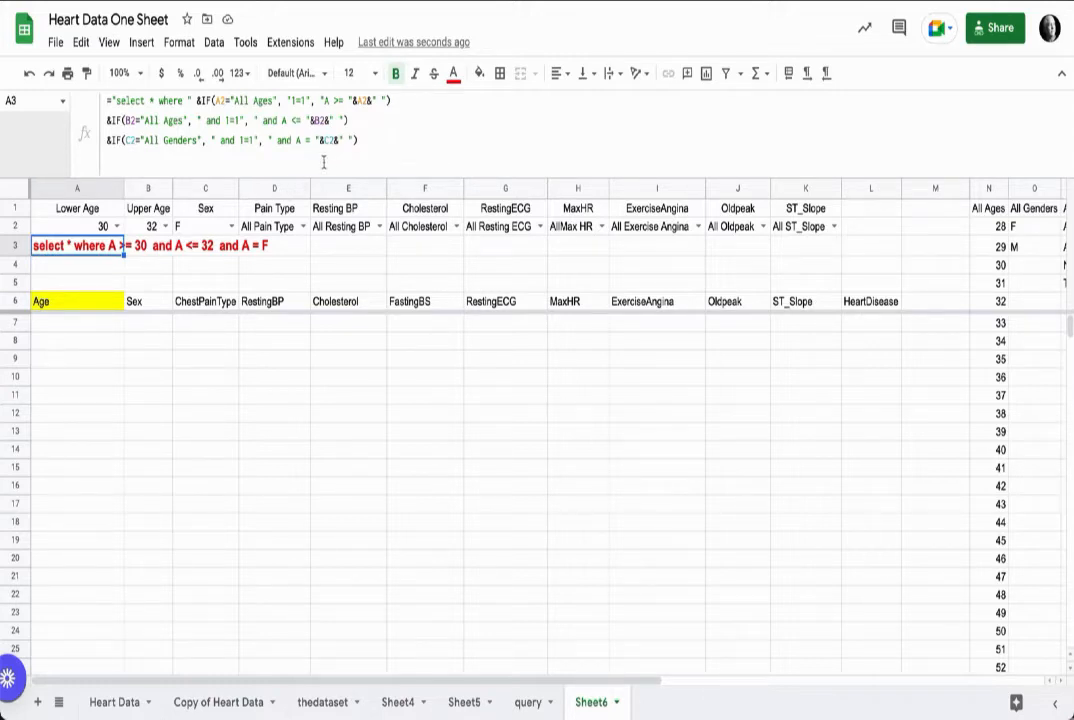
click(231, 227)
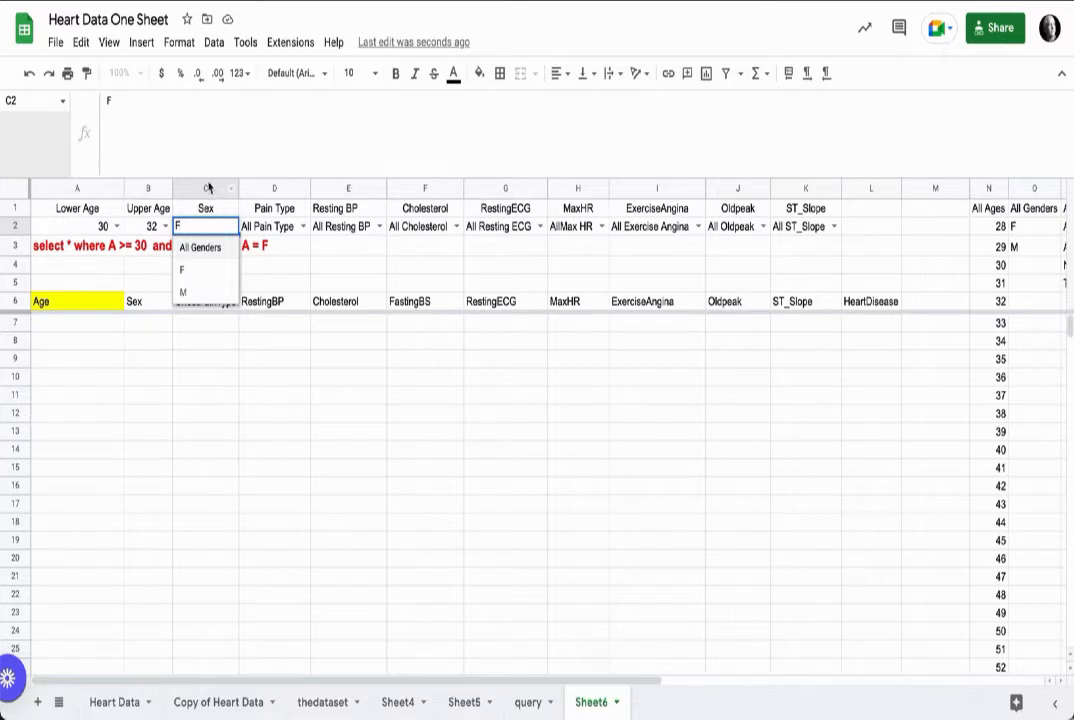
click(192, 151)
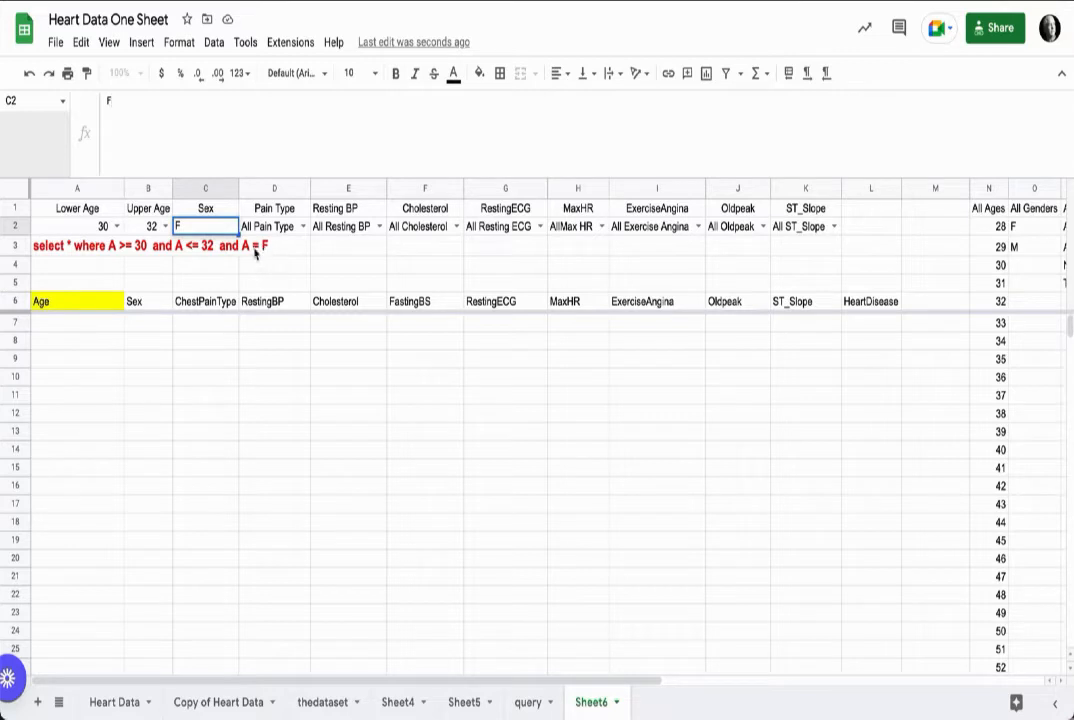
click(71, 306)
Step: Wrap the C2 reference in the Sex clause in single quotes so the value is compared as text
click(62, 245)
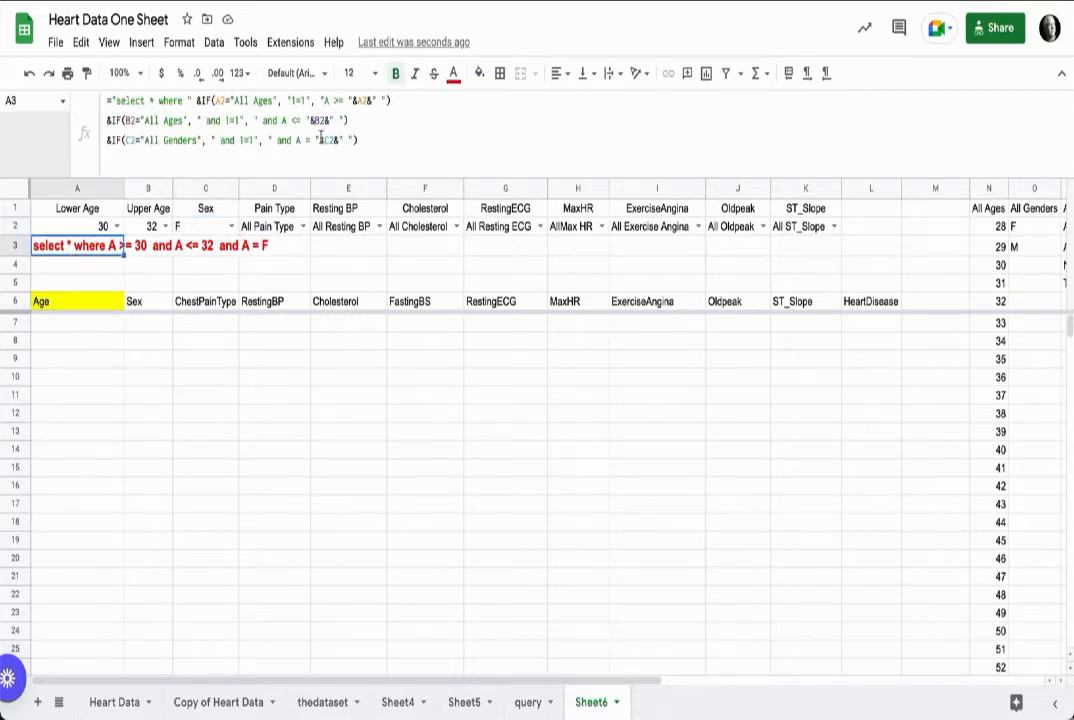
click(316, 139)
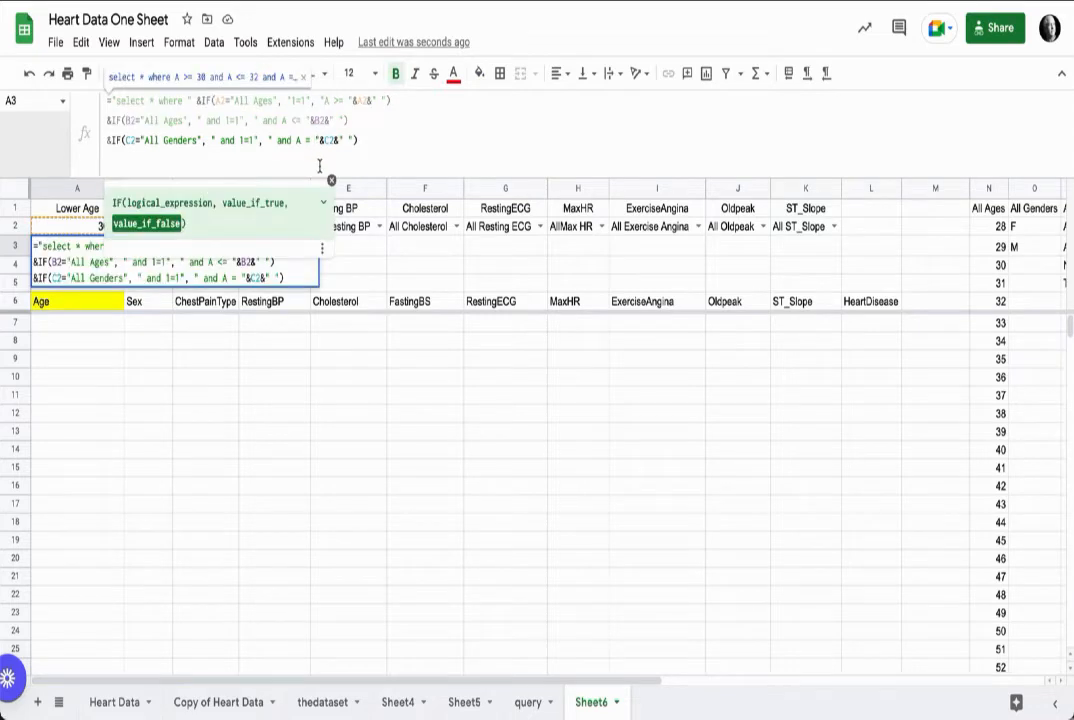
text(')
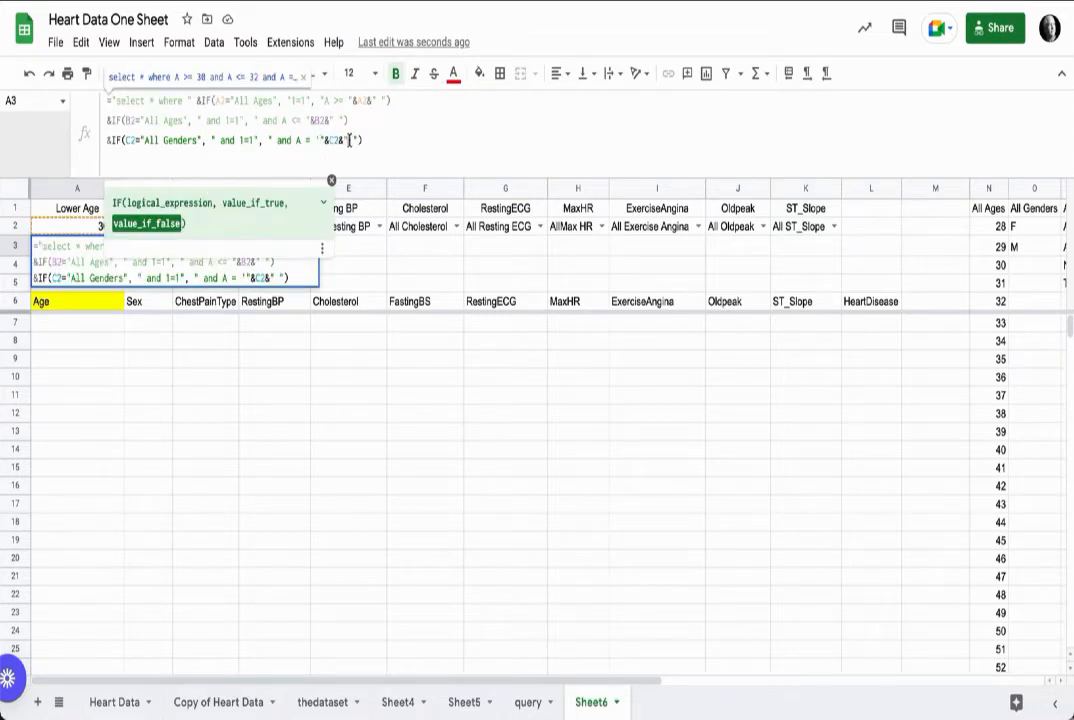
key(Return)
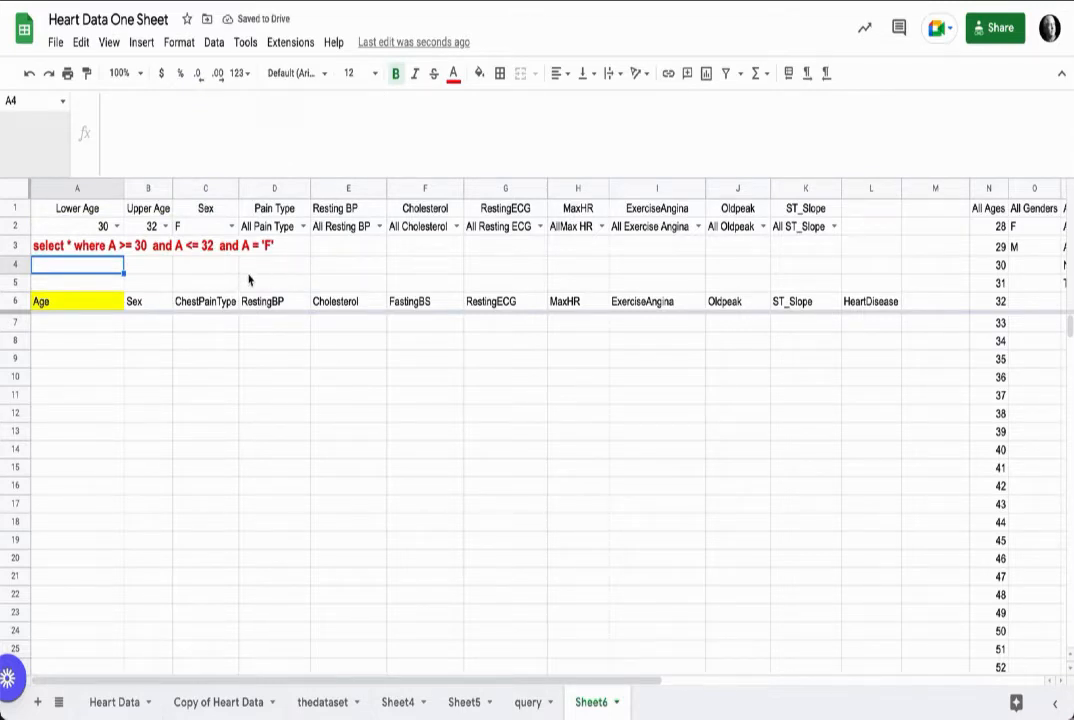
Step: Change the Sex clause to compare column B instead of column A
click(205, 227)
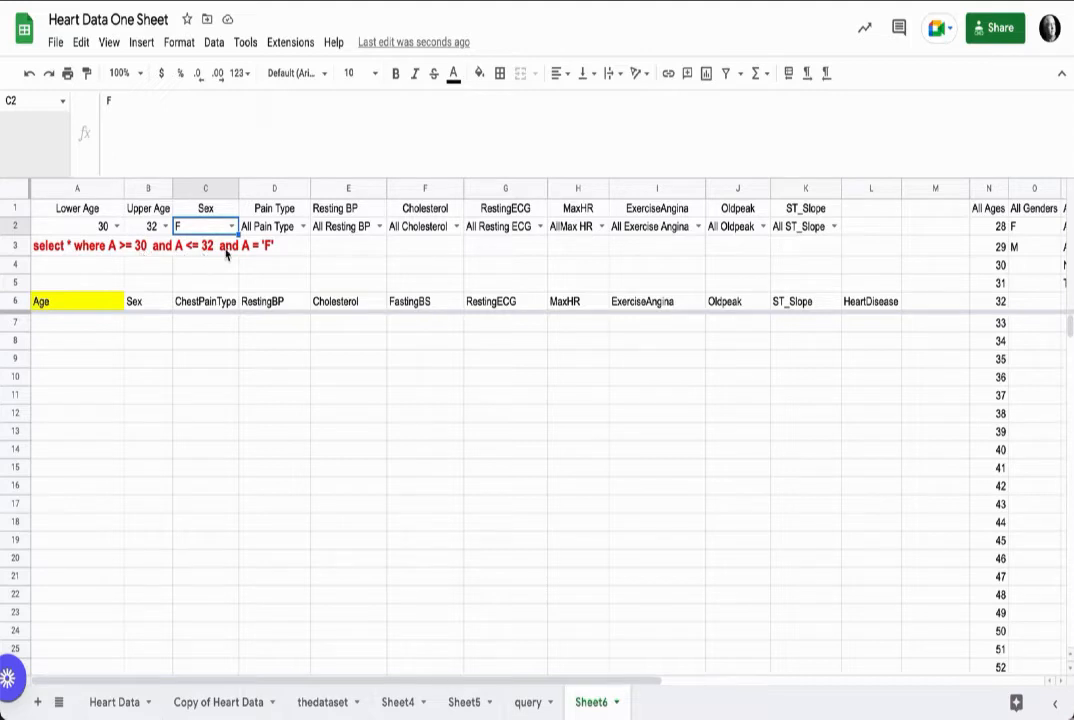
click(70, 250)
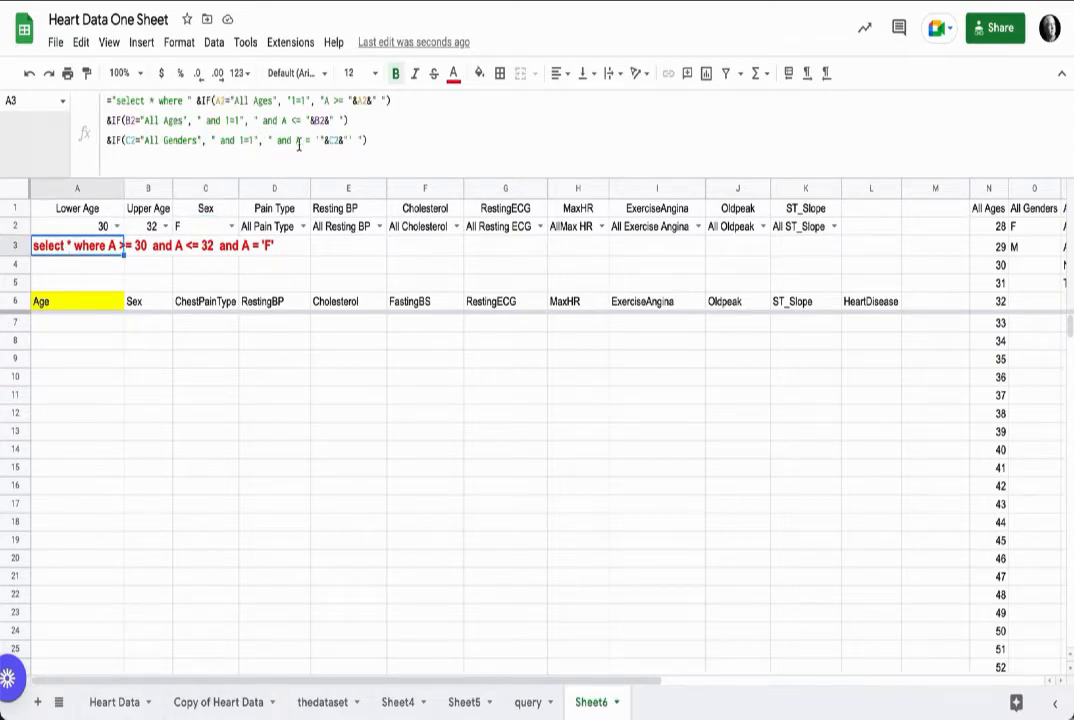
click(296, 141)
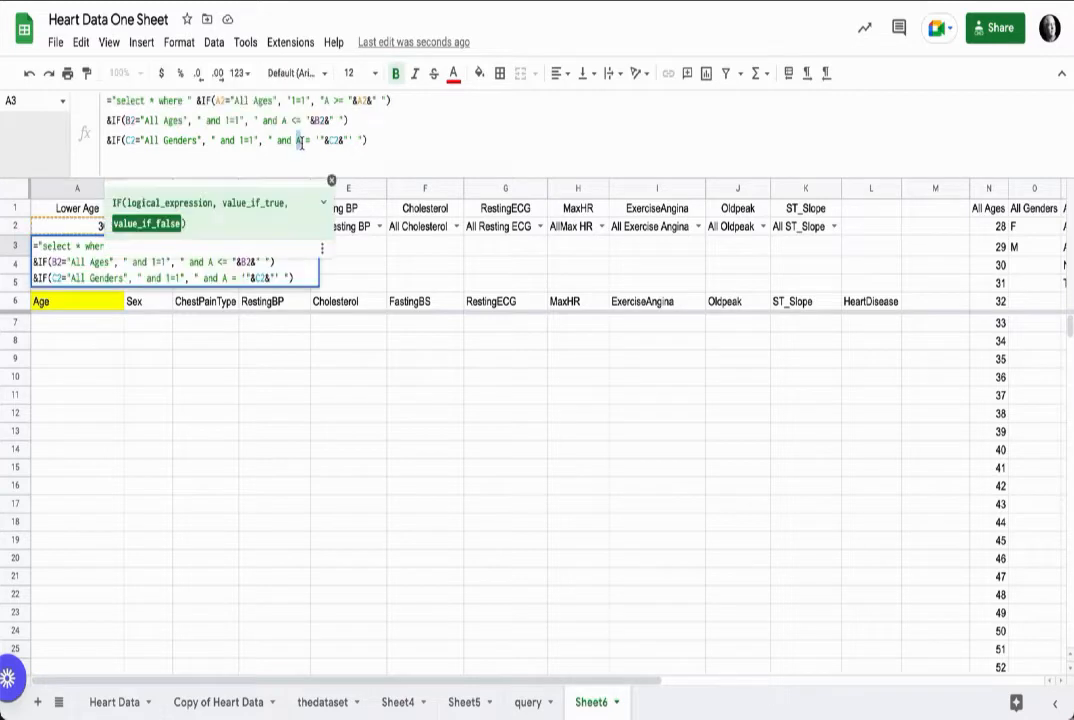
text(B)
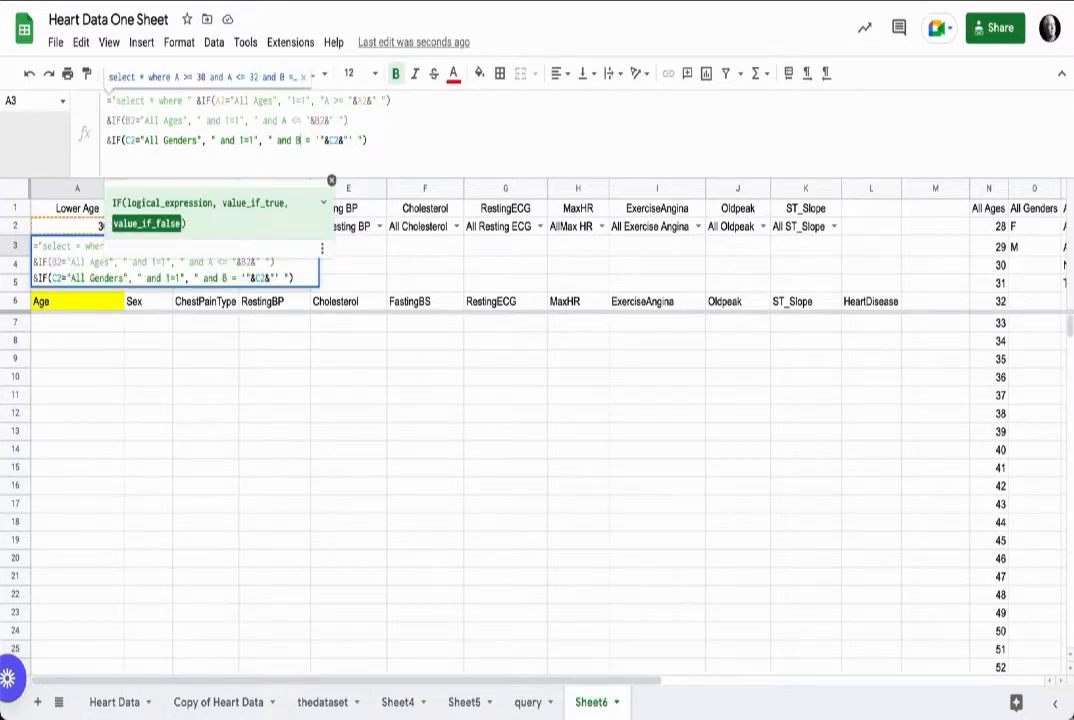
key(Return)
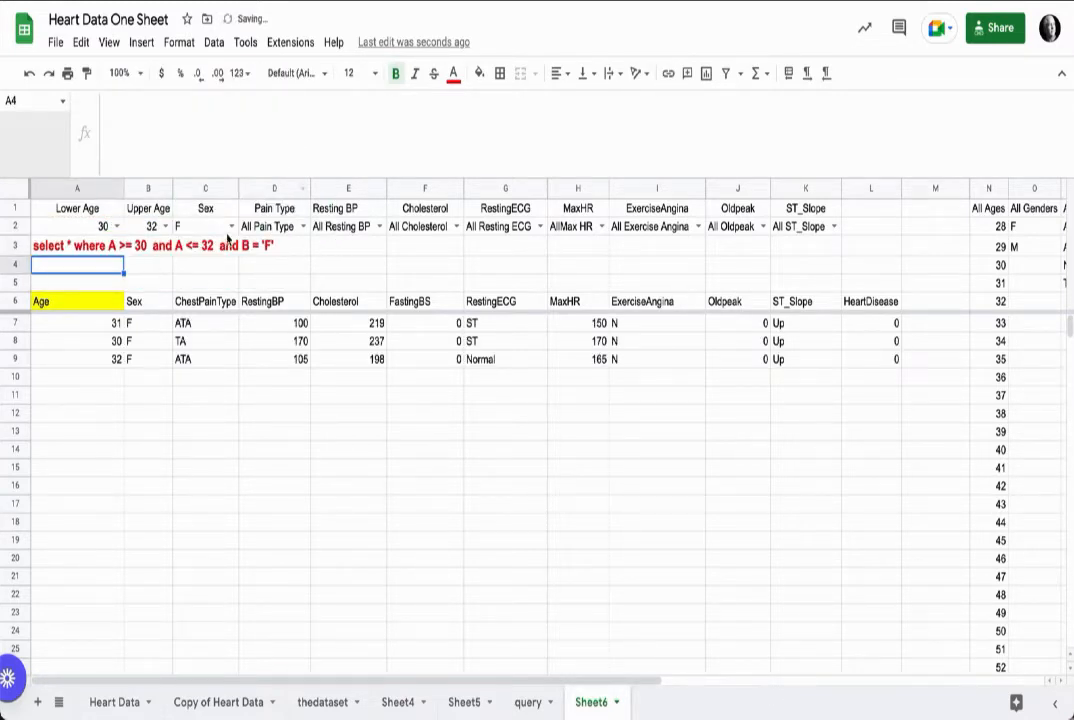
Step: Switch the Sex filter to M and then back to All Genders
click(200, 226)
click(207, 291)
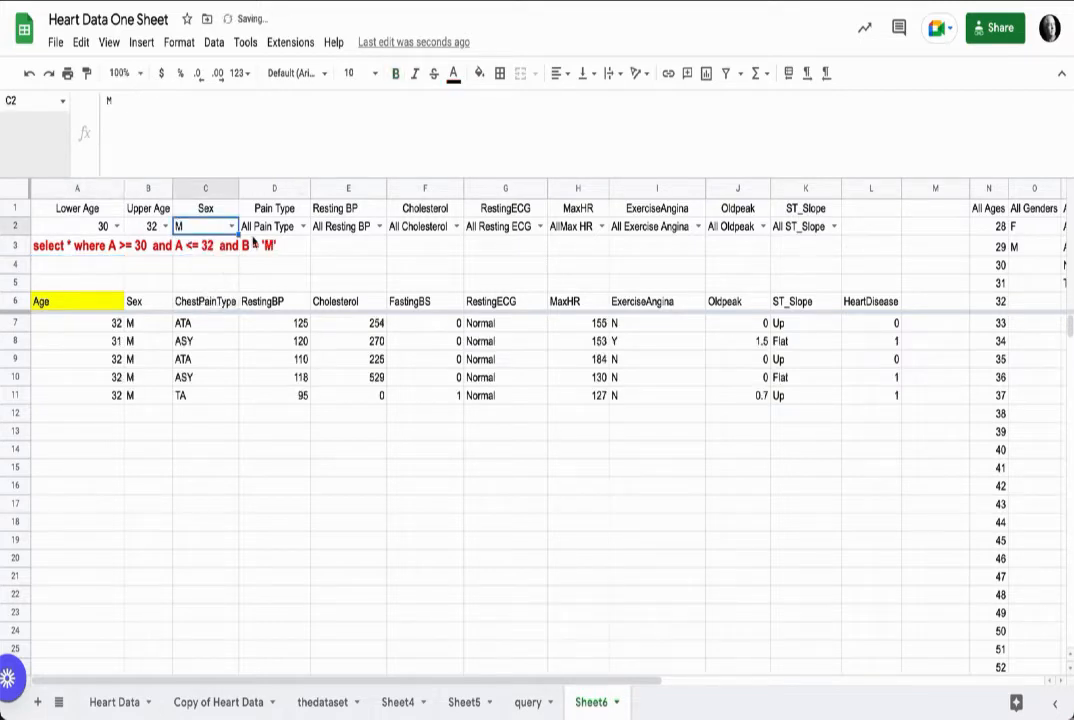
click(222, 249)
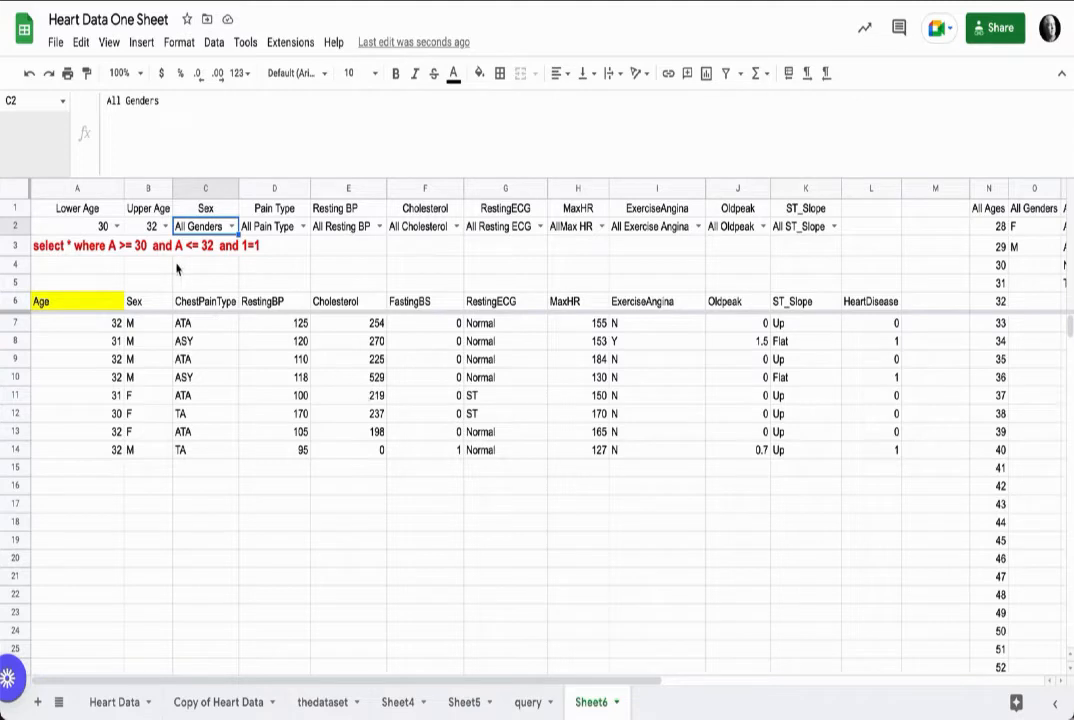
Step: Inspect the source columns on the thedataset sheet and return to Sheet6
click(55, 251)
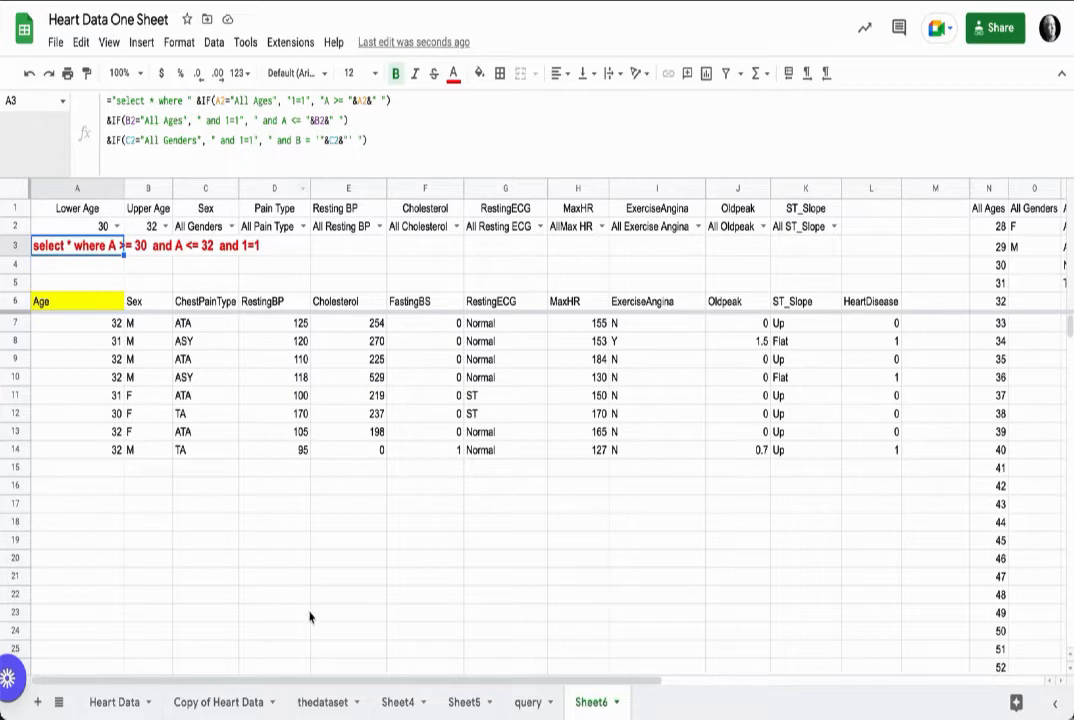
click(334, 700)
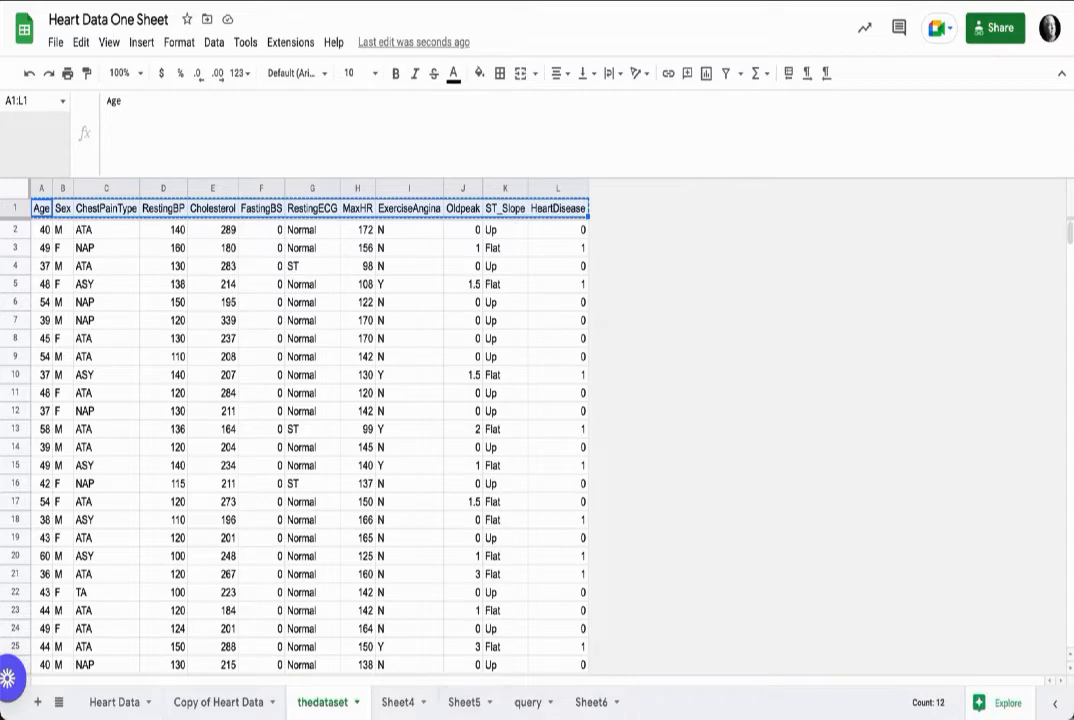
click(591, 702)
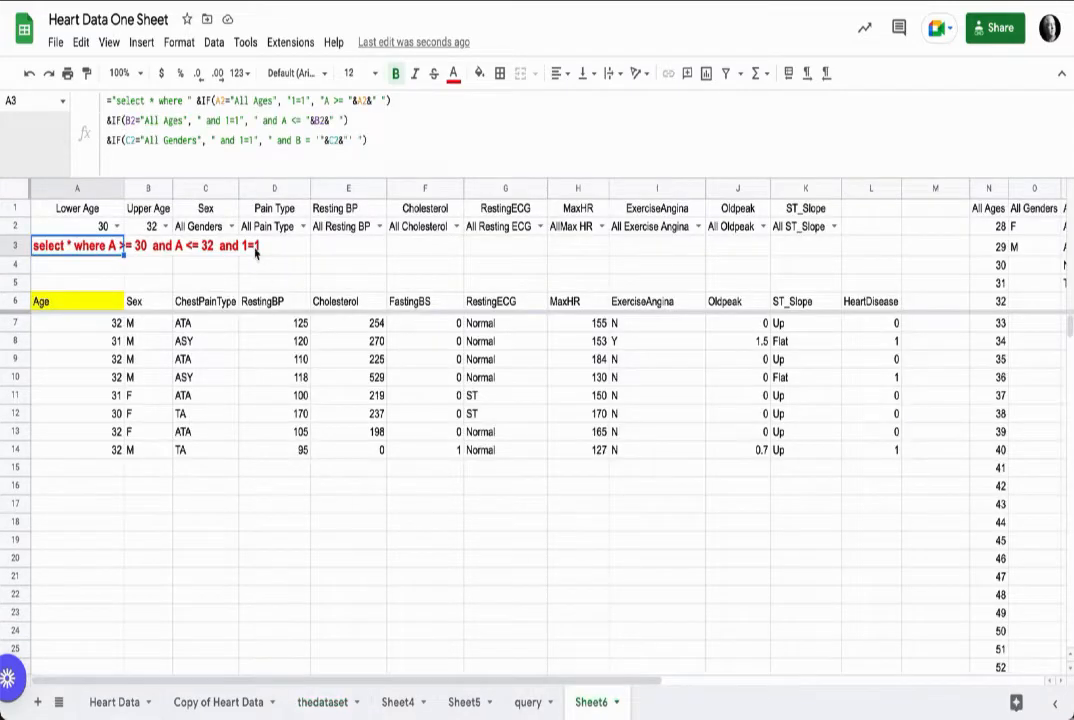
Step: Test the Sex filter by choosing F and then M
click(231, 227)
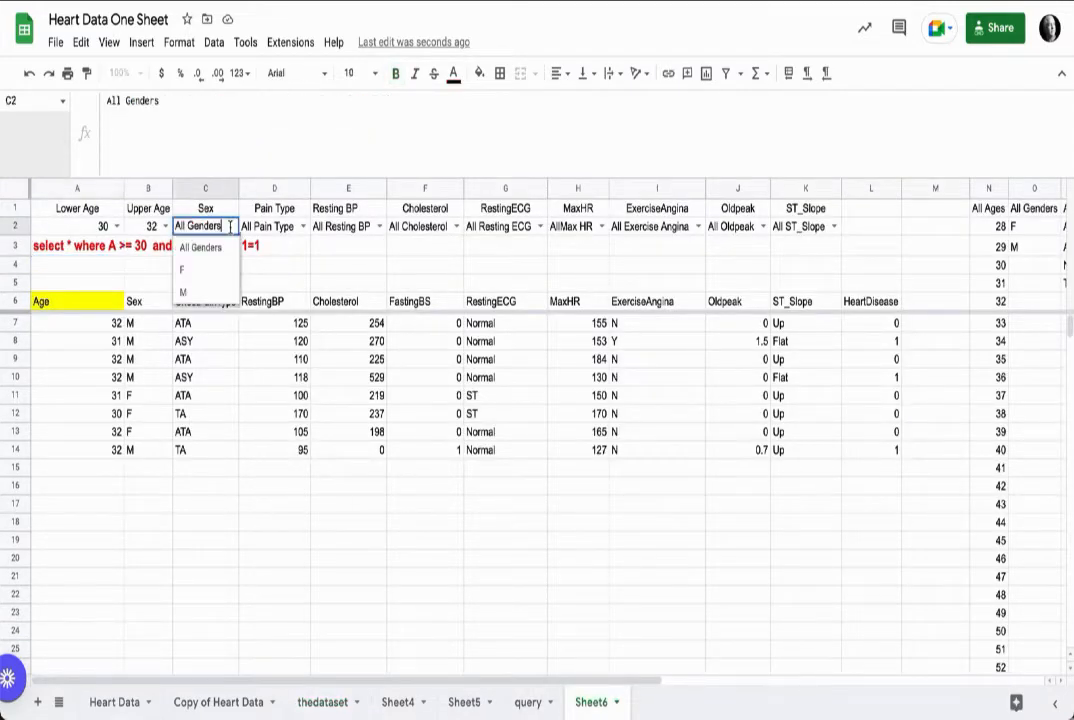
click(222, 269)
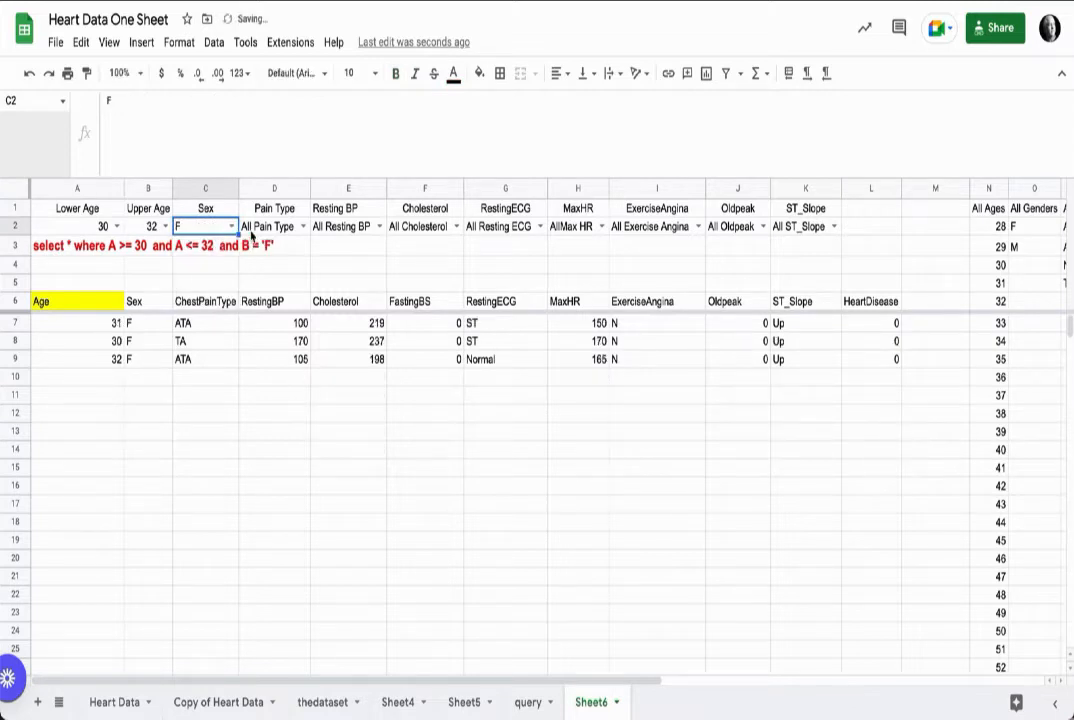
click(231, 227)
click(183, 292)
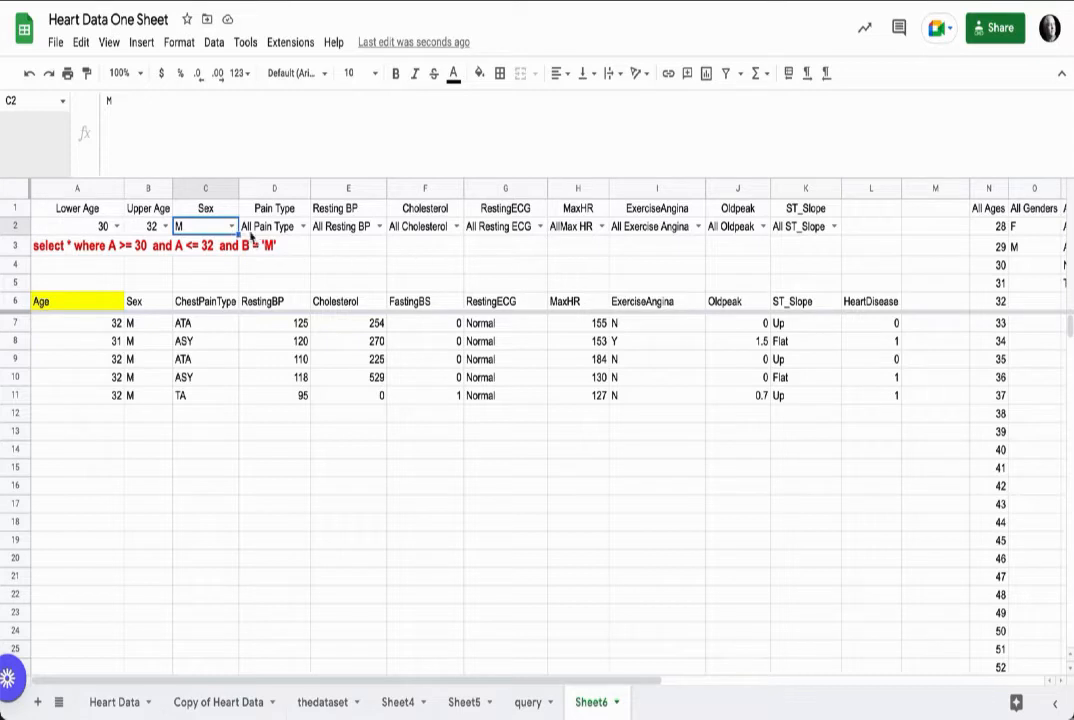
Step: Copy the Sex clause line of the A3 formula and paste it as a new line below
click(42, 244)
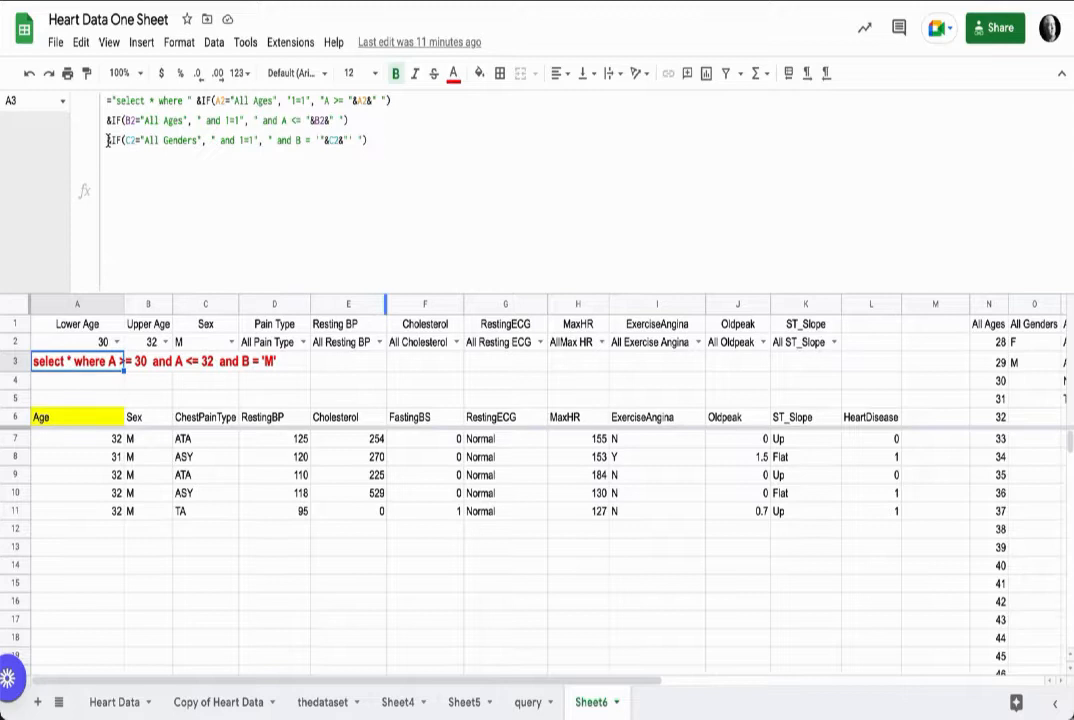
drag(107, 140, 376, 141)
key(ctrl+c)
click(388, 141)
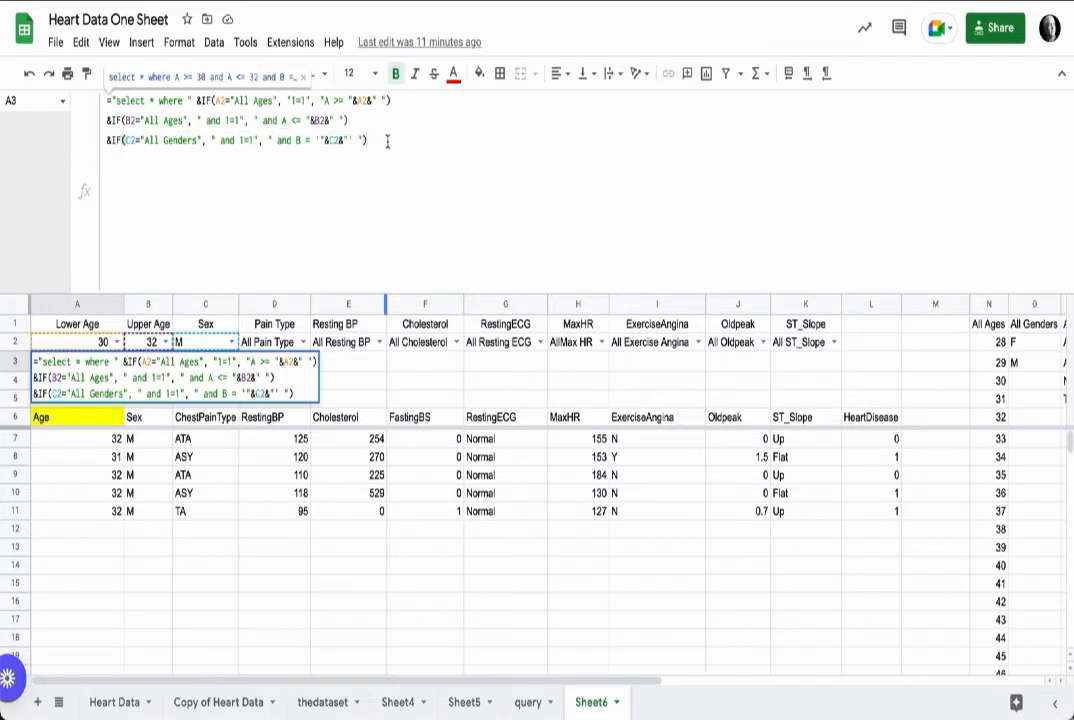
key(ctrl+Return)
key(ctrl+v)
Step: Edit the new line into a Pain Type clause: D2="All Pain Type", otherwise " and C = '"&D2&"' "
drag(132, 161, 126, 161)
text(D)
text(D)
drag(335, 161, 295, 161)
text(C)
click(331, 296)
click(276, 346)
click(85, 362)
key(BackSpace)
drag(199, 161, 126, 180)
text(Pain Type)
Step: Add a new formula line for Resting BP: E2="All Resting BP", otherwise " and D = '"&E2&"' "
click(382, 160)
key(ctrl+Return)
key(ctrl+v)
text(E)
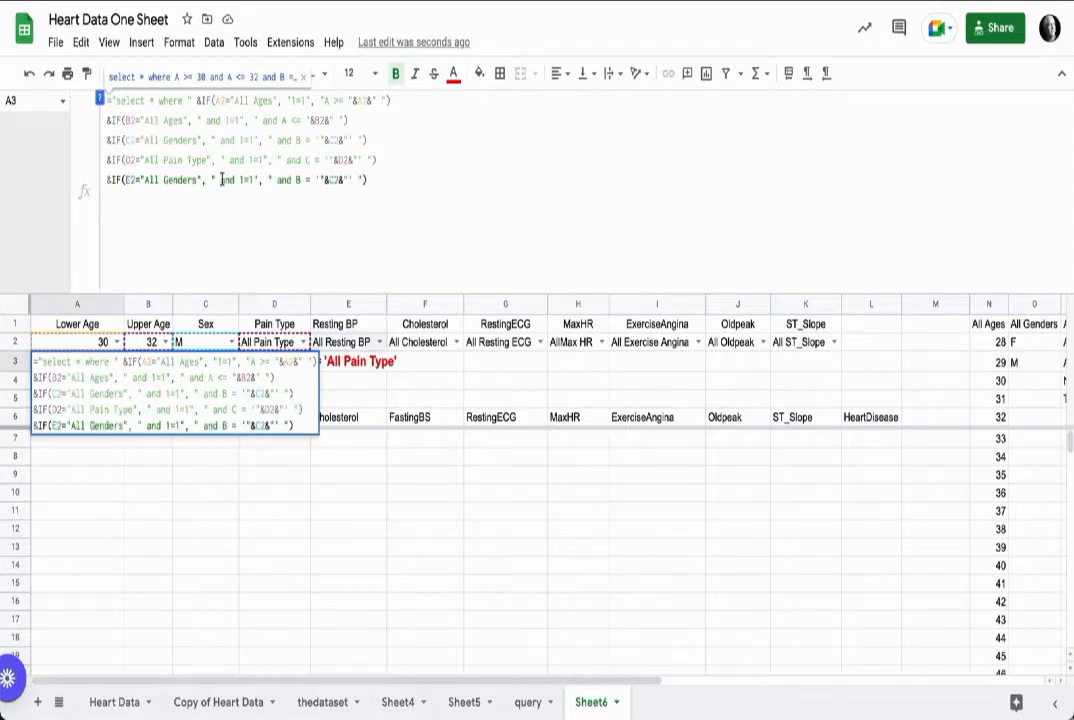
text(D)
drag(301, 180, 329, 180)
text(E)
drag(199, 180, 166, 180)
key(BackSpace)
text(Resting BP)
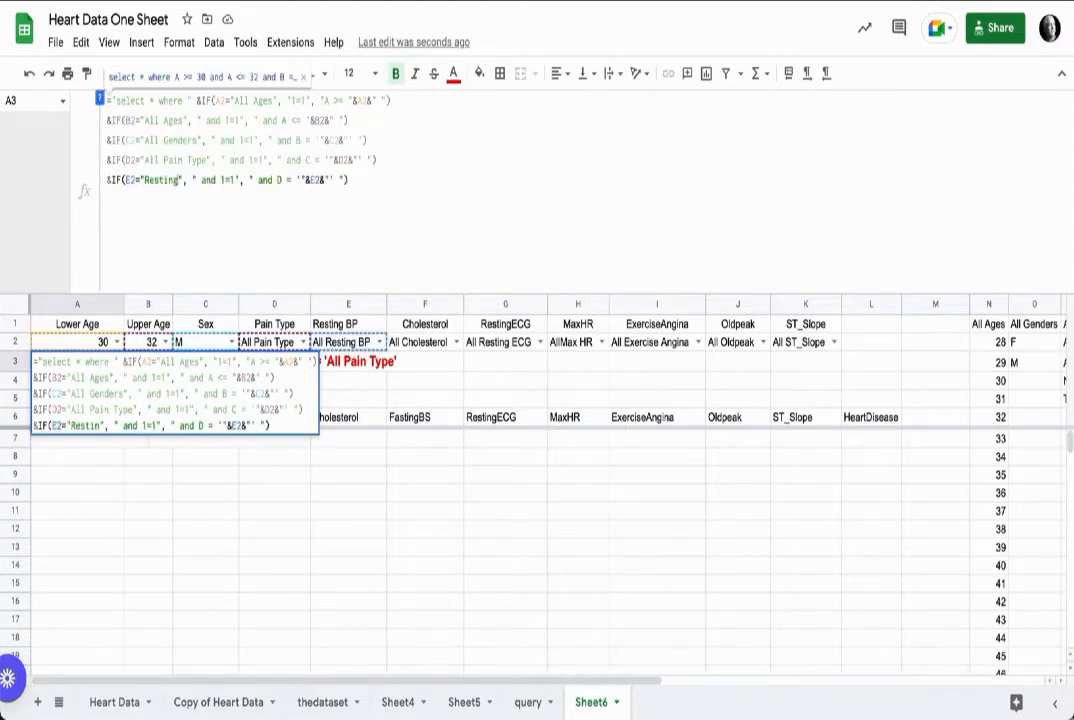
key(Return)
Step: Remove the single quotes around E2 in the Resting BP clause so it compares numerically, and confirm the formula
click(85, 362)
click(316, 181)
key(BackSpace)
click(343, 181)
key(BackSpace)
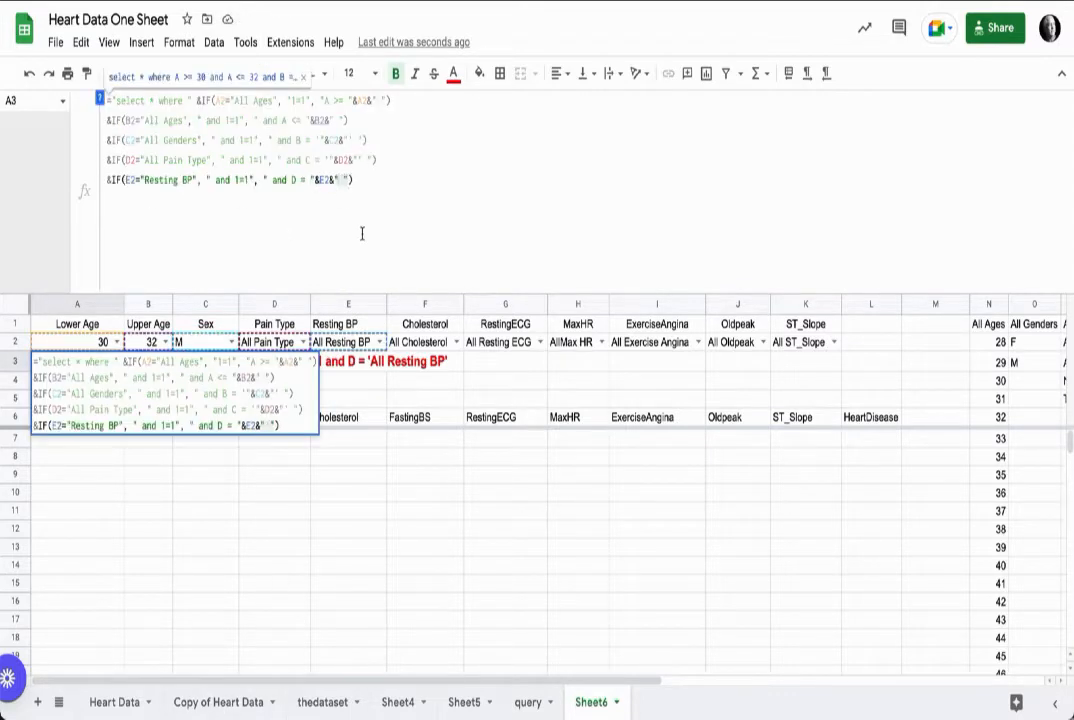
key(Return)
Step: Add a Cholesterol clause line: F2="All Cholesterol", otherwise " and E = '"&F2&"' "
click(383, 181)
key(ctrl+Return)
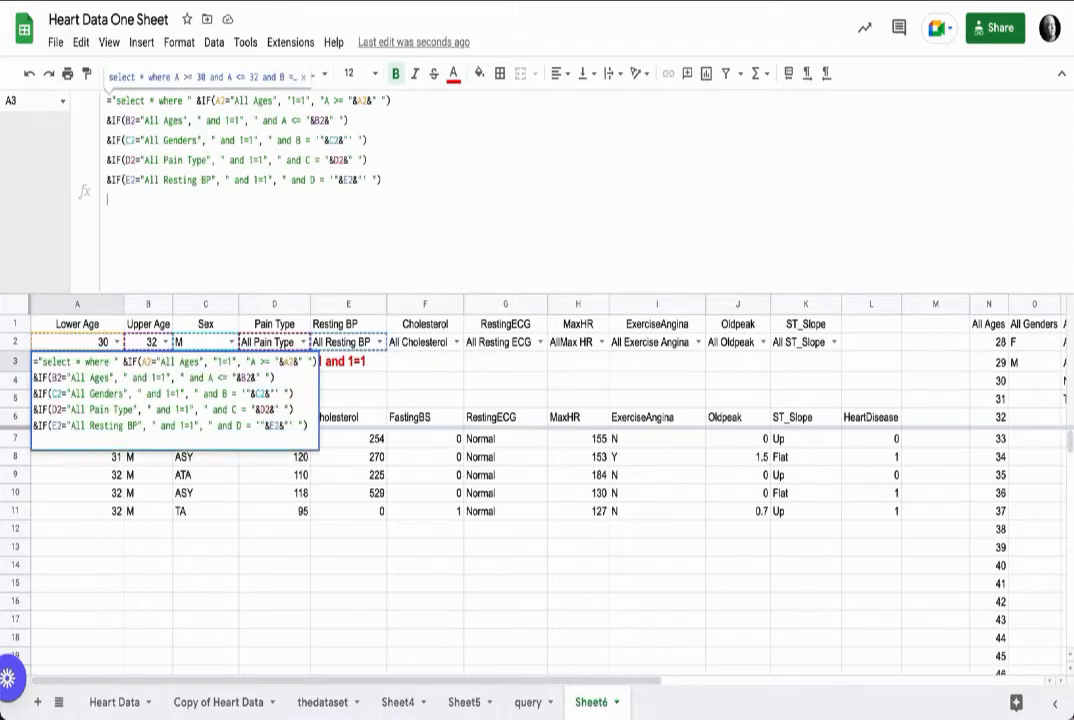
key(ctrl+v)
drag(126, 200, 120, 200)
text(F)
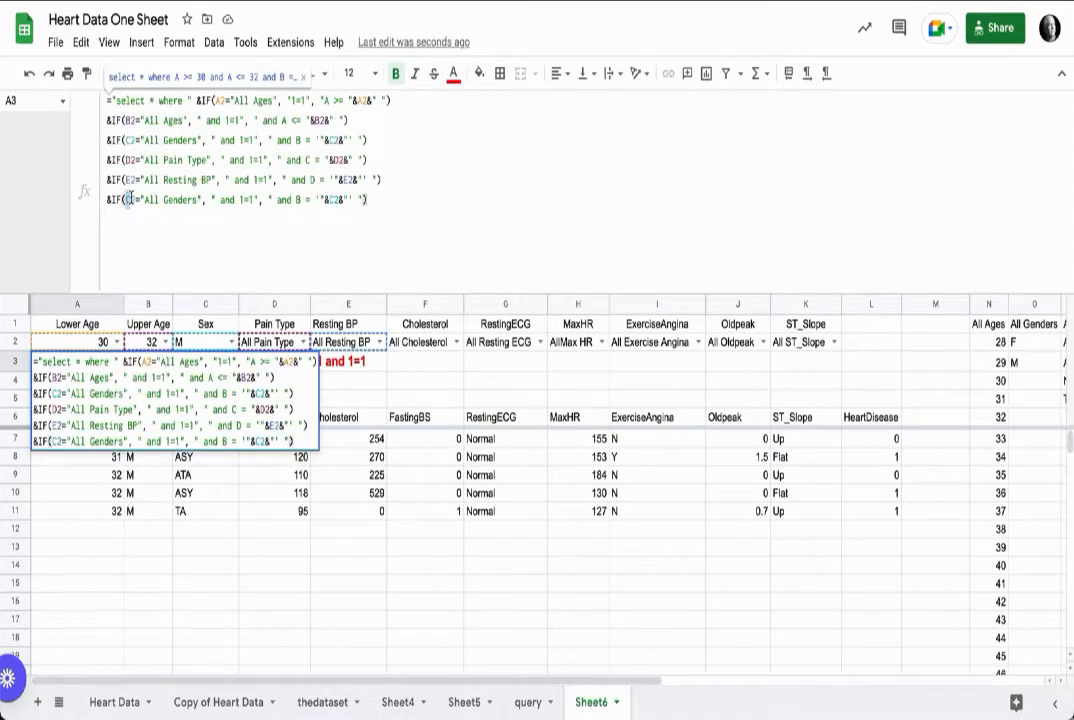
drag(199, 200, 166, 200)
text(Cholesterol)
drag(322, 200, 348, 200)
text(EF)
key(Return)
key(Up)
Step: Add a Resting ECG clause line: G2="All Resting ECG", otherwise " and G = '"&G2&"' "
click(397, 207)
key(ctrl+Return)
key(ctrl+v)
drag(126, 220, 199, 220)
text(G2="All Resting ECG)
text(G)
drag(322, 220, 349, 220)
text(G)
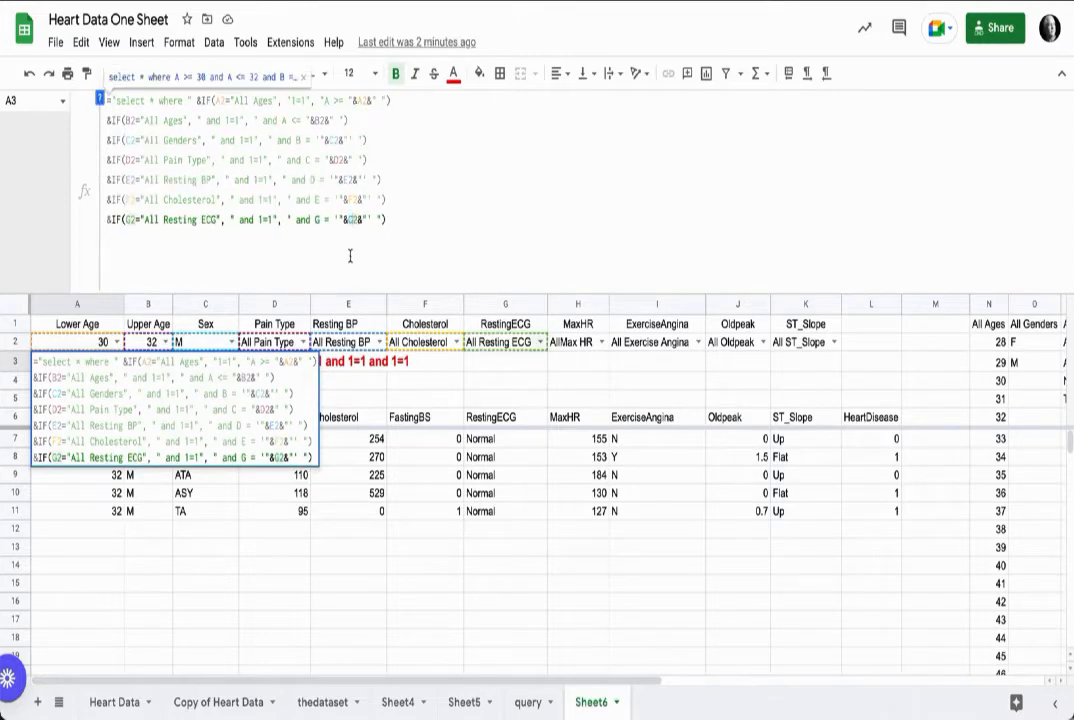
key(Return)
key(Up)
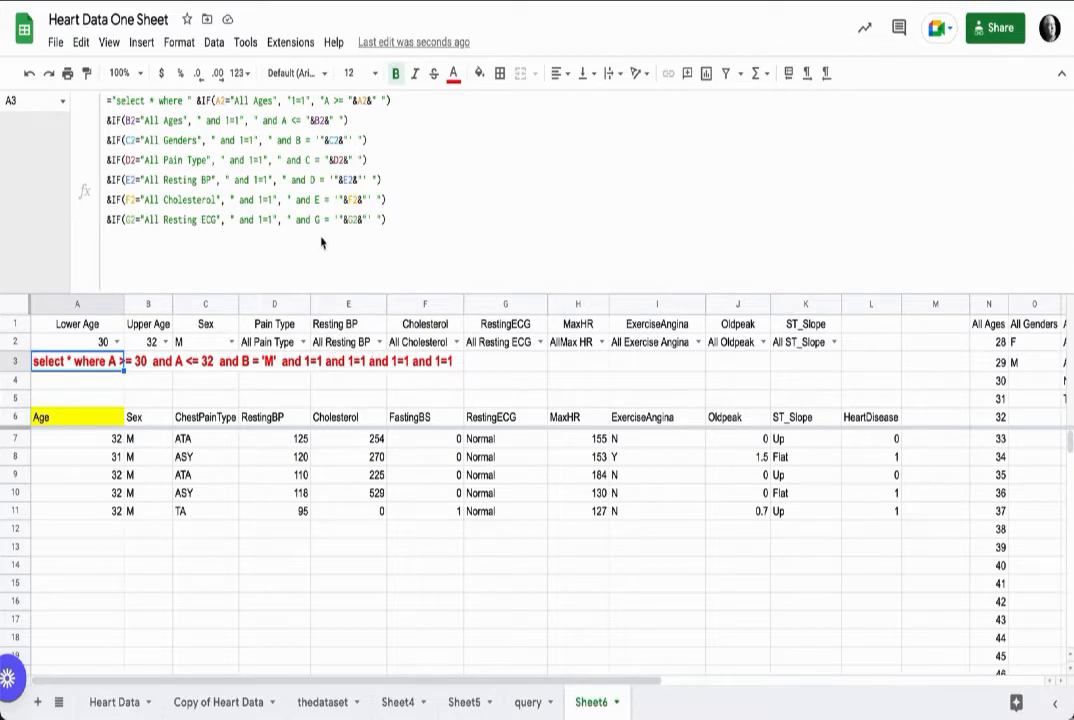
Step: Review the dropdown options for Pain Type, Resting BP, Cholesterol and Resting ECG against the generated query string
click(298, 343)
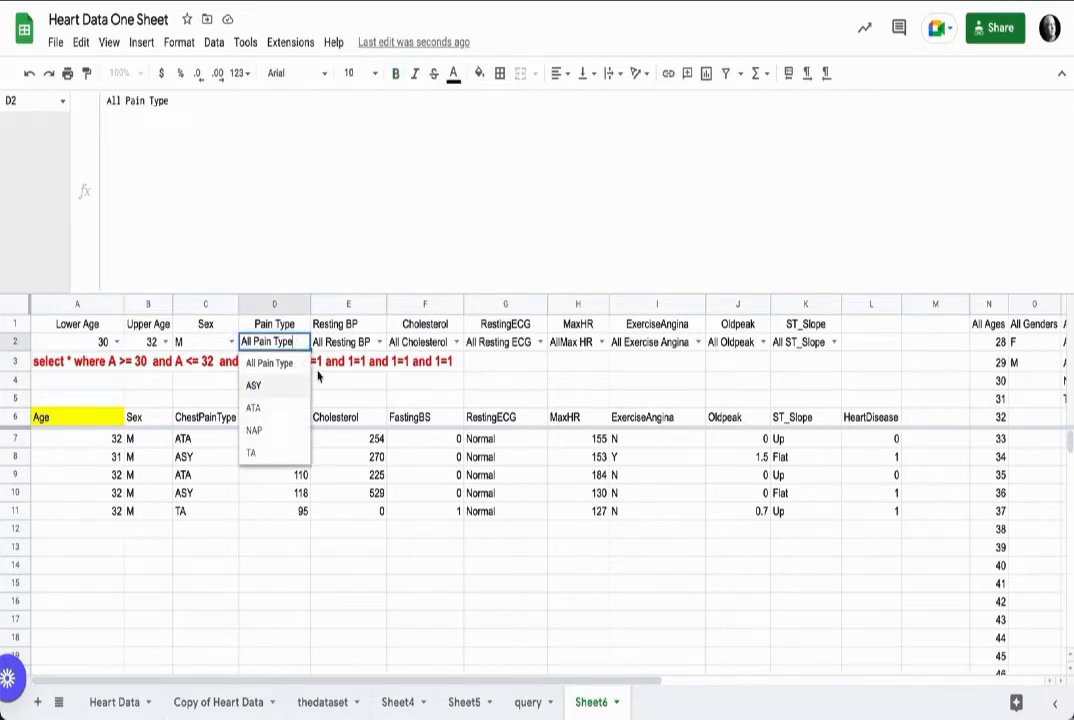
click(380, 343)
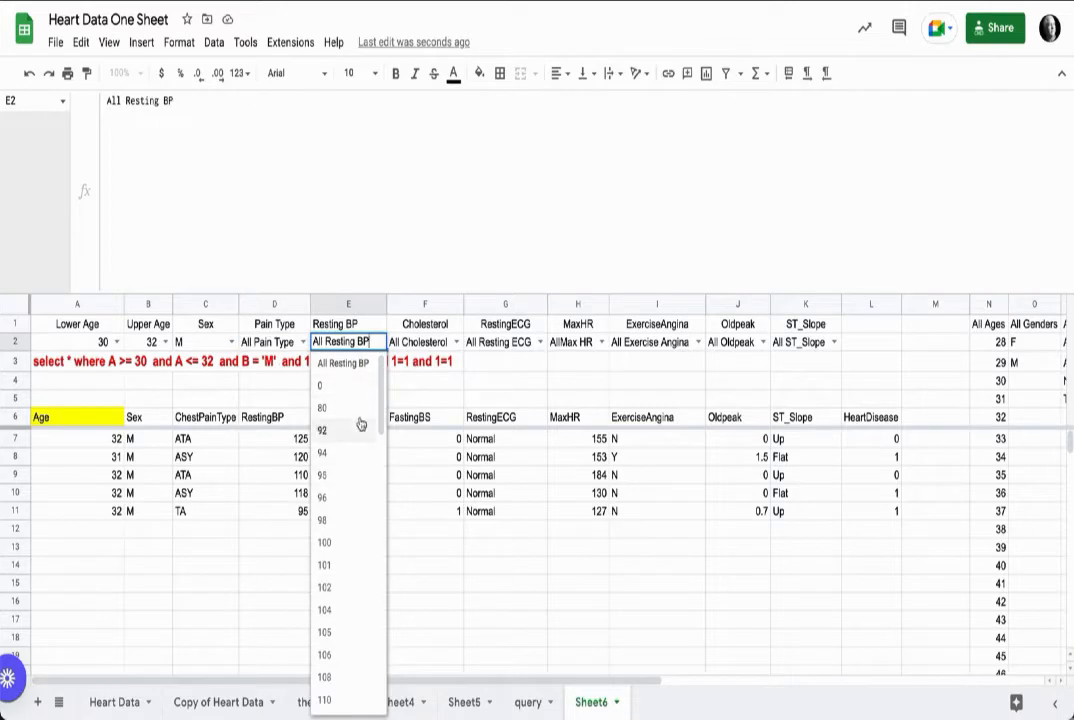
click(456, 342)
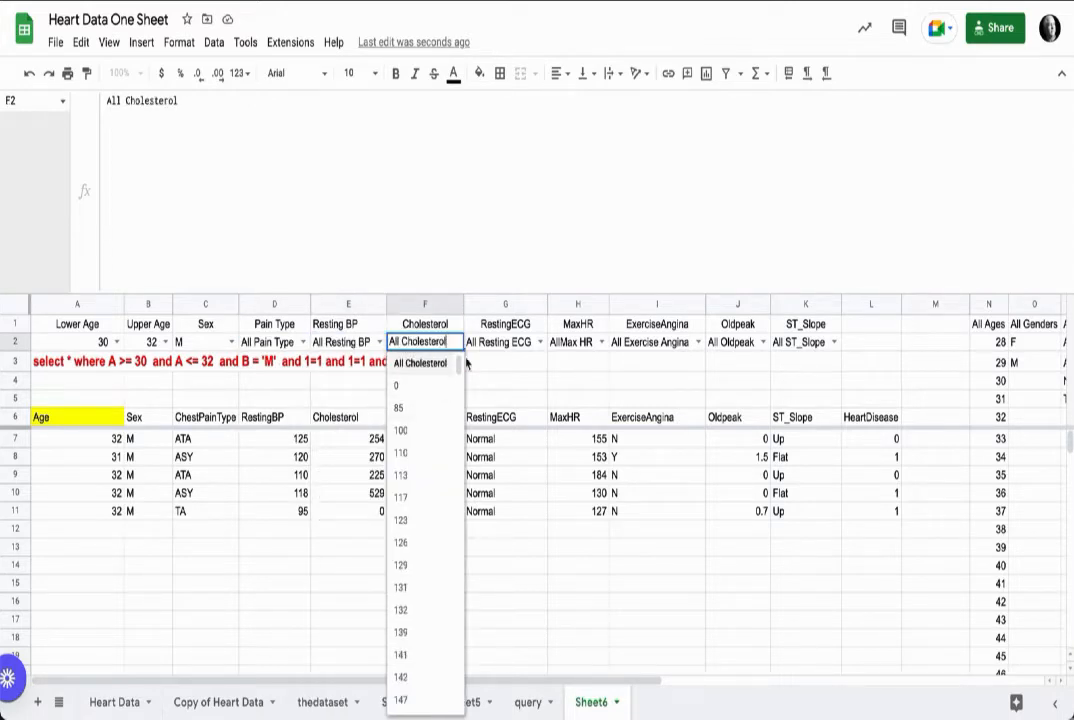
click(541, 344)
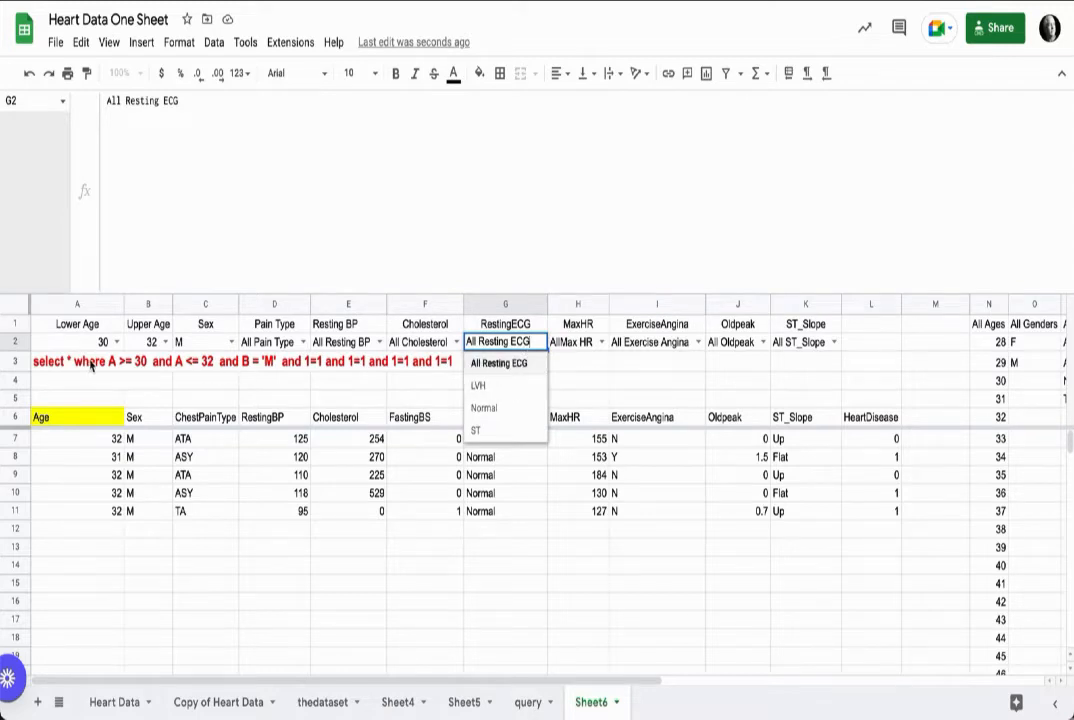
click(55, 361)
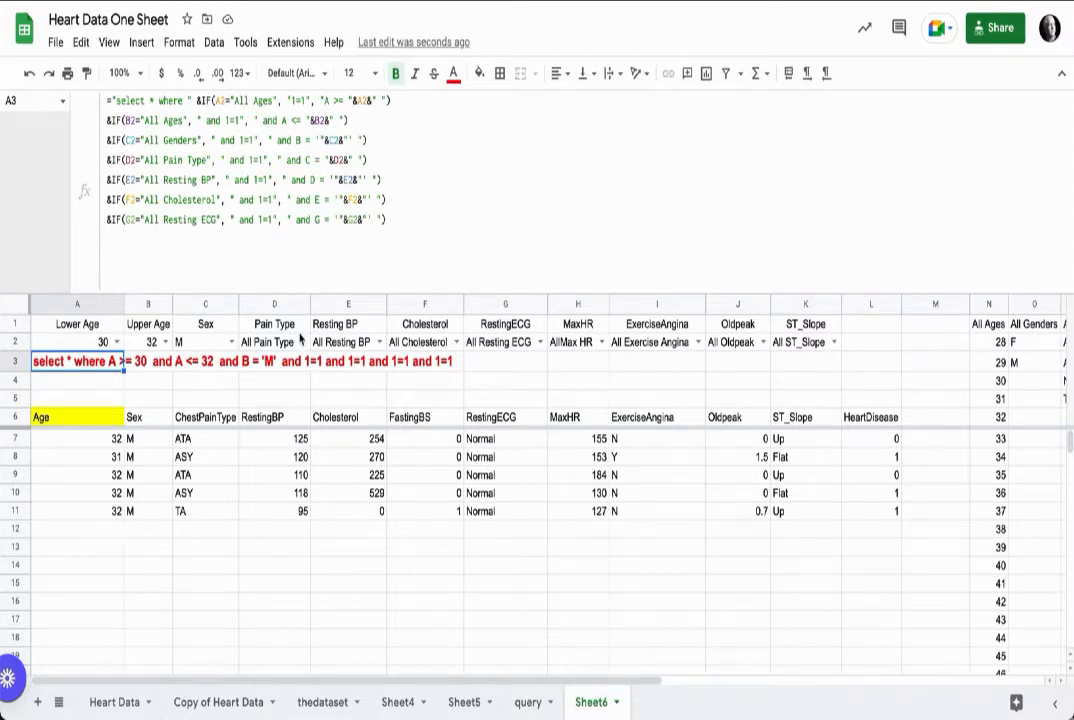
click(304, 342)
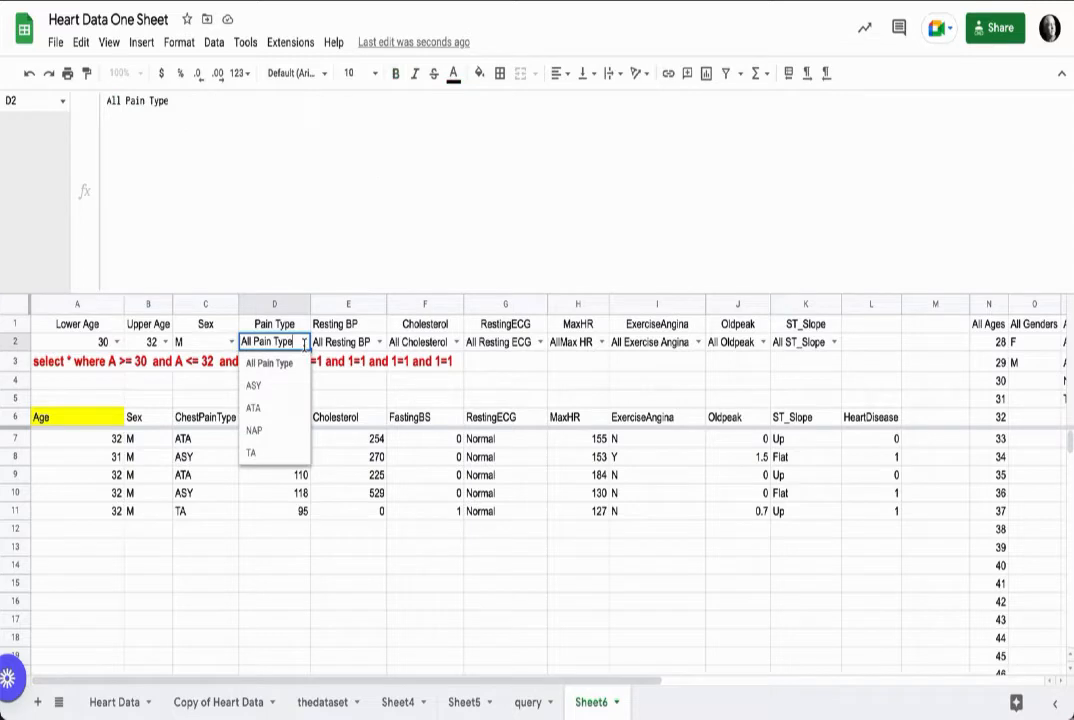
click(75, 361)
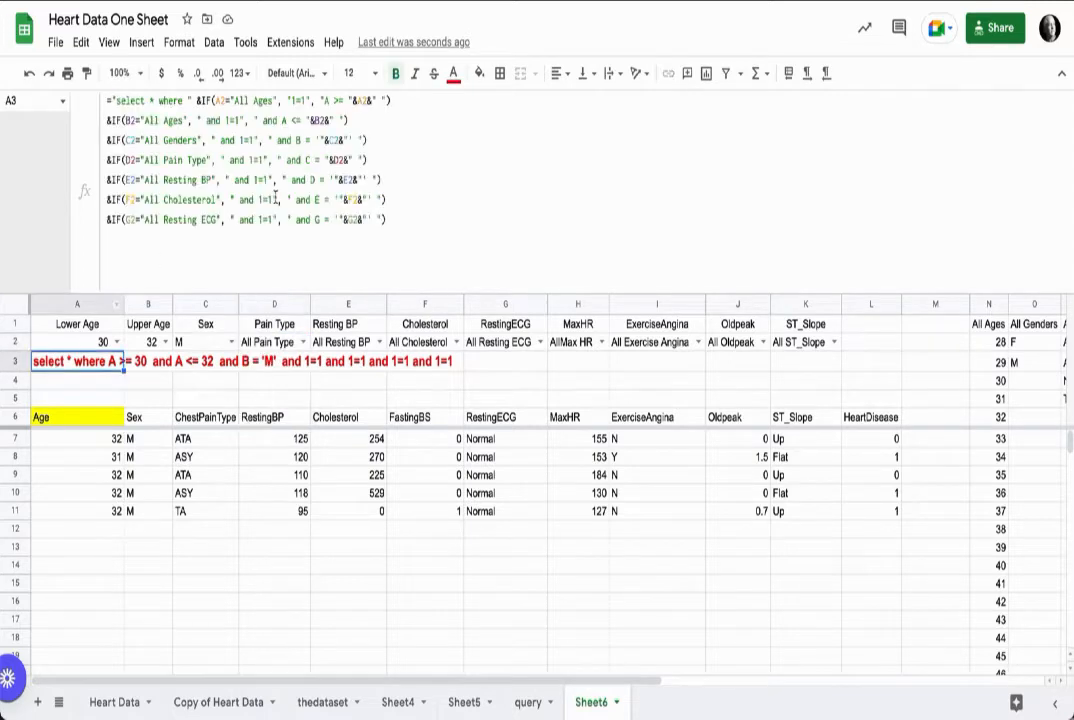
Step: Wrap the Pain Type value in single quotes and remove the single quotes around the Resting BP and Cholesterol values
click(324, 160)
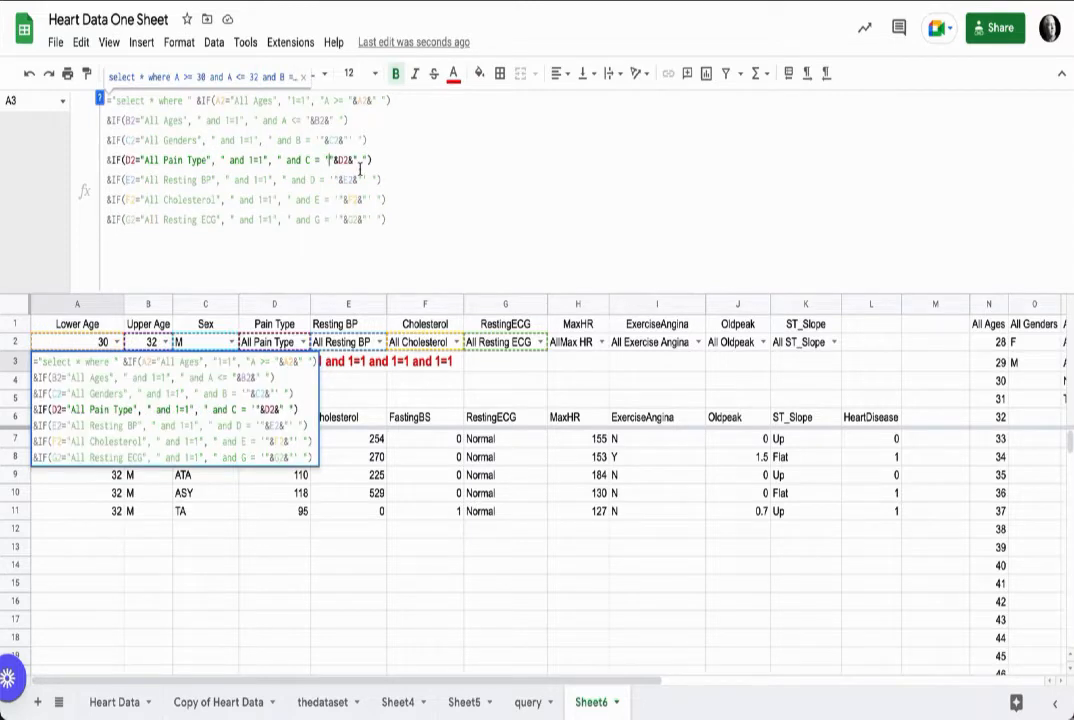
text(')
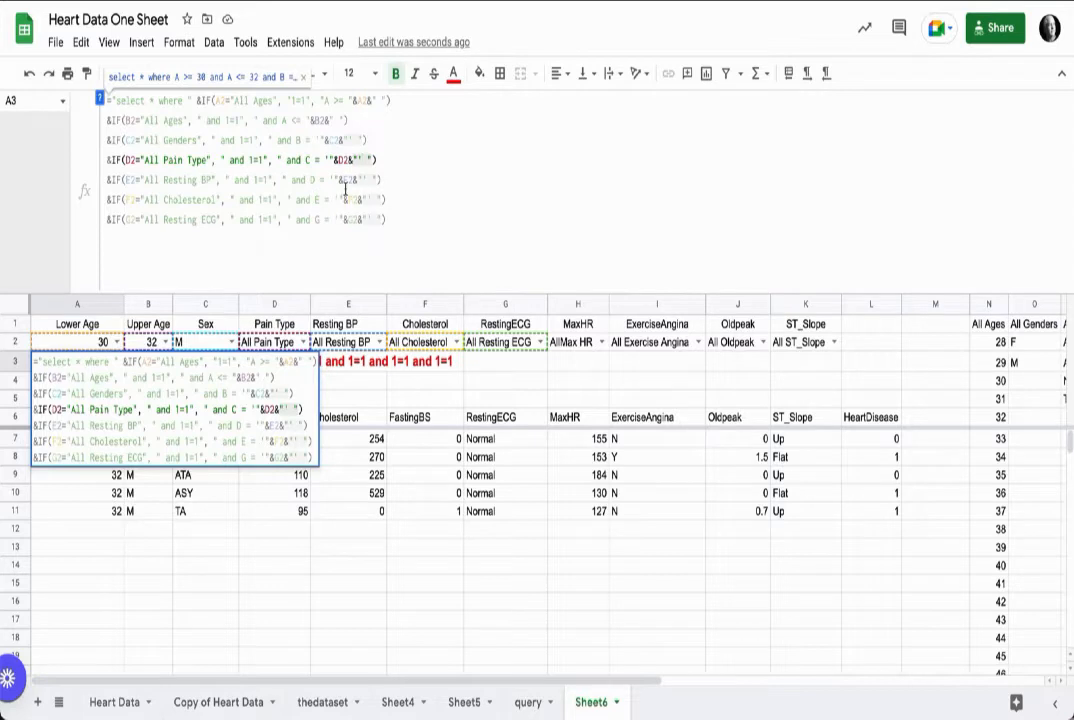
click(335, 181)
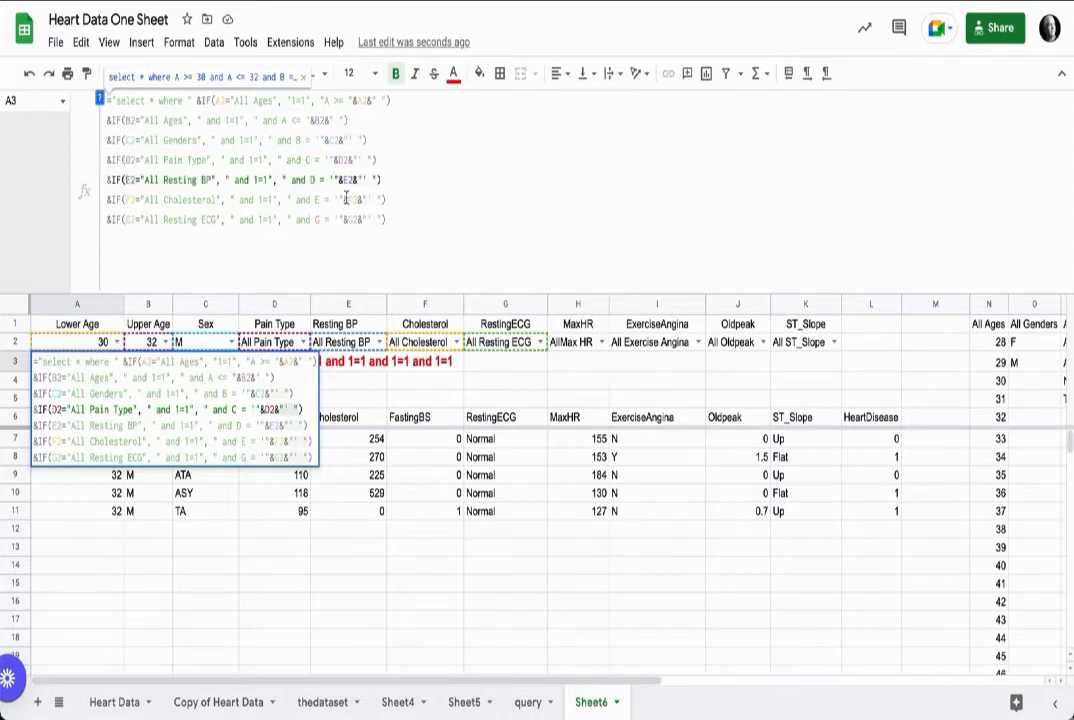
key(BackSpace)
click(363, 182)
key(BackSpace)
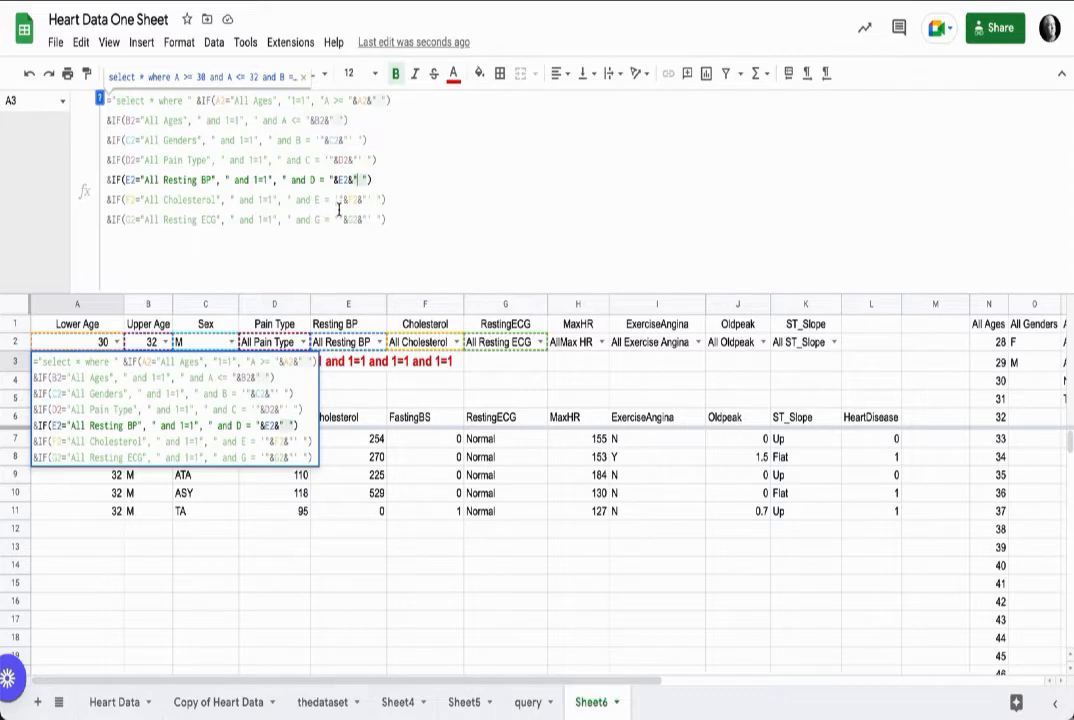
click(340, 201)
key(BackSpace)
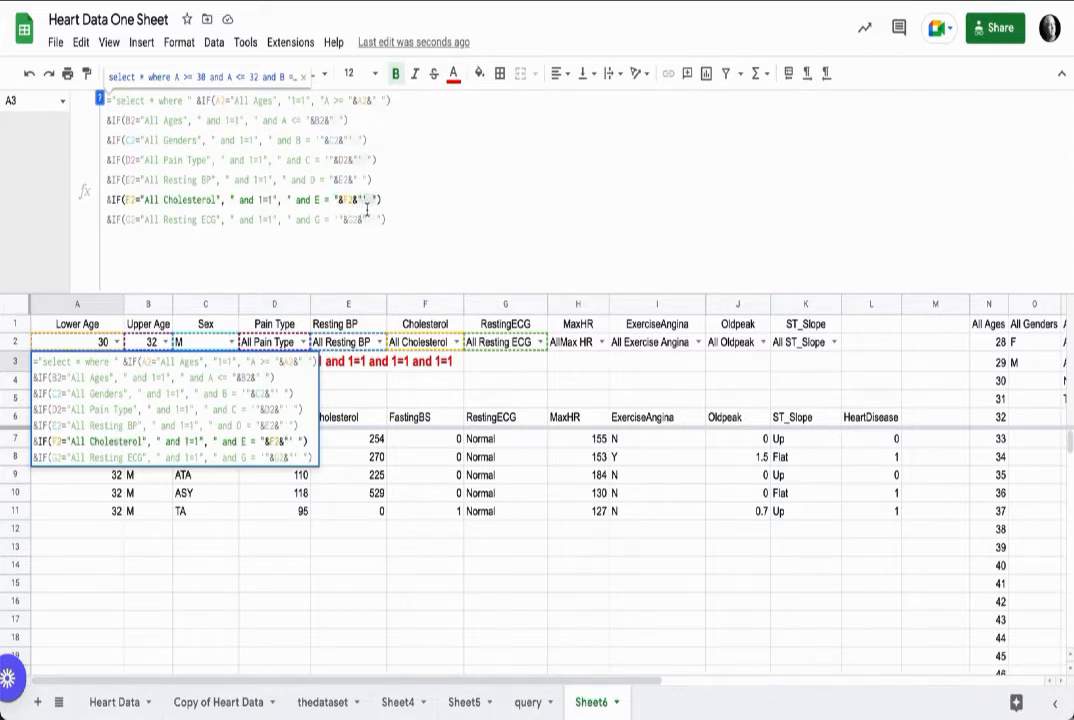
key(BackSpace)
click(539, 343)
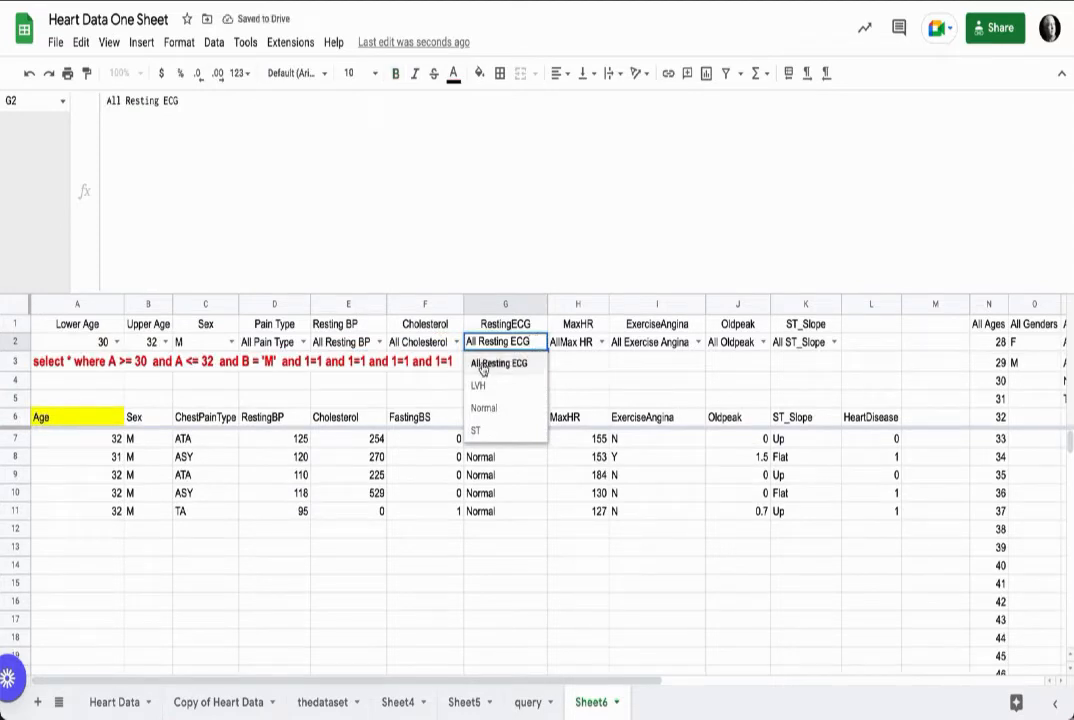
click(52, 367)
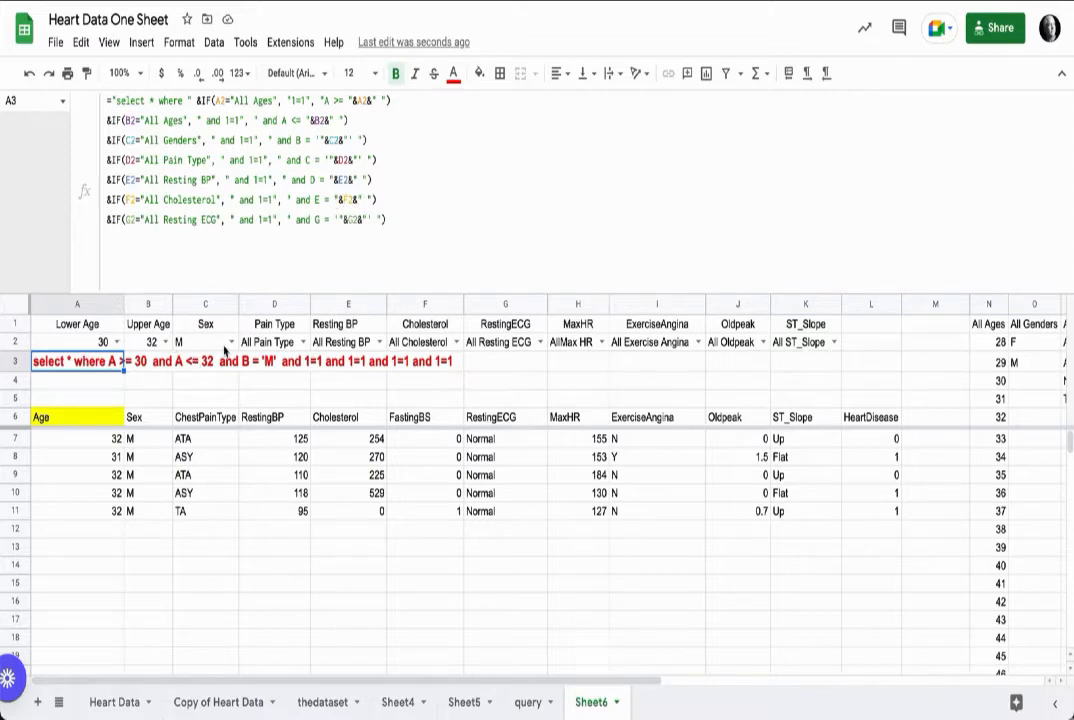
Step: Test the filters by choosing ASY pain type, resting BP 92, cholesterol 100 and resting ECG LVH
click(303, 342)
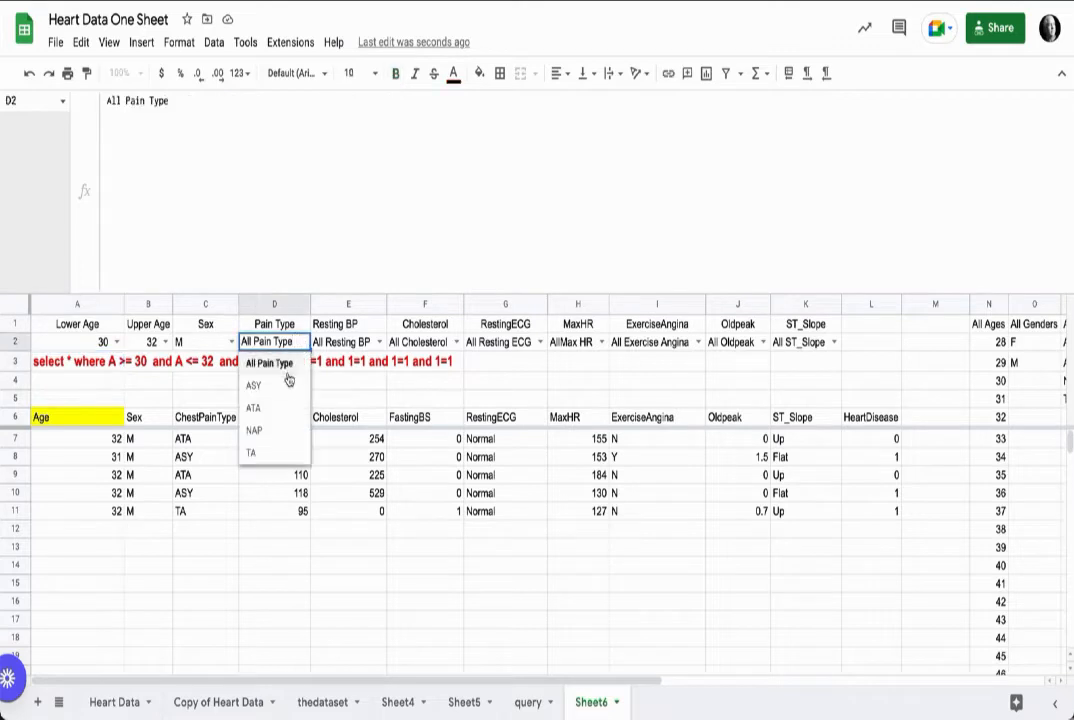
click(286, 386)
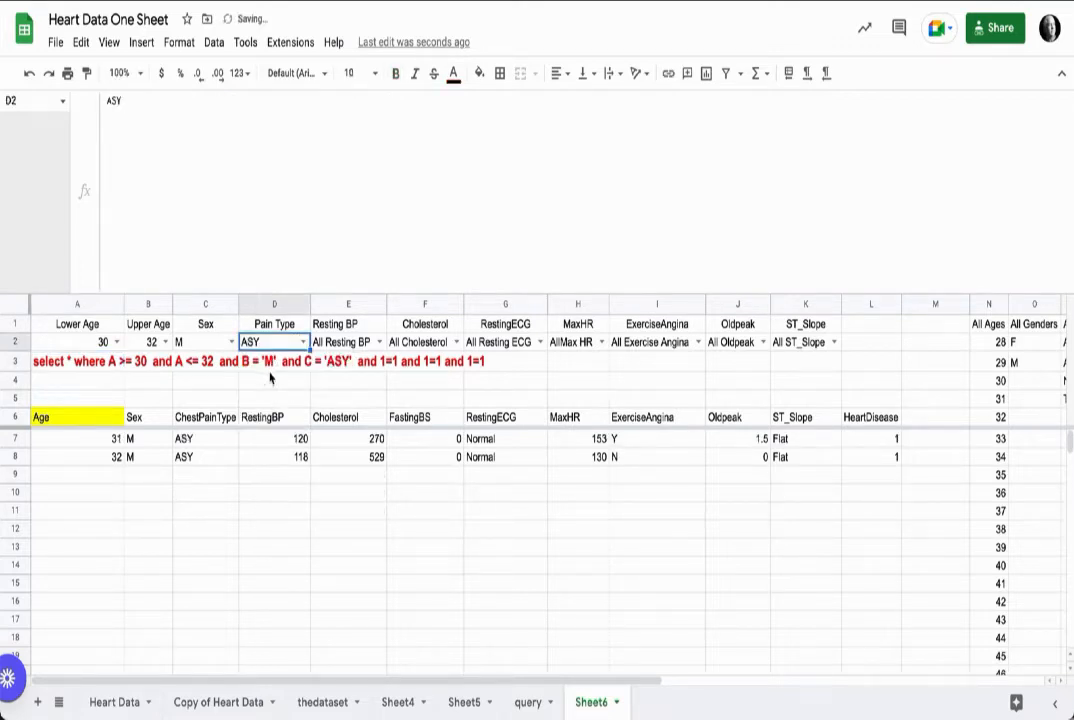
click(378, 343)
click(346, 421)
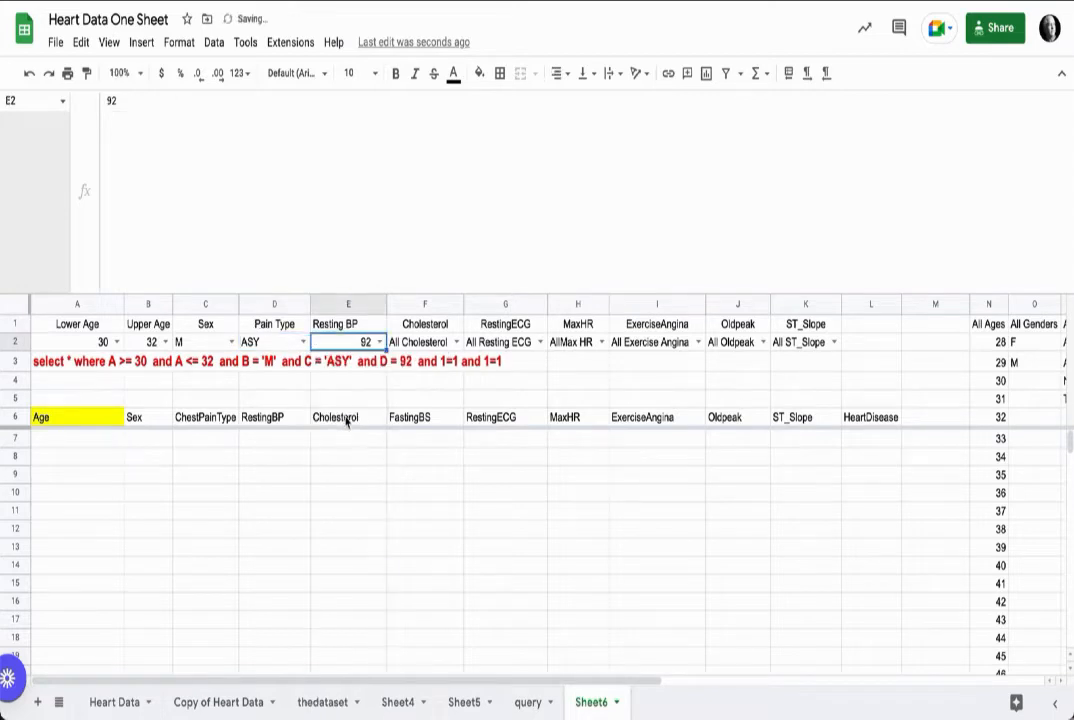
click(456, 342)
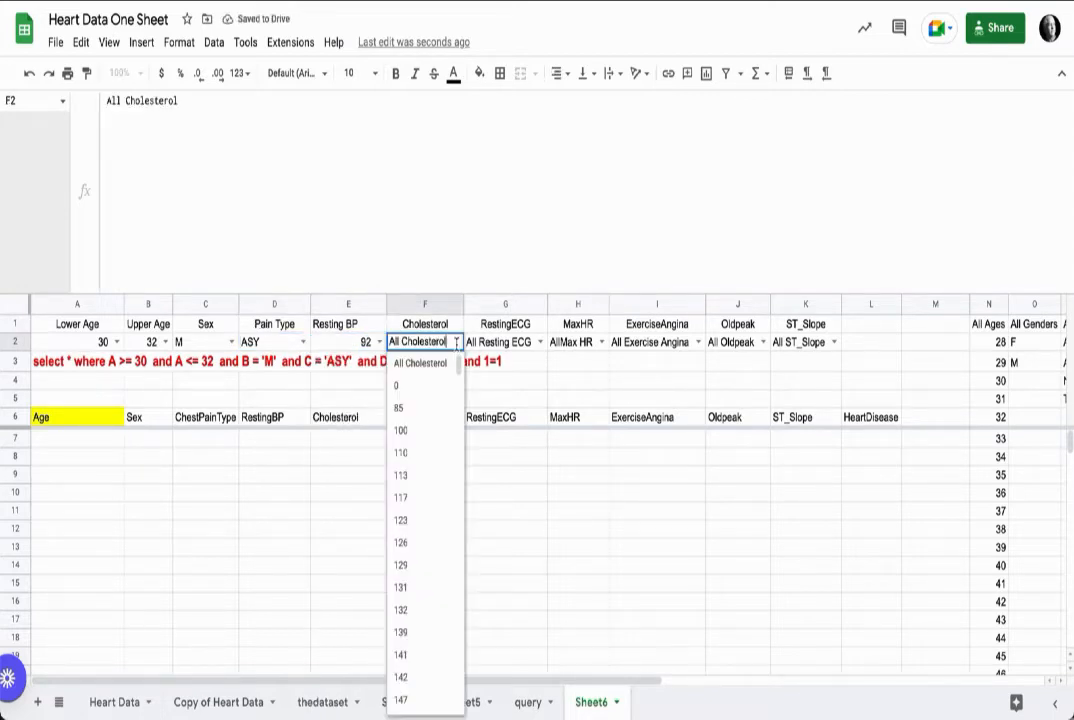
click(405, 431)
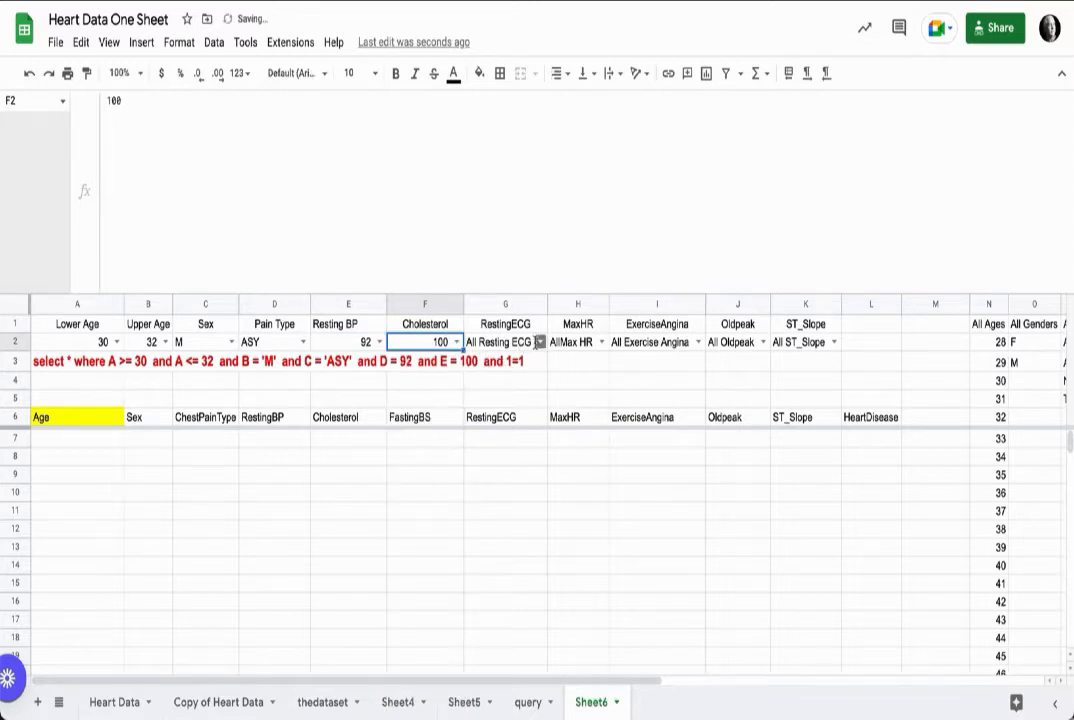
click(520, 343)
click(503, 451)
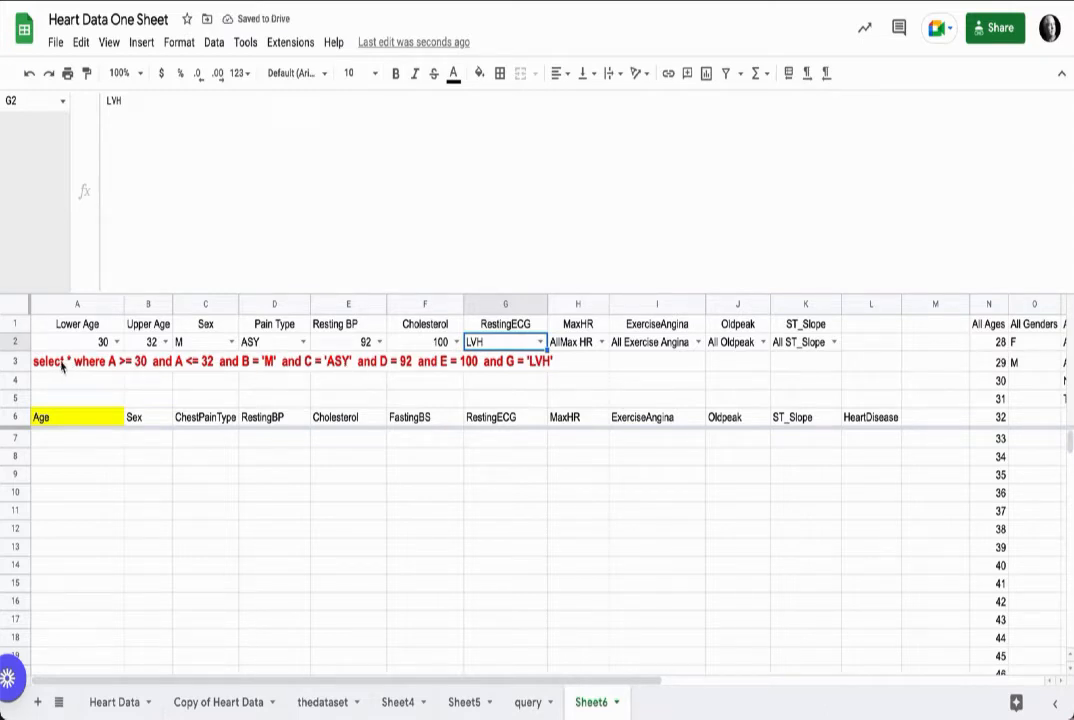
Step: Change the Resting BP and Cholesterol clauses in A3 to use >= comparisons instead of =
click(103, 362)
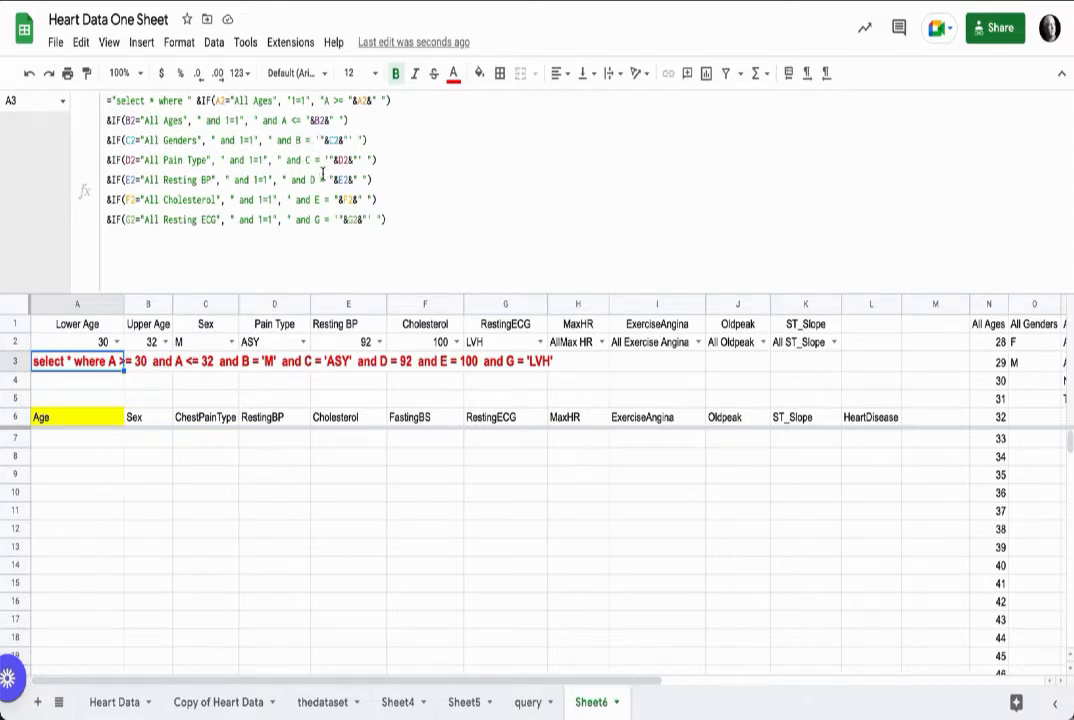
click(323, 180)
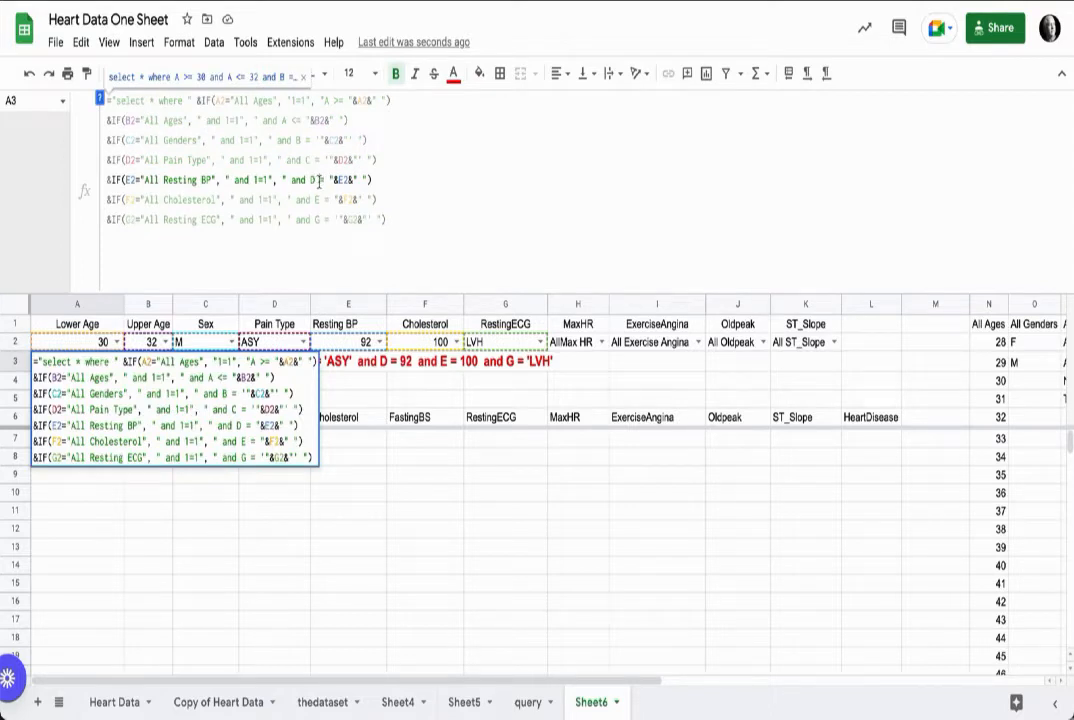
text(>)
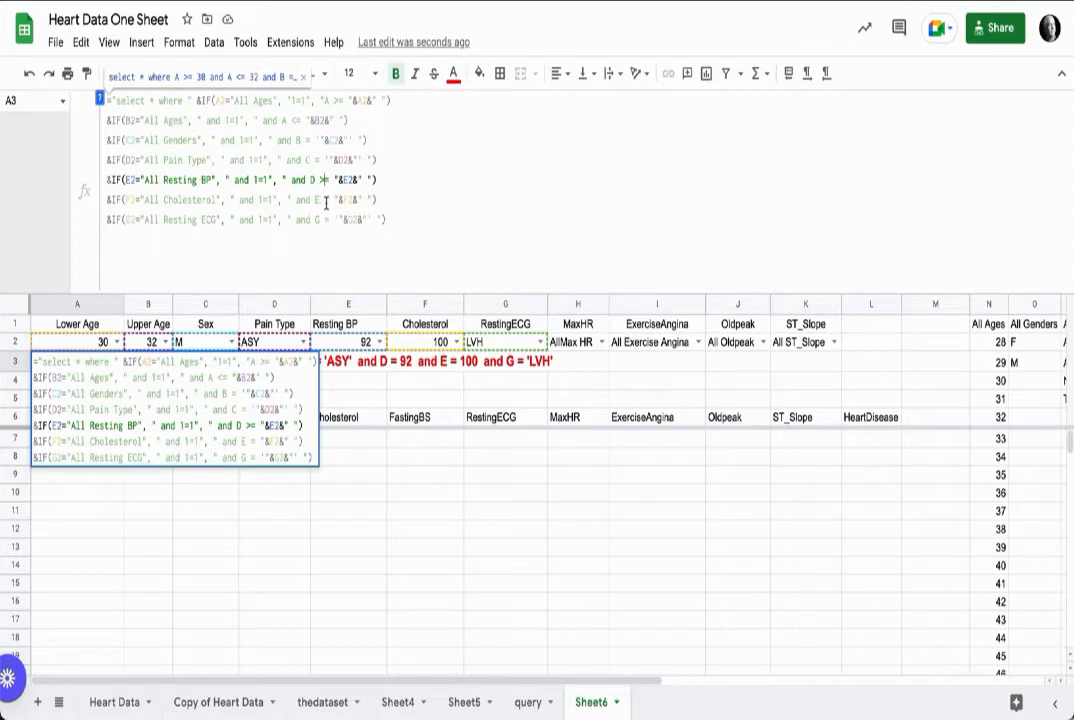
click(323, 200)
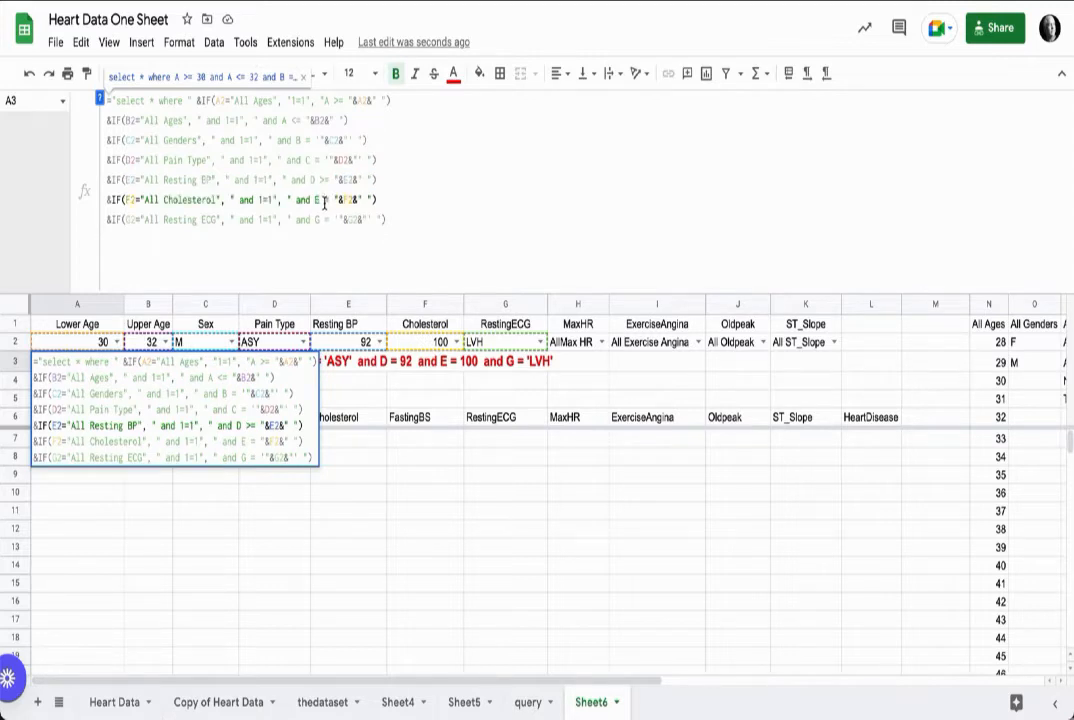
text(>)
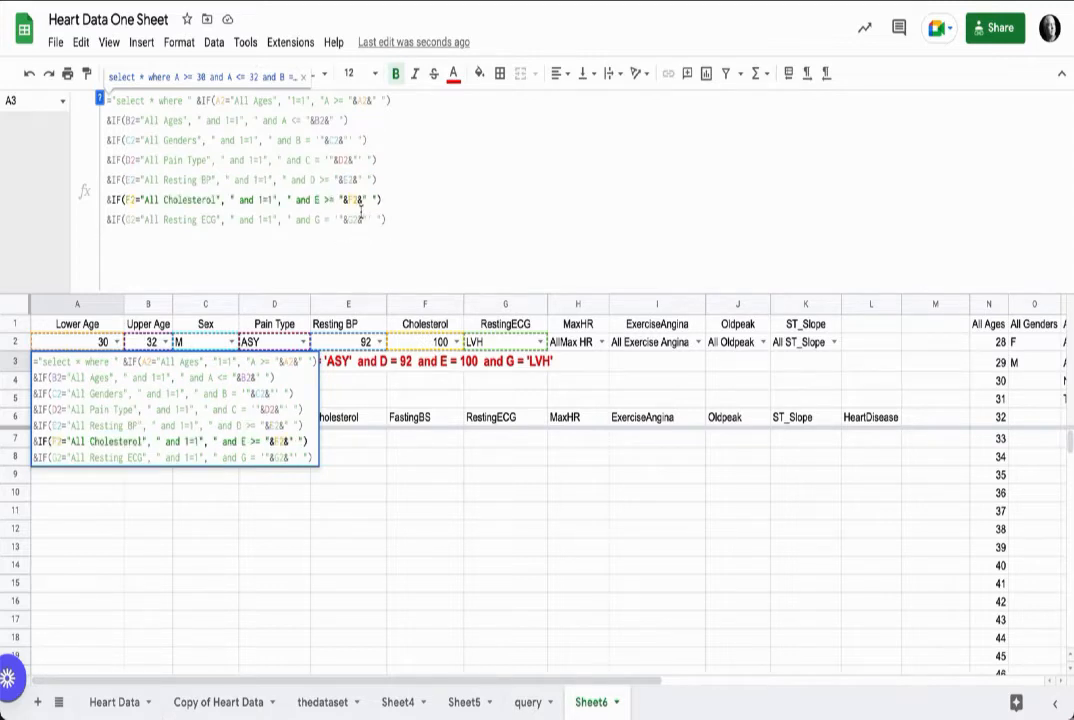
key(Return)
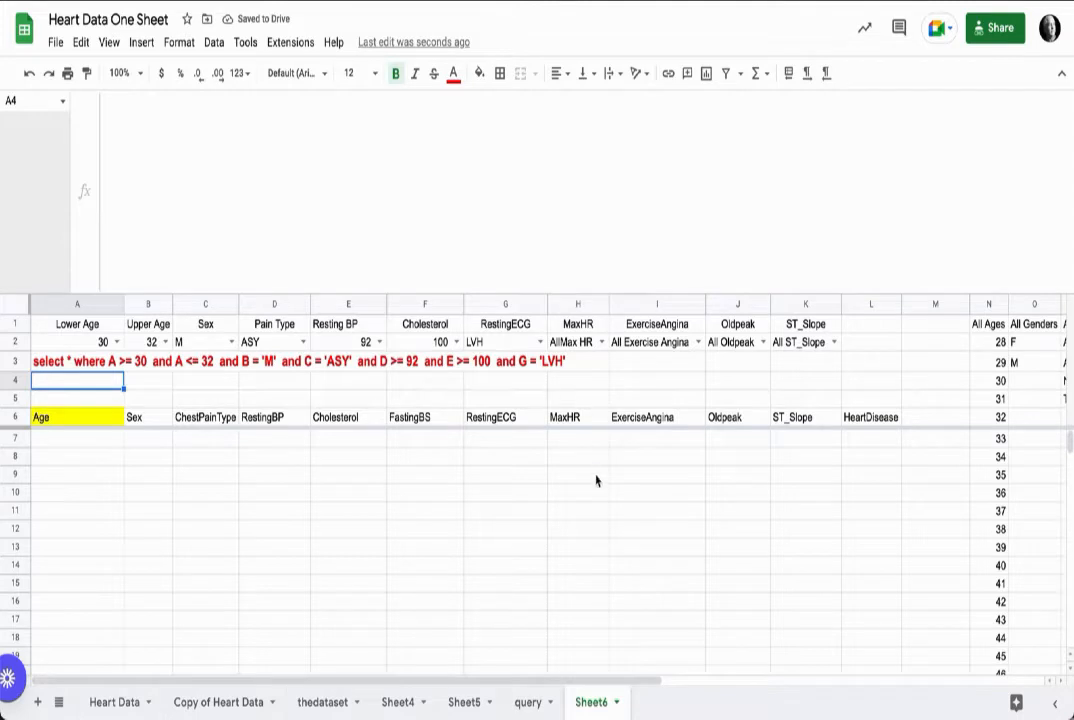
Step: Fill the header cells A1 to G1 with a light yellow background
scroll(503, 486, right, 3)
scroll(505, 484, left, 3)
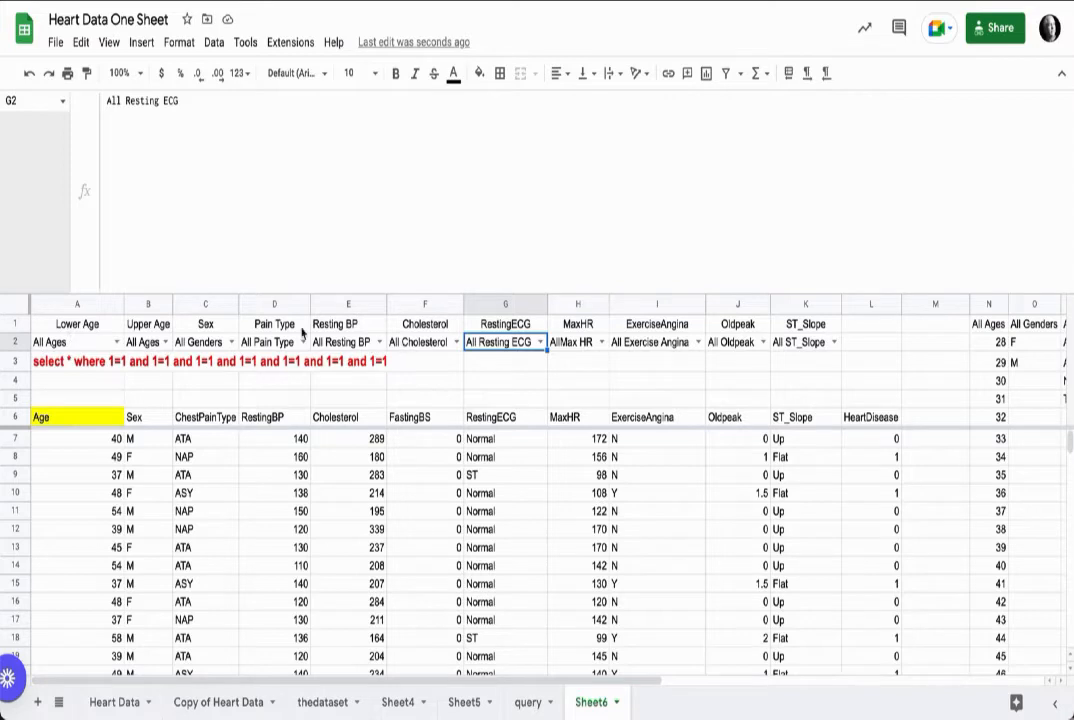
drag(70, 324, 496, 335)
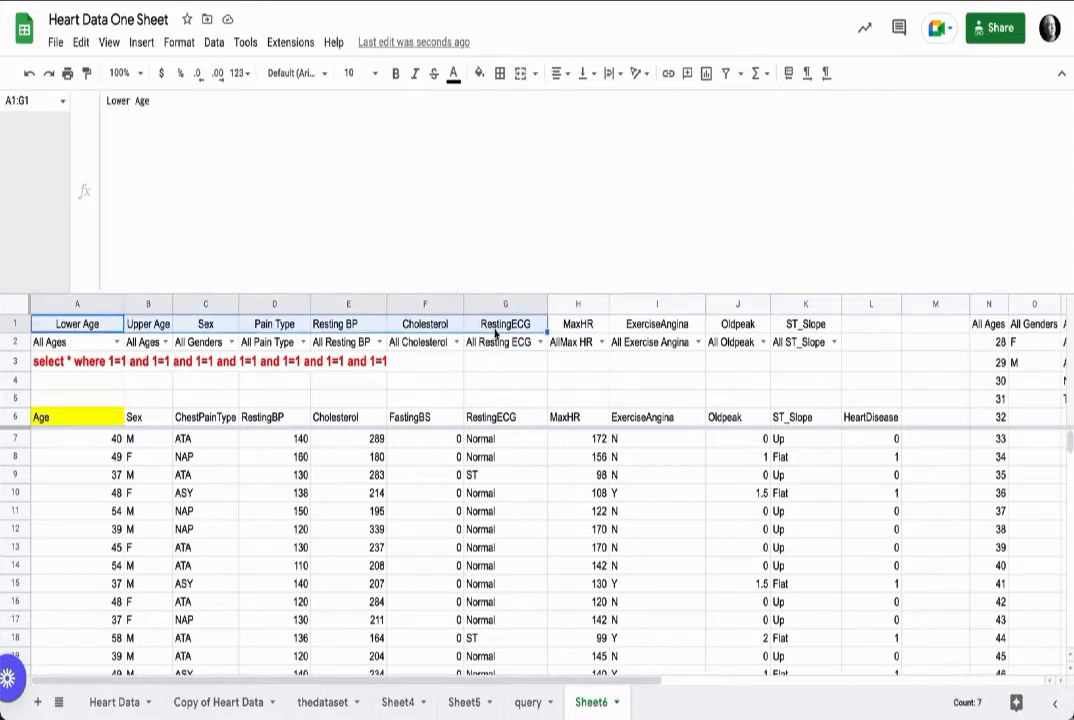
click(479, 73)
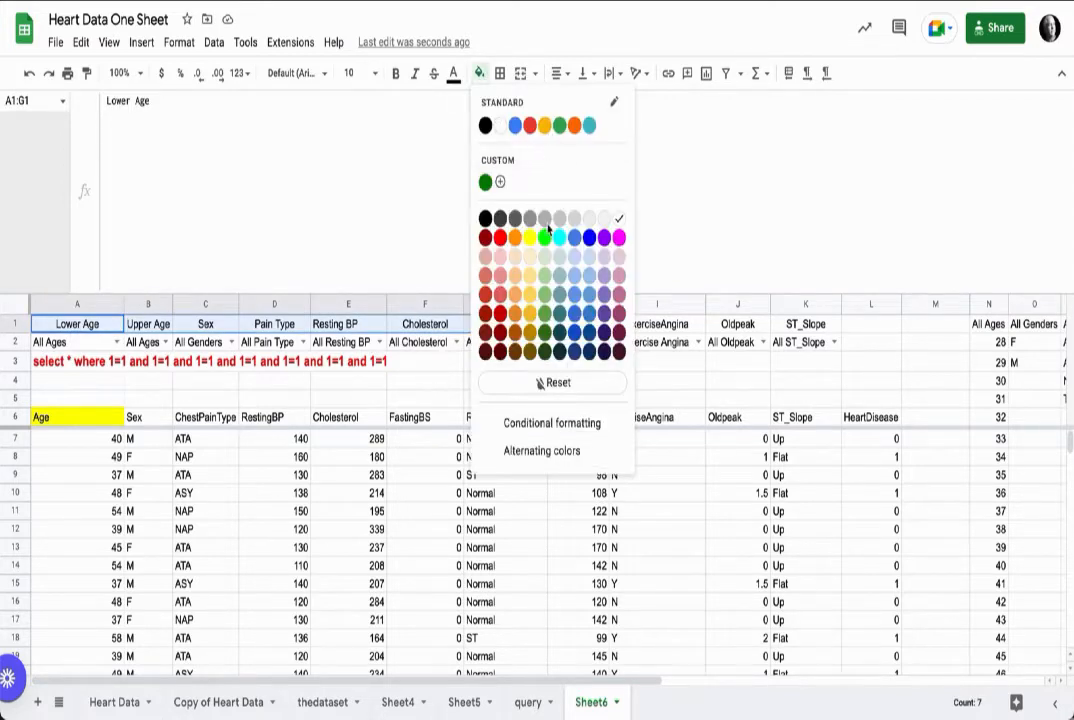
click(526, 254)
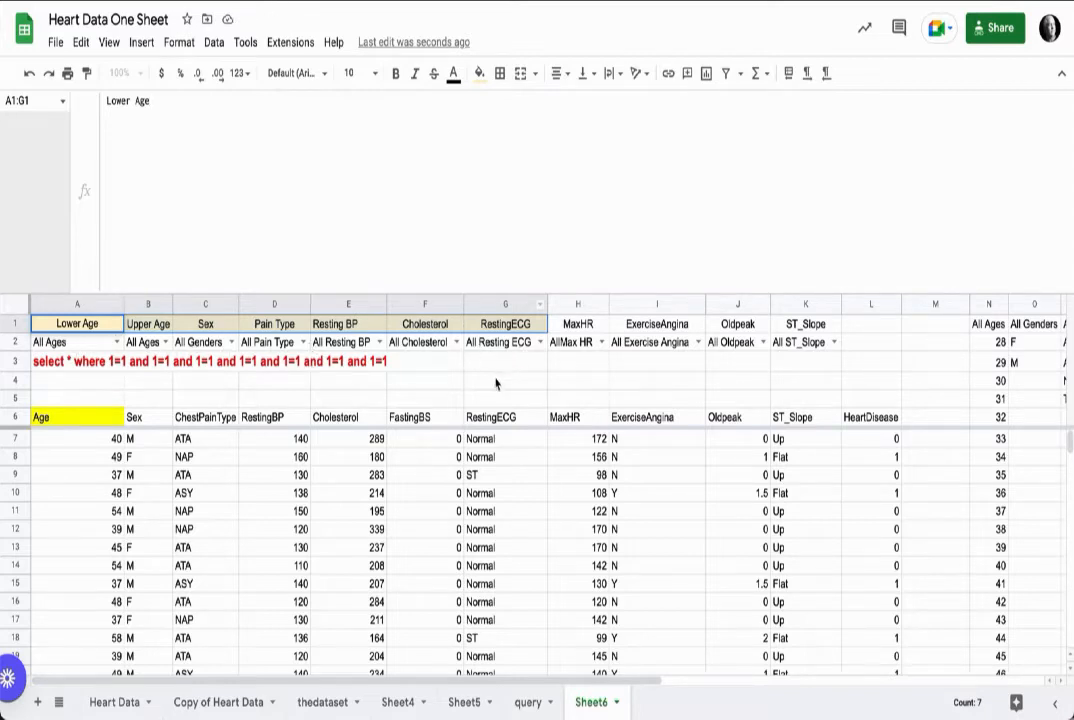
Step: Test the Resting ECG filter by choosing LVH and returning it to All Resting ECG
click(539, 343)
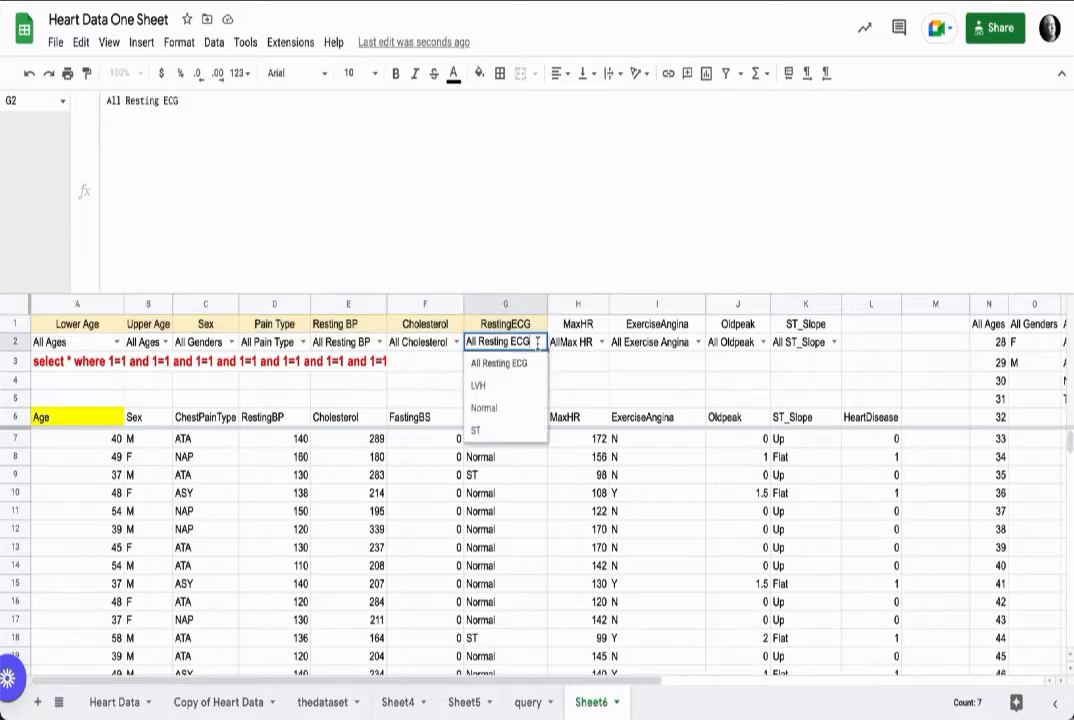
click(485, 390)
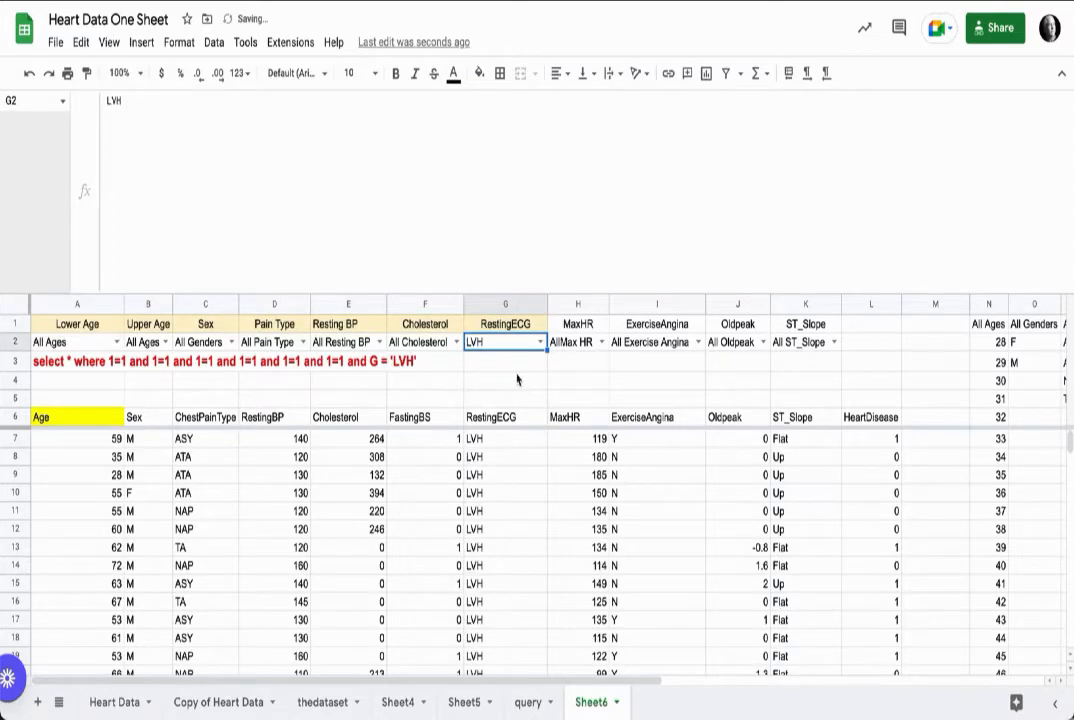
click(539, 342)
click(510, 363)
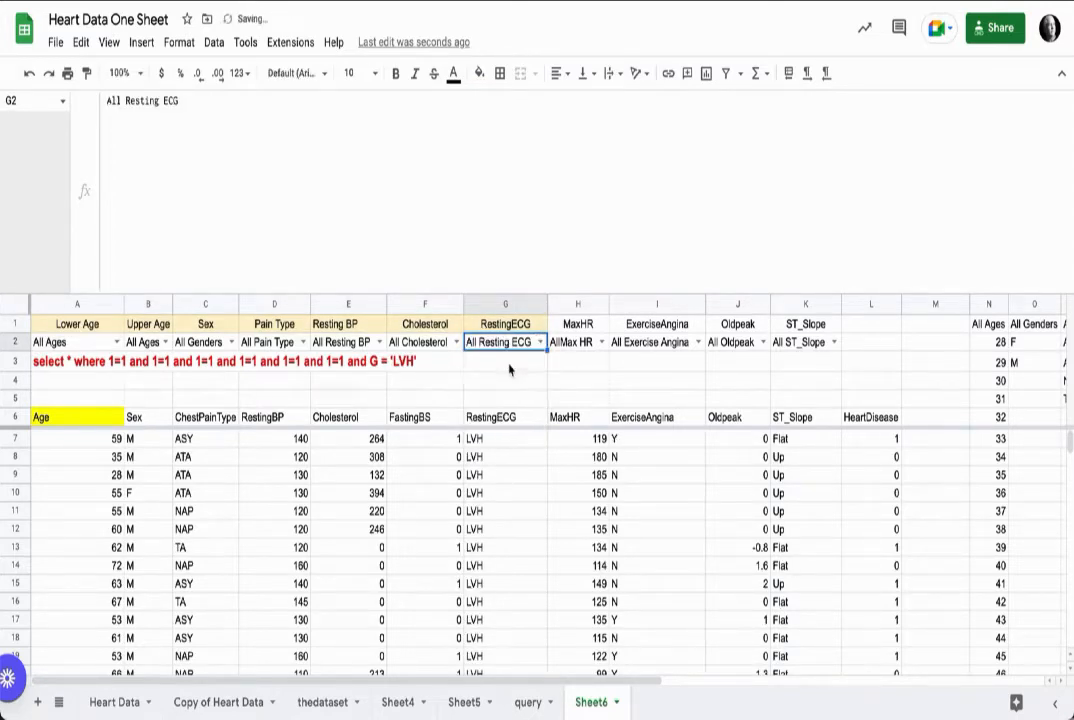
Step: Enter =COUNTA(A6:A) in L1 to count the returned rows, dismissing the suggested autofill
click(872, 328)
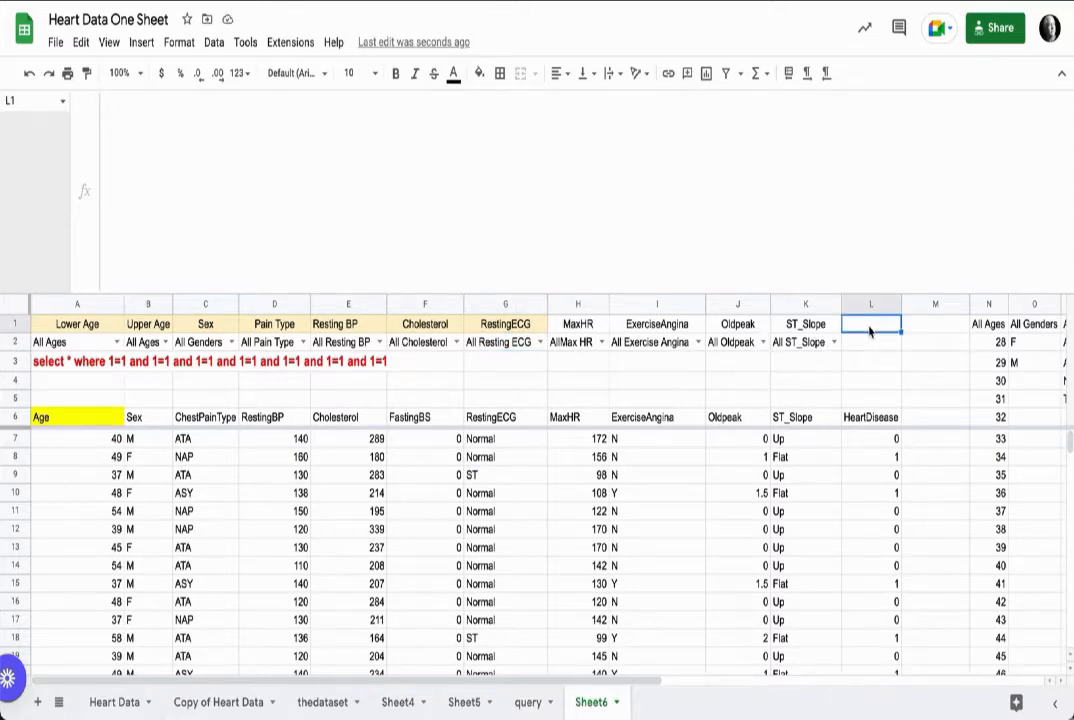
text(=)
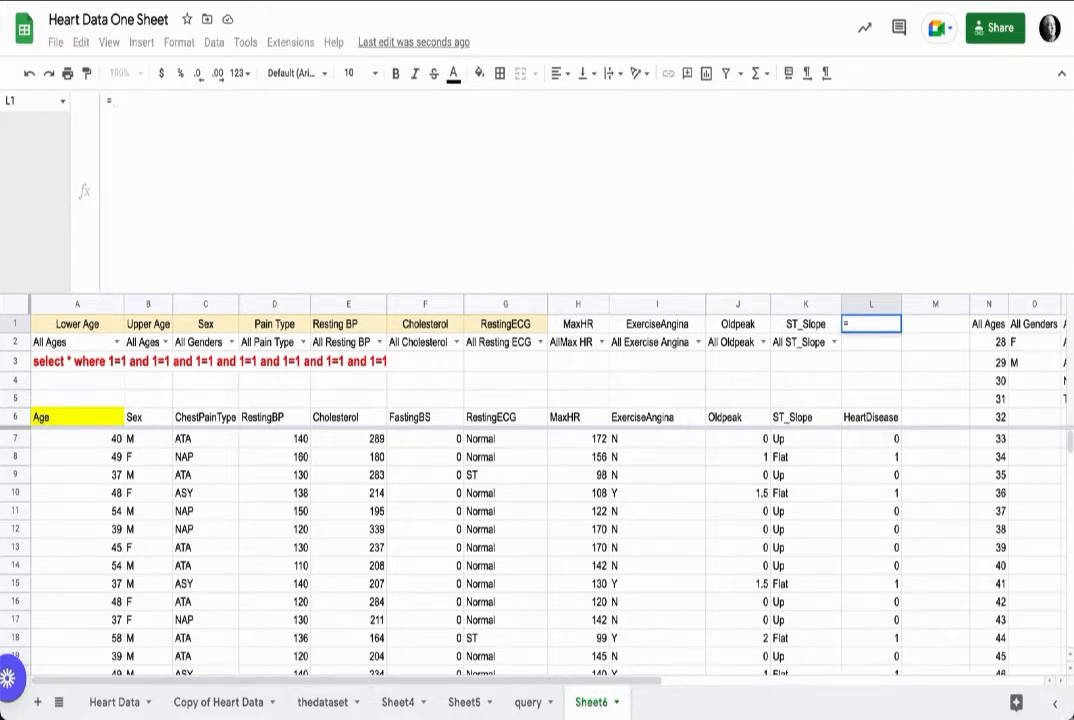
text(co)
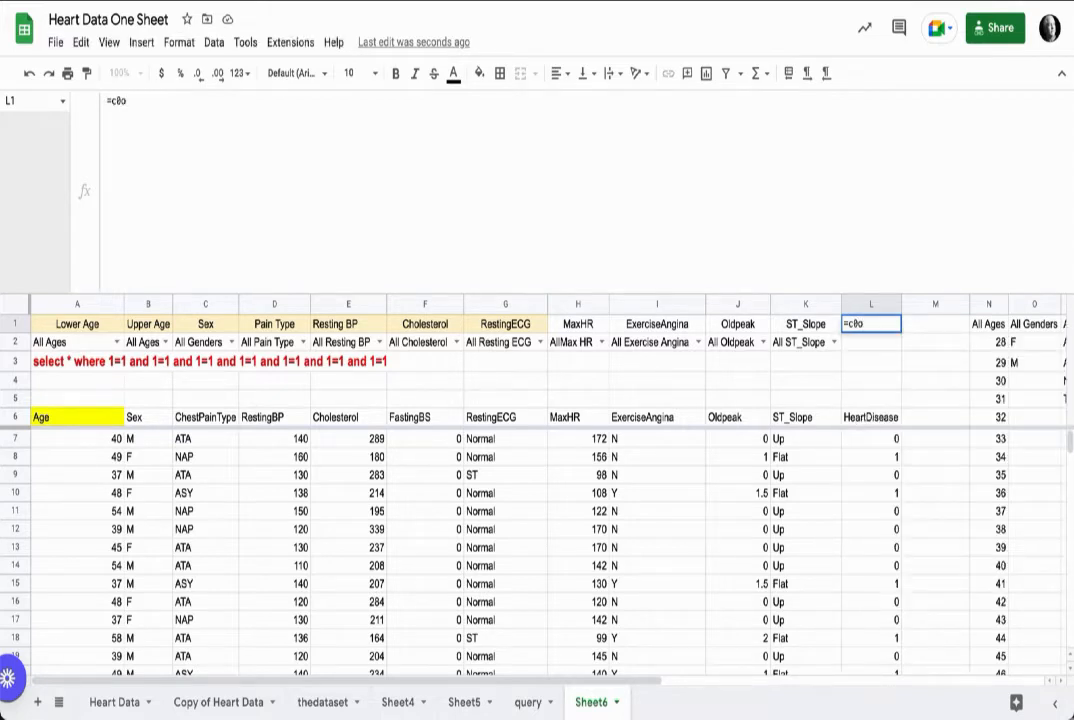
text(un)
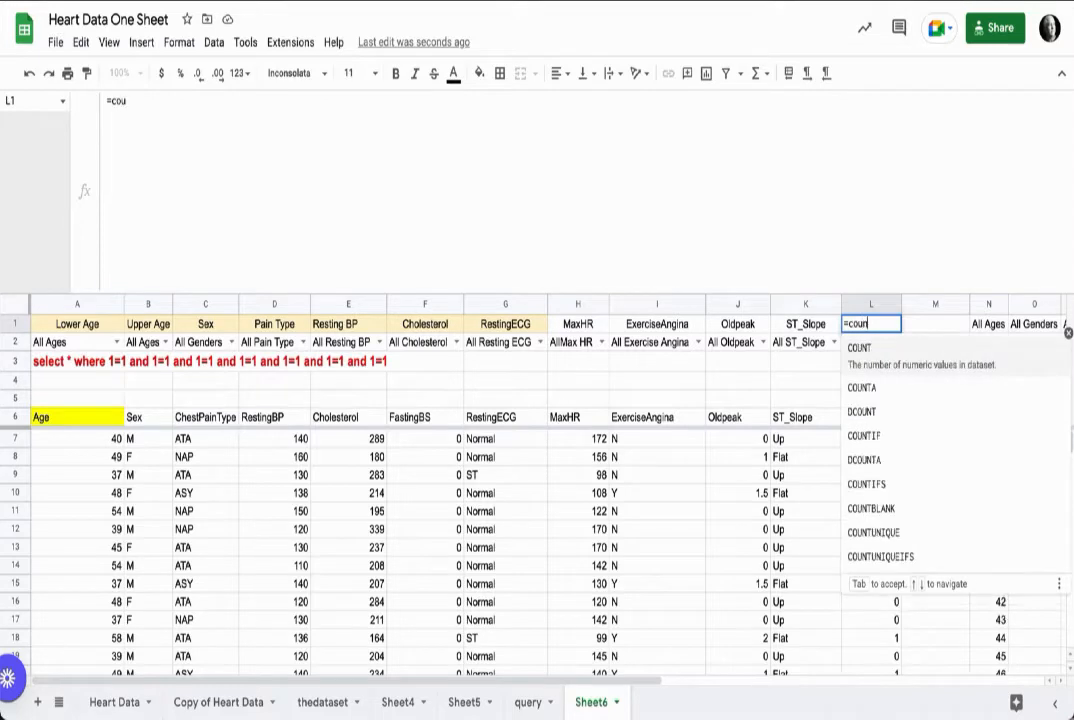
text(t)
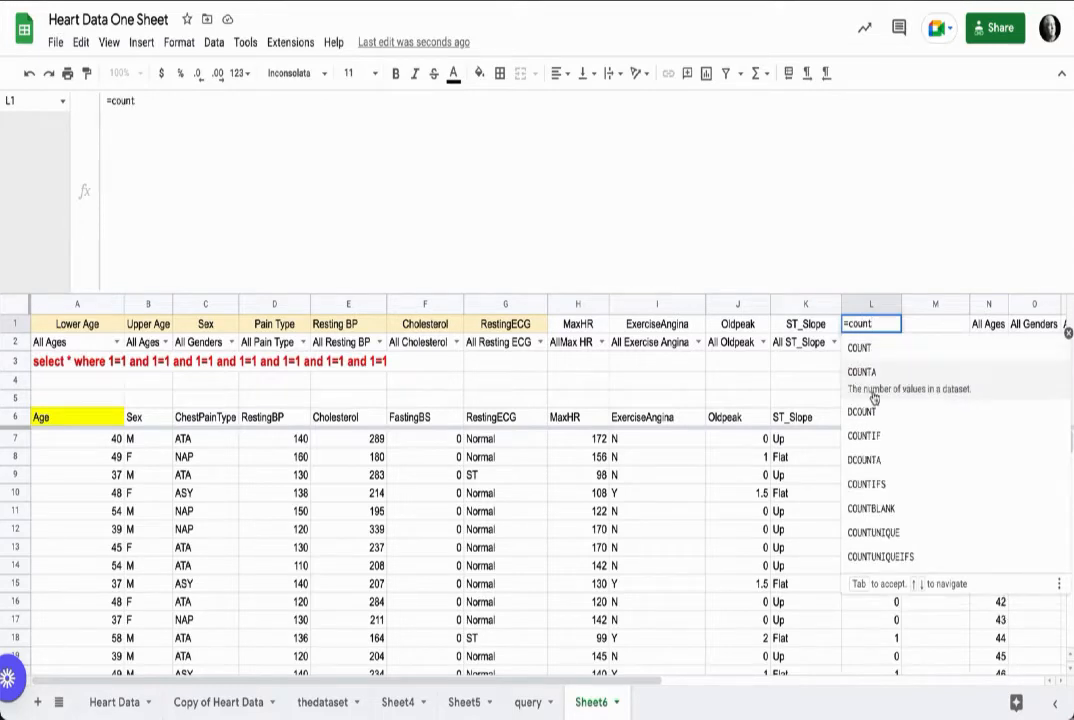
key(Down)
key(Tab)
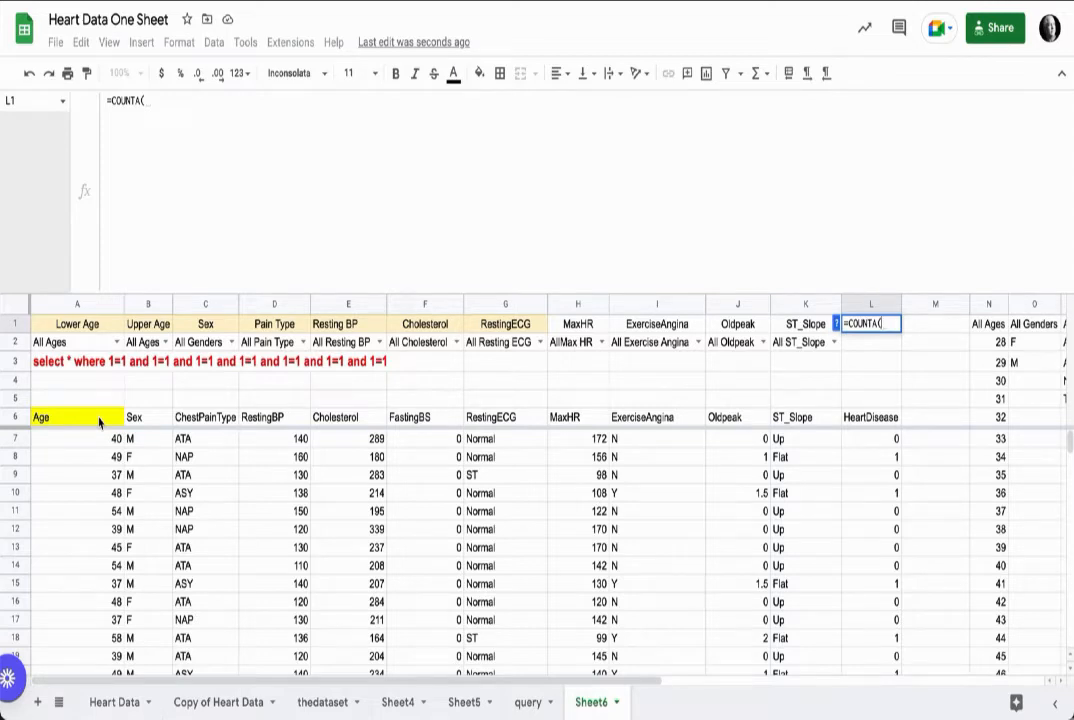
drag(99, 422, 115, 440)
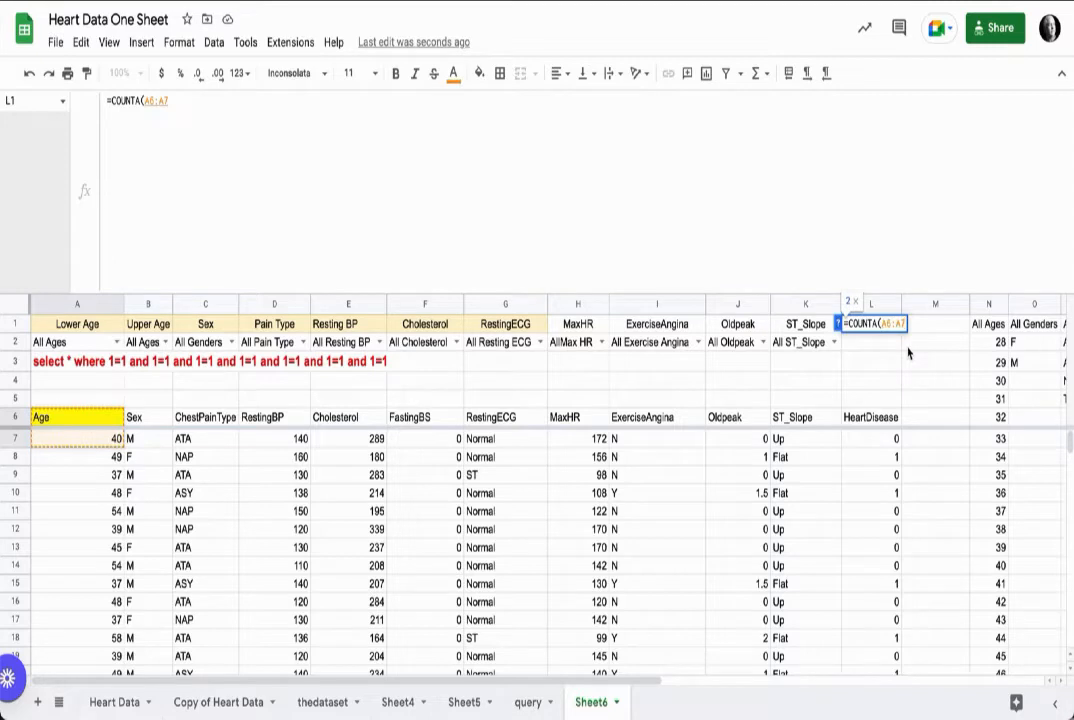
key(ctrl+shift+Down)
key(Return)
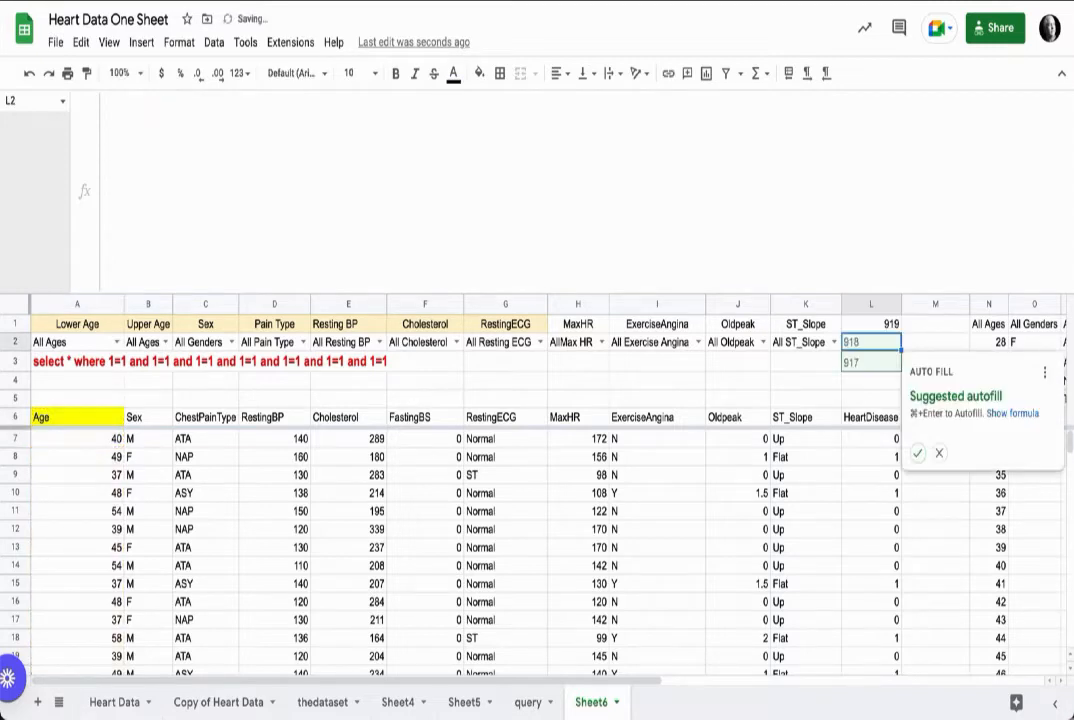
click(939, 453)
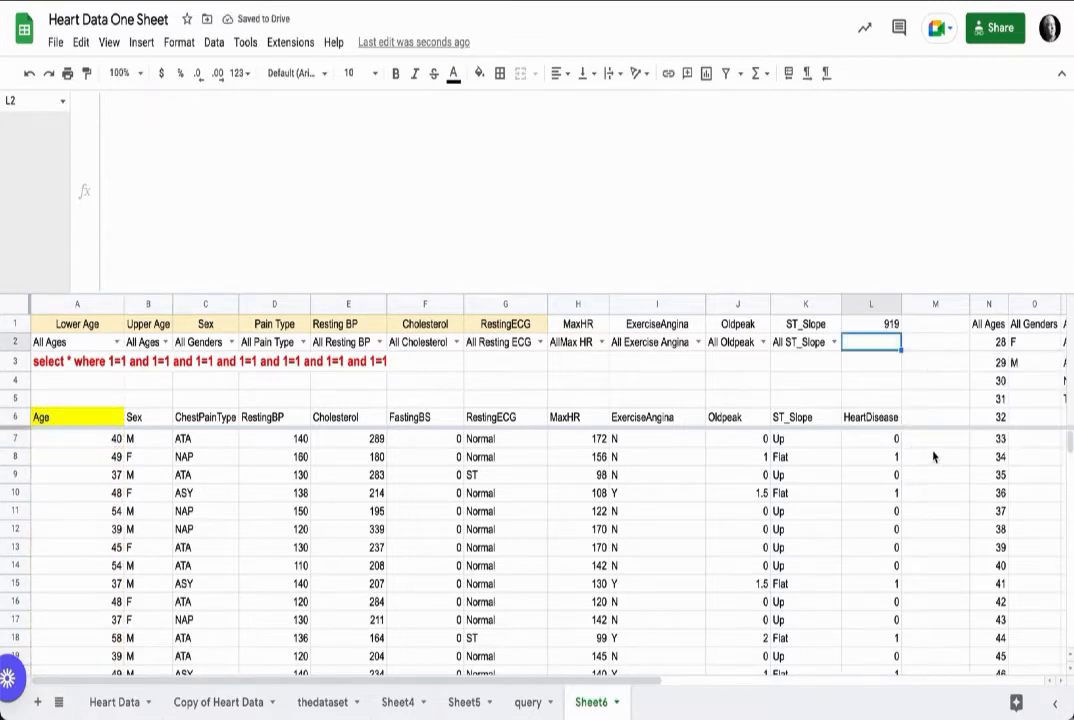
Step: Test the row count by switching the Resting ECG filter to LVH, Normal and ST
click(539, 342)
click(503, 449)
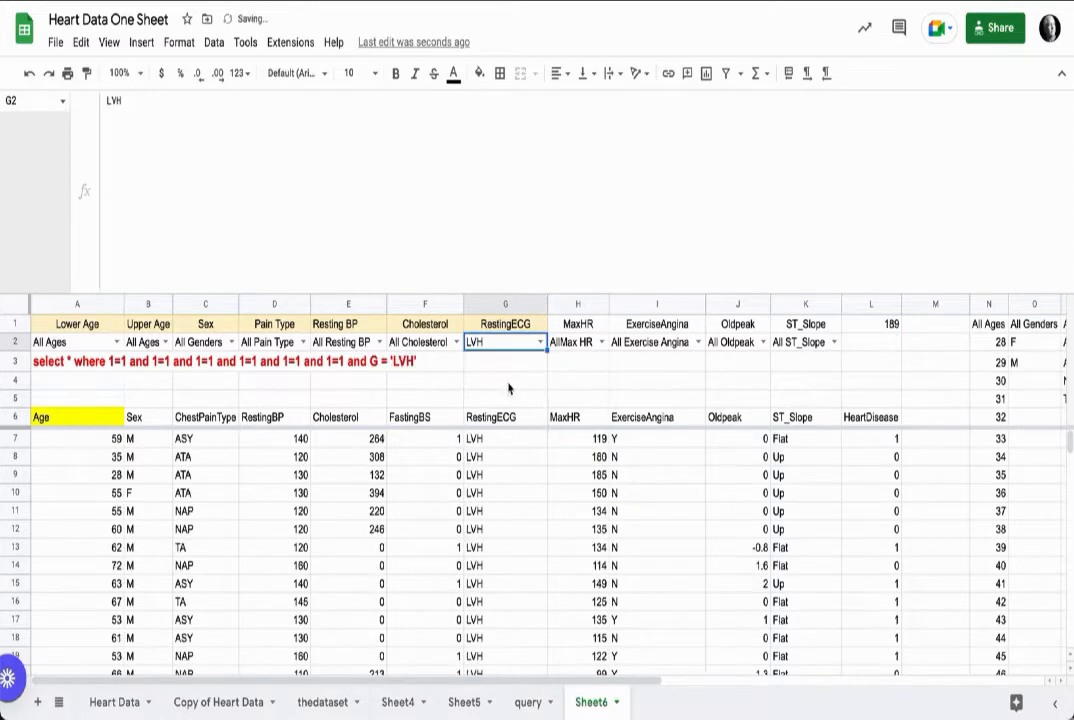
click(539, 342)
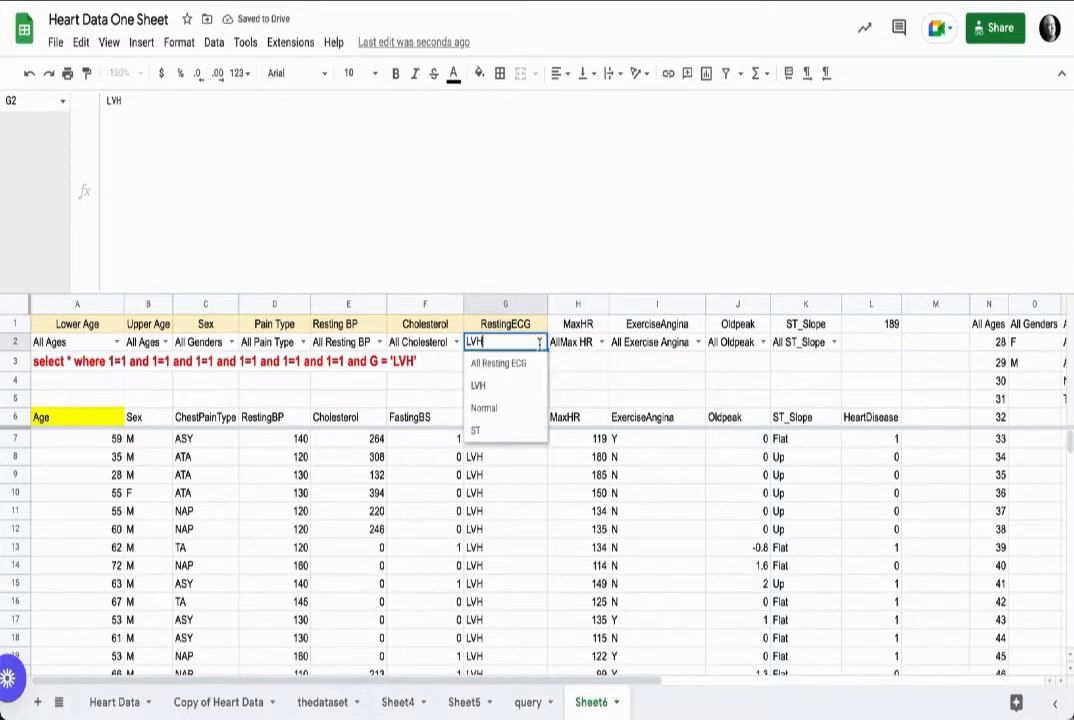
click(510, 406)
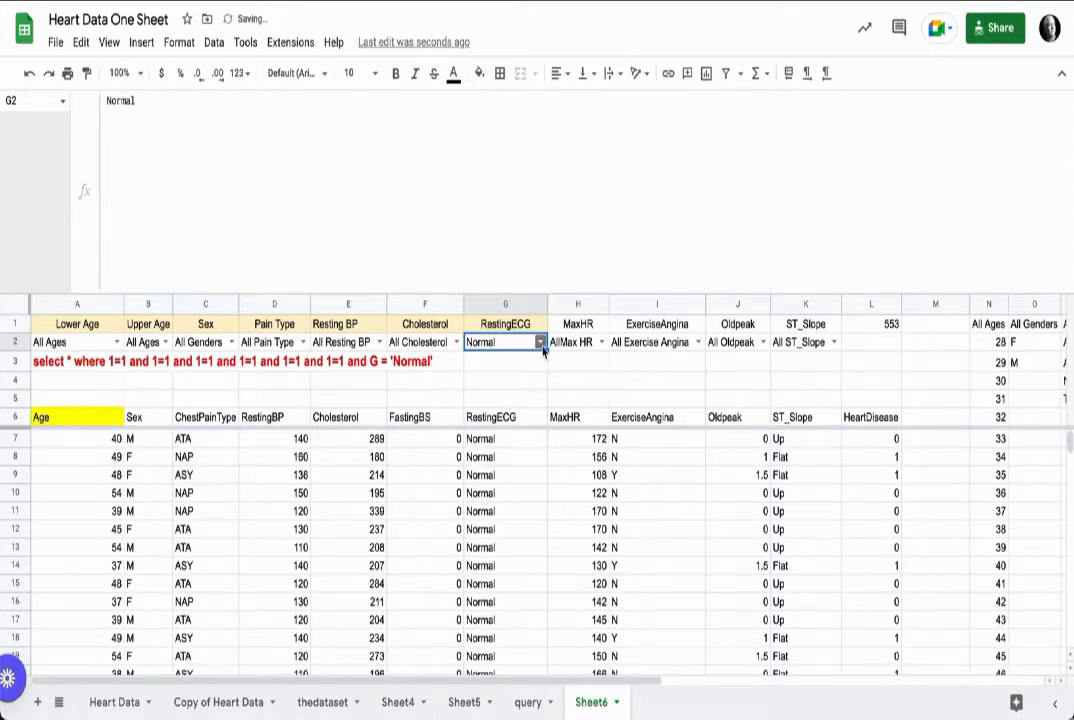
click(541, 344)
click(505, 433)
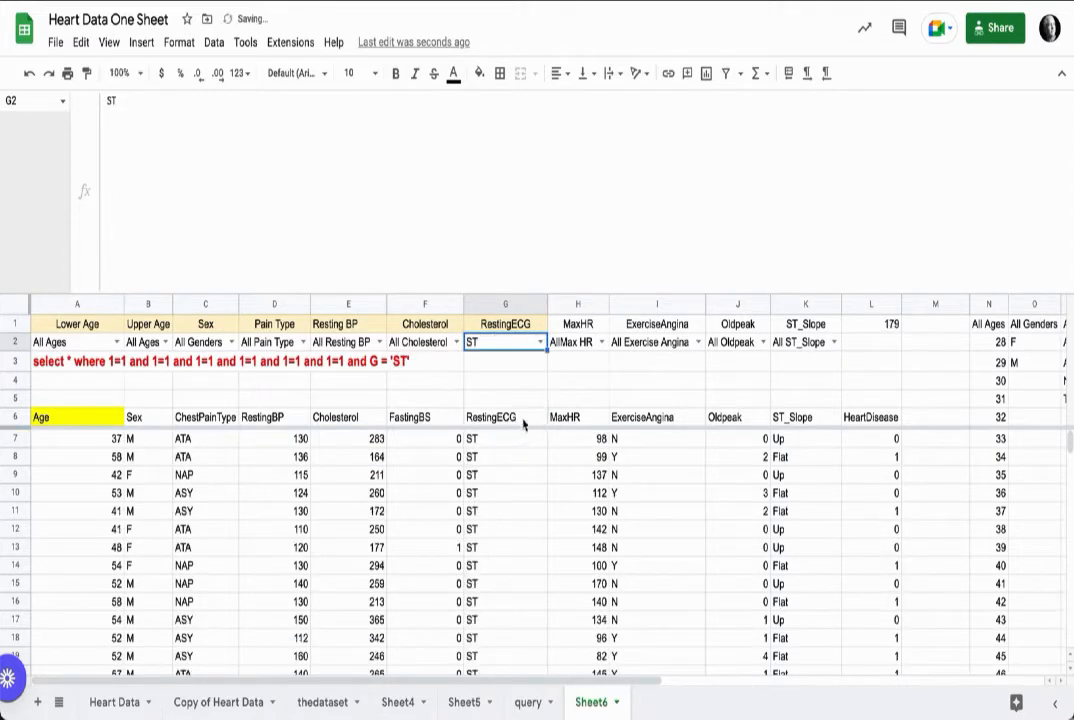
Step: Format the count in L1 with font size 12 and red text
click(883, 329)
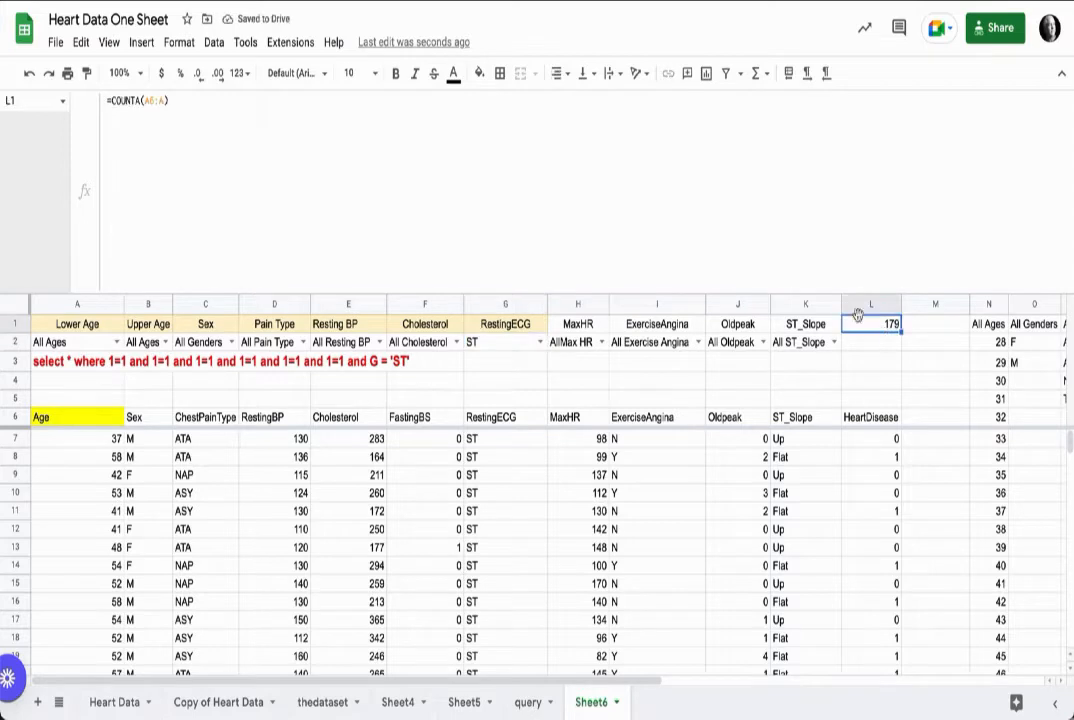
click(374, 74)
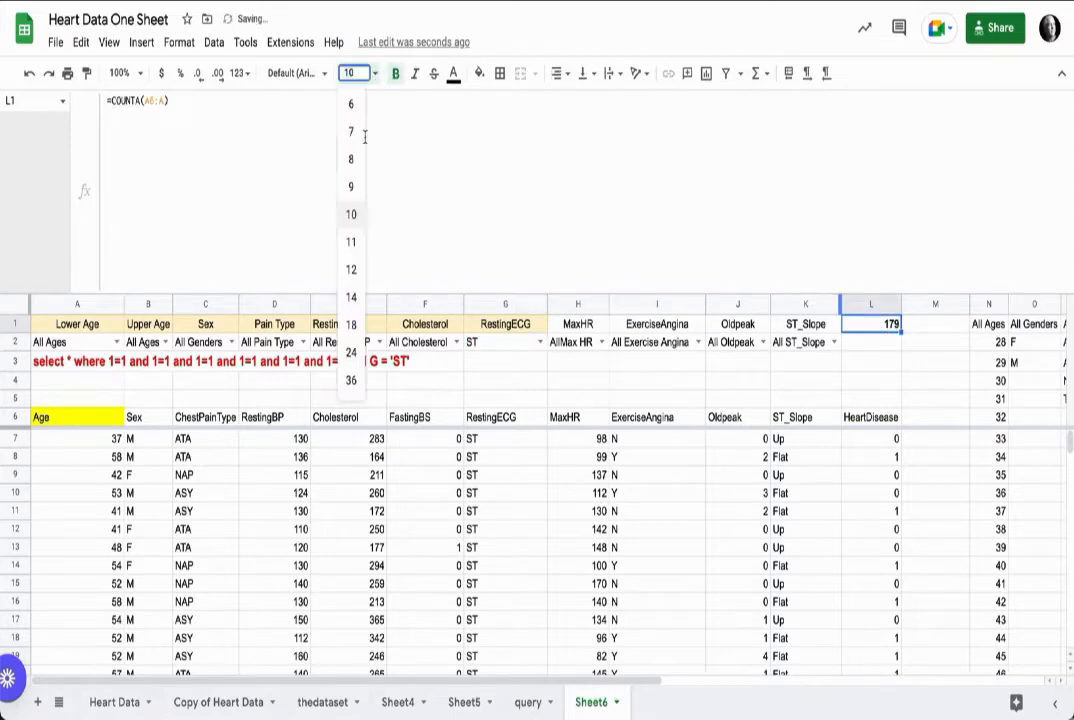
click(350, 233)
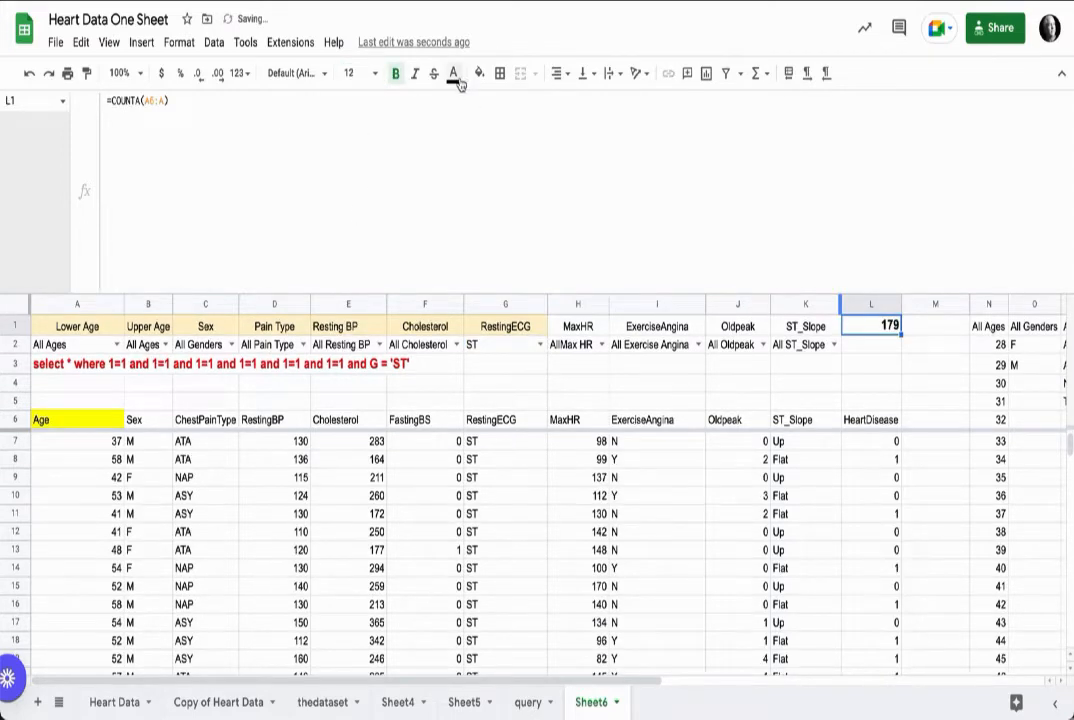
click(453, 73)
click(477, 239)
Step: Reset the Resting ECG filter to All Resting ECG and set the Cholesterol filter to 85
click(538, 345)
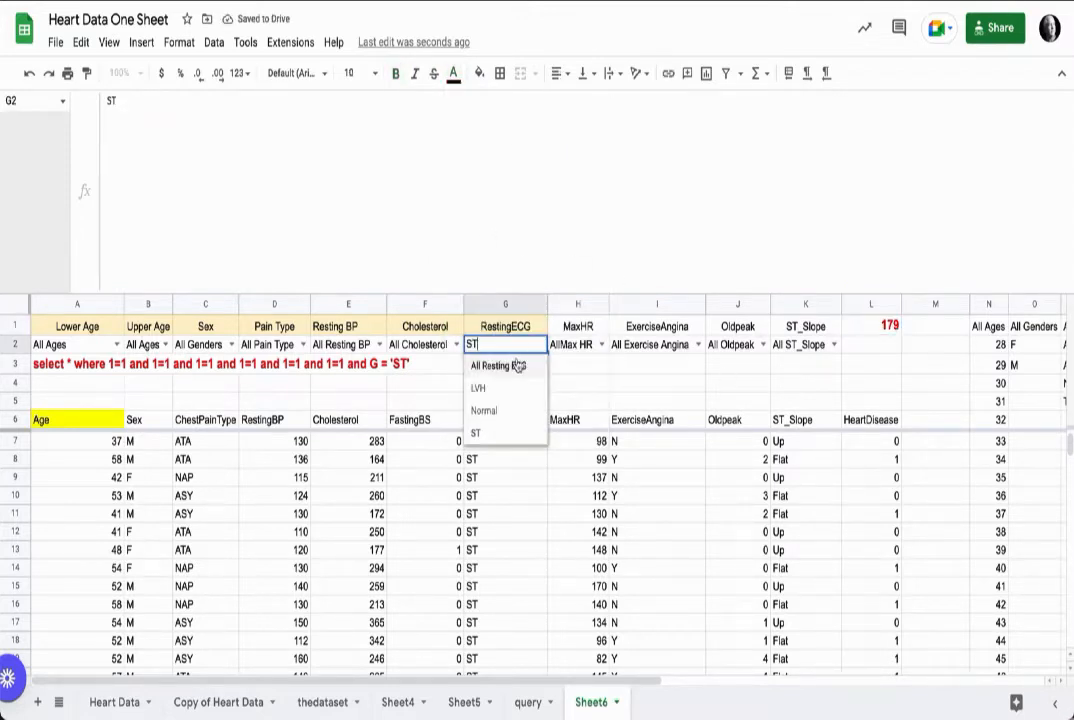
click(545, 432)
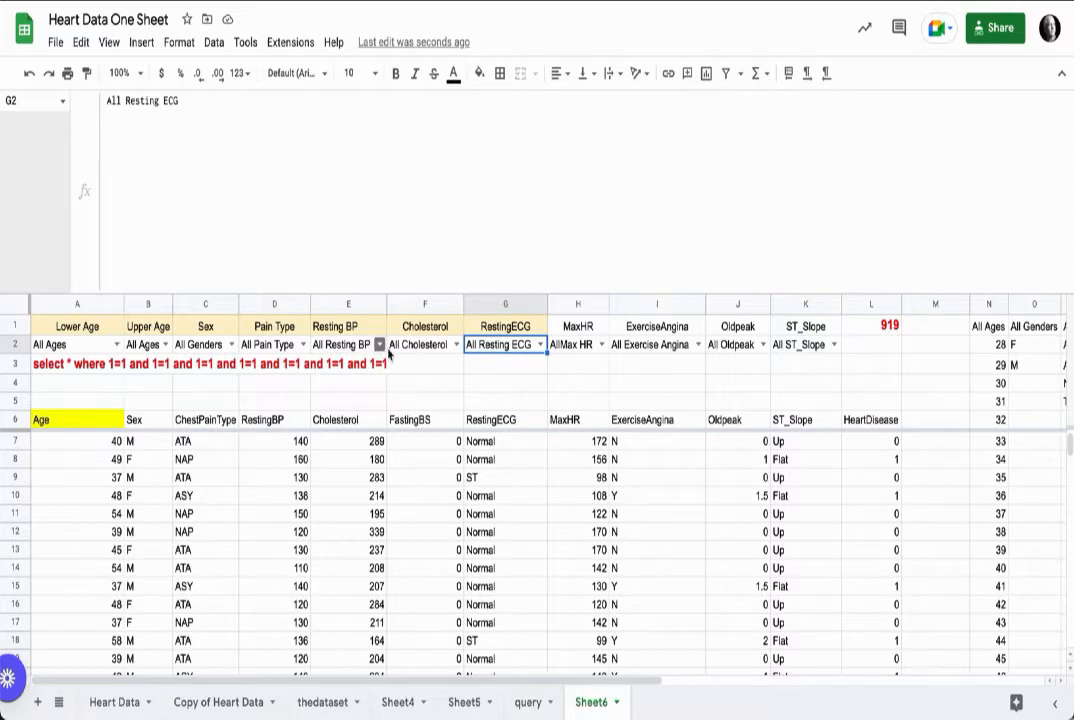
click(455, 344)
click(425, 414)
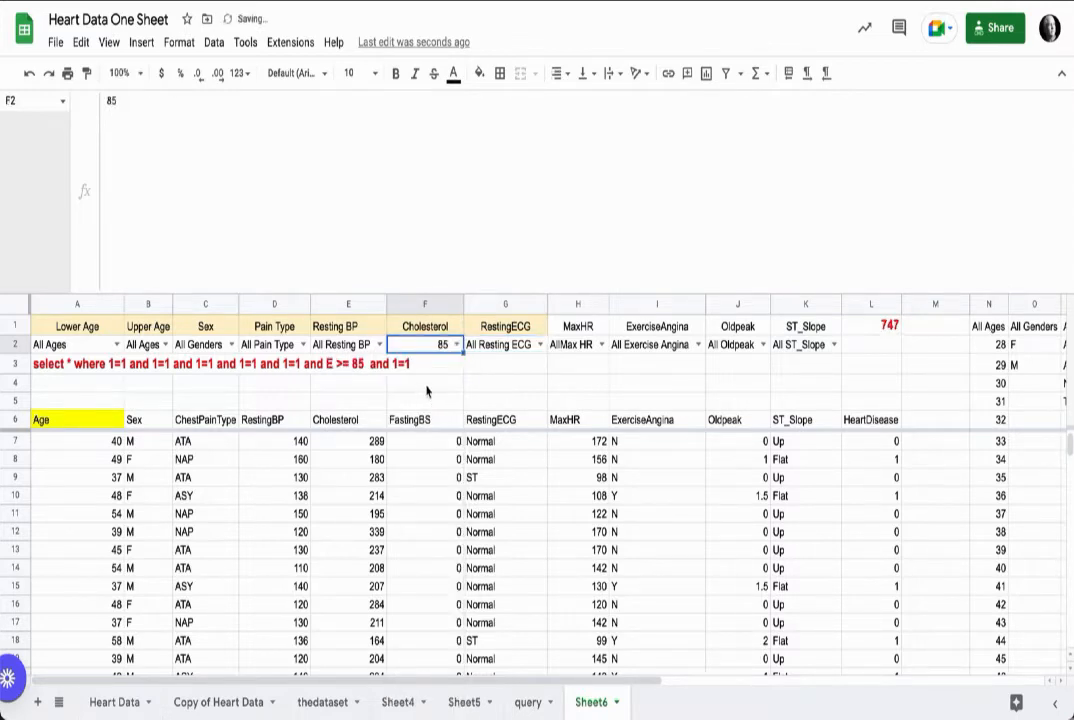
Step: Change the Cholesterol filter to 219 and subsequently to 318
click(455, 344)
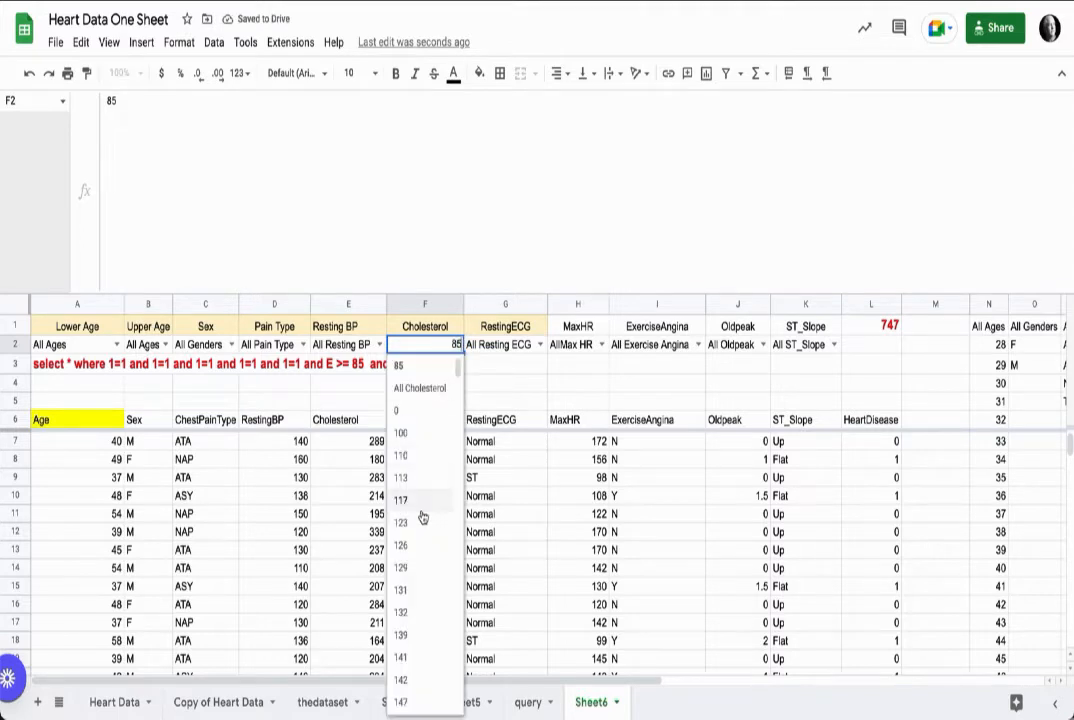
scroll(429, 532, down, 18)
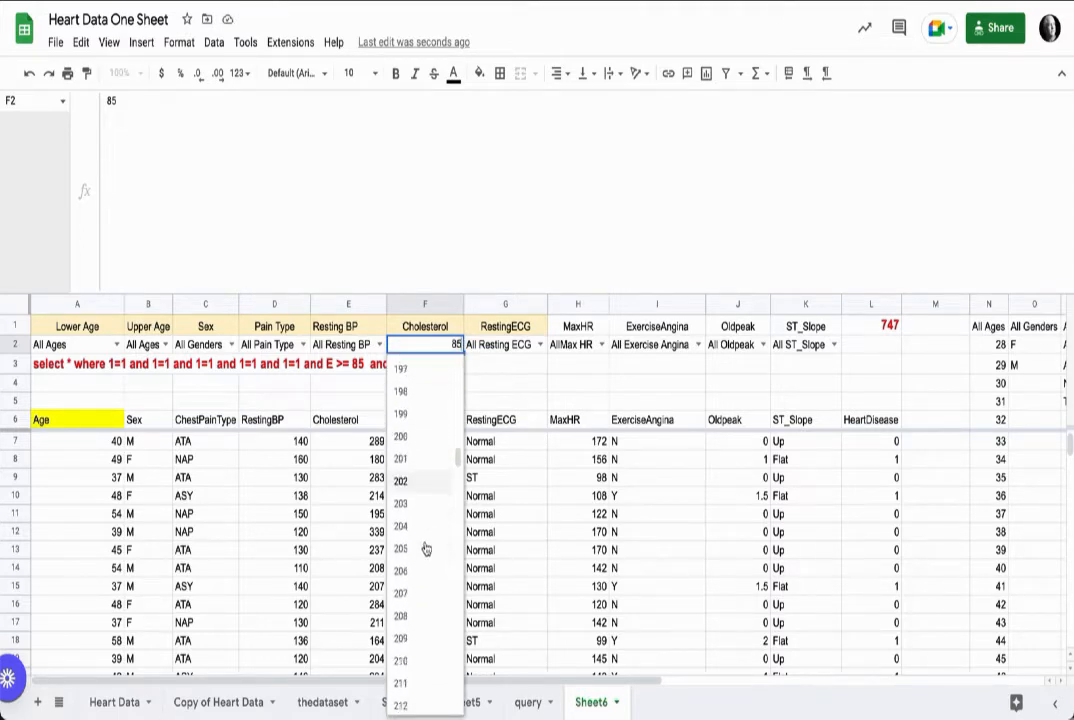
click(412, 570)
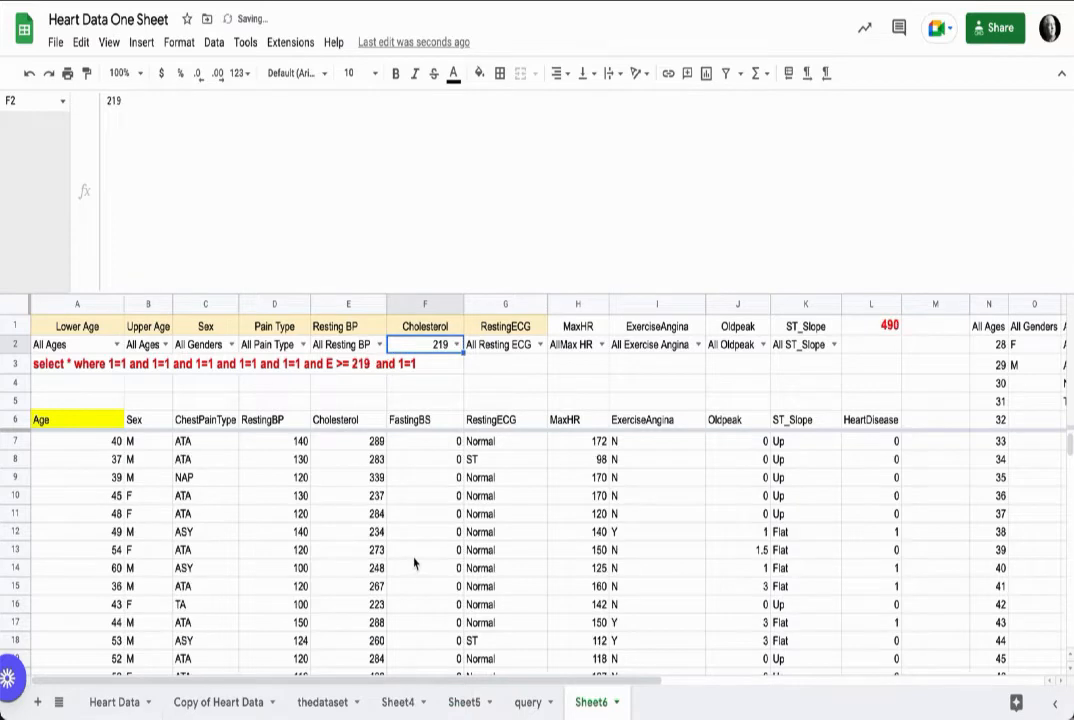
click(455, 344)
scroll(436, 578, down, 18)
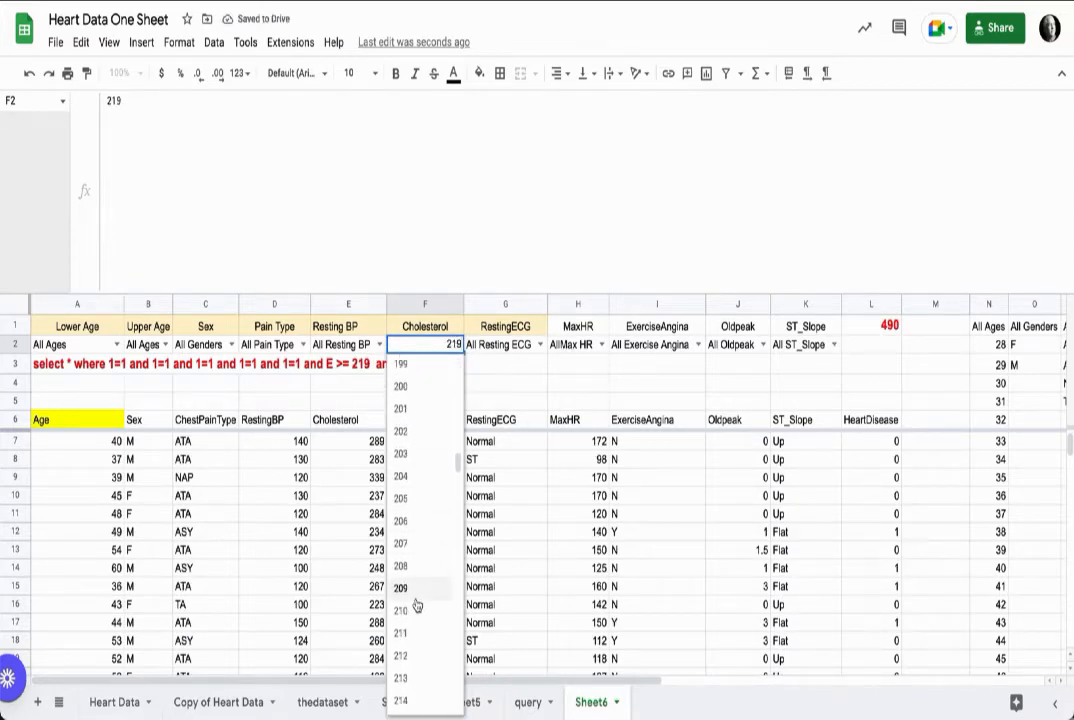
scroll(415, 630, down, 10)
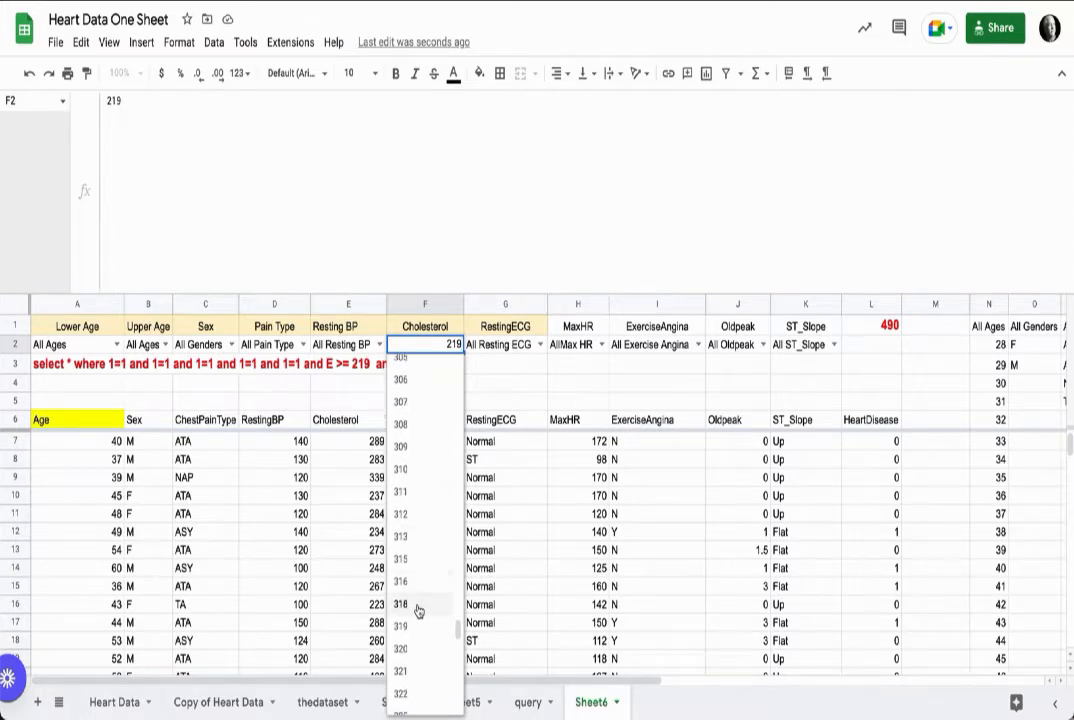
click(419, 622)
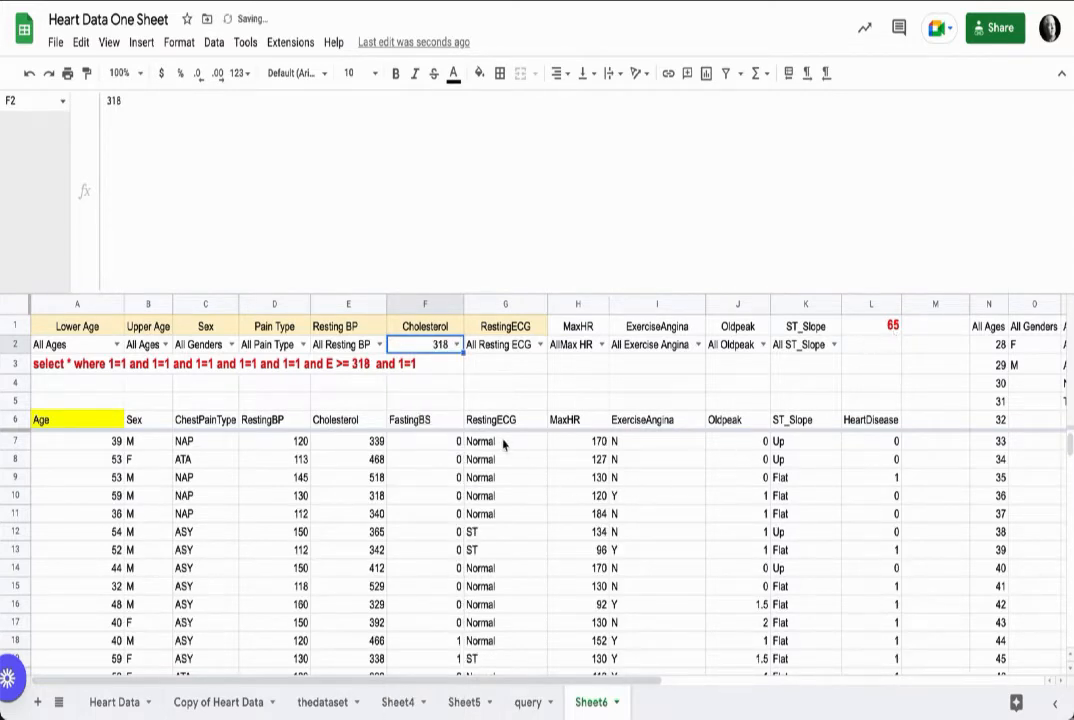
Step: Set the Sex filter to F
click(456, 344)
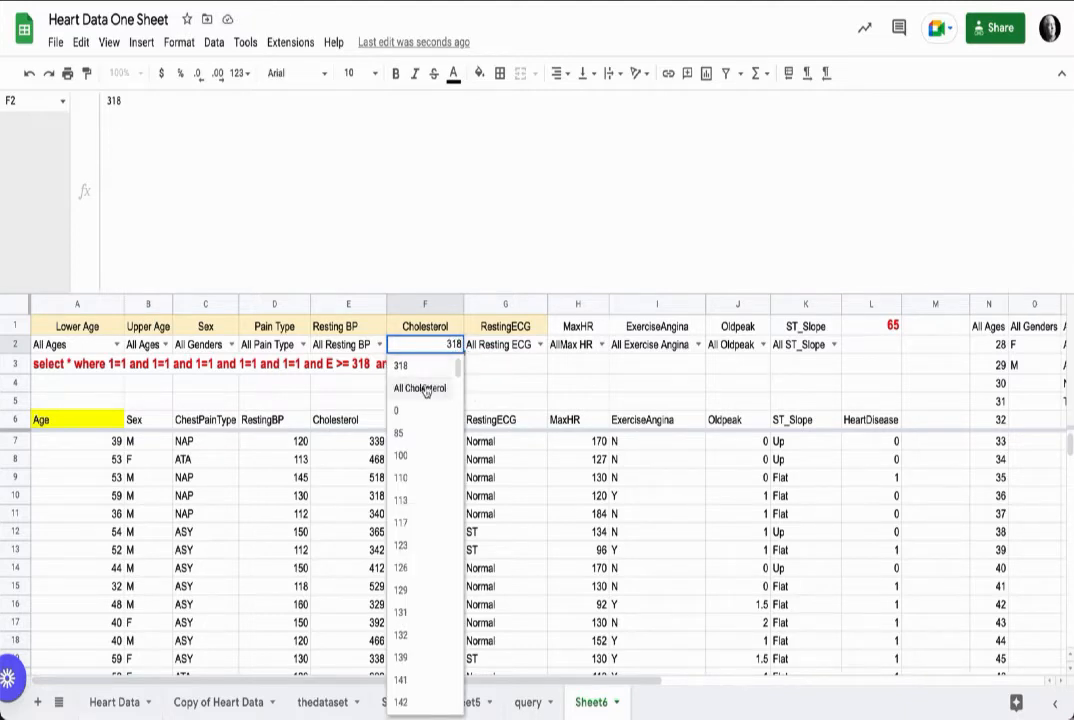
click(478, 383)
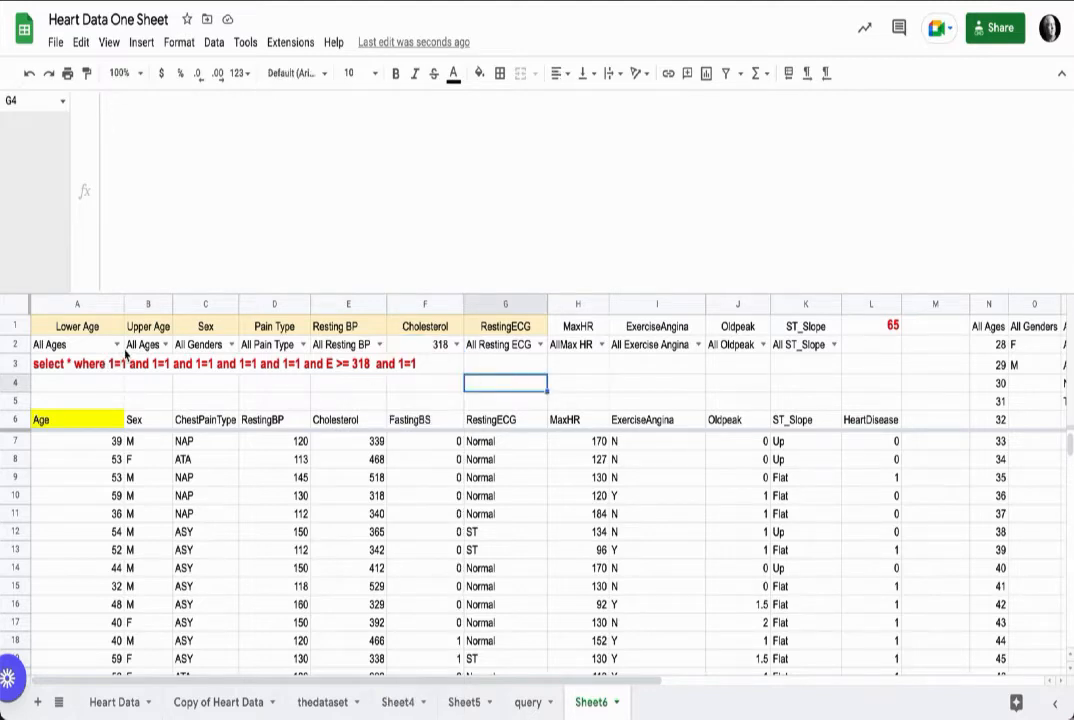
click(230, 344)
click(213, 384)
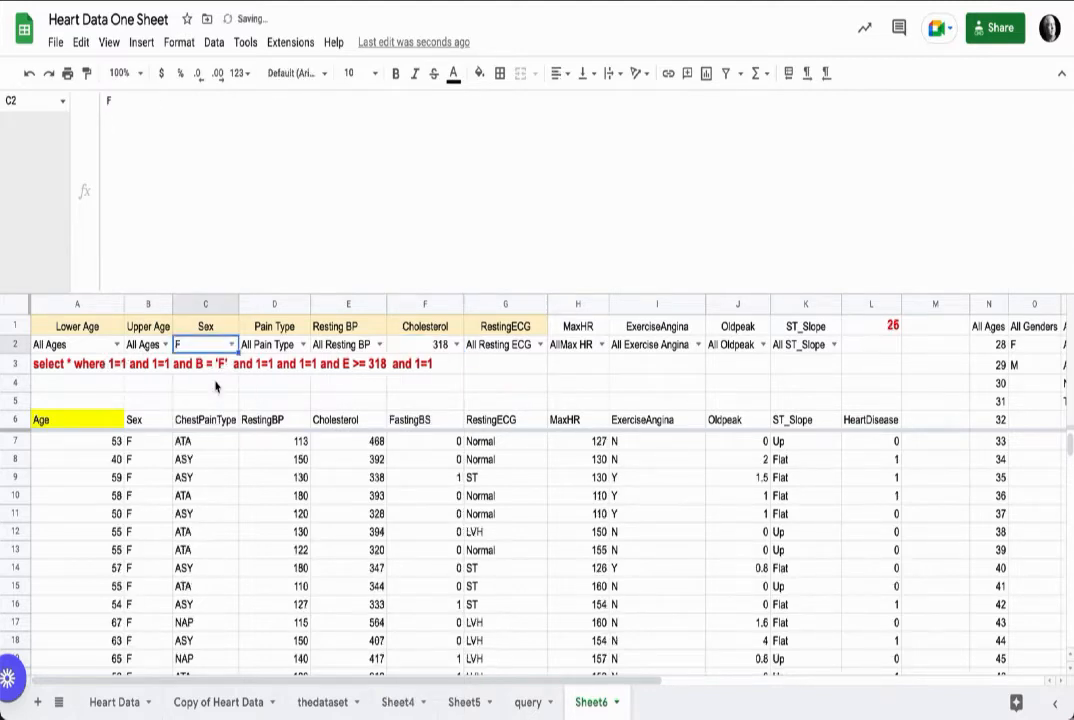
Step: Set the Sex filter to M and the Pain Type filter to ASY
click(230, 344)
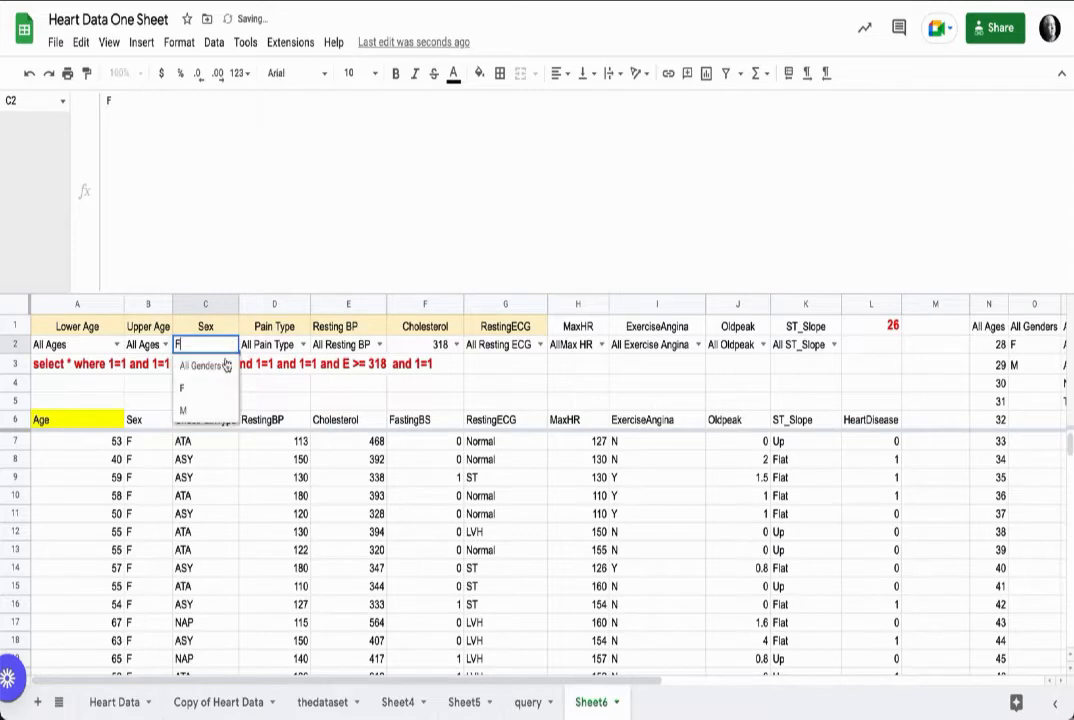
click(211, 410)
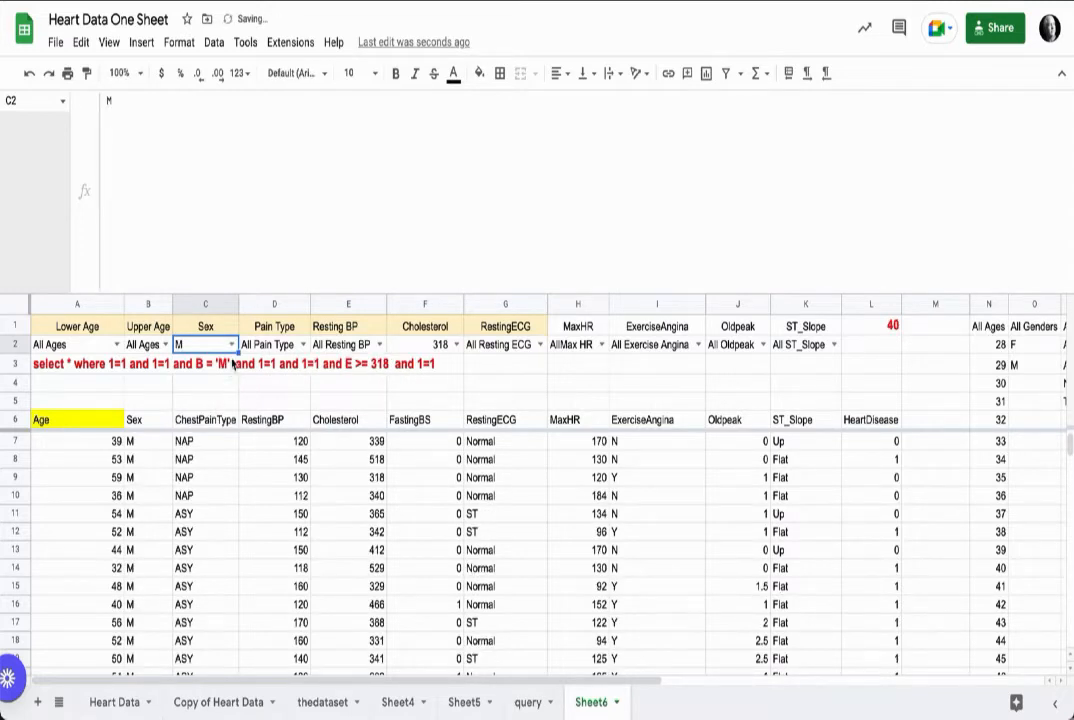
click(290, 346)
click(284, 383)
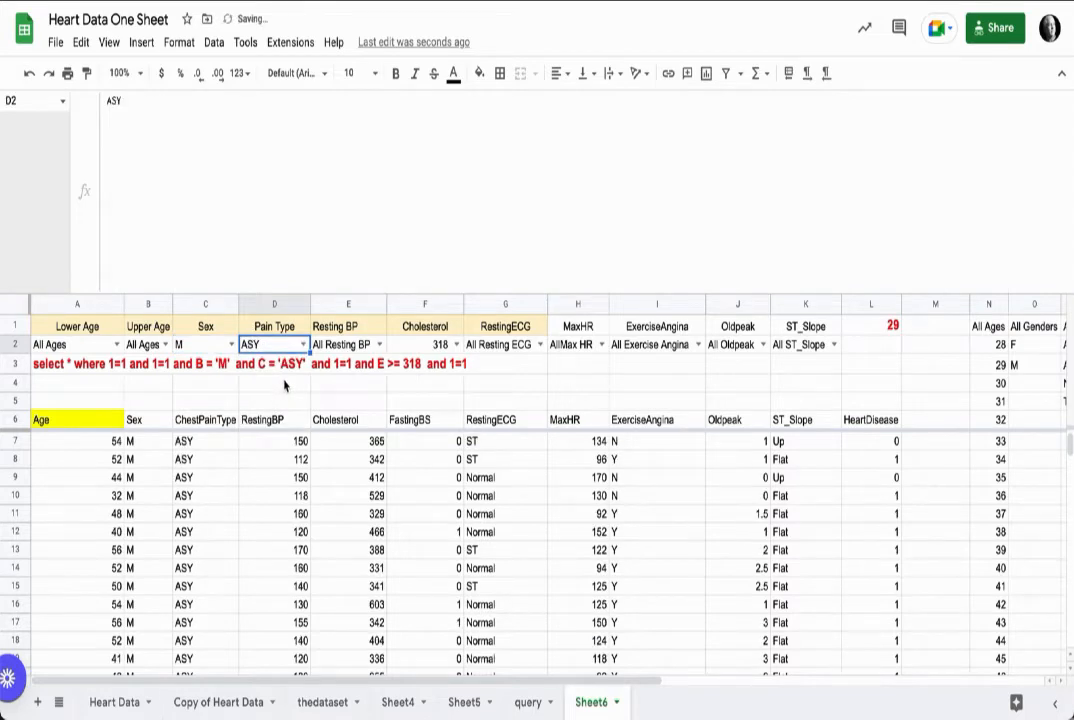
Step: Switch the Pain Type filter to ATA, then NAP, then TA
click(298, 345)
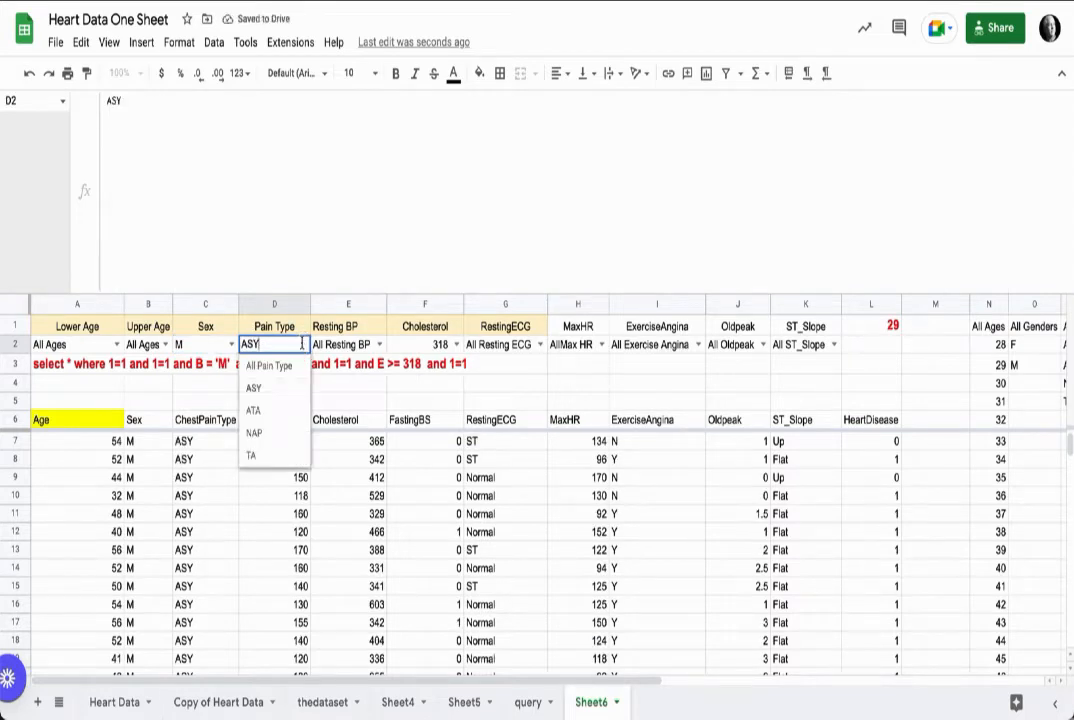
click(280, 409)
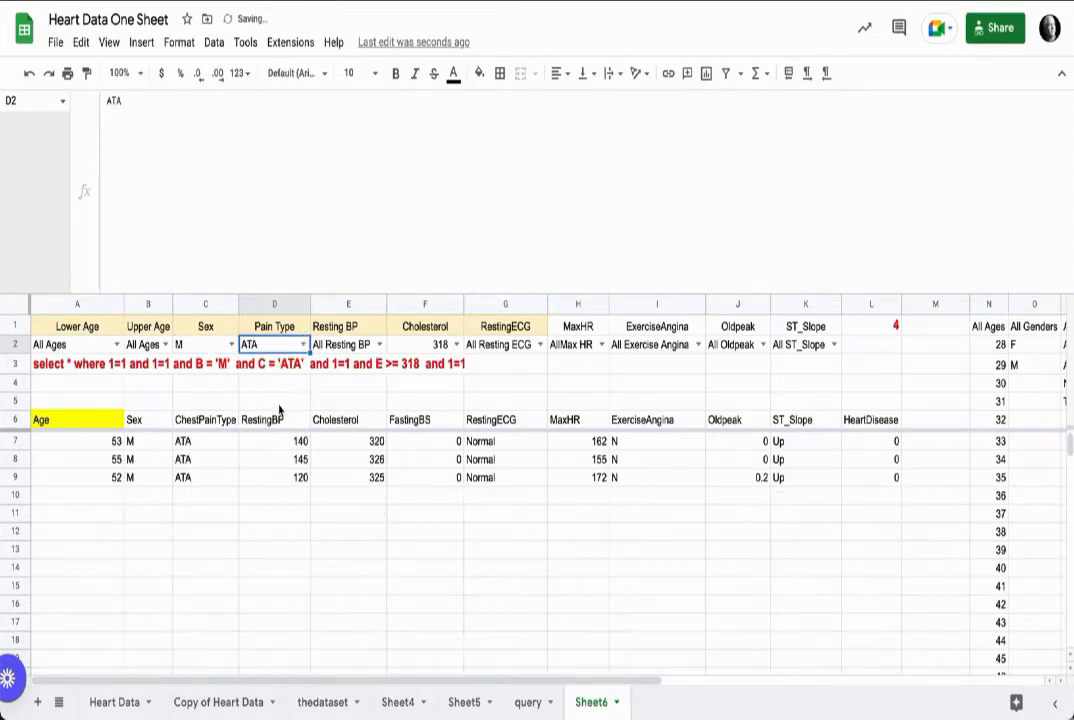
click(299, 345)
click(273, 438)
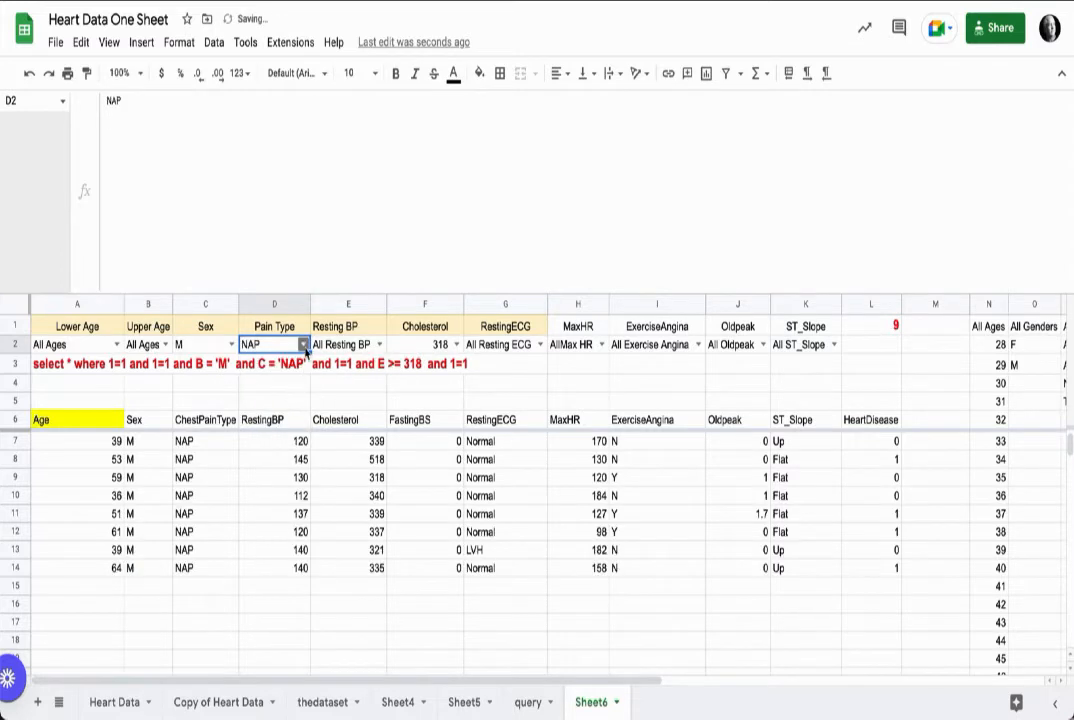
click(299, 345)
click(251, 455)
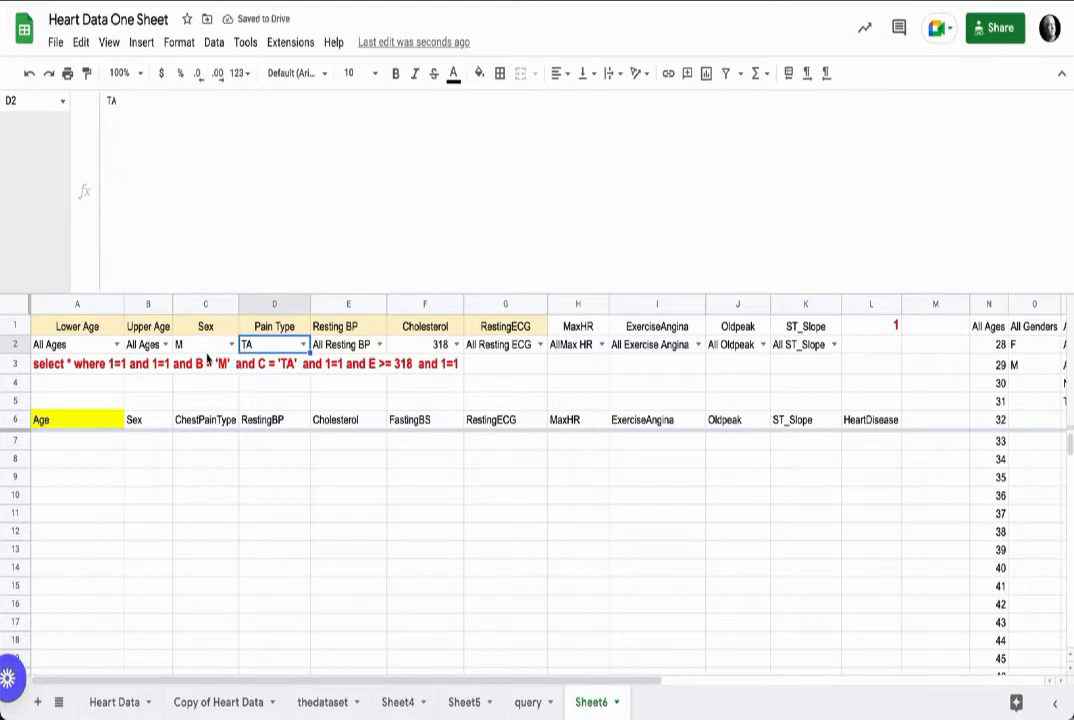
Step: Reset the Cholesterol filter to All Cholesterol
click(455, 344)
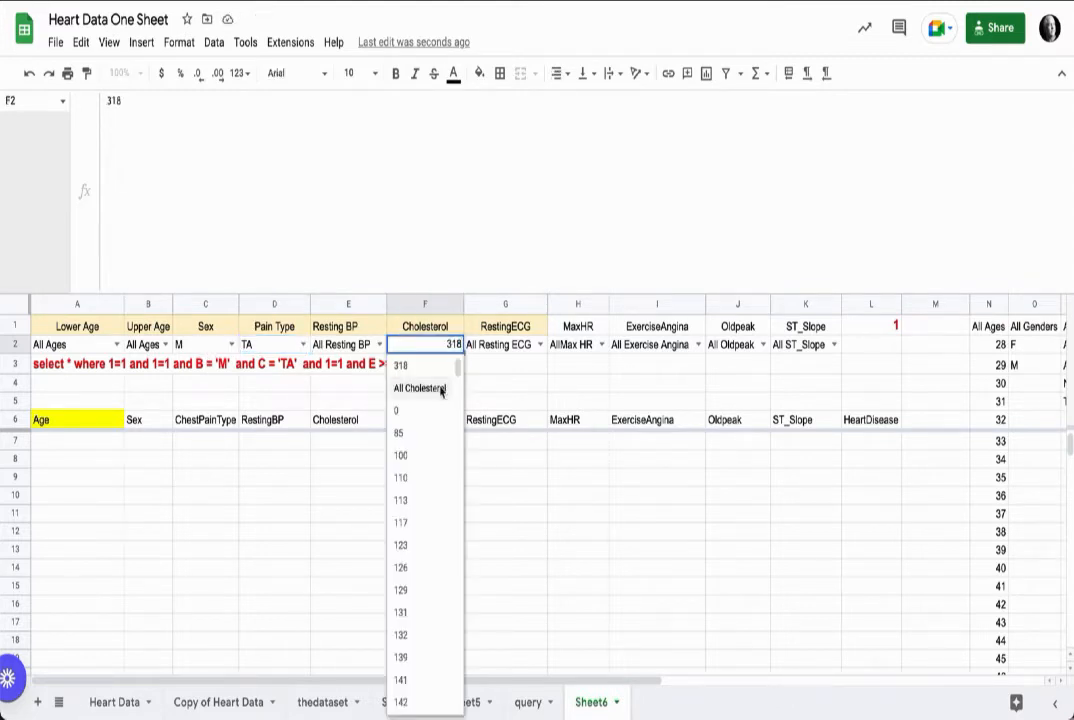
click(420, 388)
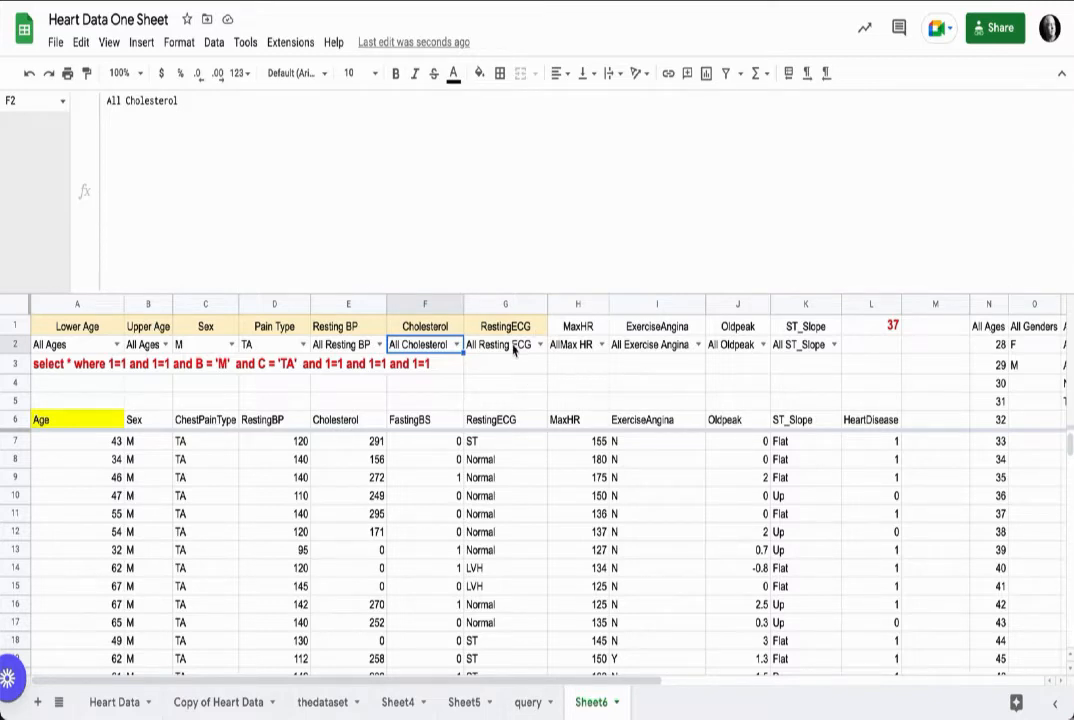
click(100, 364)
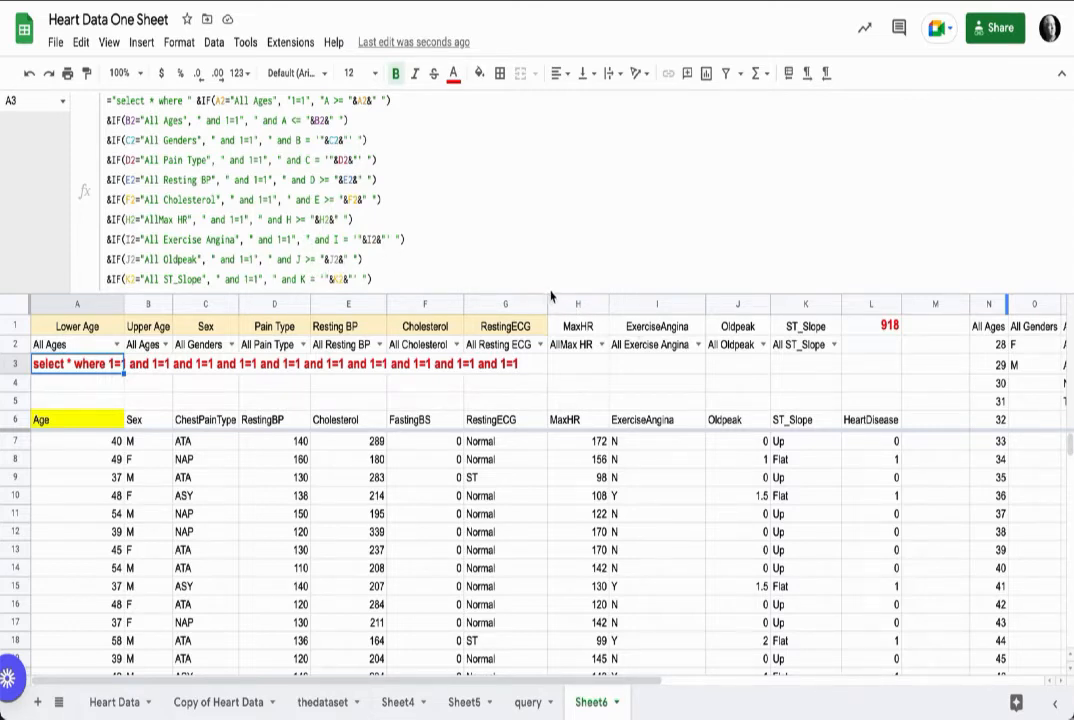
drag(555, 298, 549, 100)
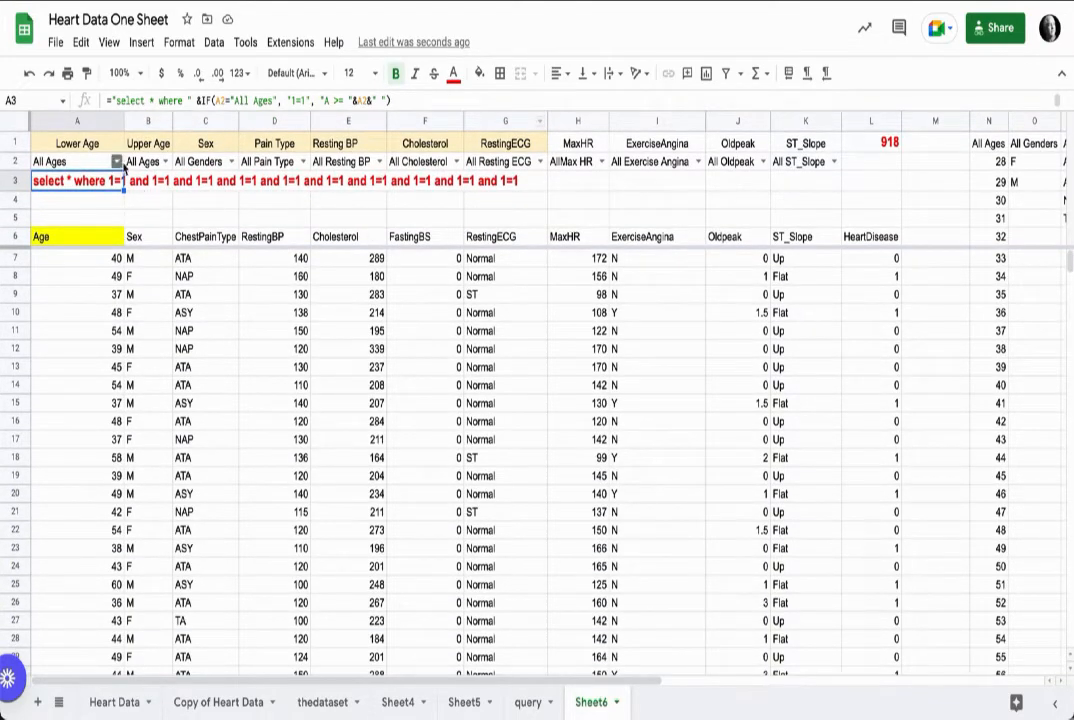
Step: Set the Lower Age filter to 42 and the Upper Age filter to 46
click(118, 162)
click(78, 525)
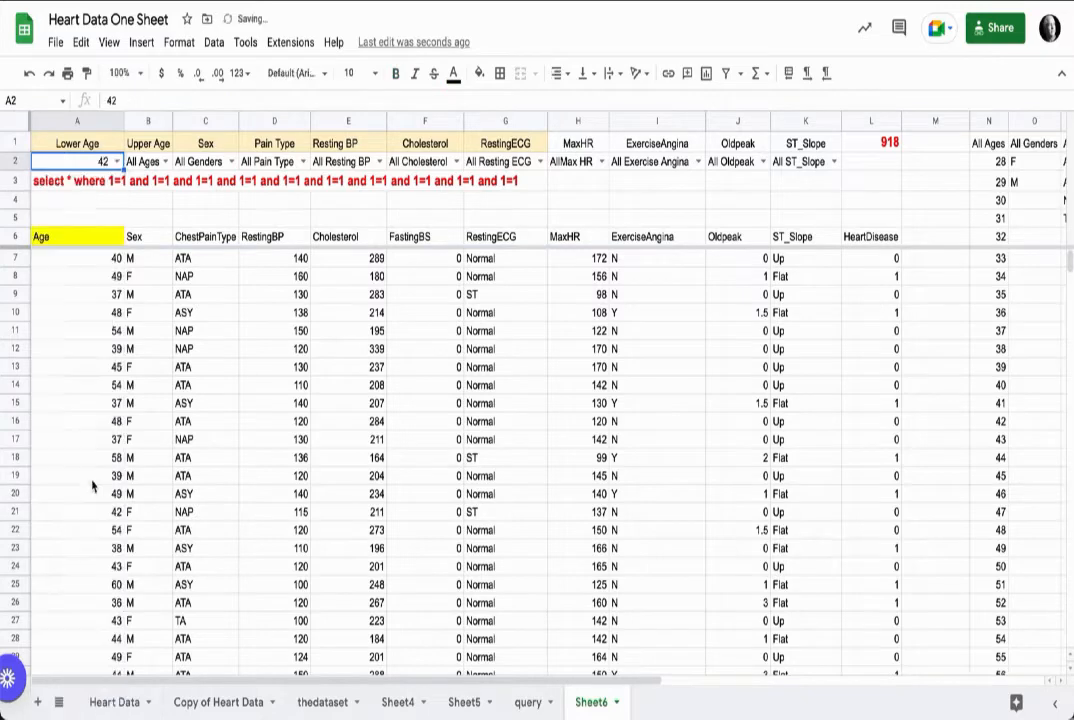
click(148, 161)
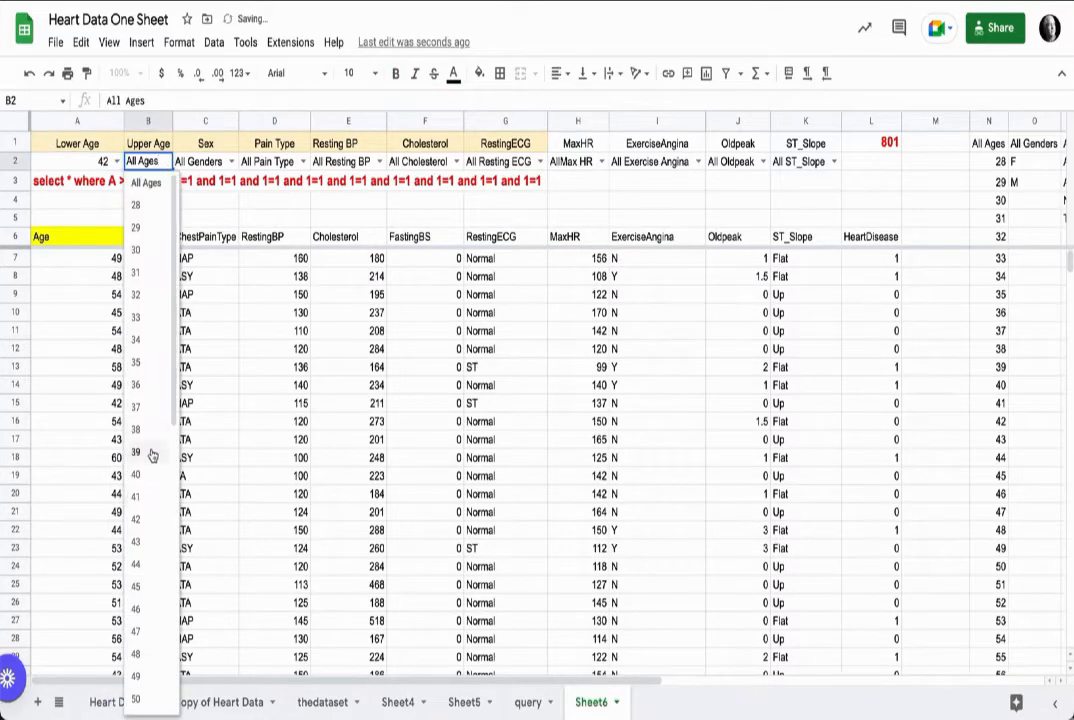
click(140, 609)
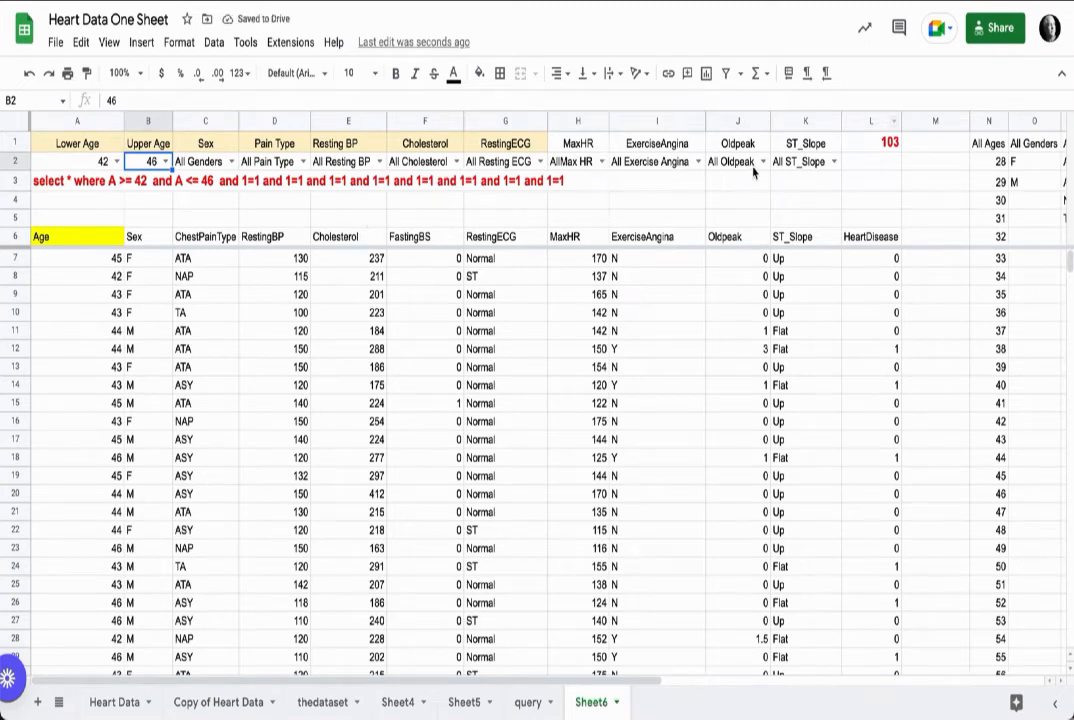
Step: Cycle the ST_Slope filter through Down, Flat and Up, then return it to All ST_Slope
click(834, 162)
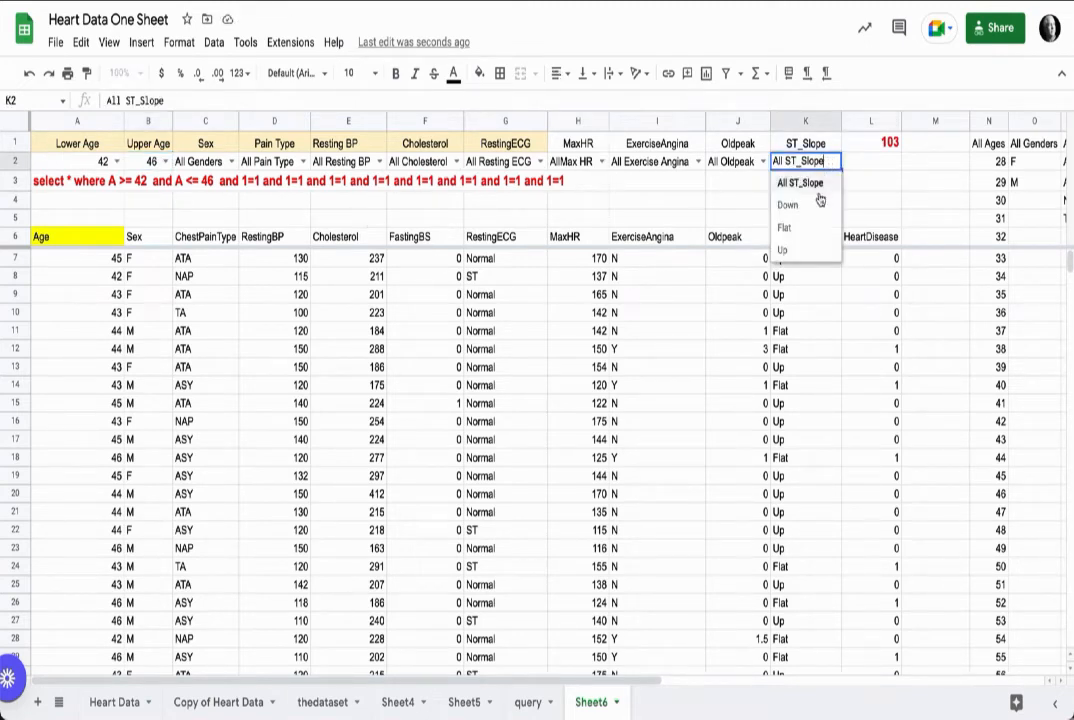
click(818, 198)
click(836, 160)
click(822, 206)
click(834, 162)
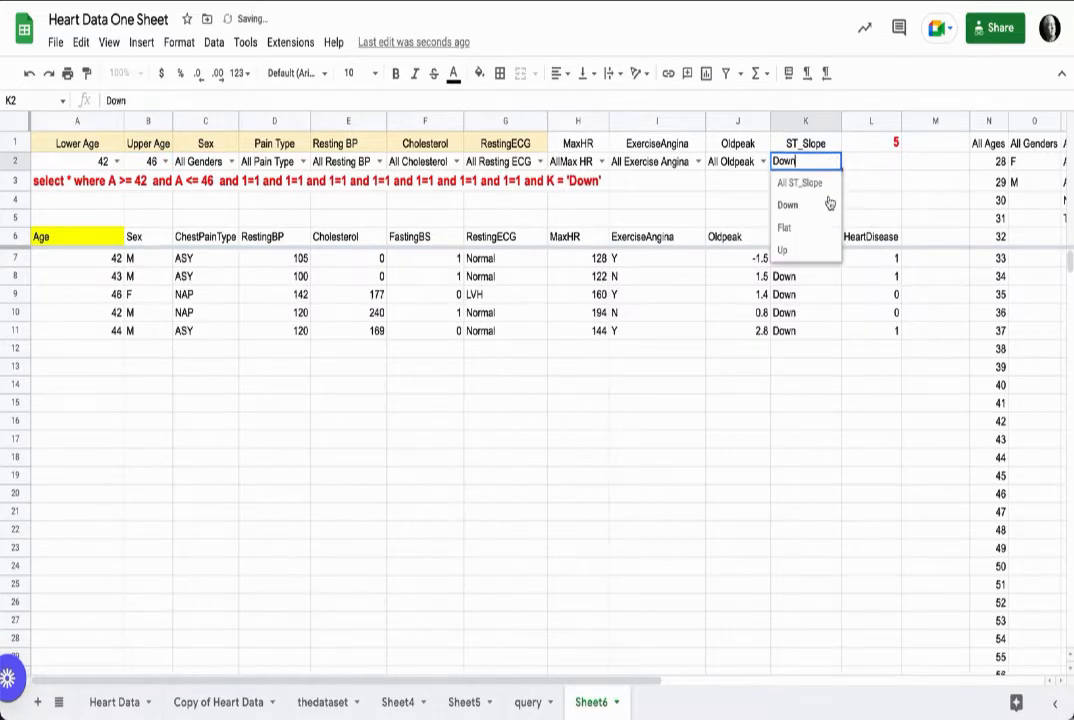
click(822, 228)
click(834, 162)
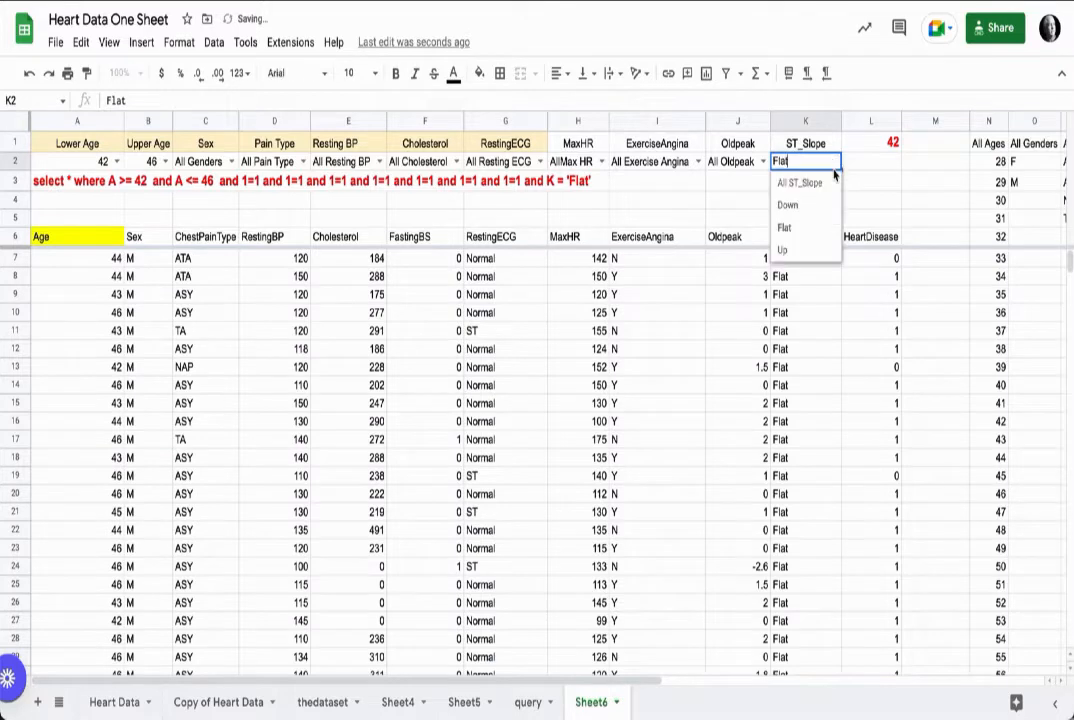
click(819, 249)
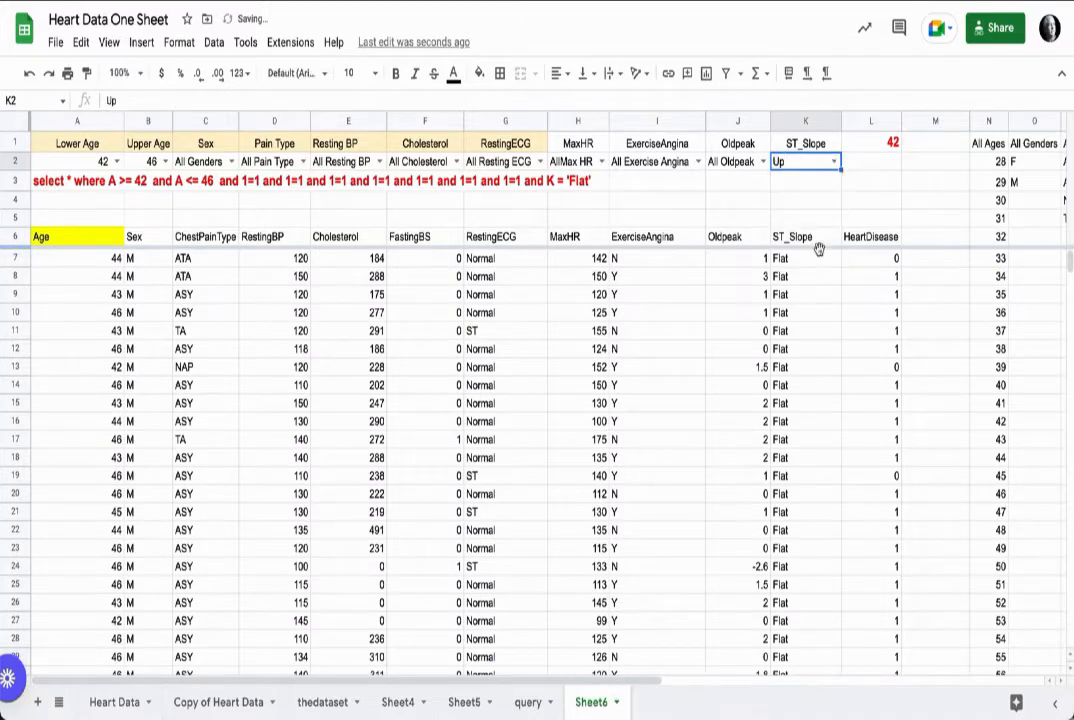
click(834, 162)
click(820, 183)
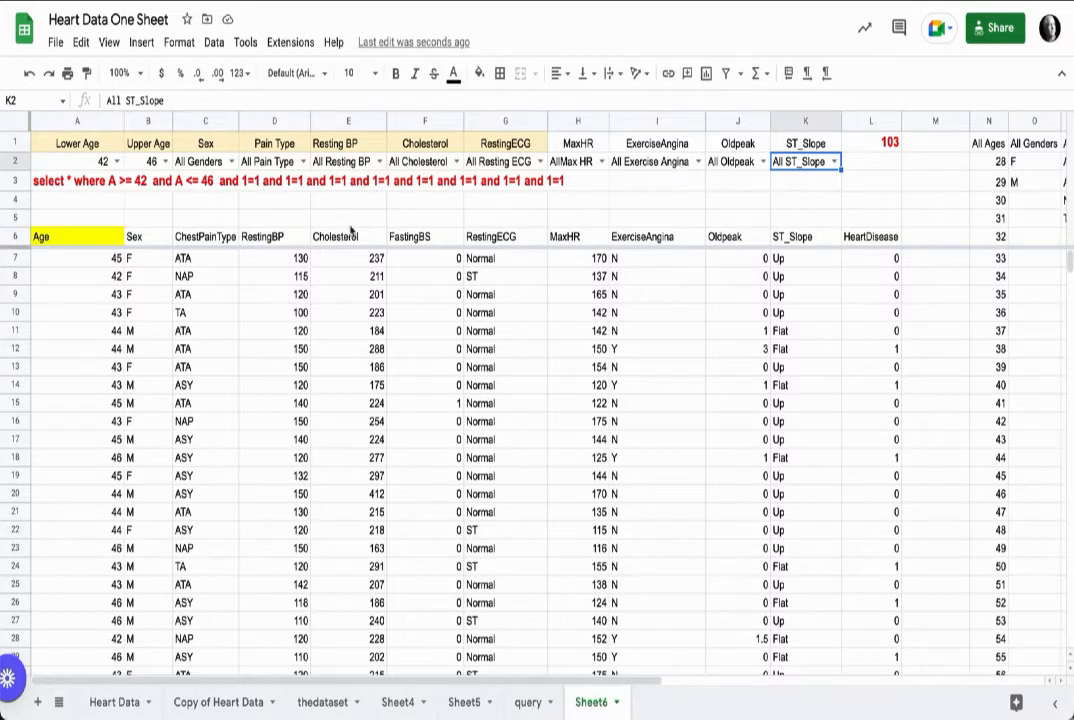
Step: Set the Sex filter to F and the Pain Type filter to ASY
click(200, 160)
click(208, 207)
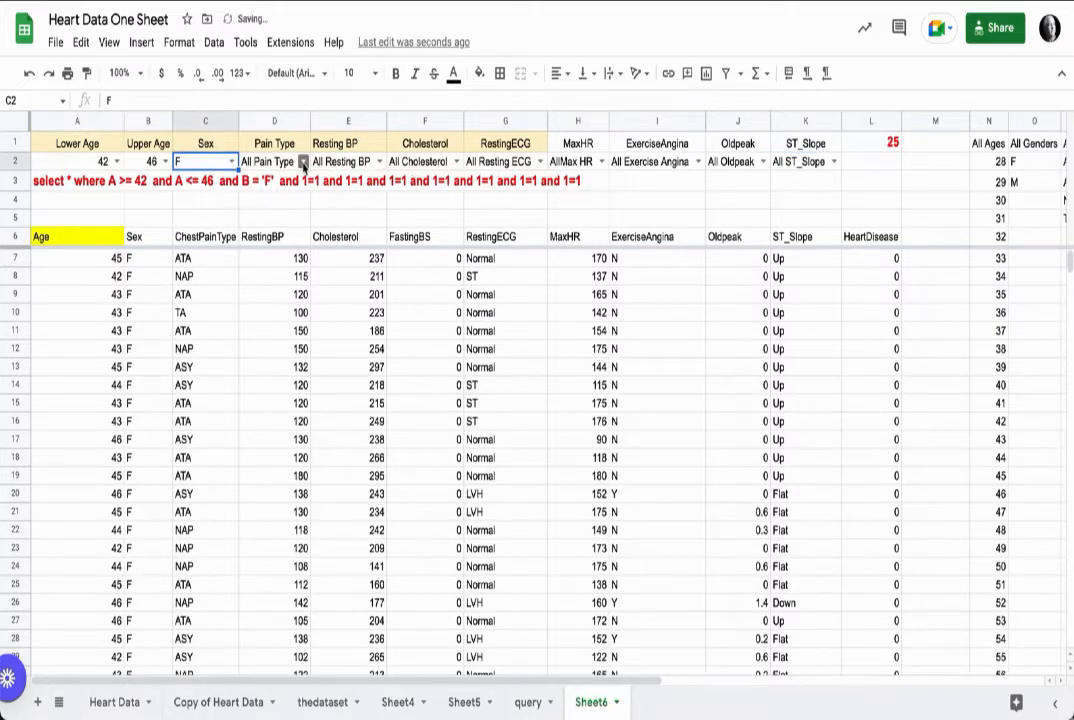
click(258, 161)
click(290, 205)
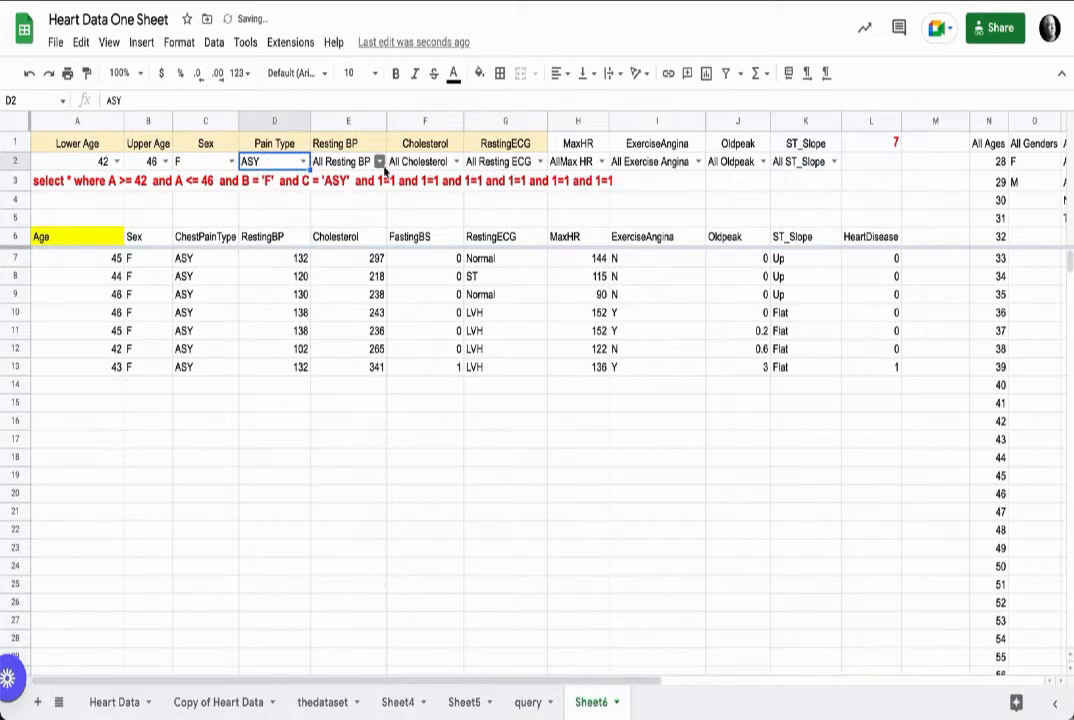
Step: Set the Resting BP filter to 92 and the Cholesterol filter to 110
click(330, 161)
click(351, 257)
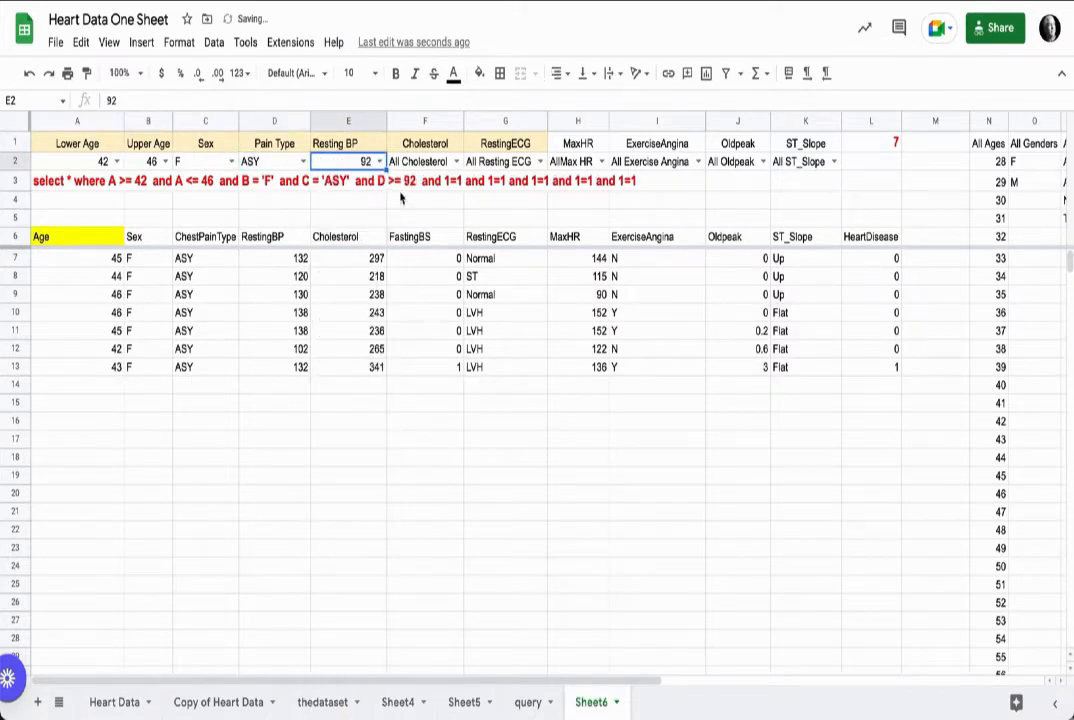
click(452, 163)
click(405, 273)
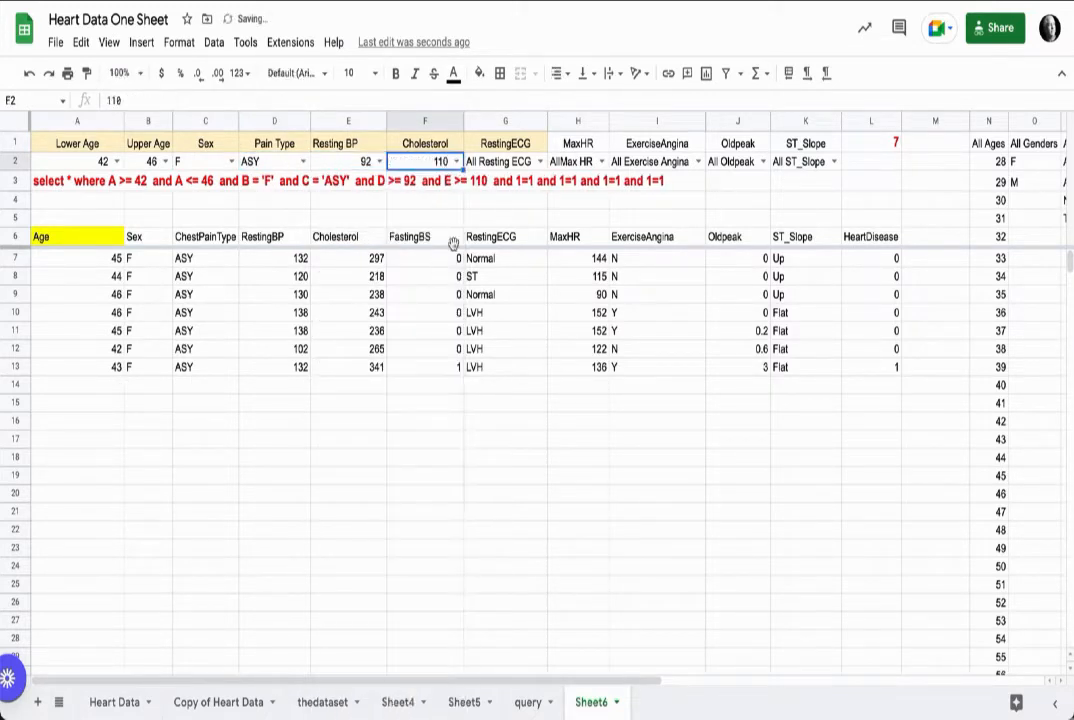
Step: Set the RestingECG filter to ST, then change it to Normal
click(540, 162)
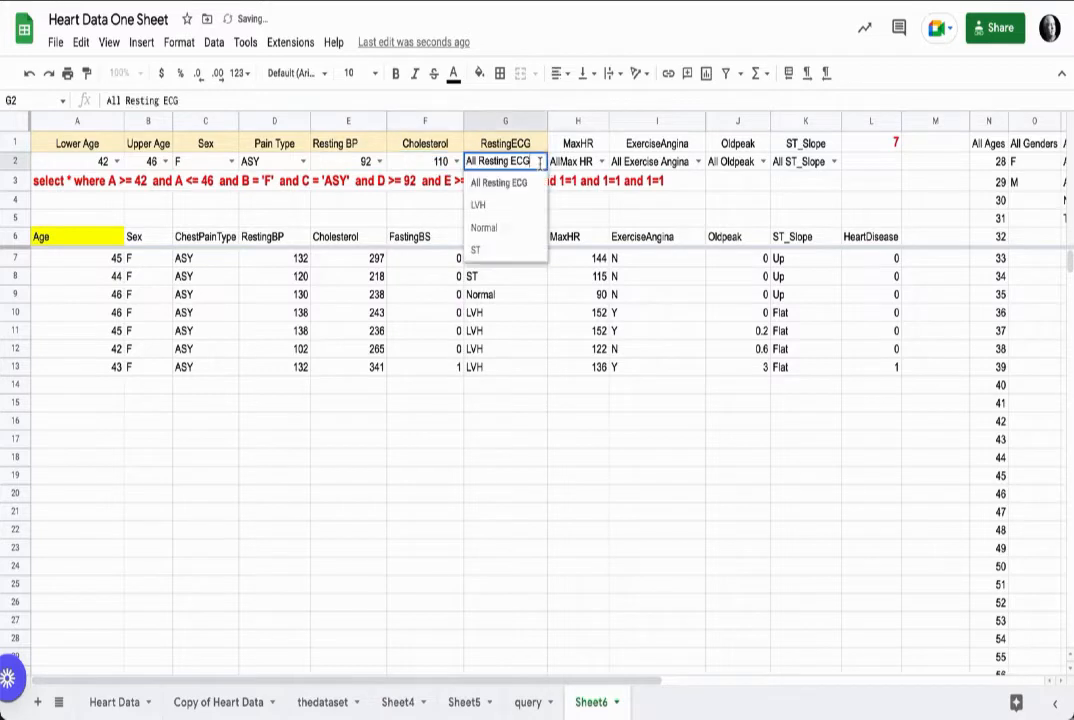
click(496, 249)
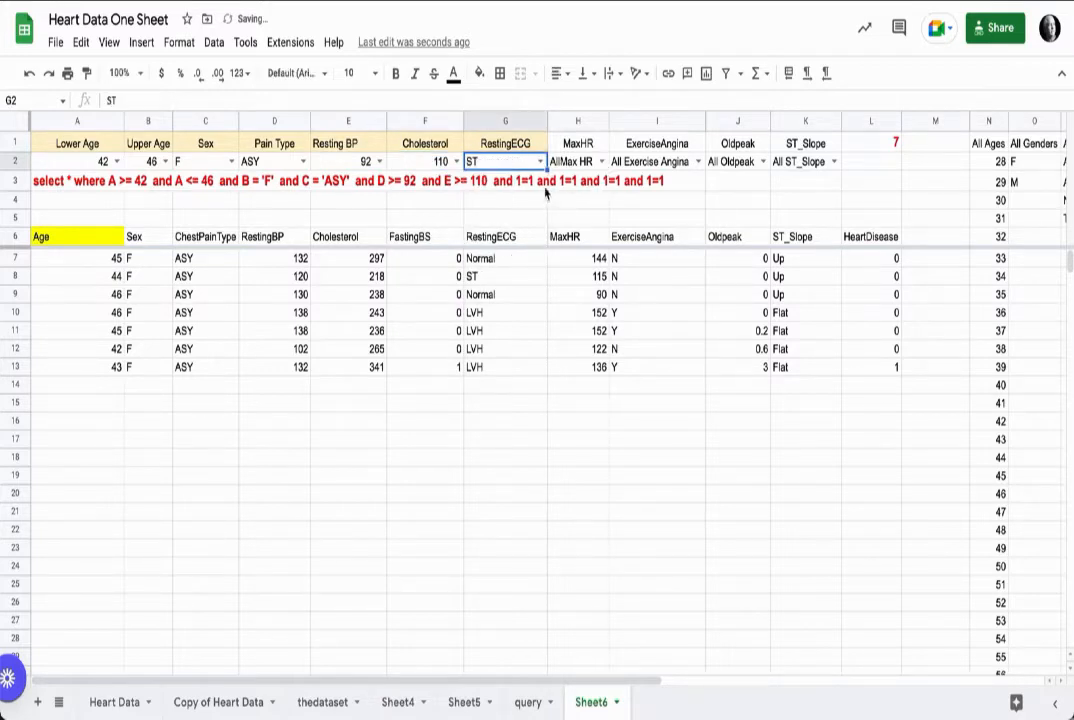
click(540, 162)
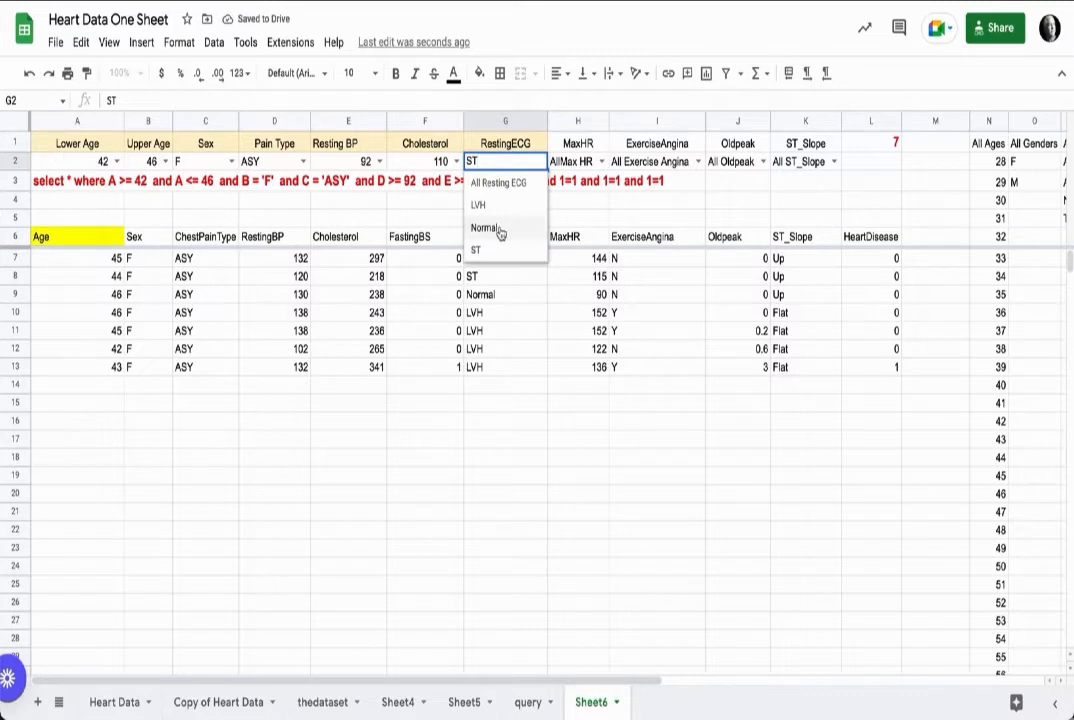
click(505, 228)
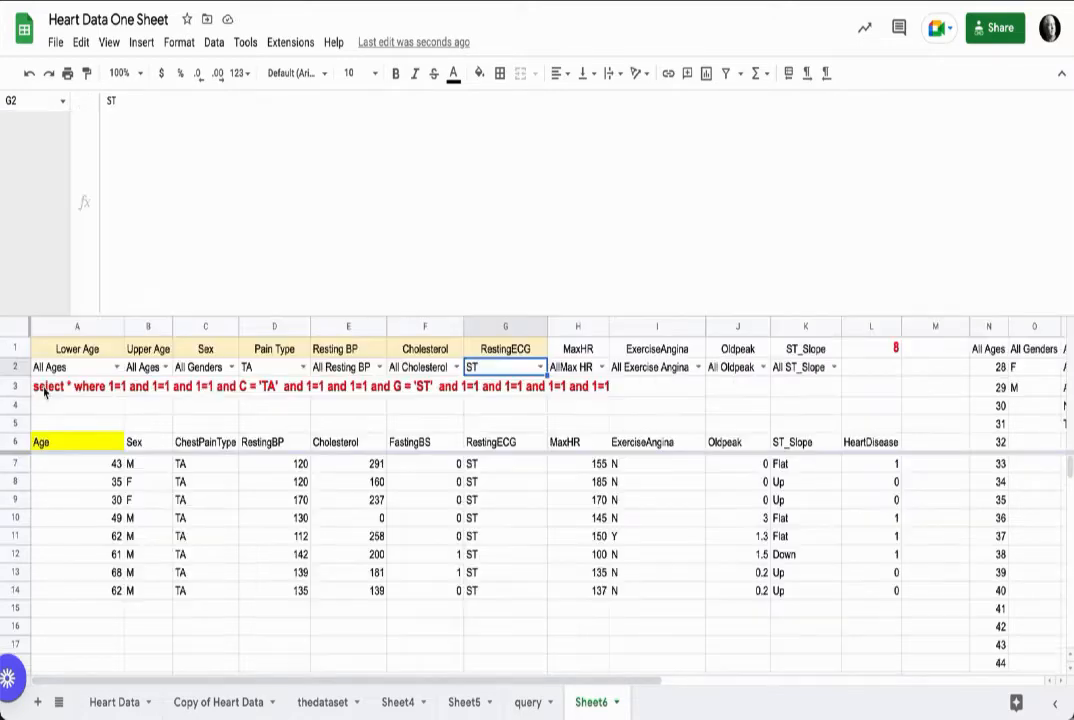
Step: Remove the single quotes around the G2 reference in the RestingECG condition of the A3 formula
double_click(44, 392)
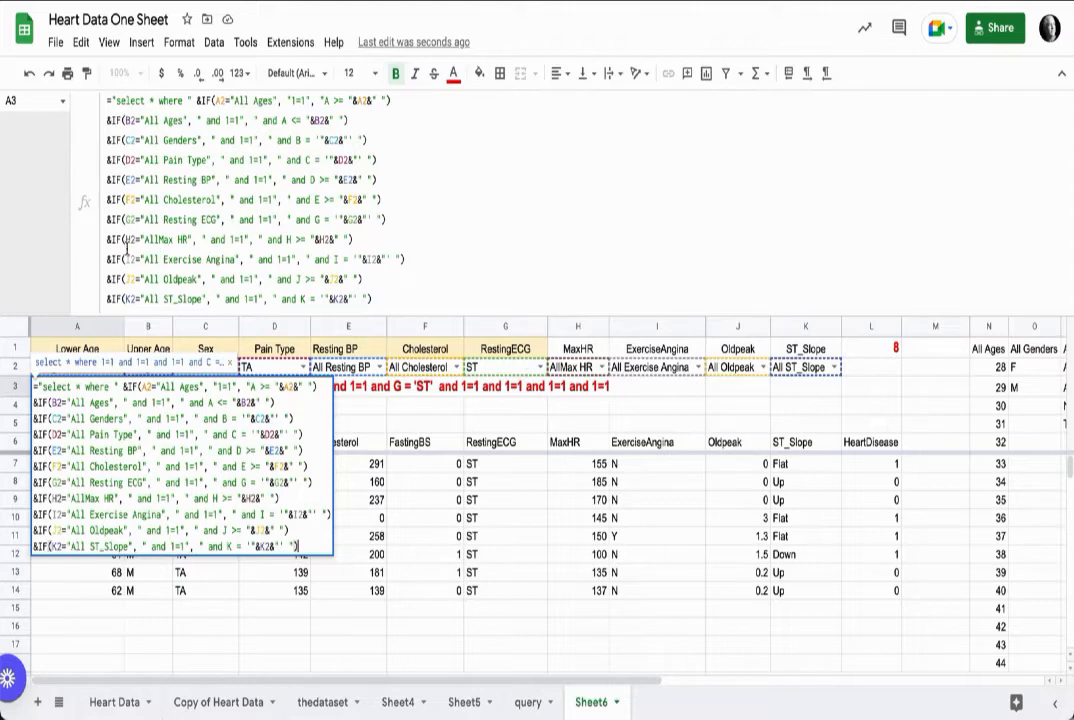
click(109, 219)
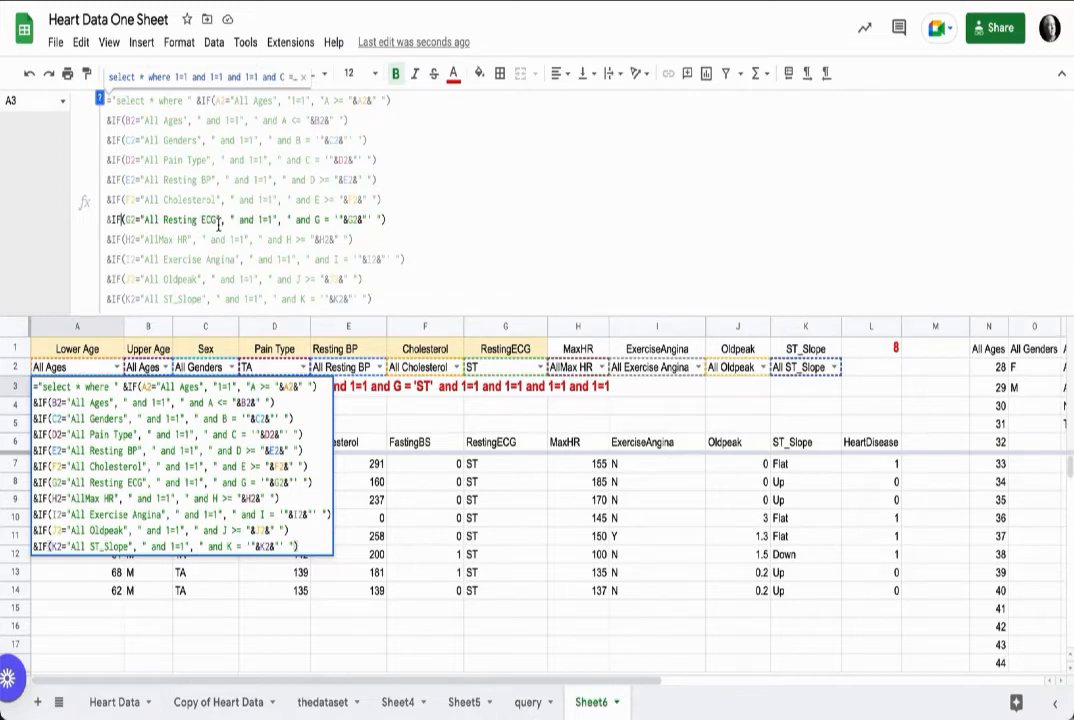
click(371, 219)
key(BackSpace)
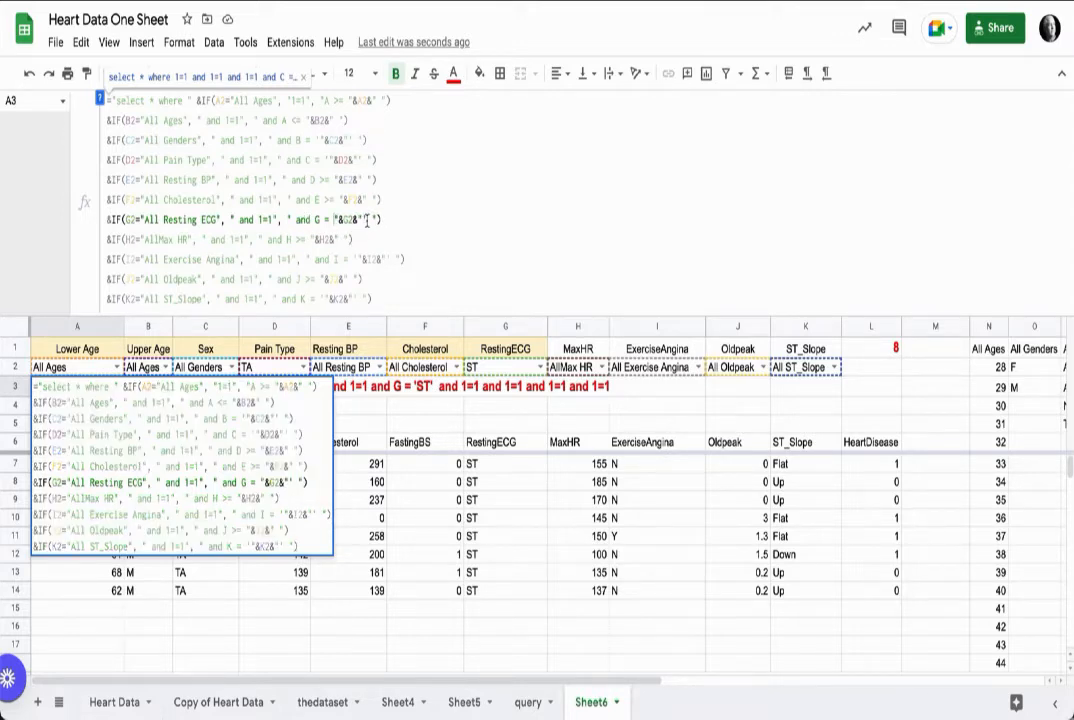
click(368, 220)
key(BackSpace)
key(Return)
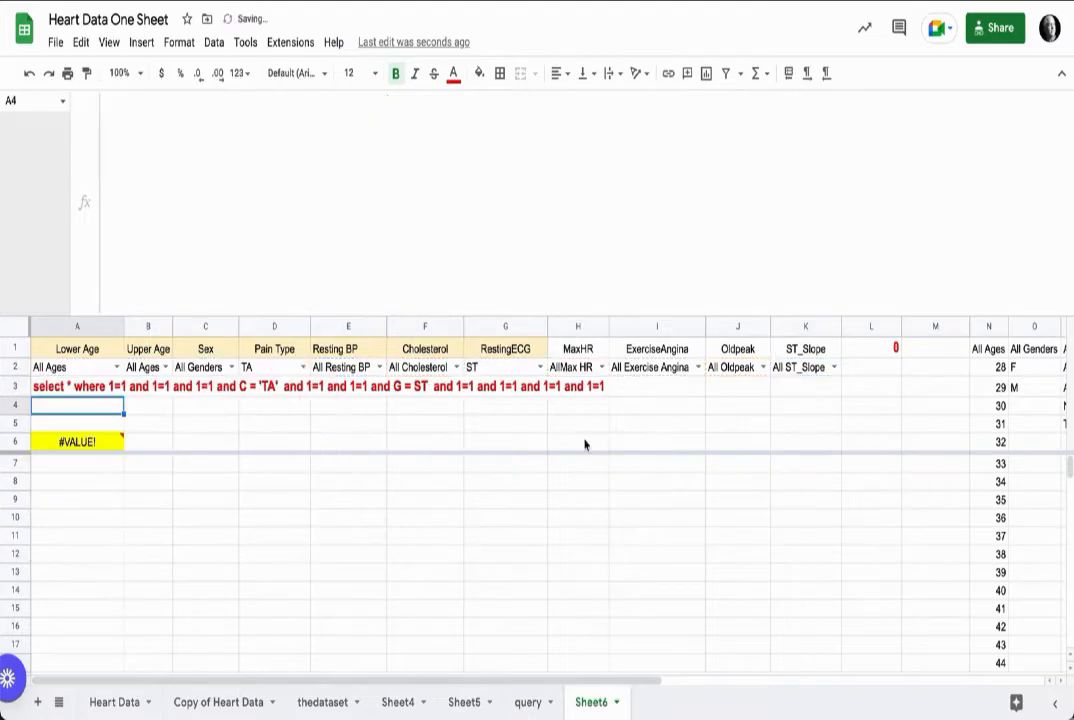
Step: Set the RestingECG filter to All Resting ECG, then to LVH
click(540, 367)
click(519, 391)
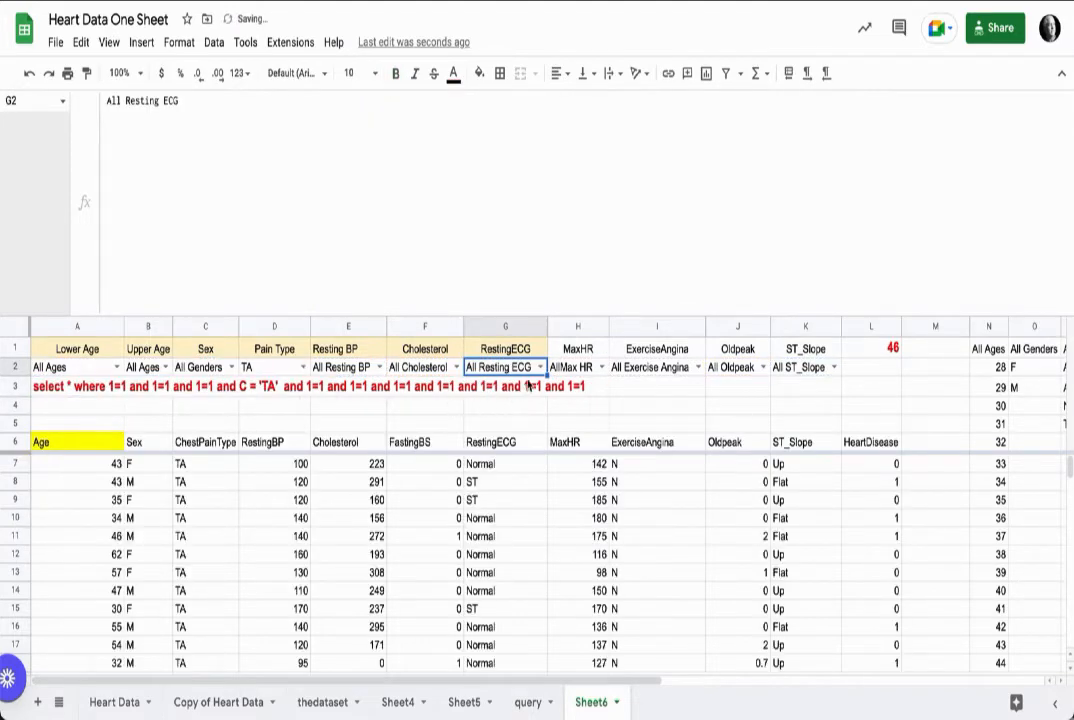
click(540, 370)
click(506, 410)
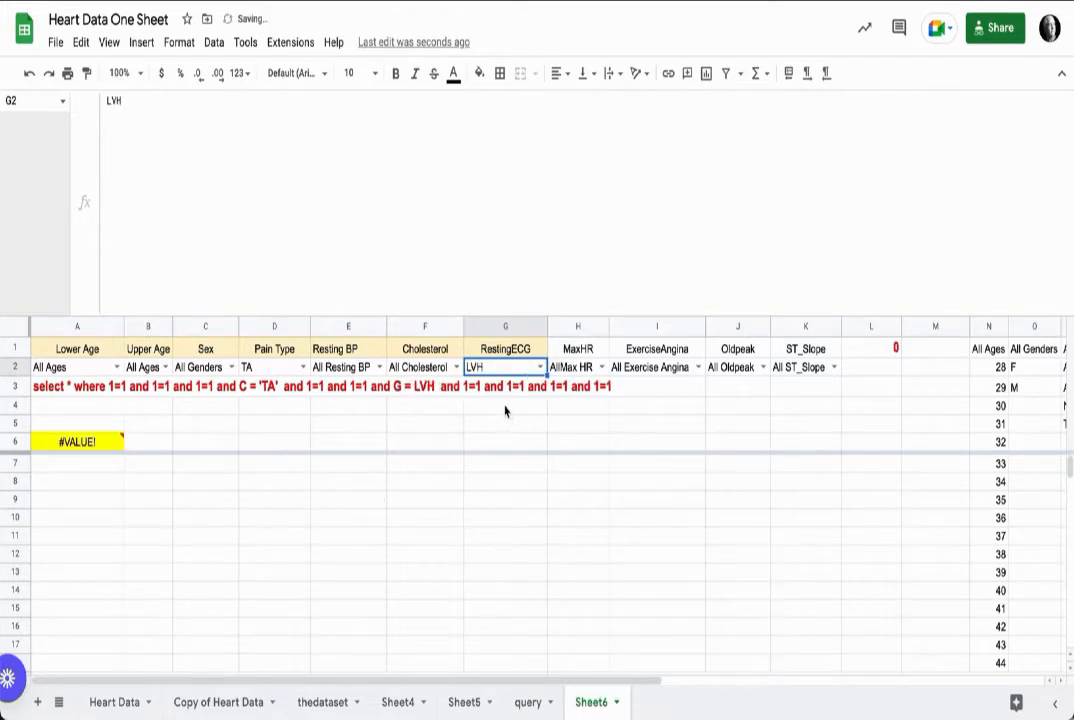
Step: Inspect the QUERY formula in A6 and the query string formula in A3
click(92, 442)
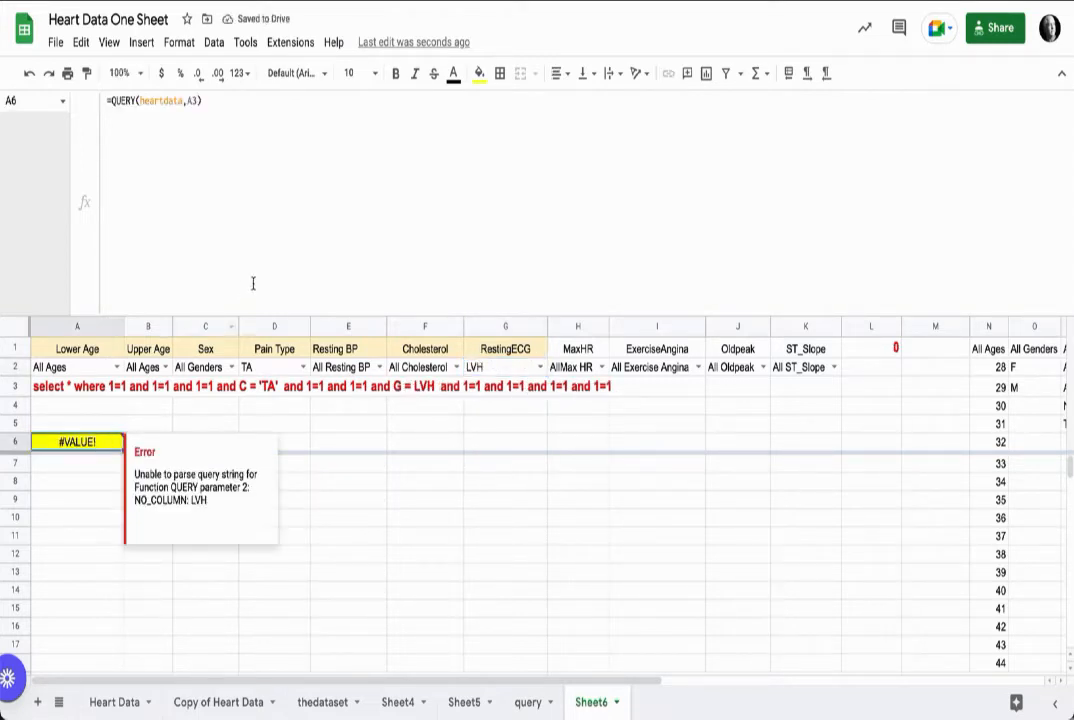
click(85, 386)
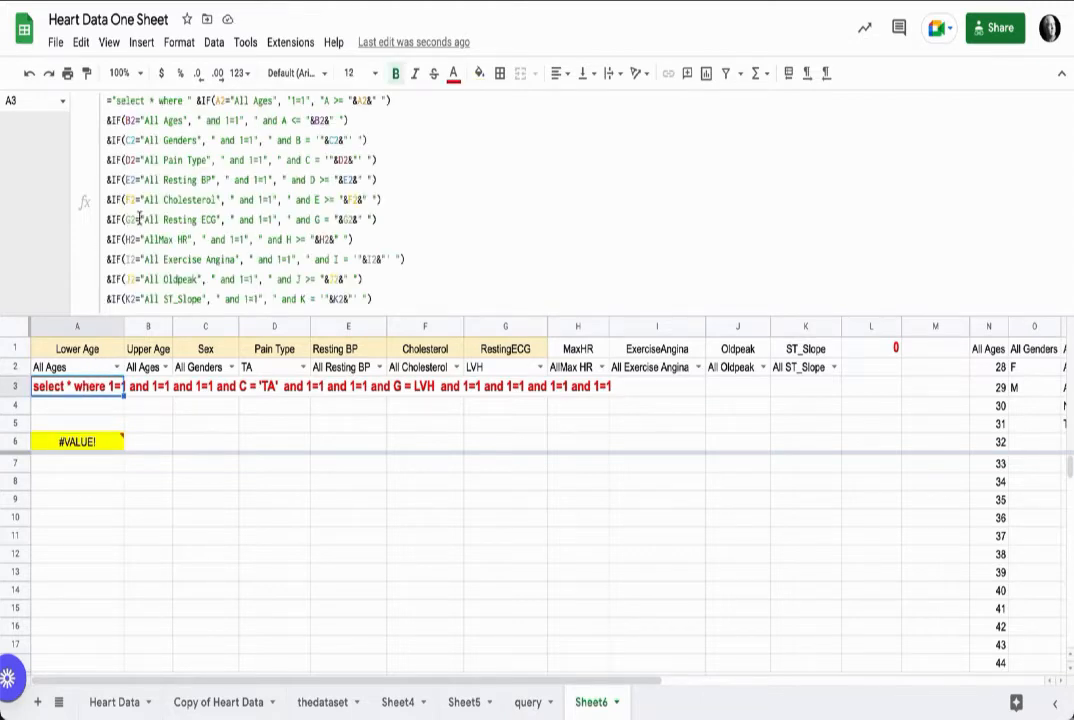
Step: Restore the single quotes around the G2 reference in the RestingECG condition of the A3 formula
click(335, 220)
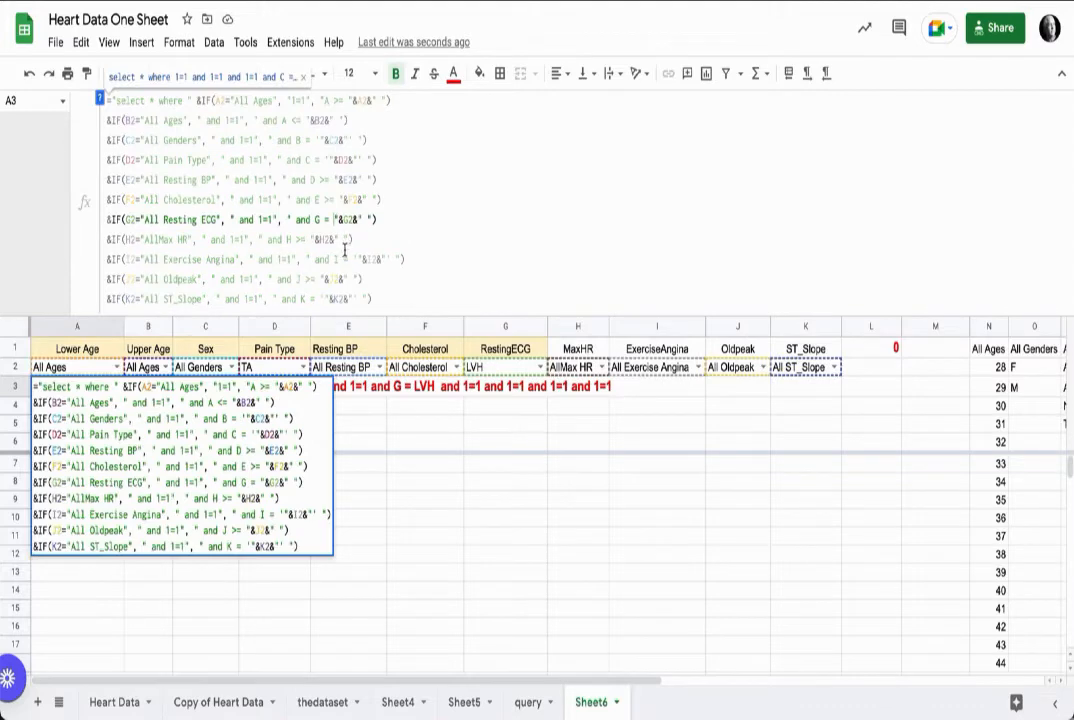
text(')
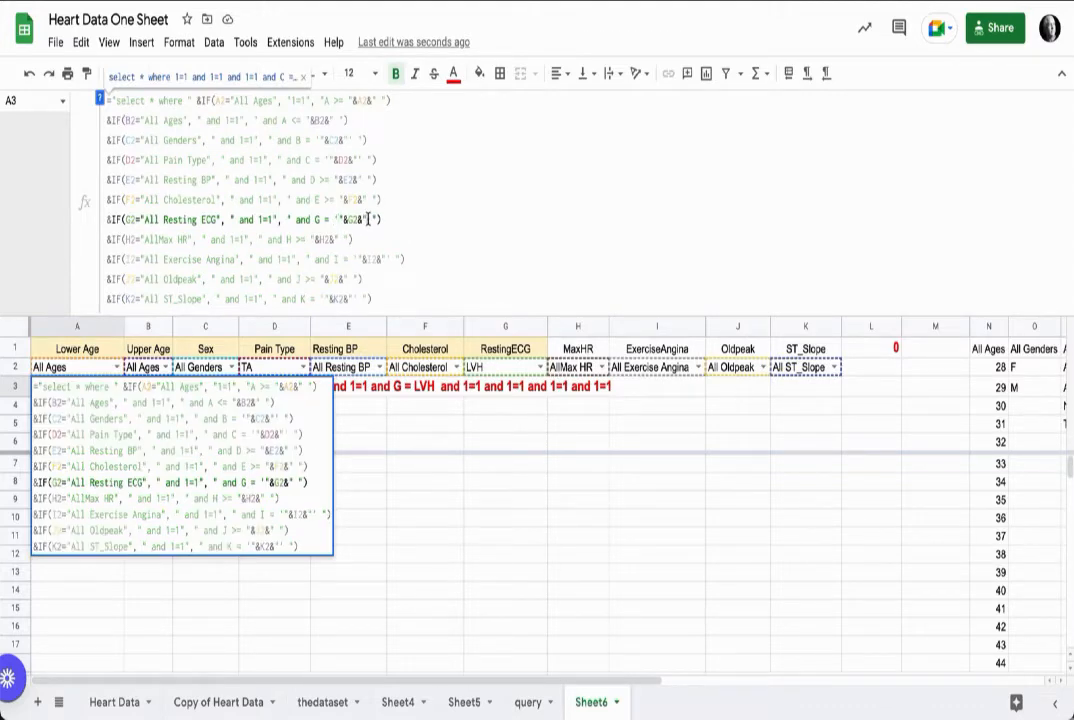
text(')
key(Return)
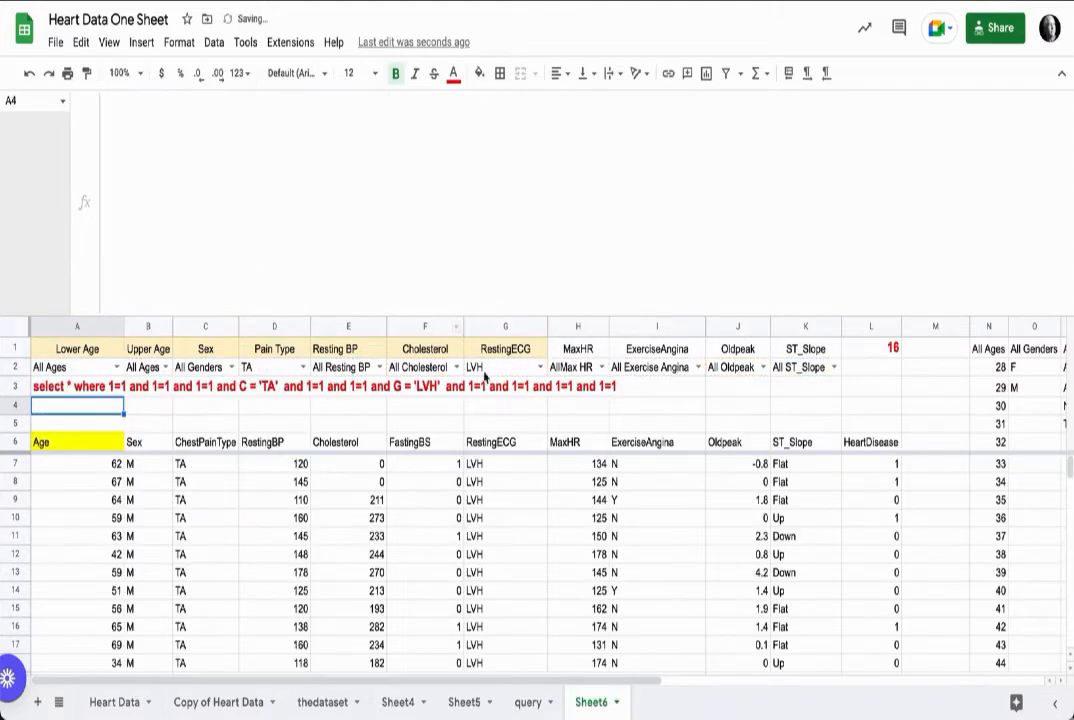
Step: Switch the RestingECG filter to Normal, then LVH, then ST to test the query
click(541, 367)
click(510, 433)
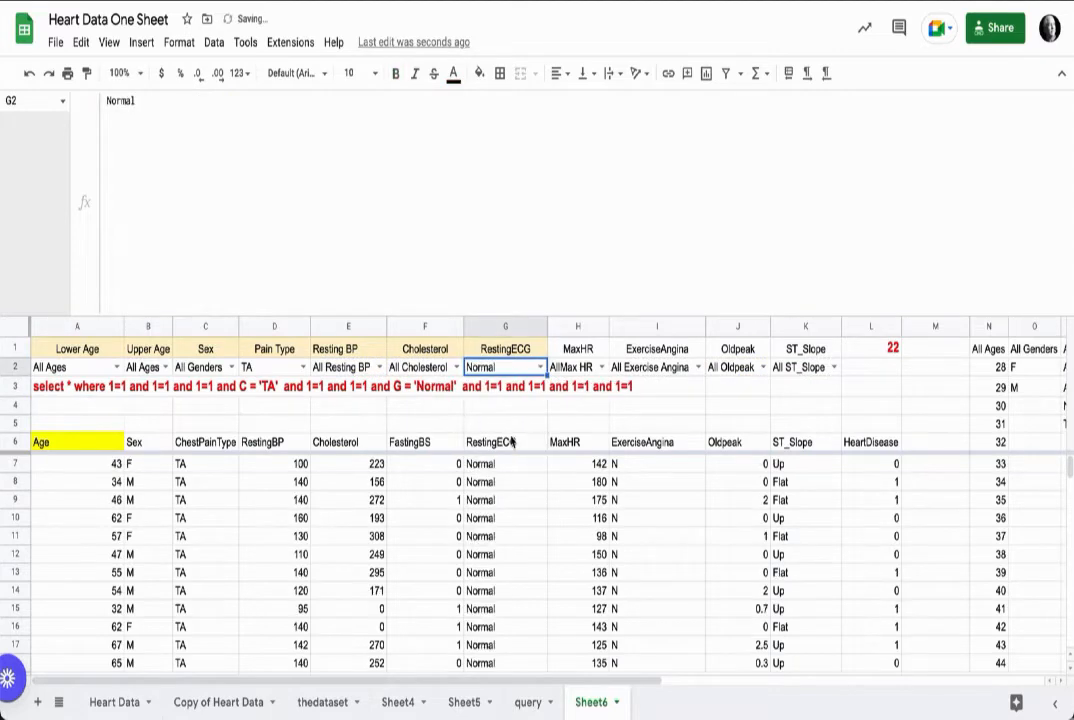
click(541, 367)
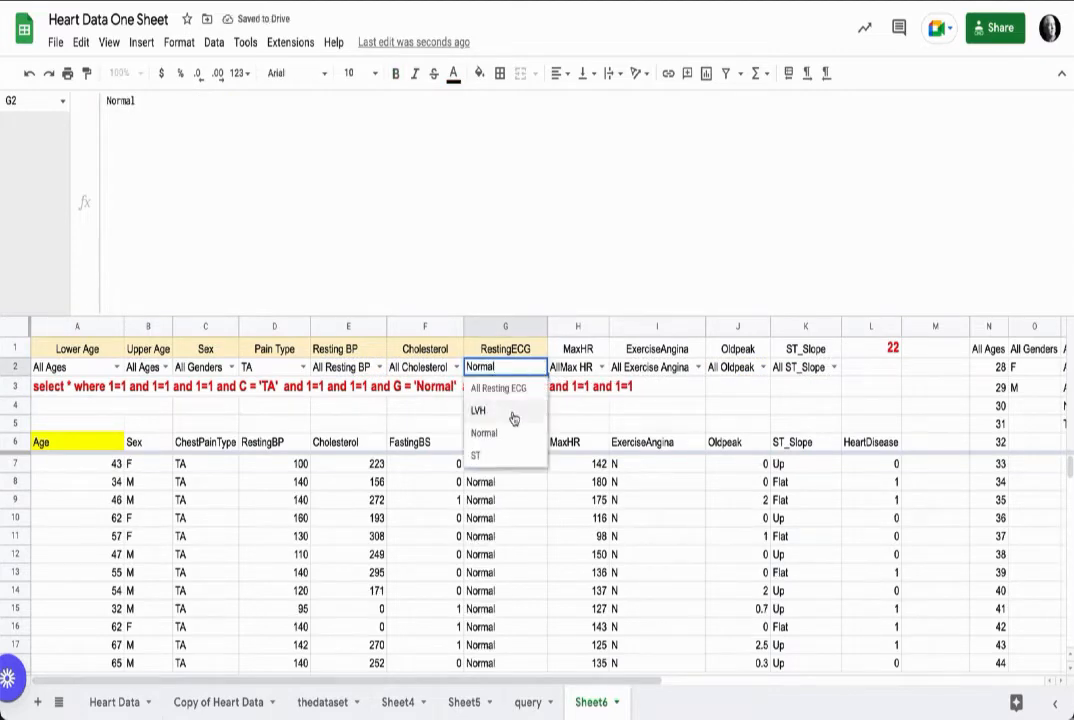
click(511, 411)
click(541, 367)
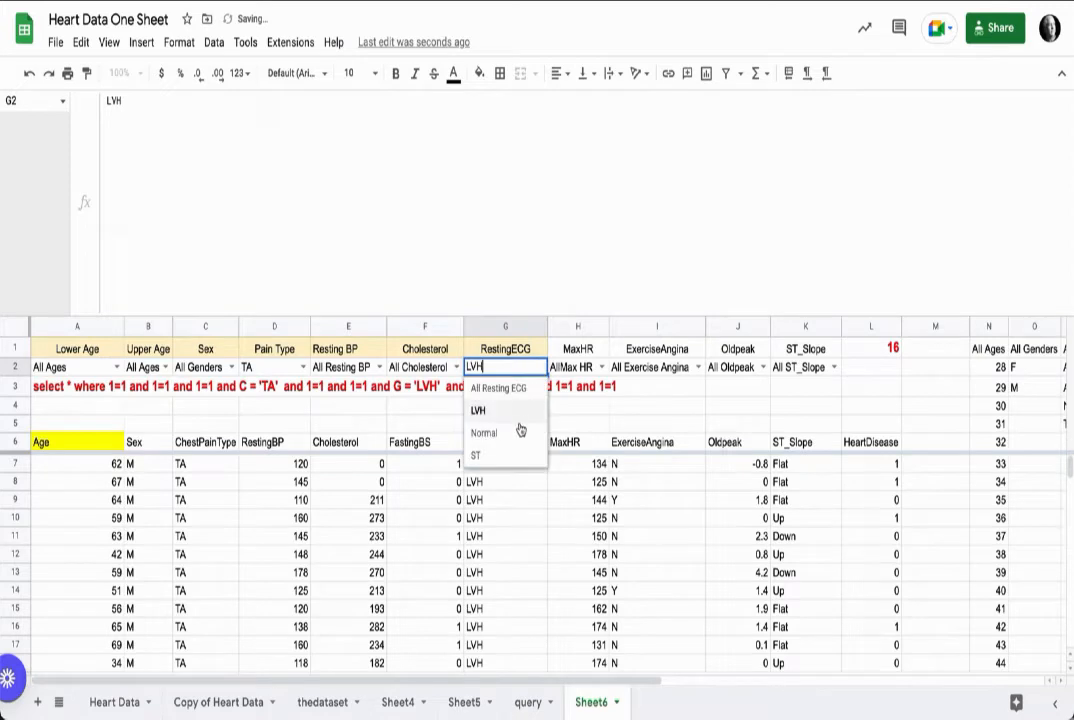
click(511, 452)
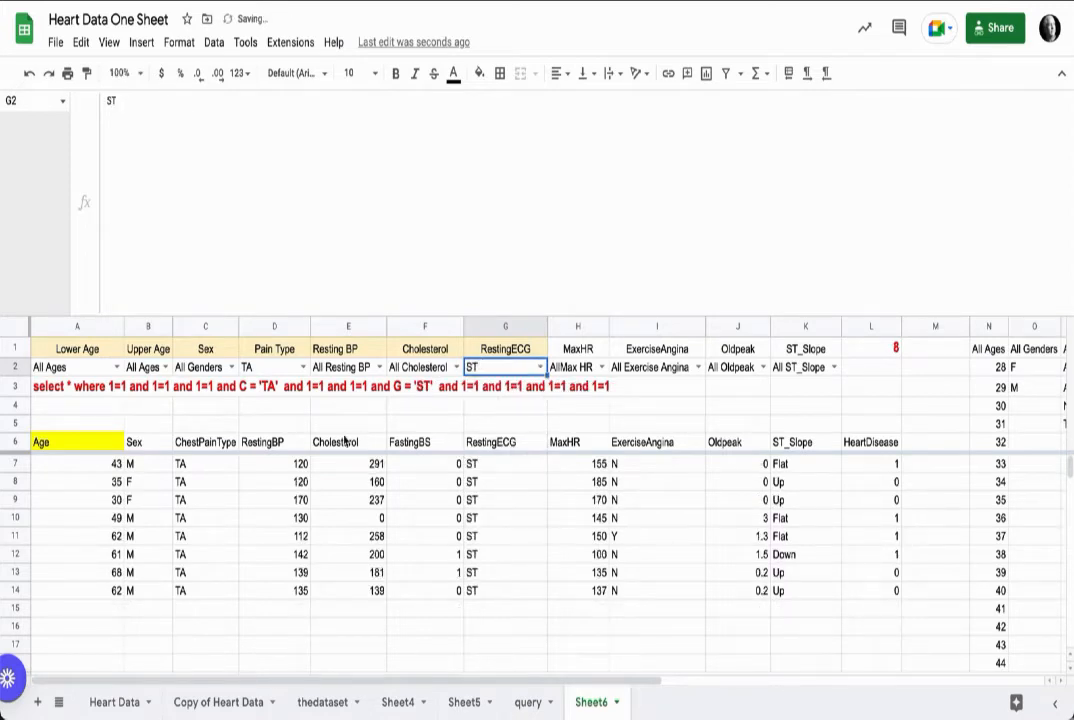
Step: Reset the Pain Type filter to All Pain Type
click(270, 367)
click(276, 391)
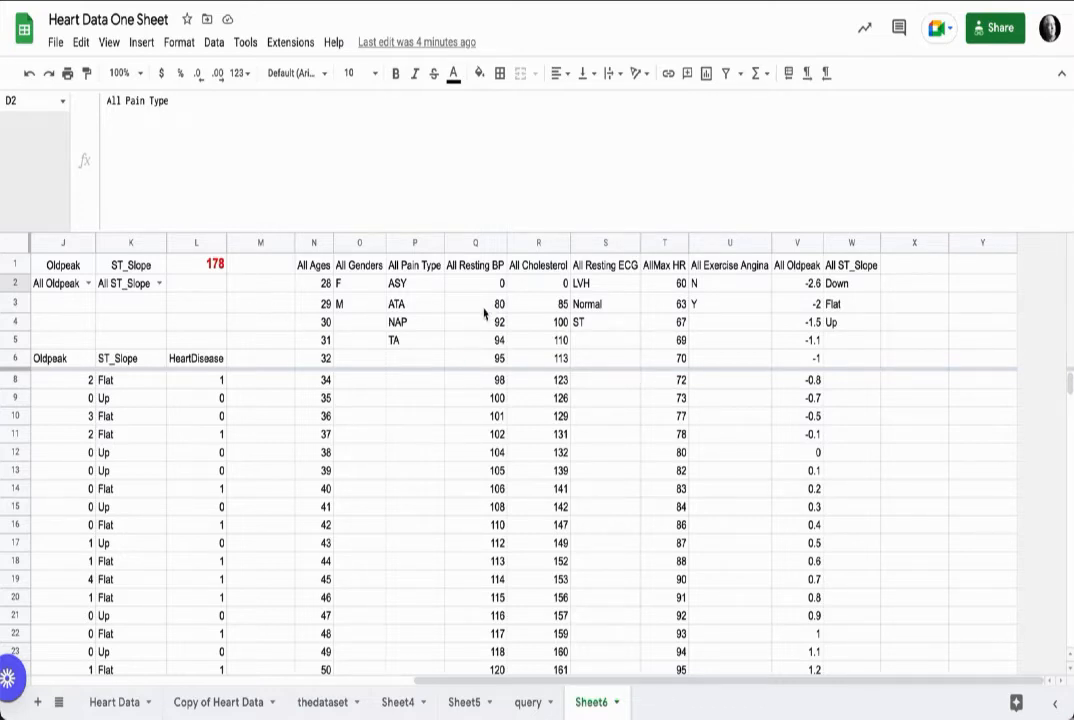
scroll(283, 312, left, 10)
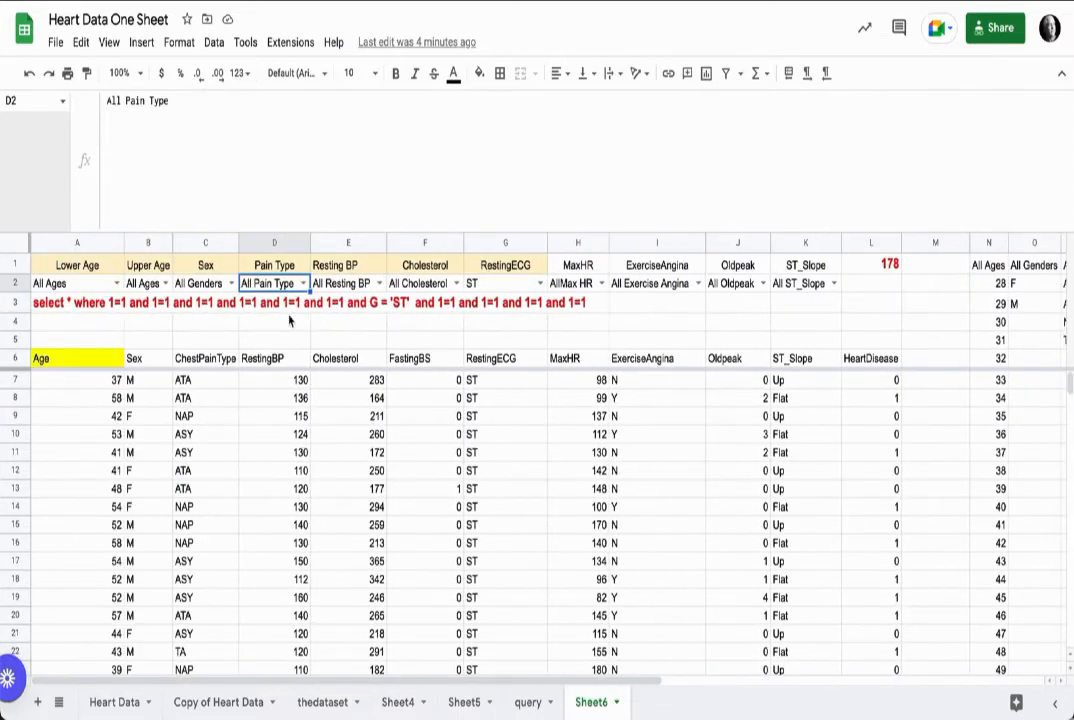
Step: Expand the formula bar to view the full A3 query string formula
click(63, 308)
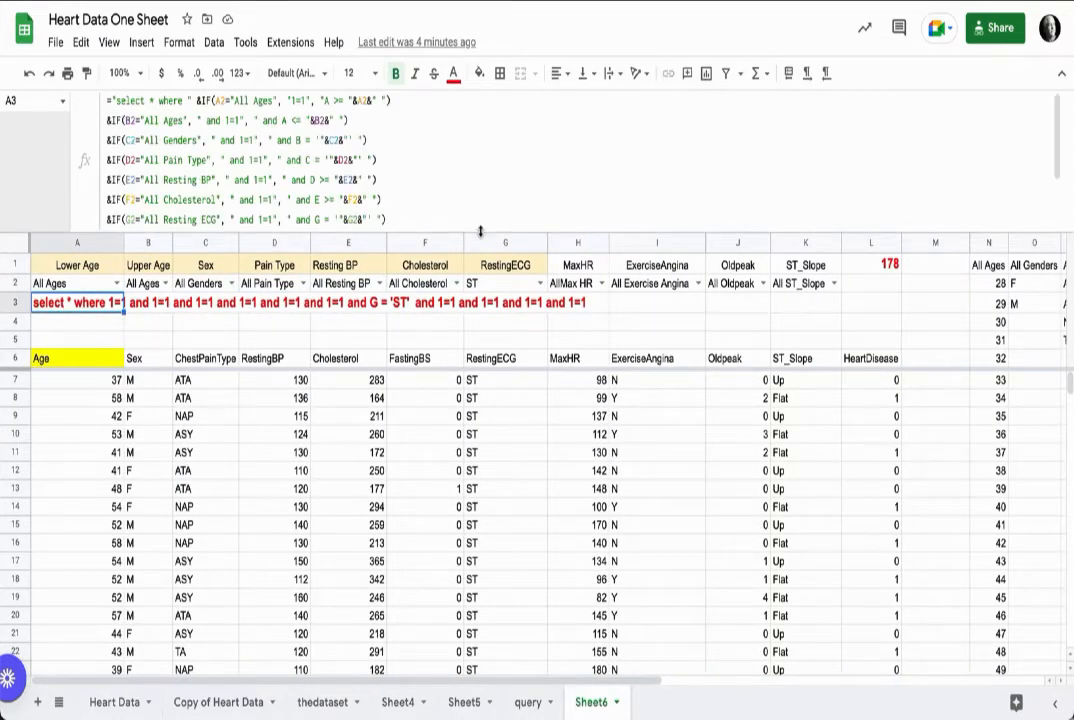
drag(480, 227, 452, 342)
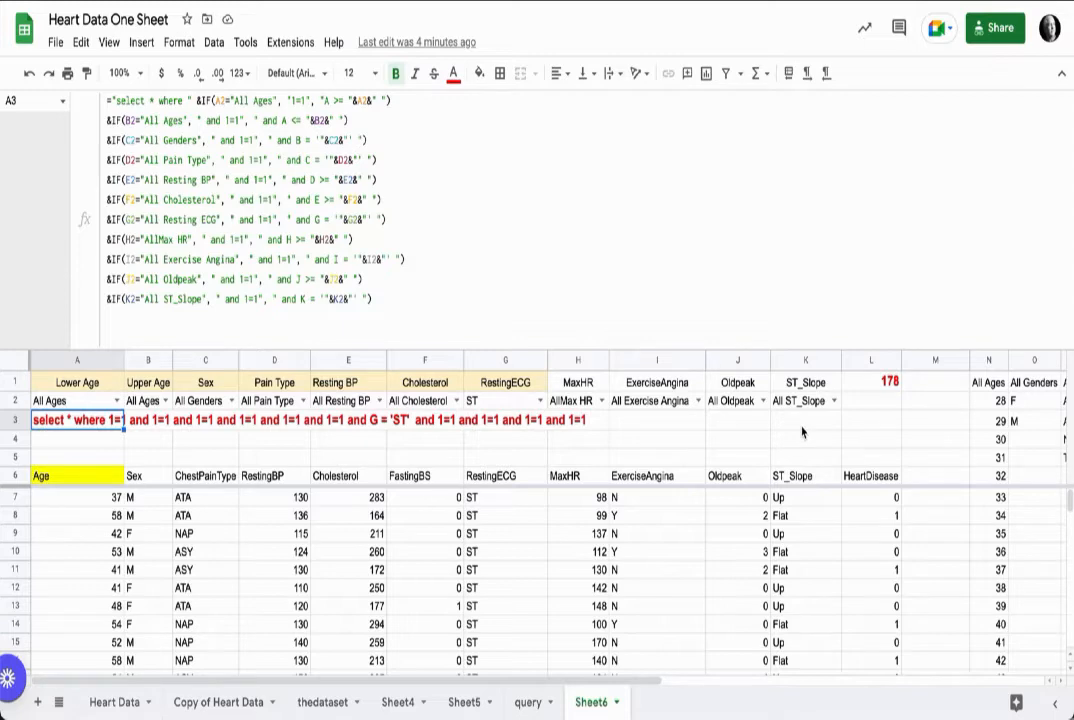
scroll(798, 432, right, 5)
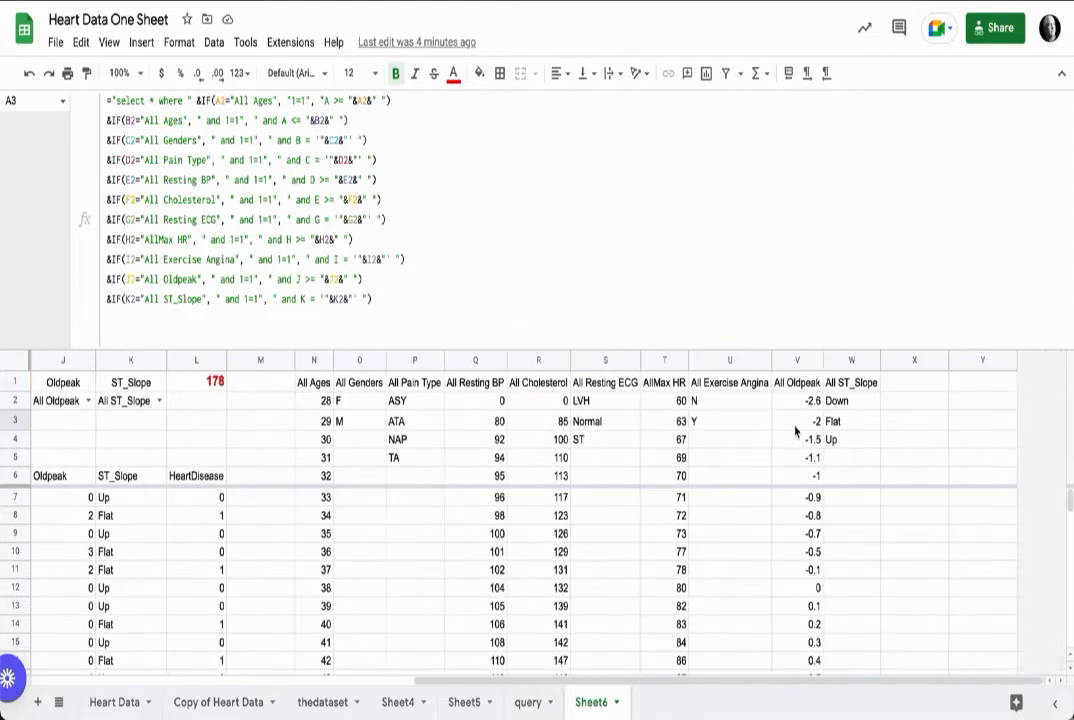
Step: In X1, enter the array formula ={"Categories"; TRANSPOSE(thedataset!1:1)} to list the dataset's column headers
click(906, 387)
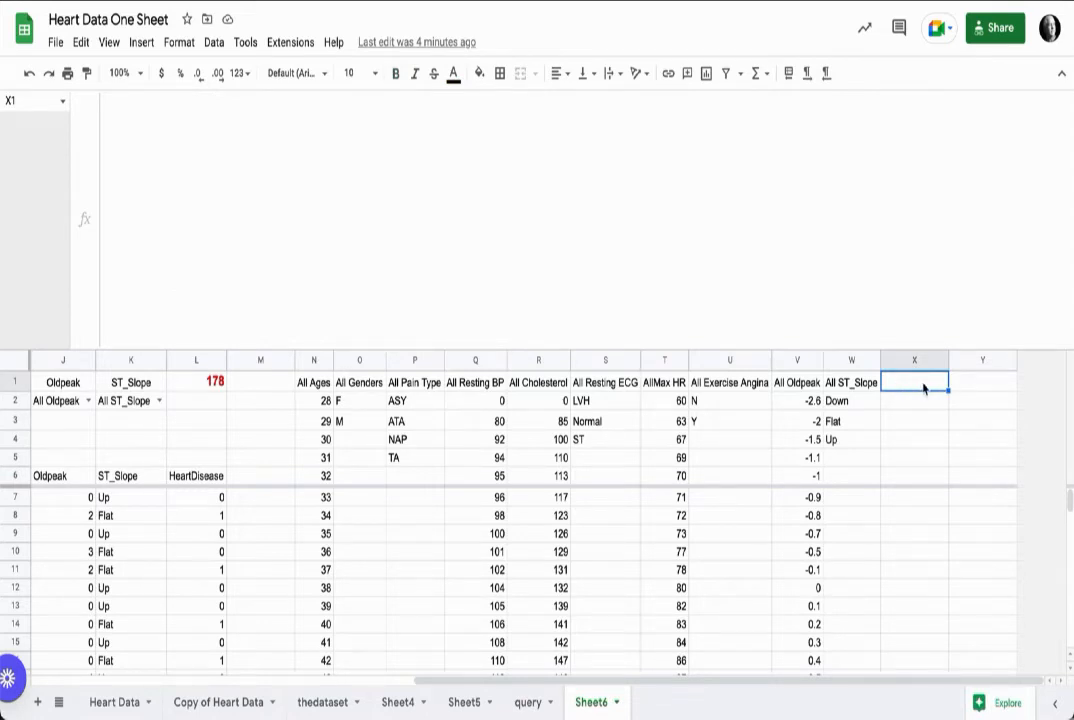
text(=)
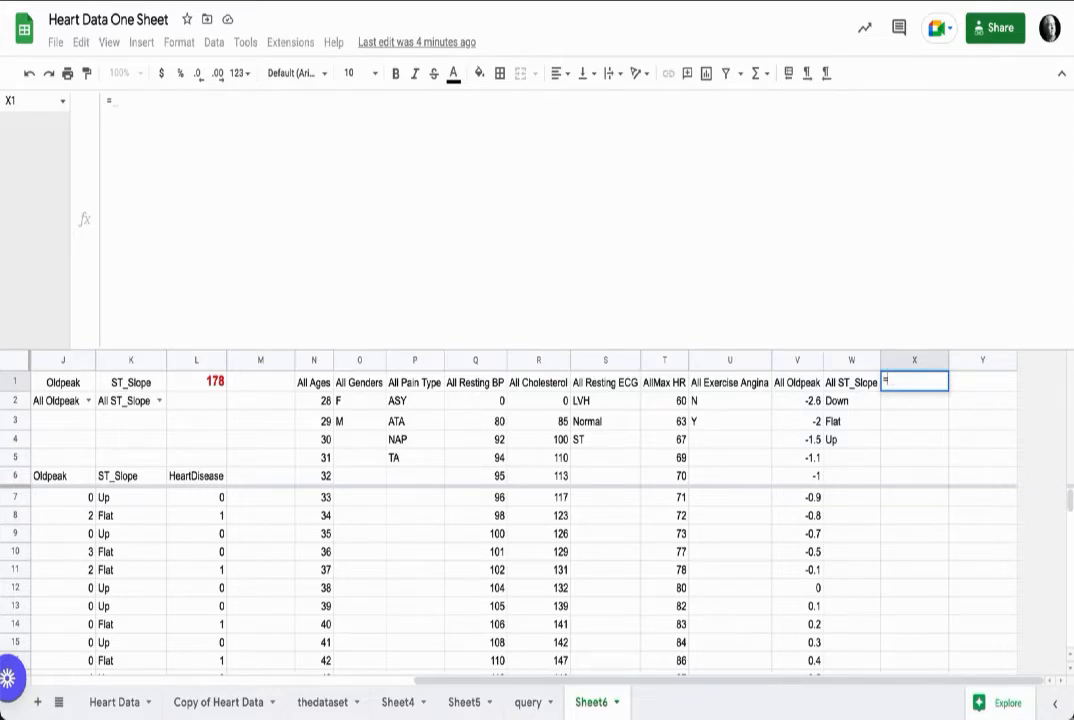
text({")
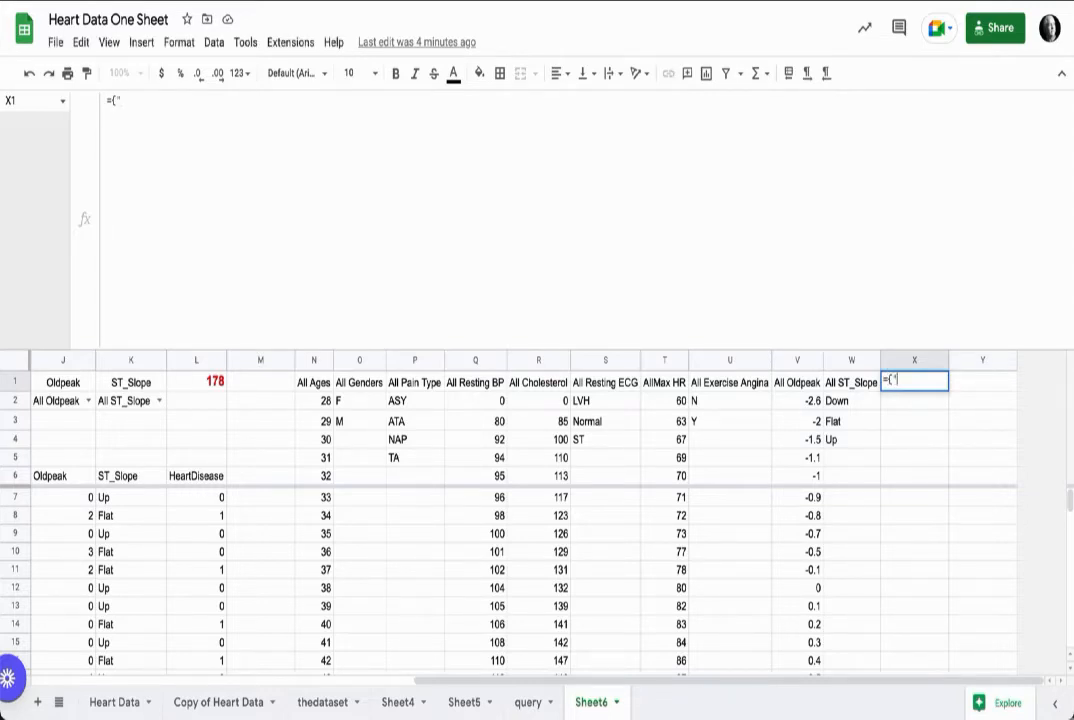
text(Categories"; )
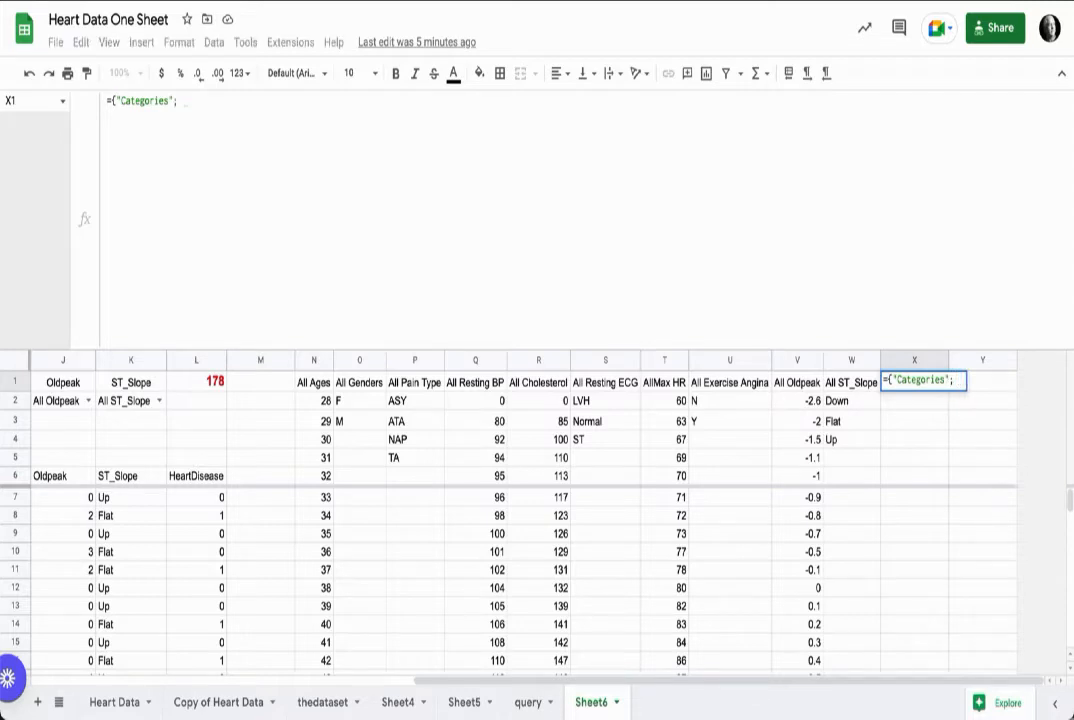
text(tran)
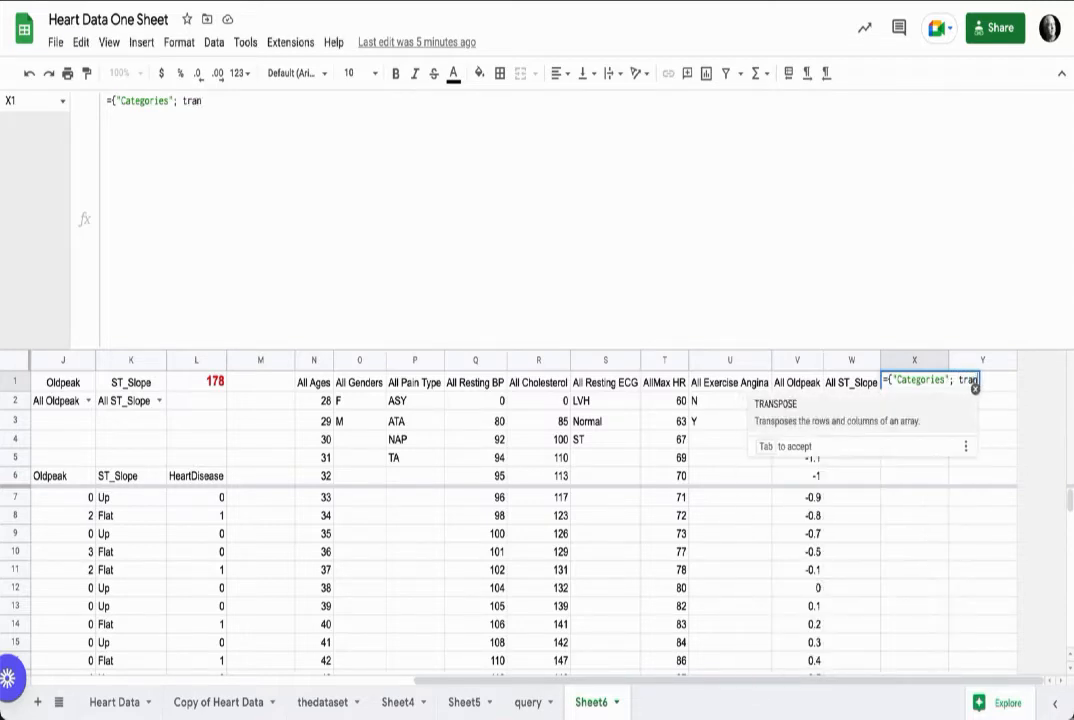
text(pose)
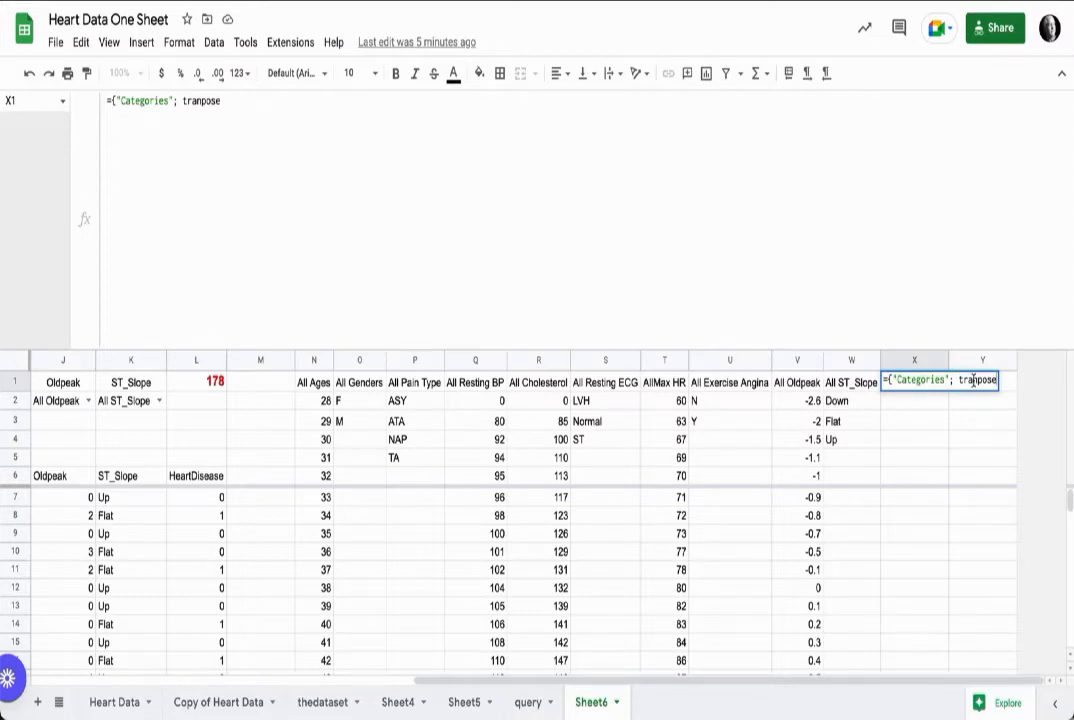
click(928, 406)
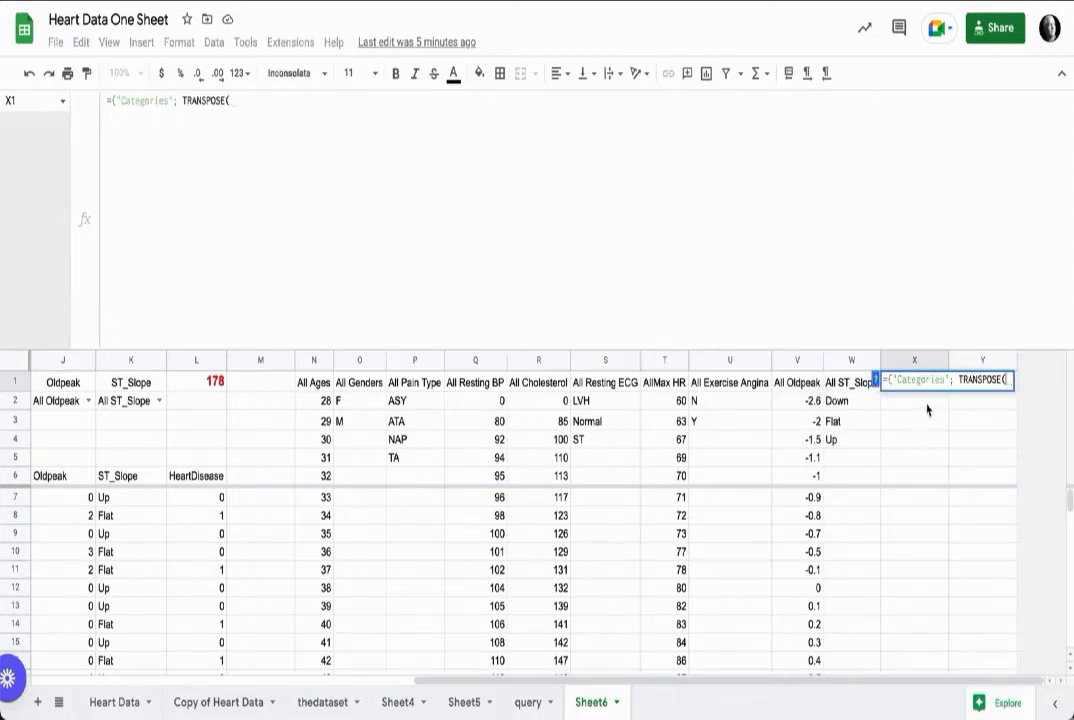
click(331, 705)
click(28, 381)
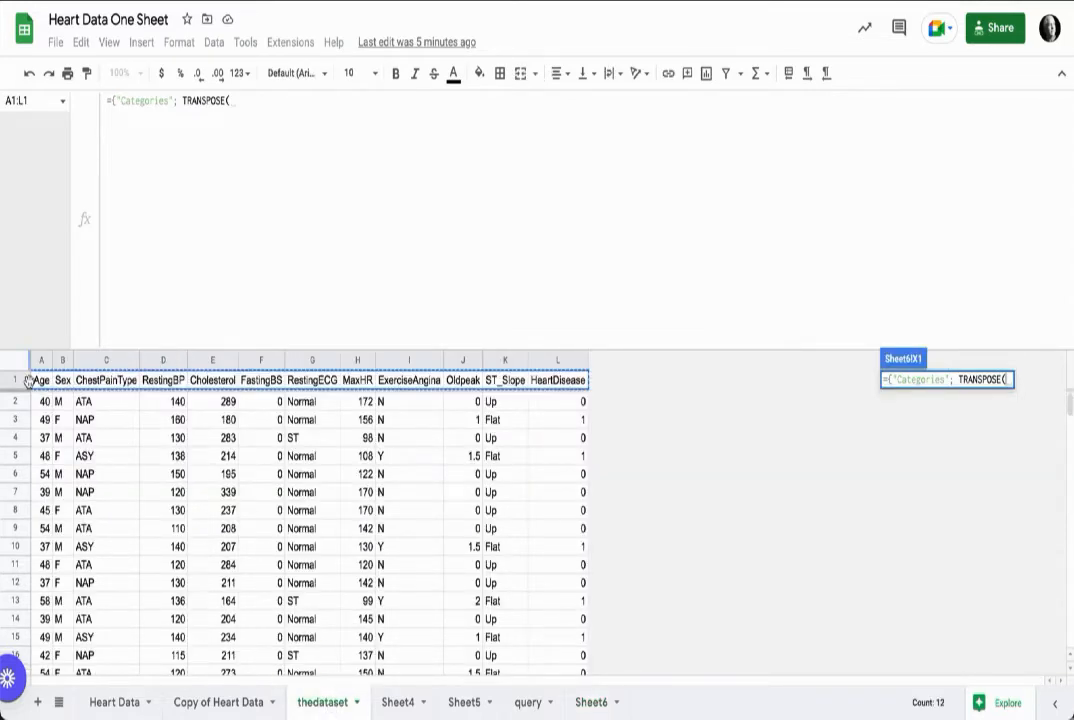
click(23, 386)
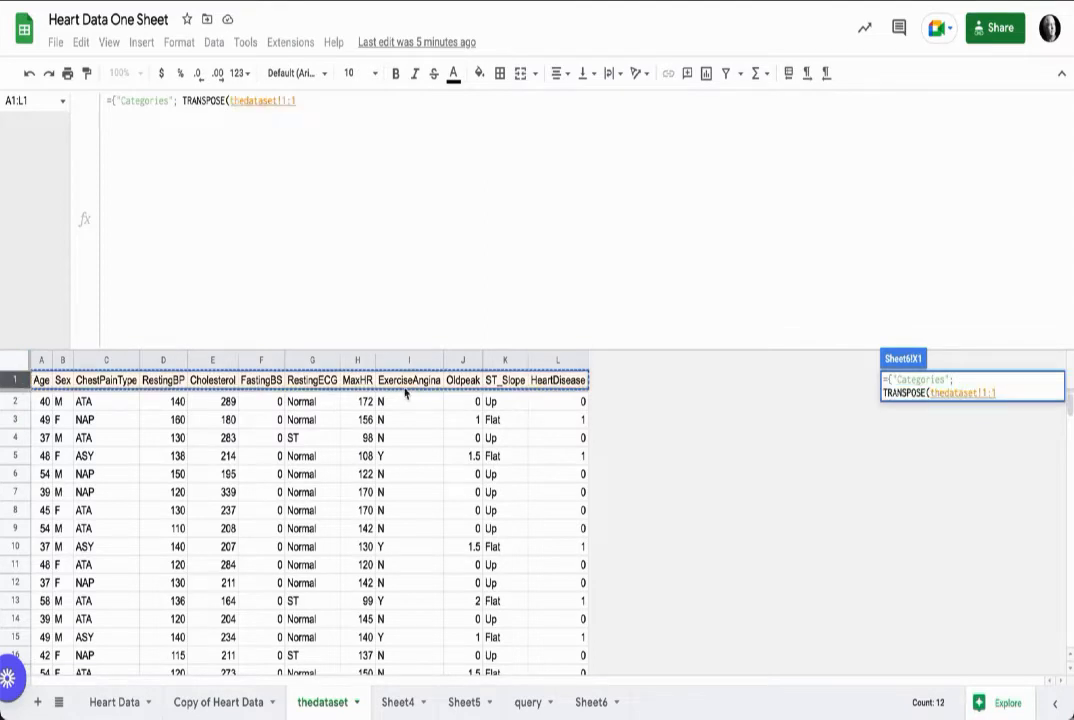
click(591, 702)
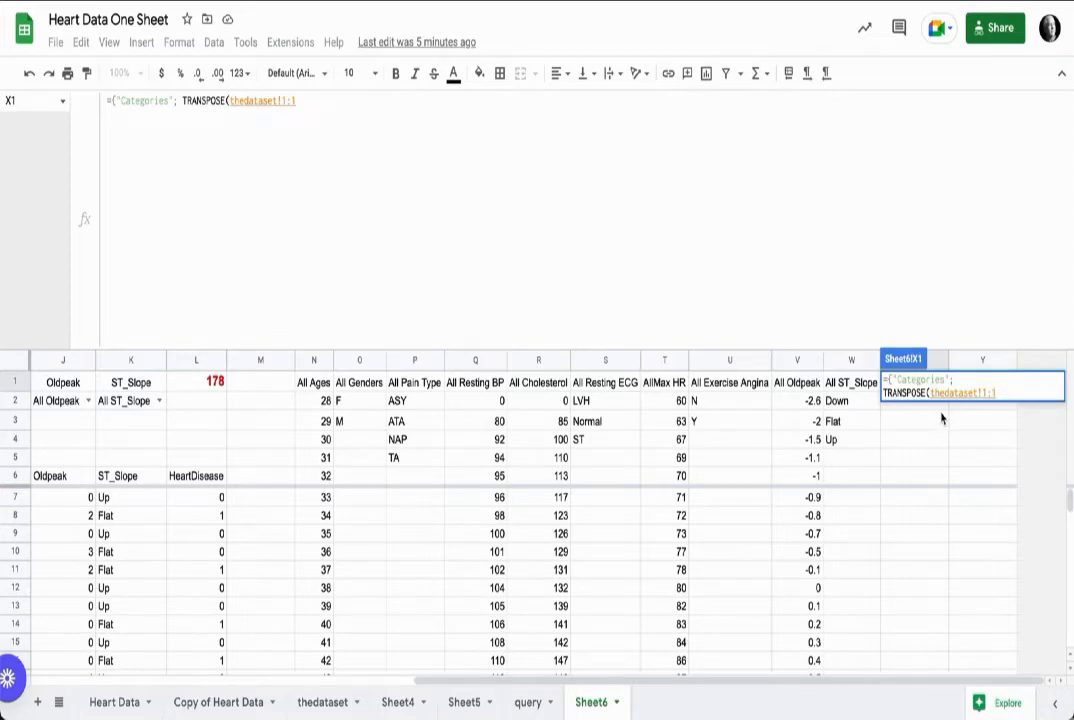
text())
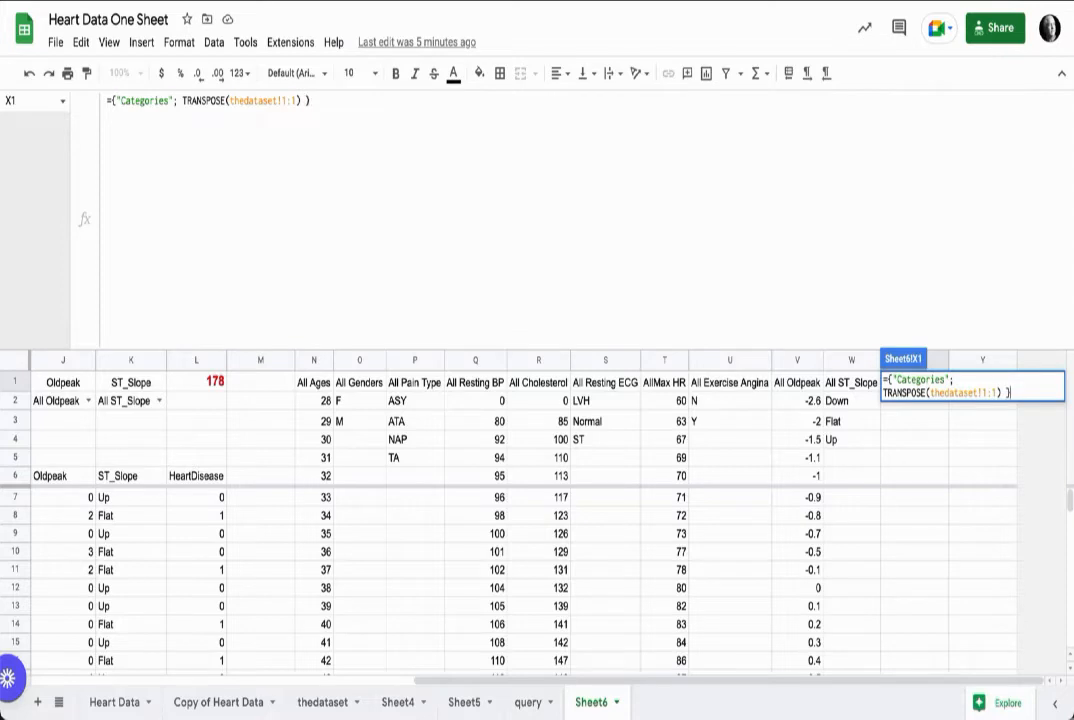
key(Return)
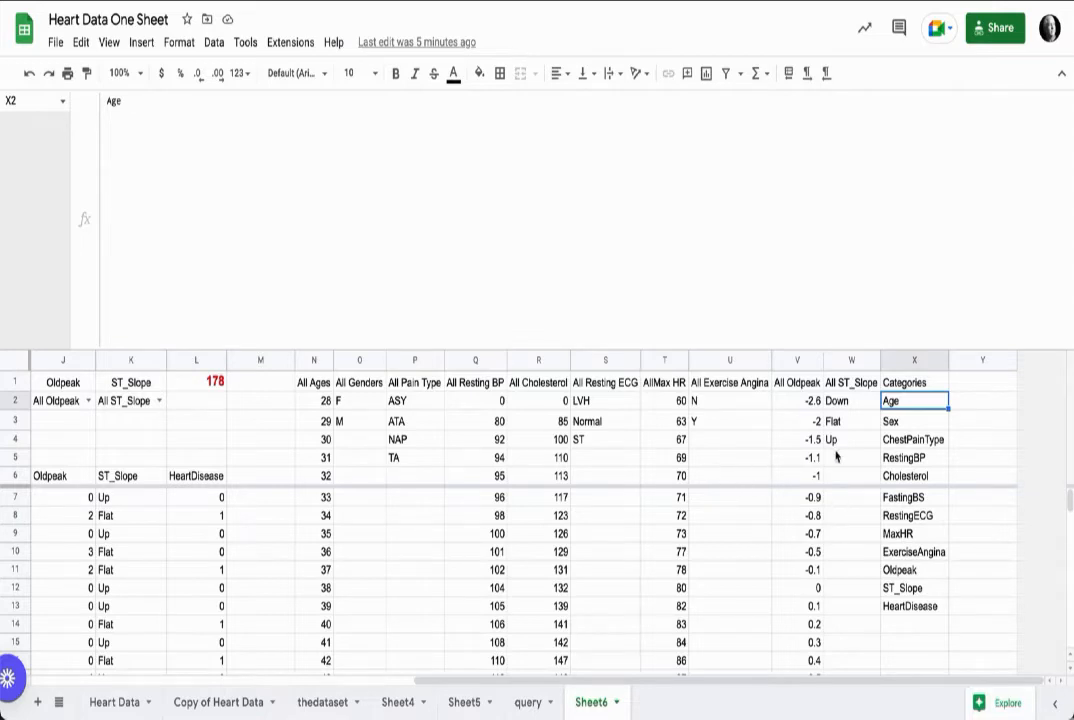
Step: Paste into Y1 a "Column" ARRAYFORMULA using ADDRESS and MATCH that returns each category's column letter
click(902, 386)
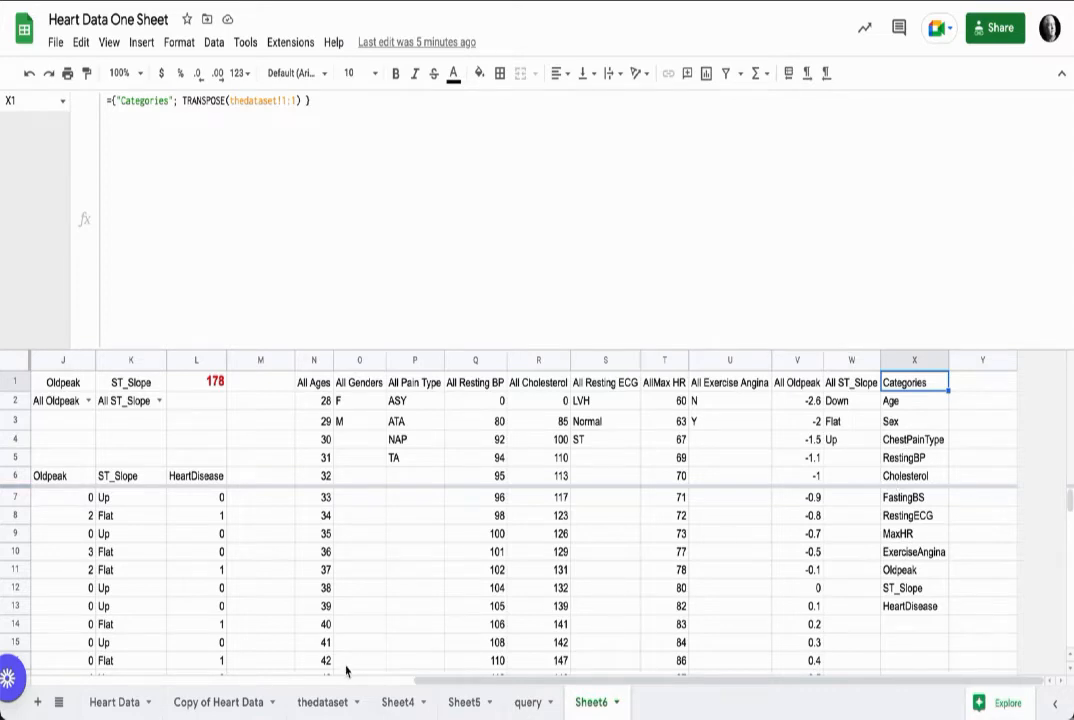
click(322, 702)
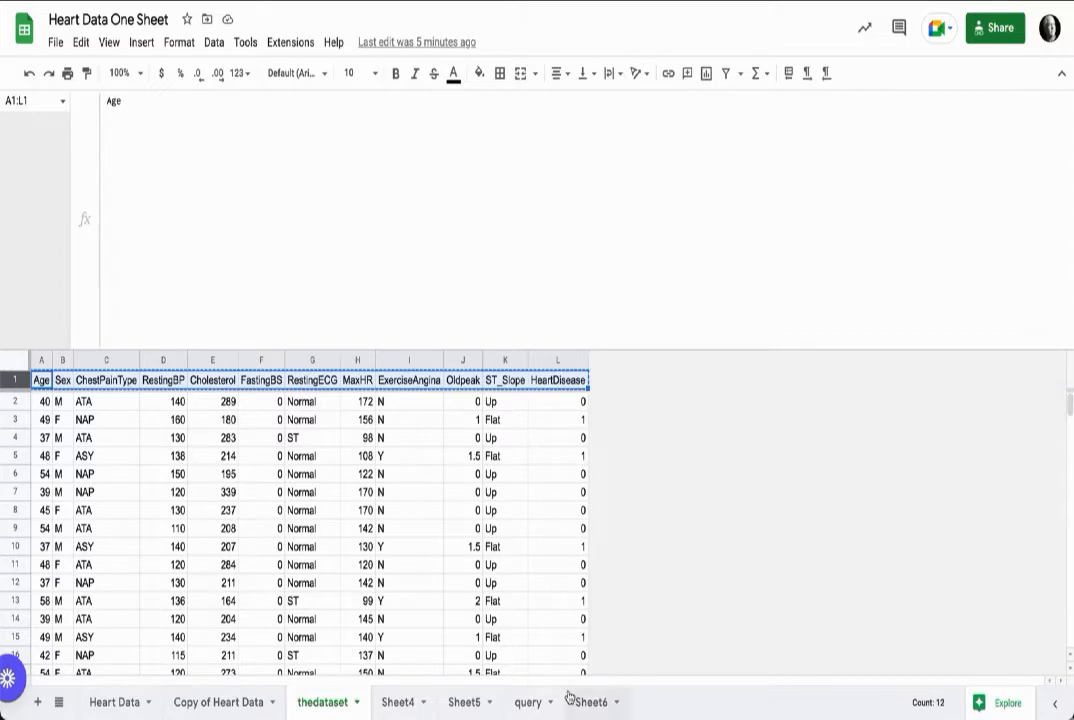
click(588, 702)
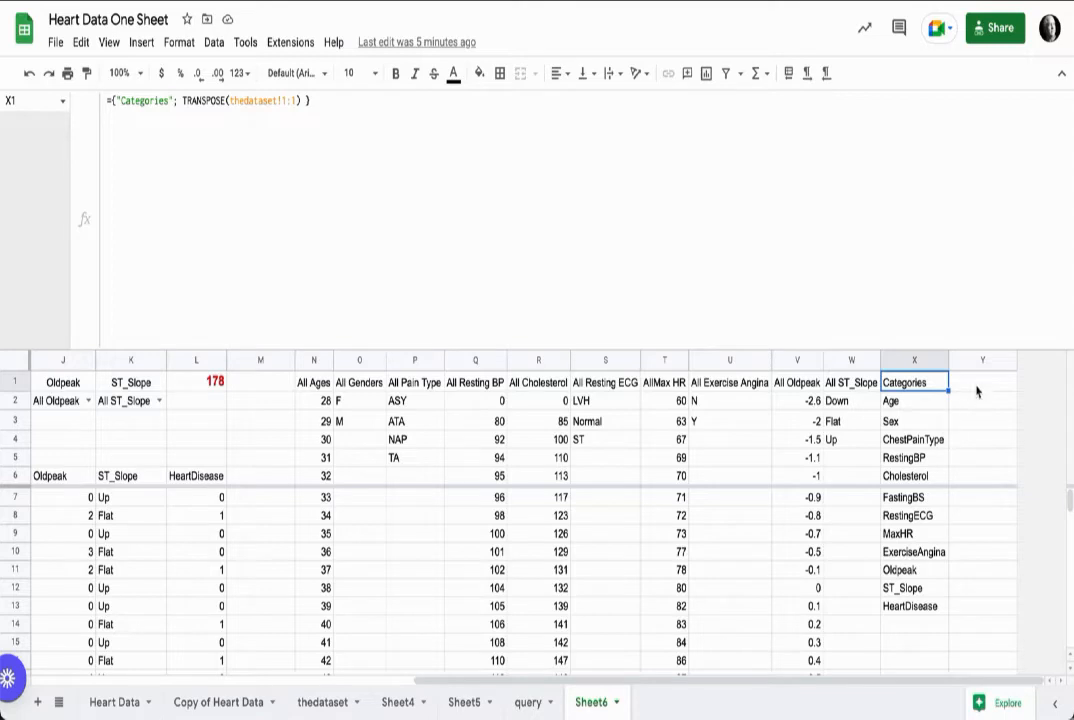
click(904, 405)
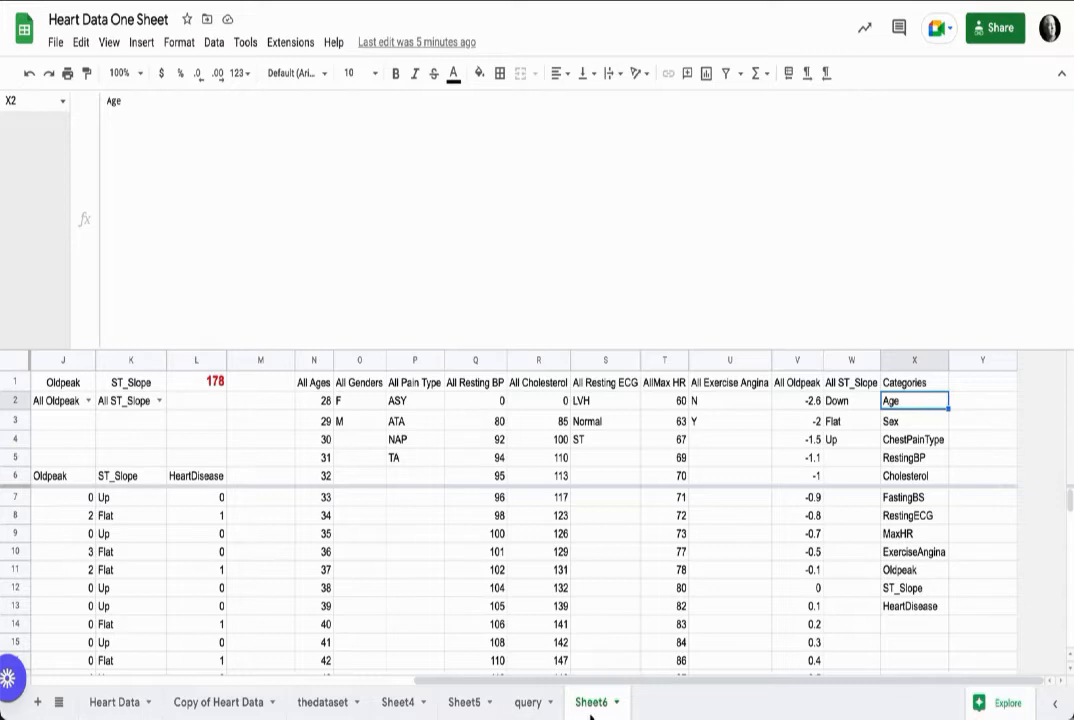
click(985, 389)
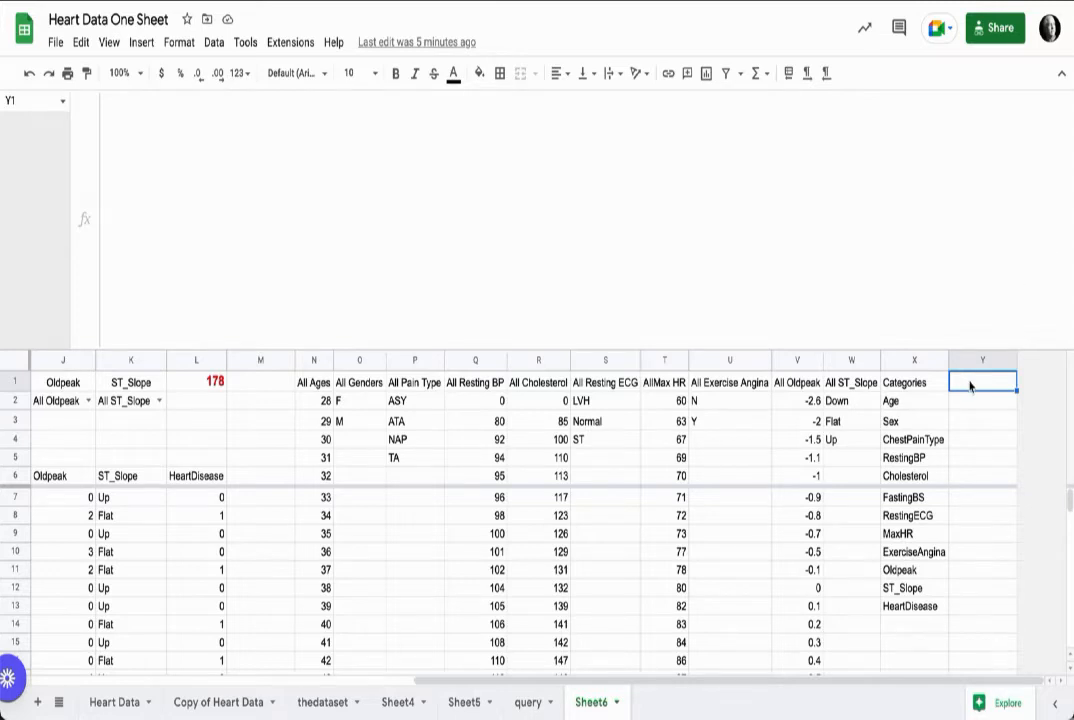
text(={"Column"; ARRAYFORMULA(IF(LEN($X$2:$X),SUBSTITUTE(ADDRESS(ROW(),MATCH($X2:X,$A$3:$L$3,0),4),ROW(),),))})
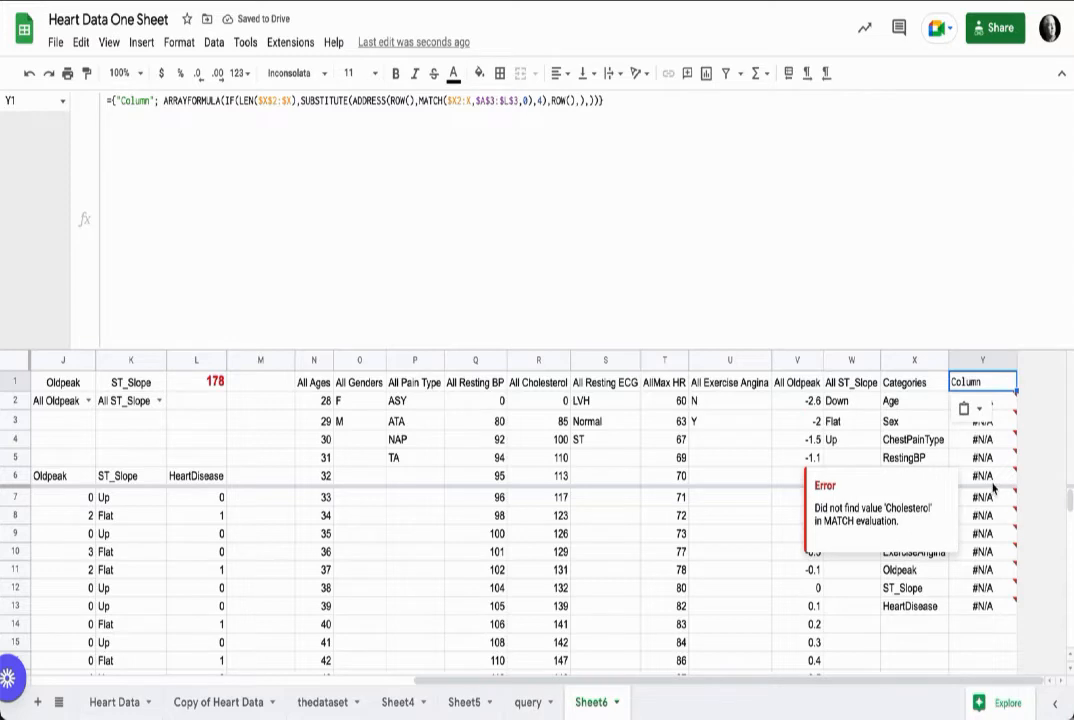
key(Return)
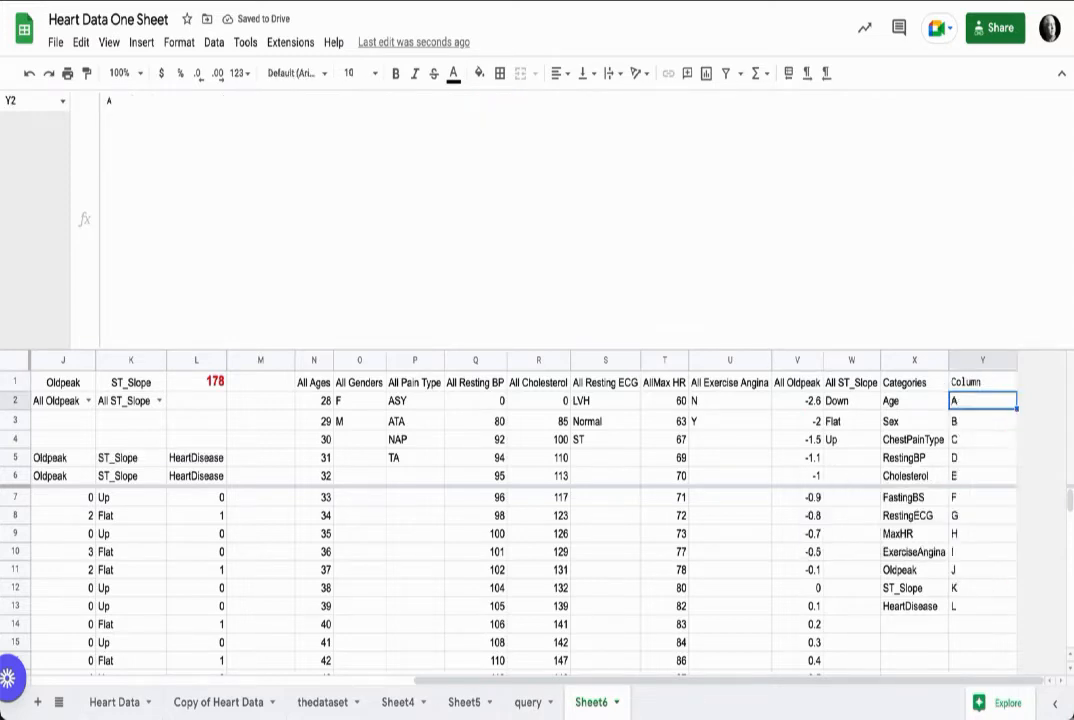
Step: Inspect the ADDRESS and MATCH references in the Y1 formula against the header row
click(965, 389)
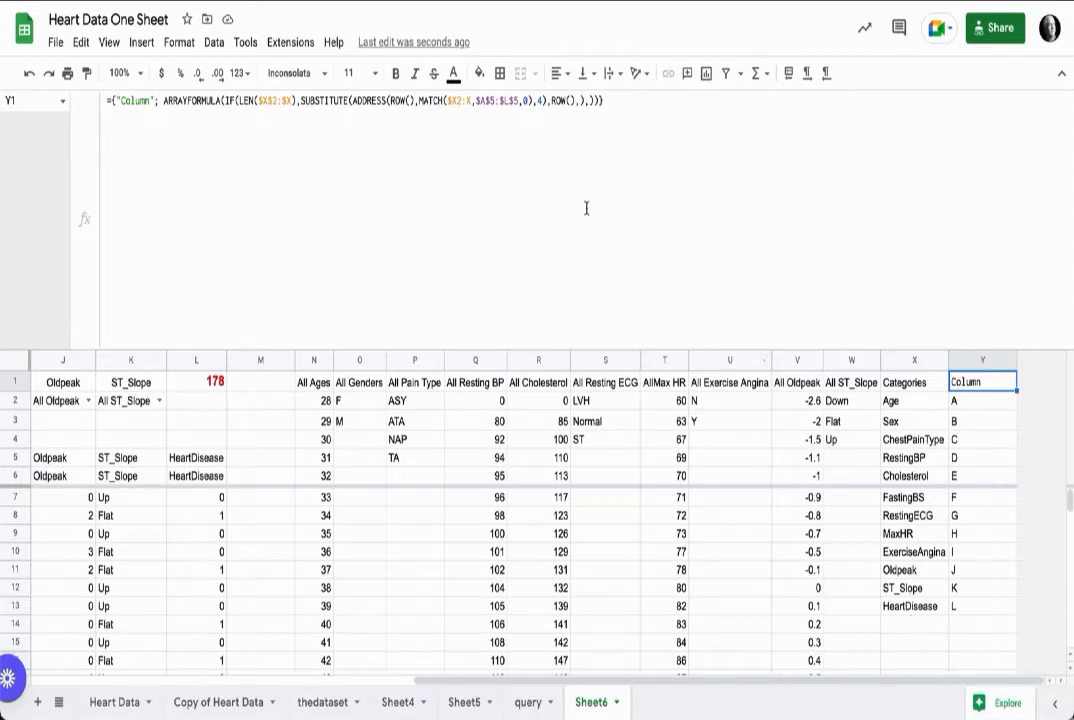
click(390, 101)
click(98, 99)
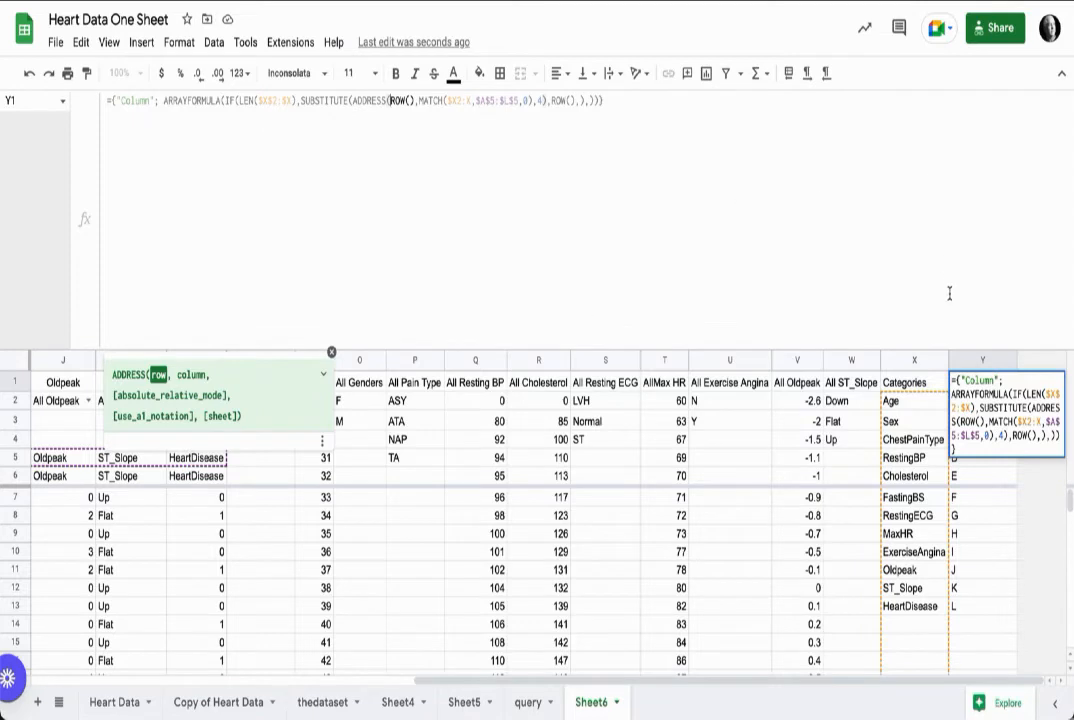
click(420, 101)
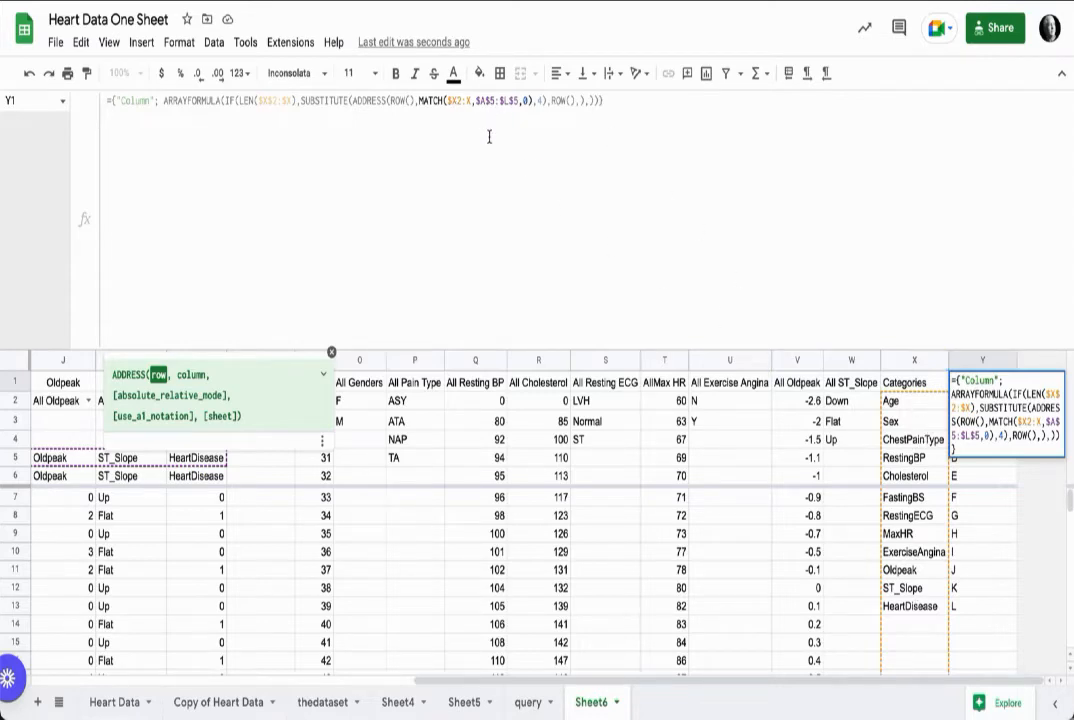
scroll(327, 430, left, 10)
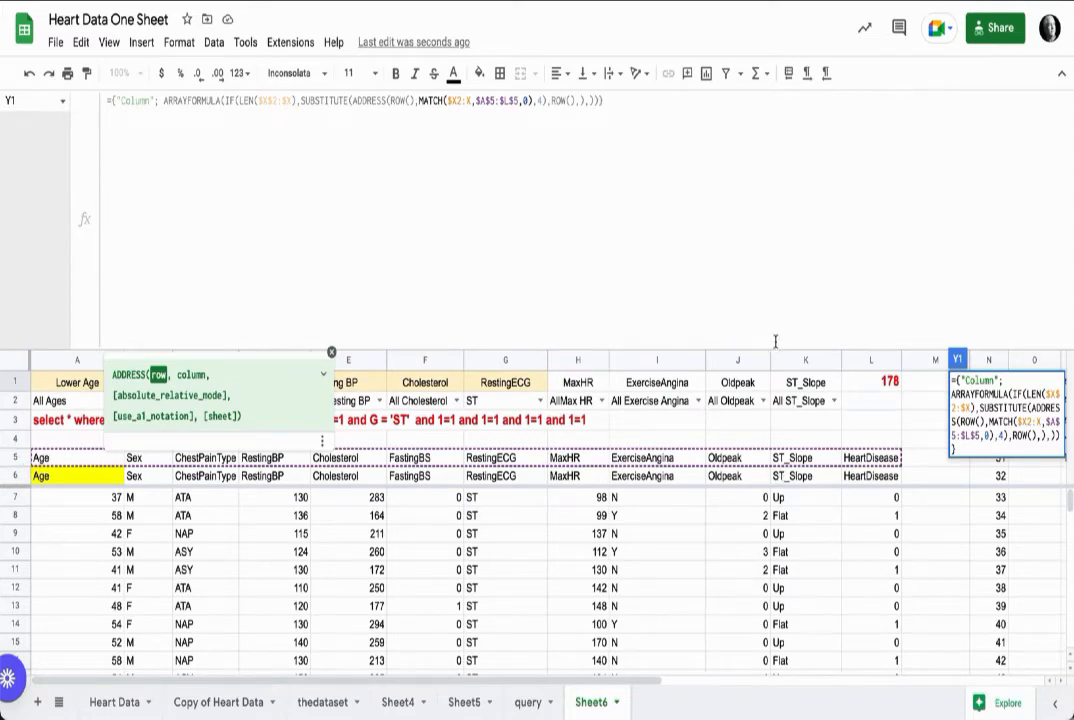
Step: Commit the Column formula in Y1 beside the category list
scroll(880, 477, right, 10)
scroll(880, 477, down, 1)
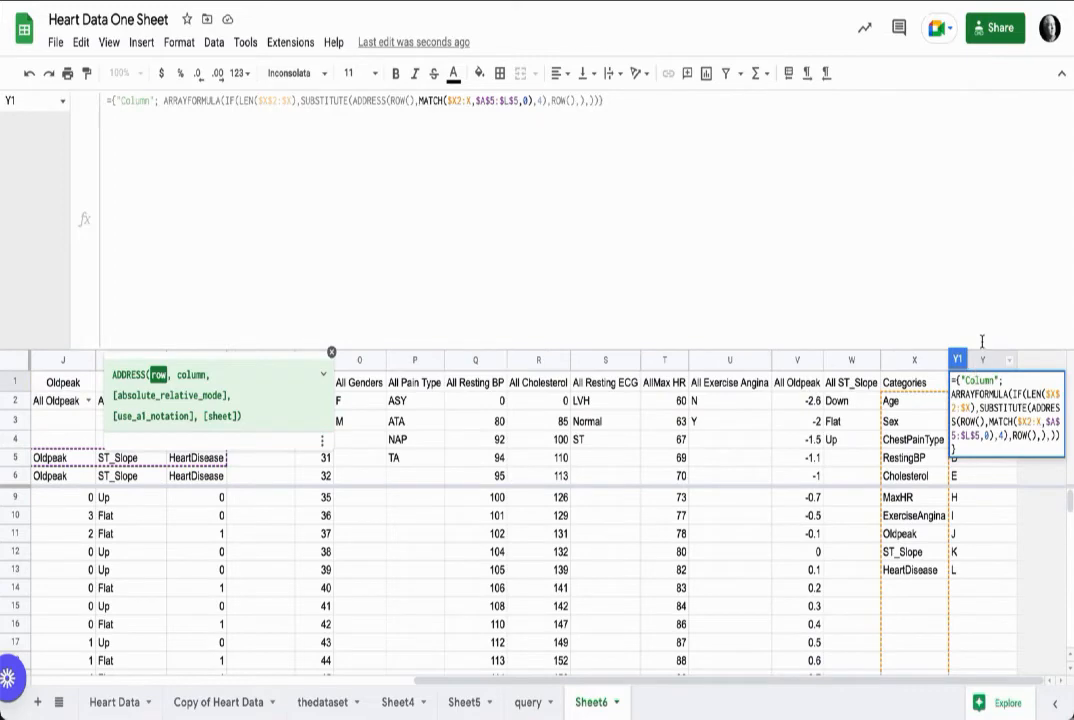
key(Return)
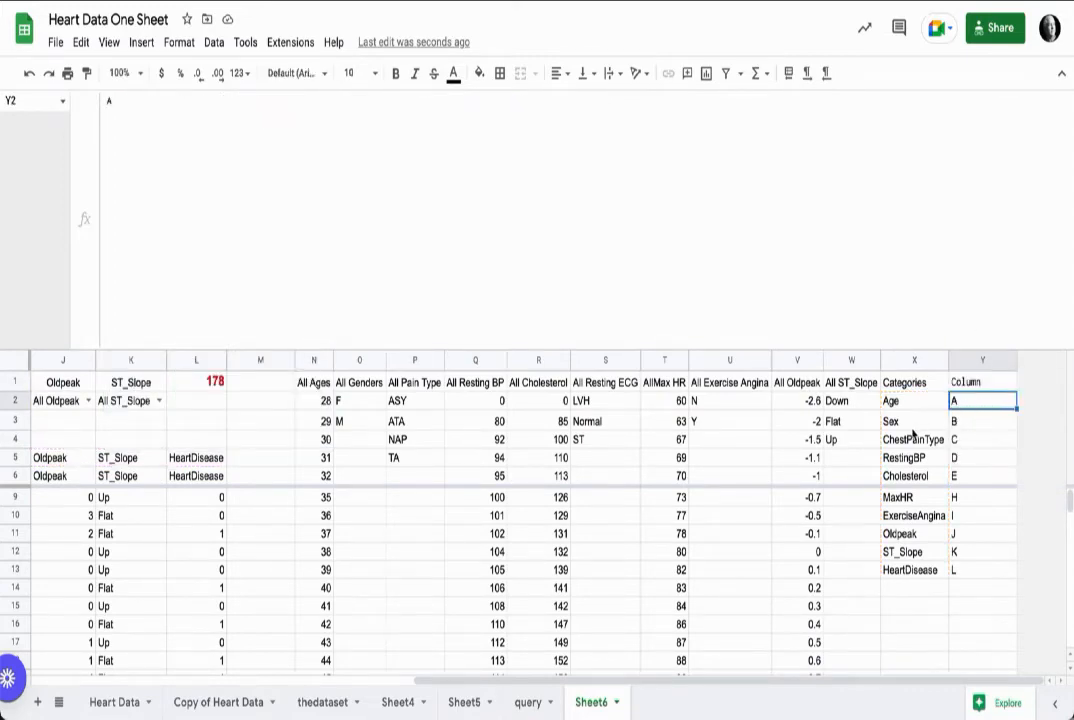
Step: Append an order-by clause to the A3 query formula: & " order by "&VLOOKUP(G1,X2:Y,2,0) &if (H1="A-Z",""," DESC")
scroll(925, 434, left, 10)
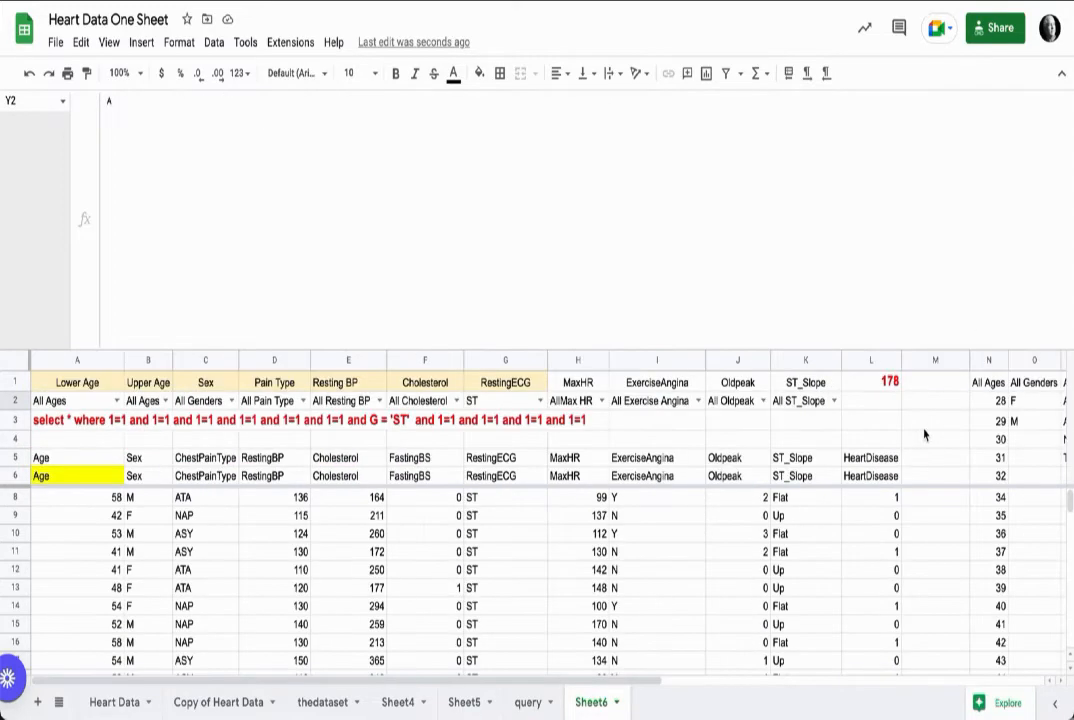
click(45, 419)
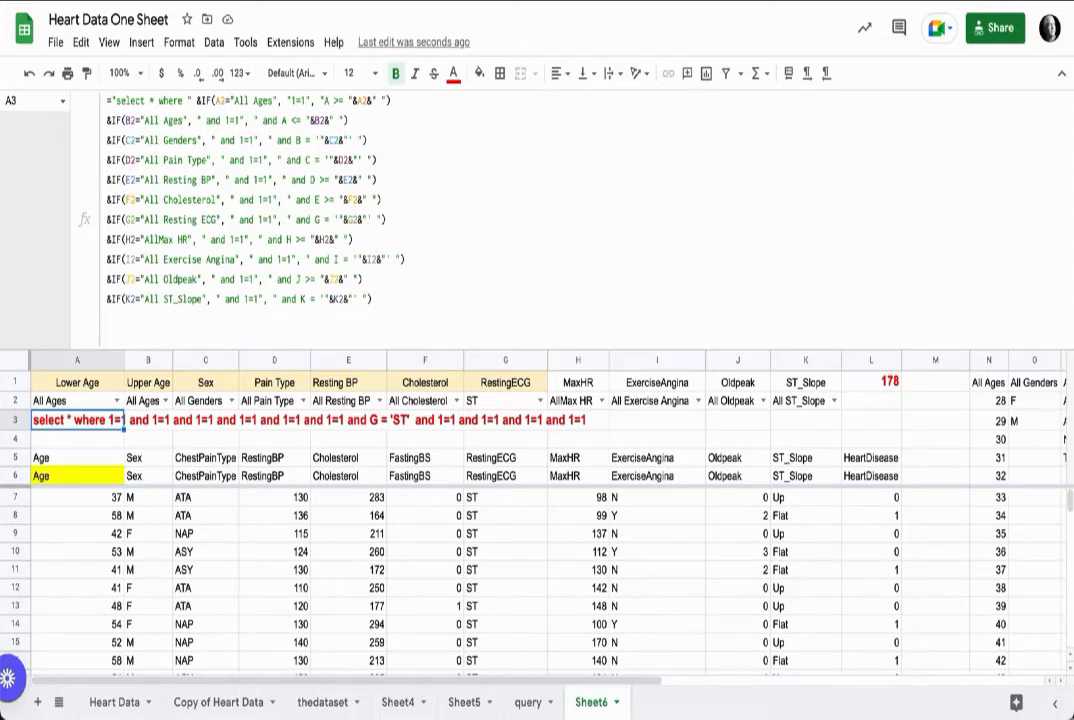
key(Return)
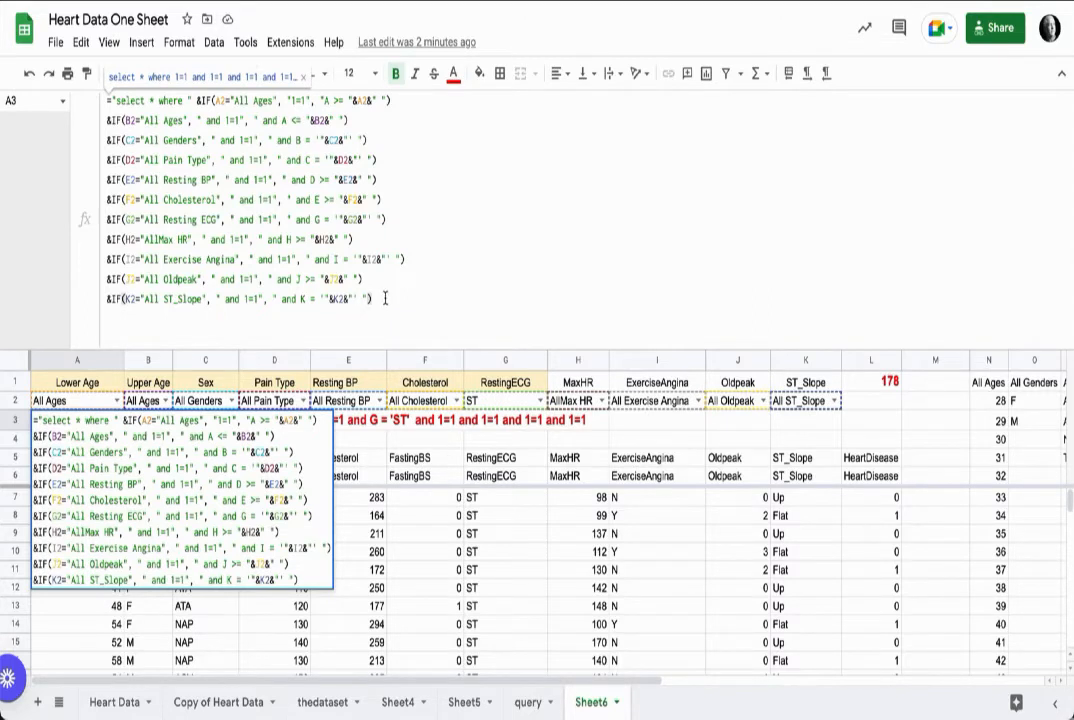
key(ctrl+Return)
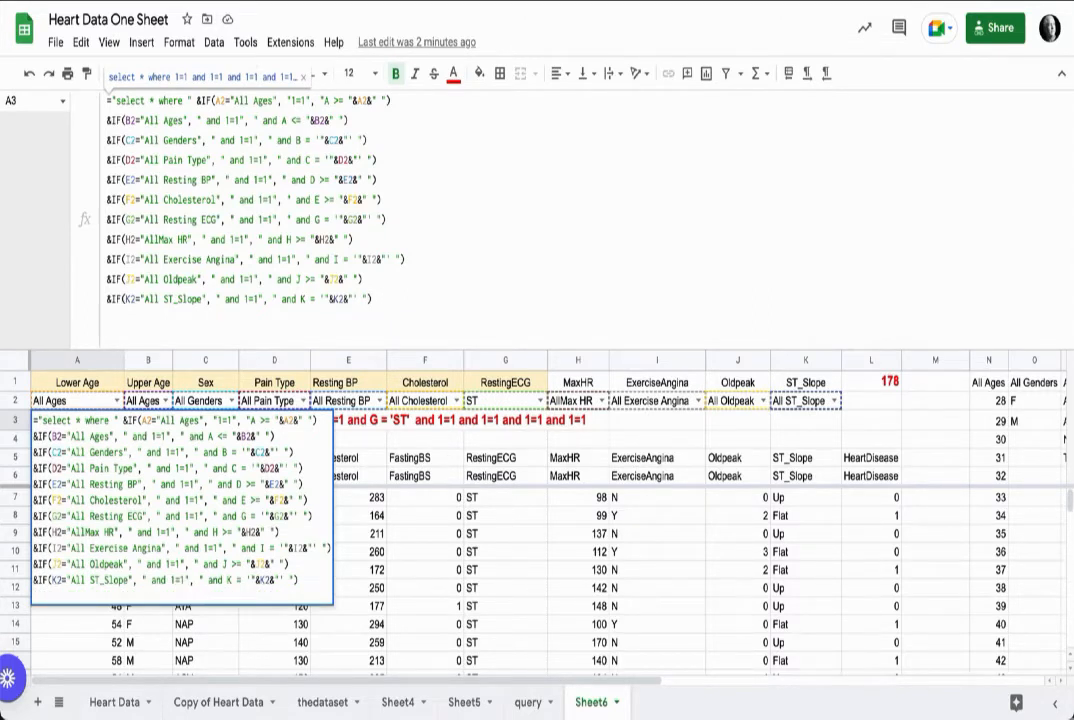
key(ctrl+v)
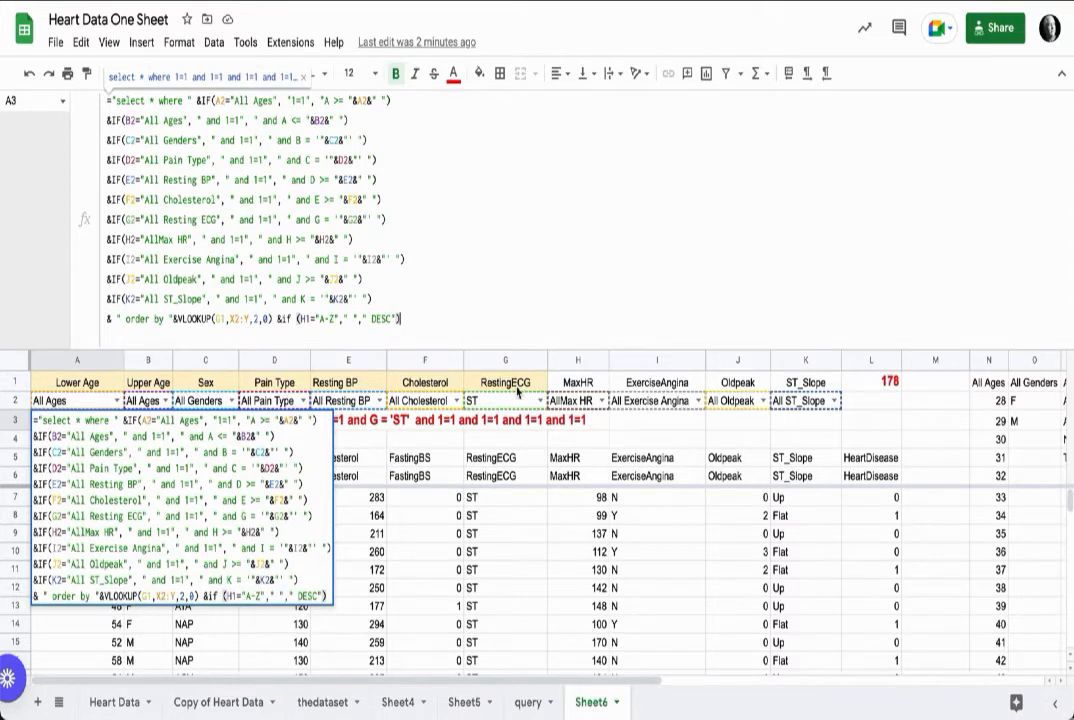
Step: Clear the count in L1 and give L1 a dropdown validation list from the category range X2:X
click(872, 385)
key(Delete)
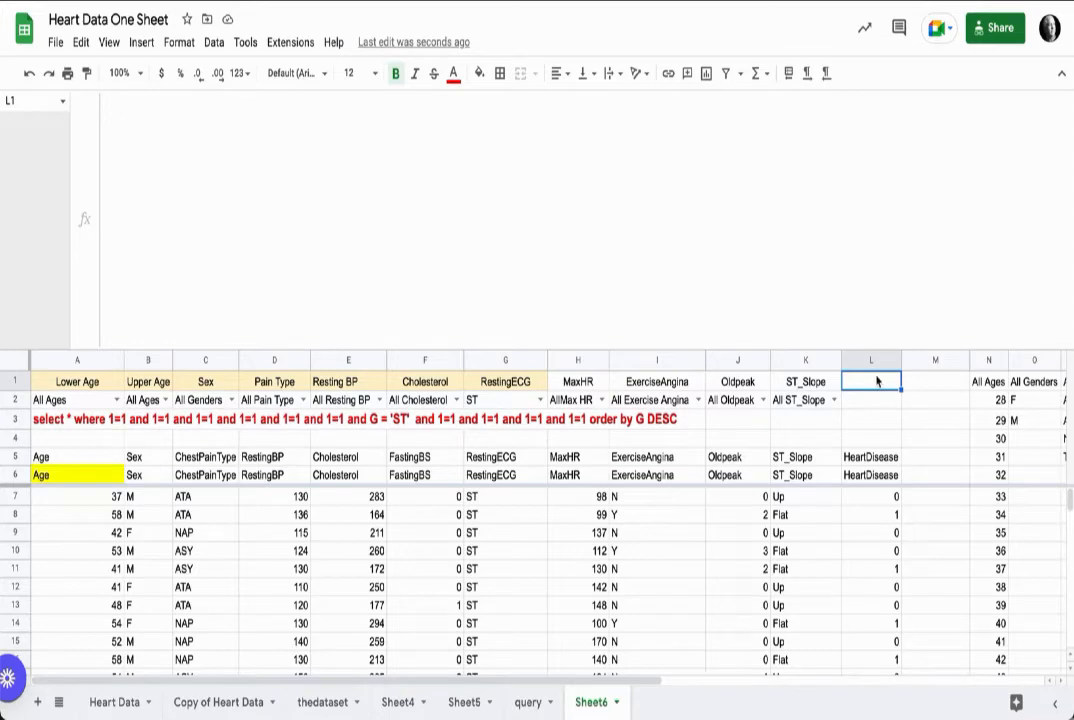
scroll(875, 386, right, 8)
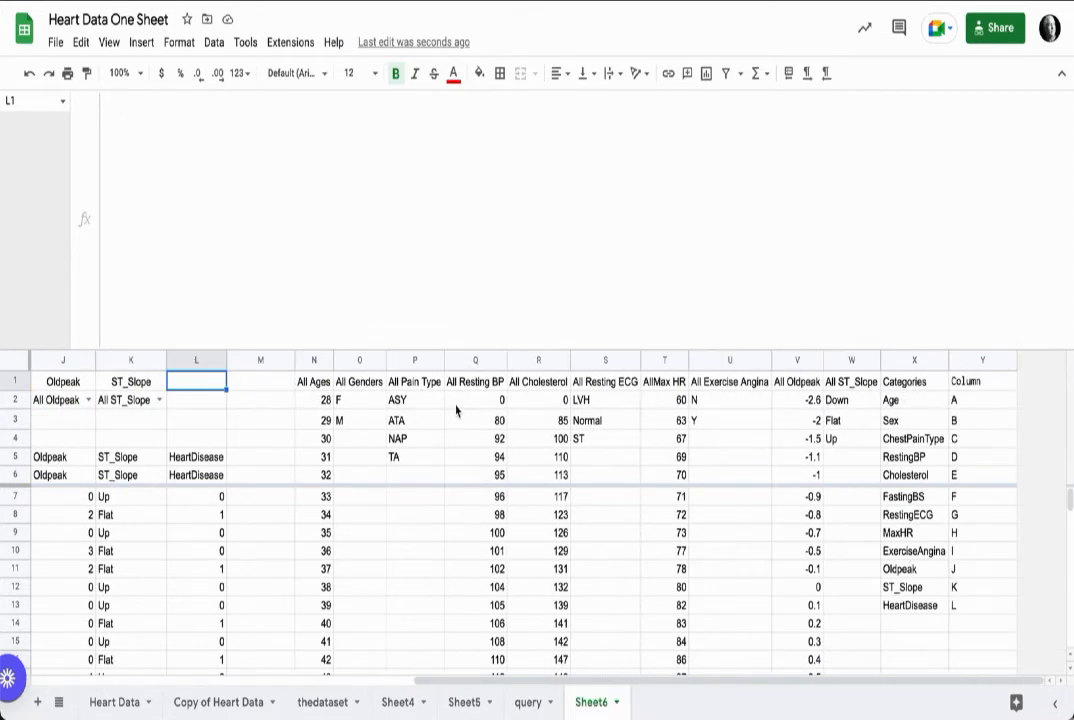
scroll(465, 408, left, 3)
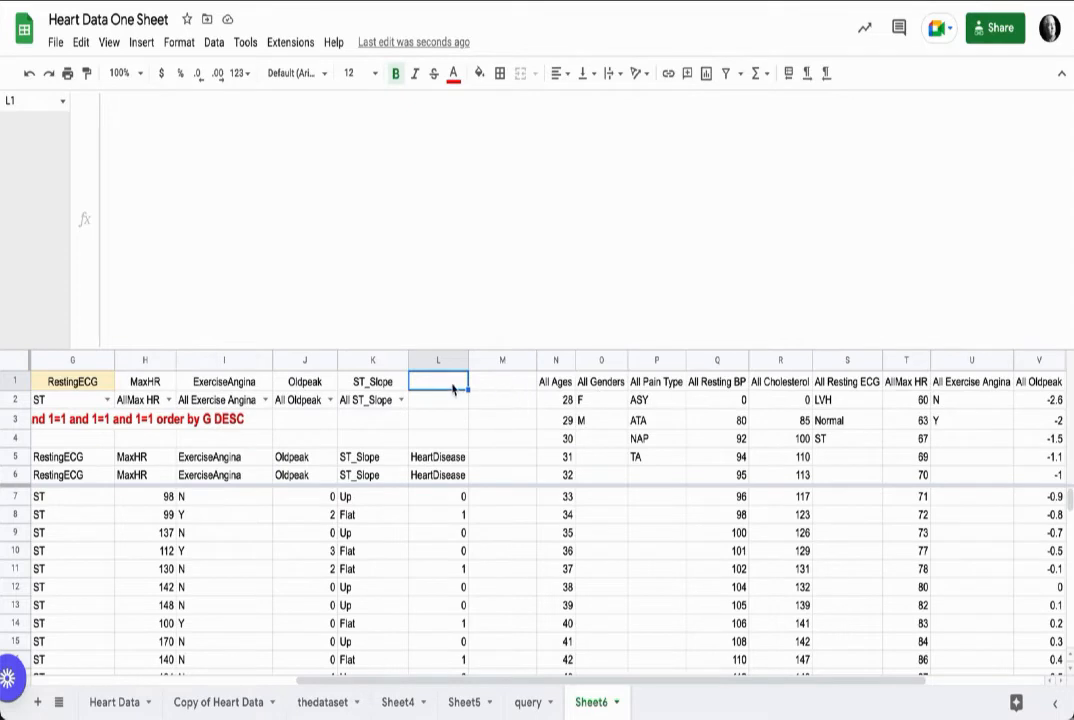
click(211, 48)
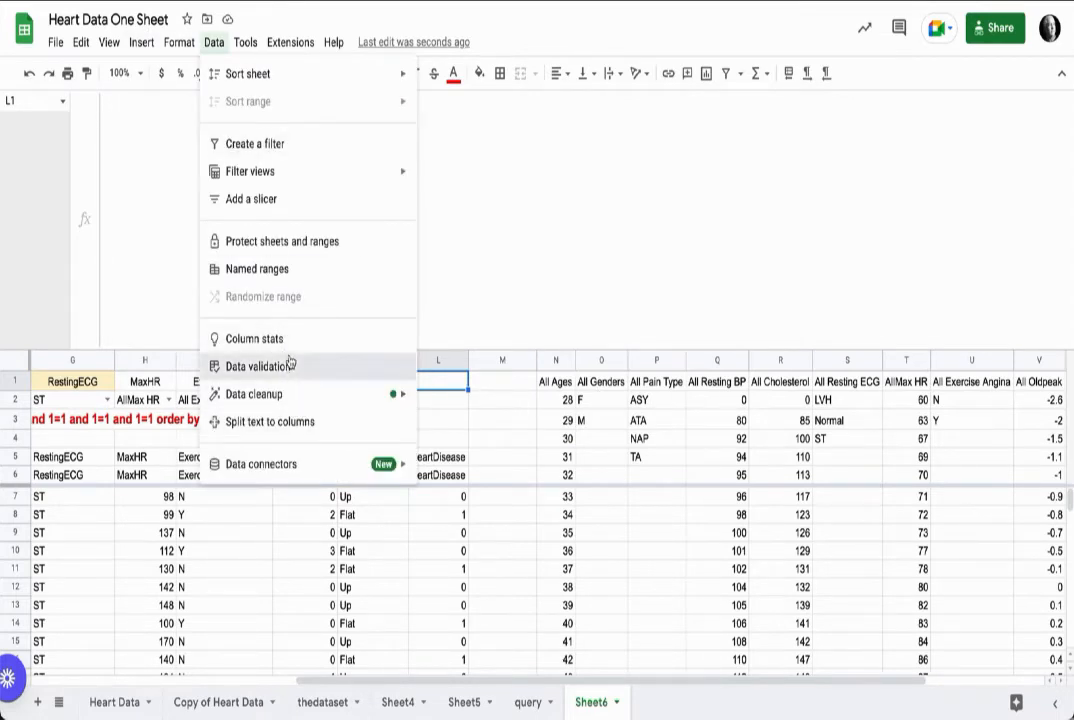
click(330, 366)
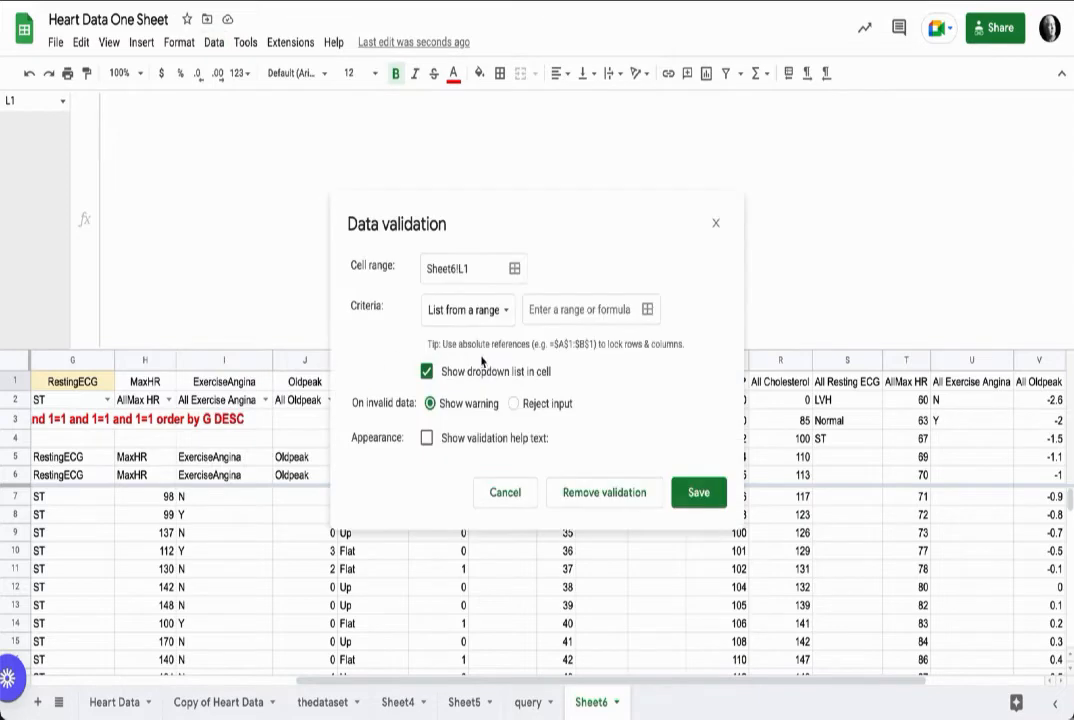
click(647, 310)
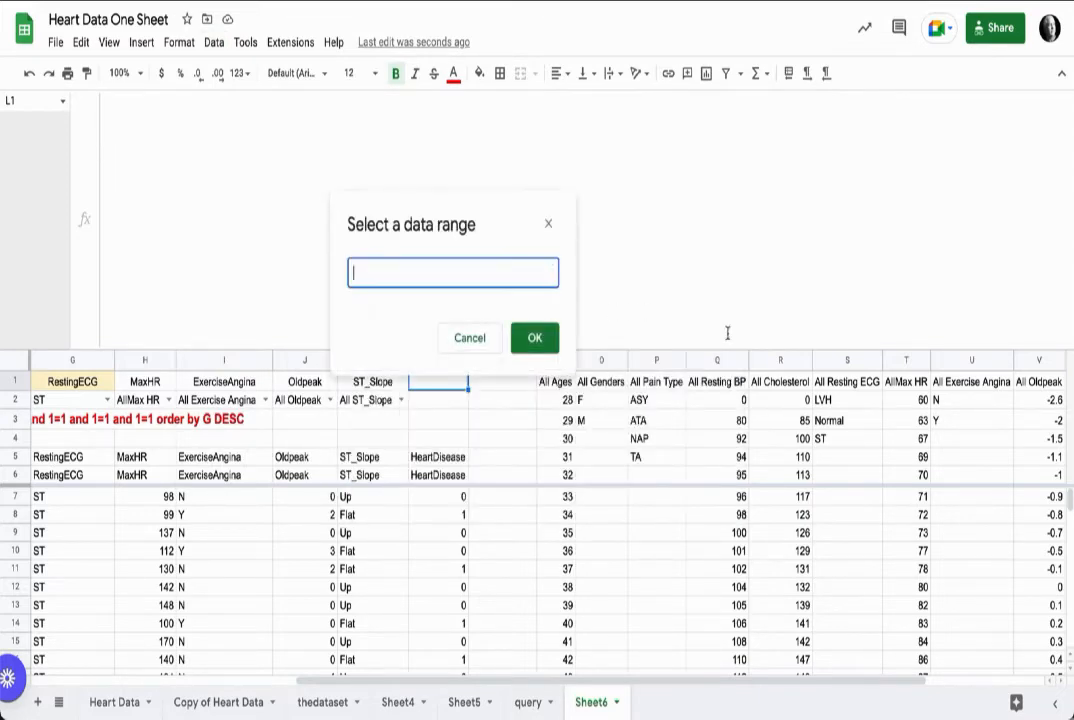
scroll(995, 417, right, 3)
drag(912, 400, 912, 438)
drag(927, 490, 916, 626)
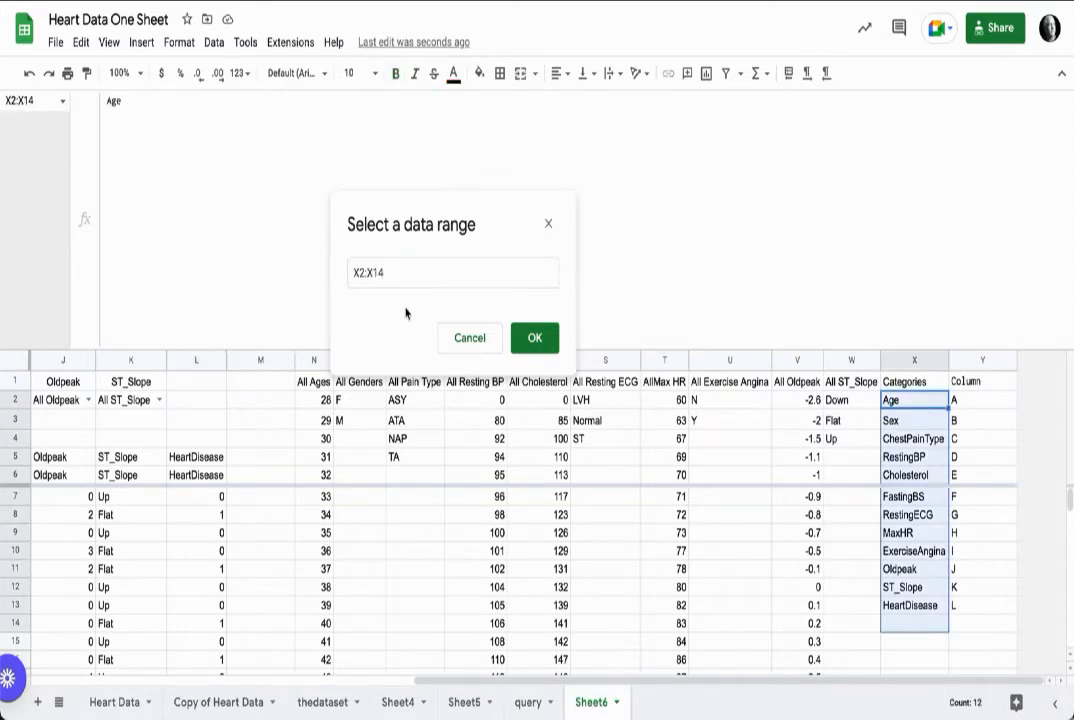
click(408, 272)
key(BackSpace)
key(BackSpace)
key(Return)
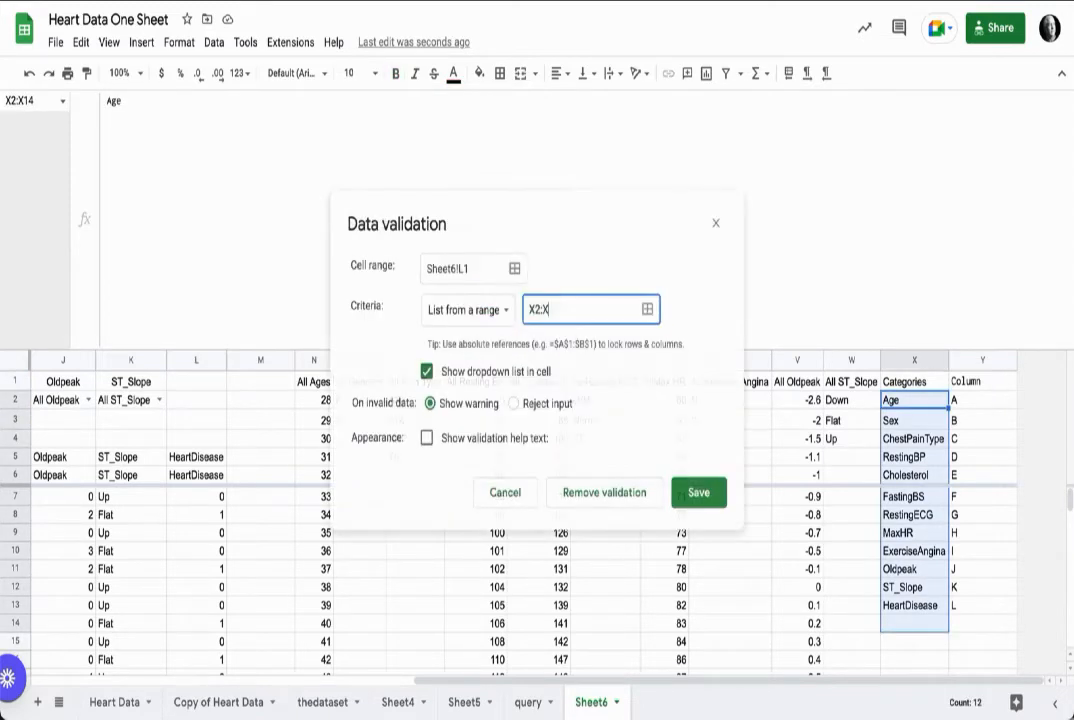
click(697, 492)
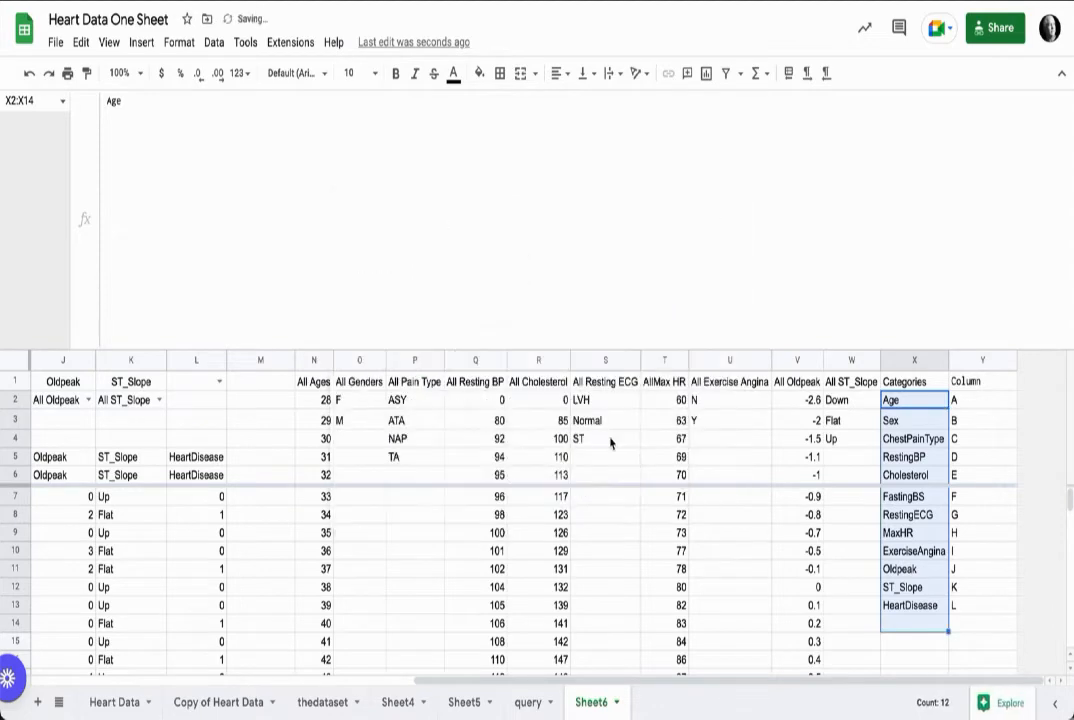
Step: Choose Age in the new L1 category dropdown
scroll(300, 402, left, 5)
scroll(300, 402, left, 2)
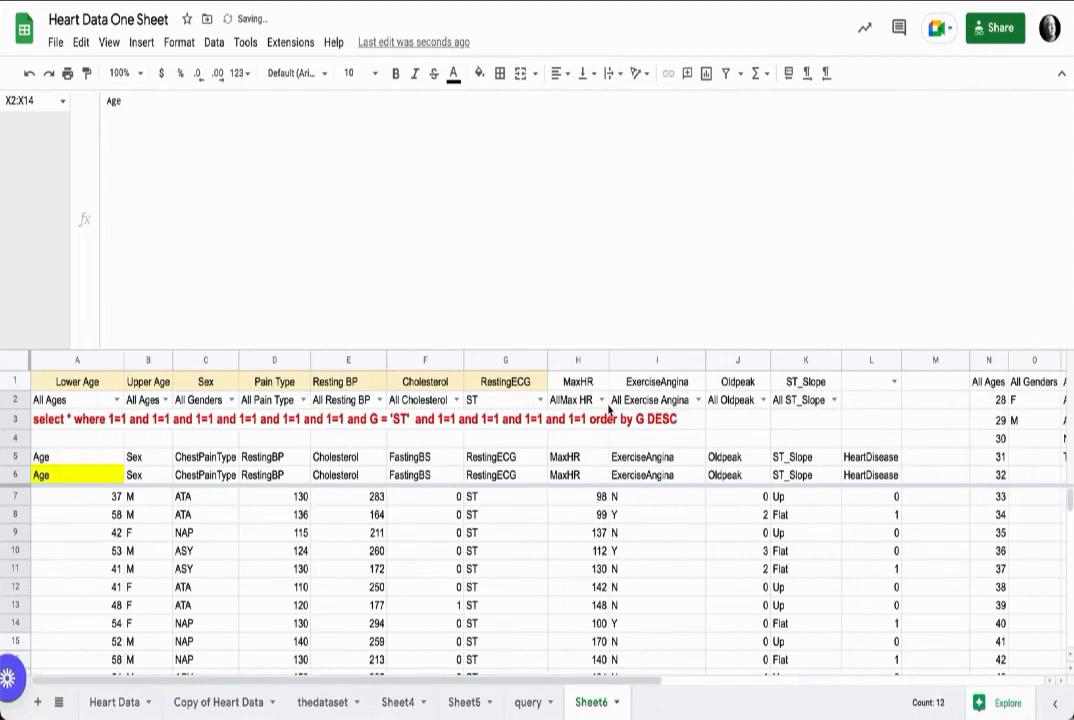
click(891, 381)
click(857, 404)
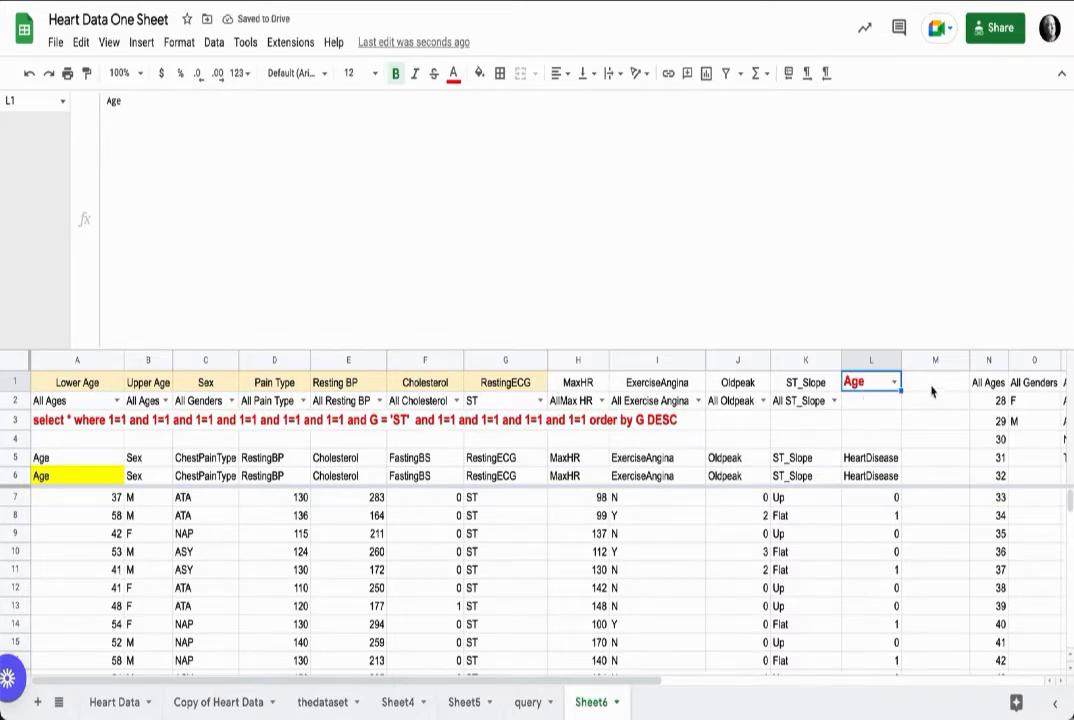
key(Tab)
Step: Add a dropdown validation list of items A-Z,Z-A to M1 and choose A-Z
click(215, 44)
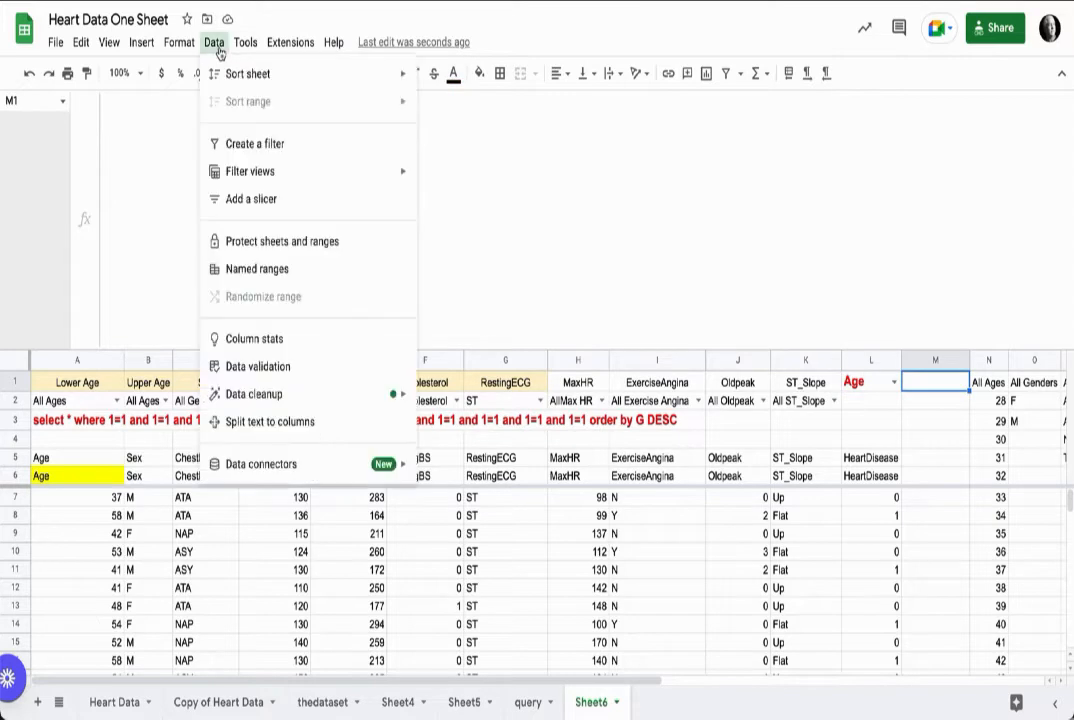
click(312, 366)
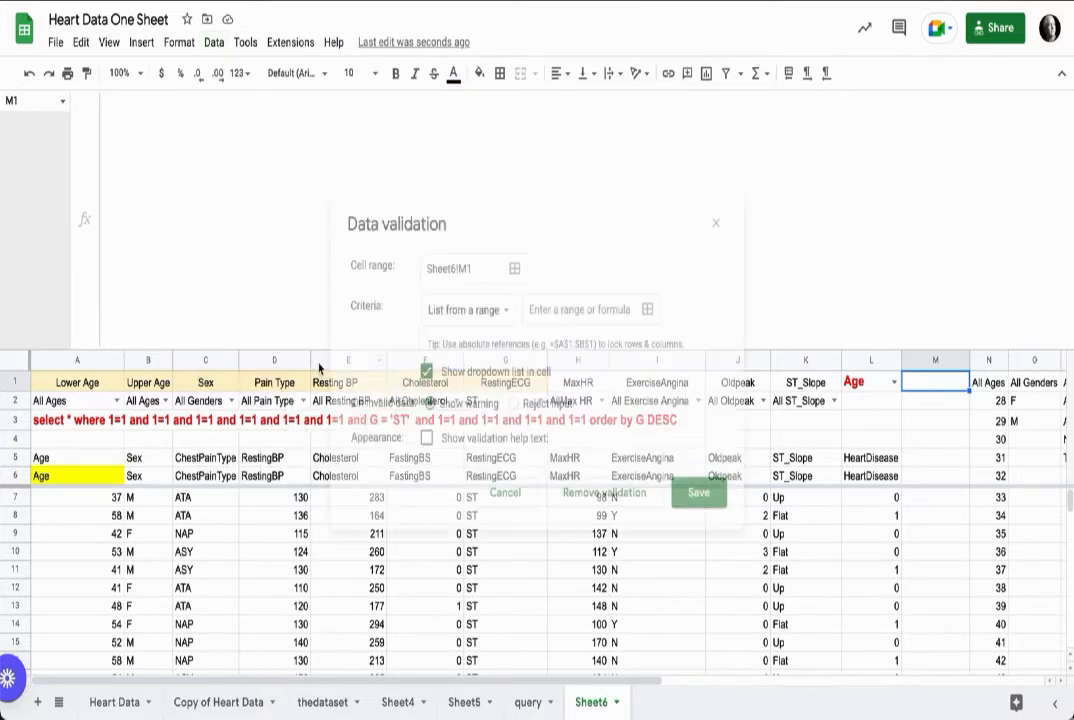
click(506, 312)
click(479, 341)
click(535, 311)
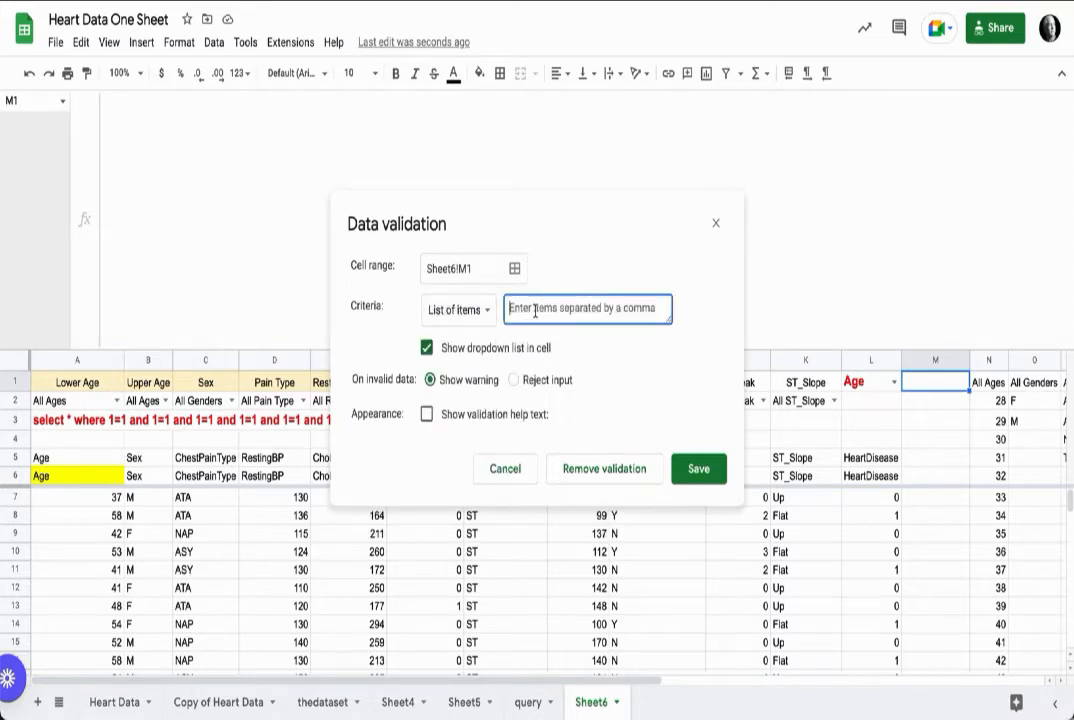
text(A-Z,Z-a)
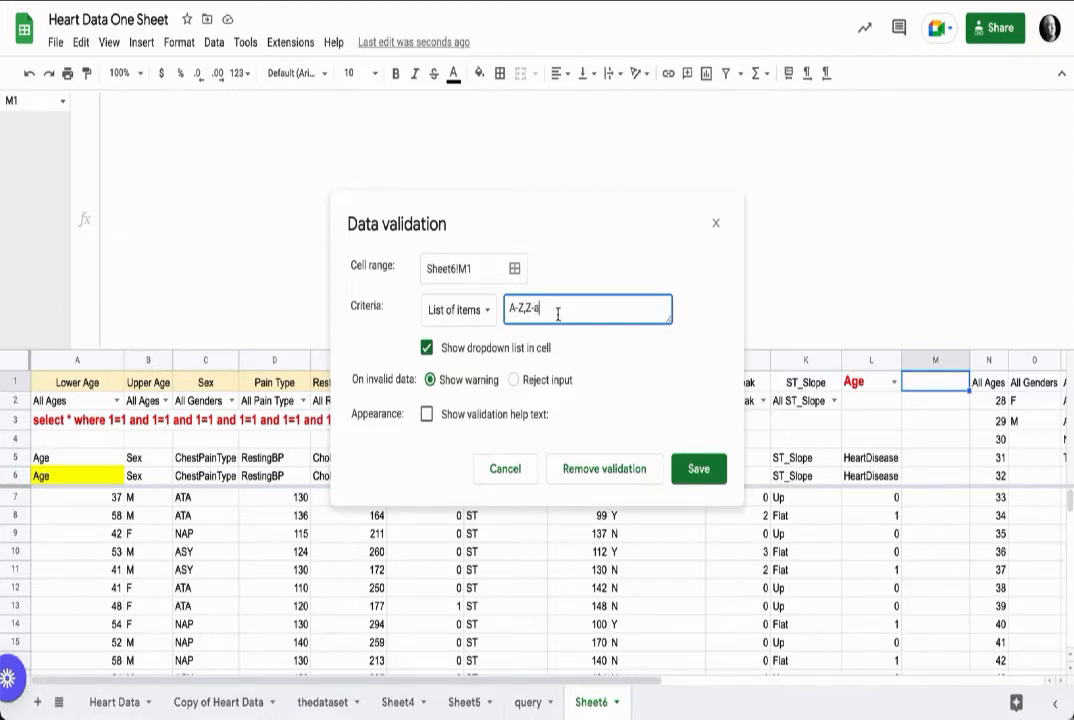
key(BackSpace)
text(A)
click(698, 469)
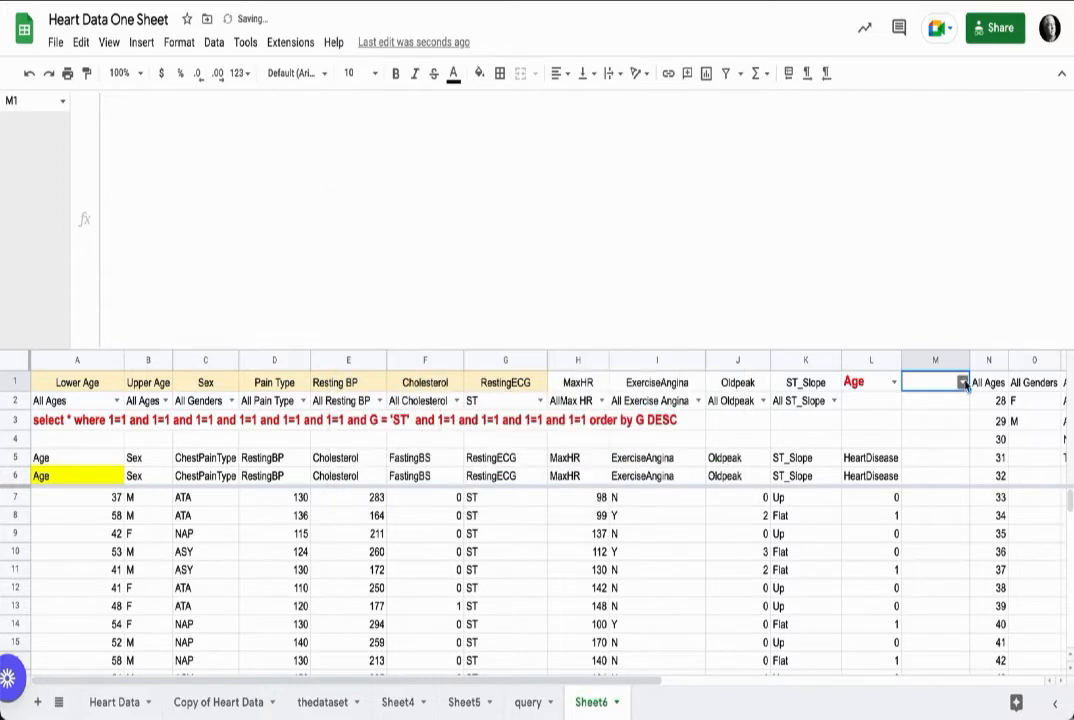
click(961, 382)
click(937, 405)
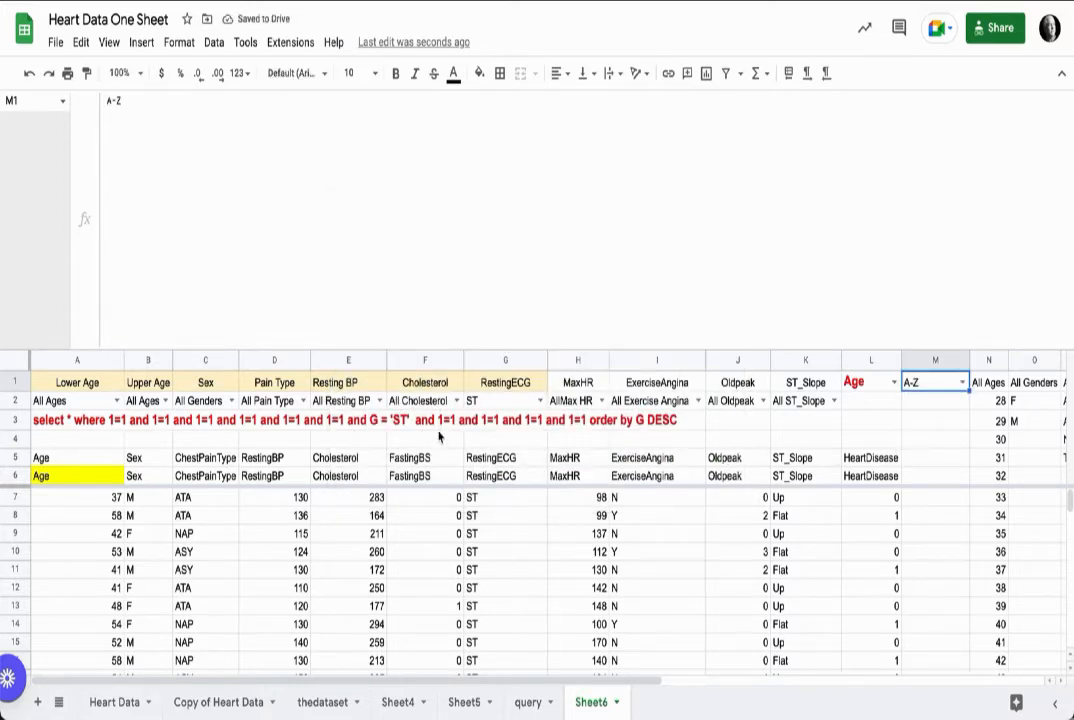
Step: Edit the A3 order-by clause so VLOOKUP's key points to the L column category cell and the sort test checks M1 for A-Z
click(80, 420)
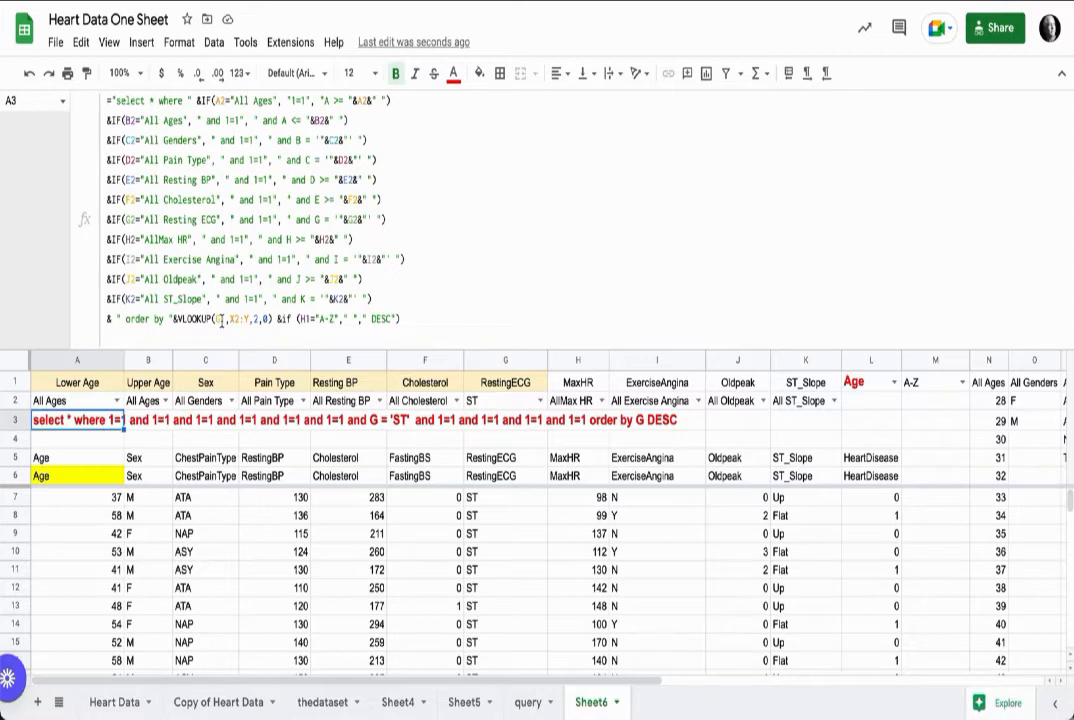
click(221, 321)
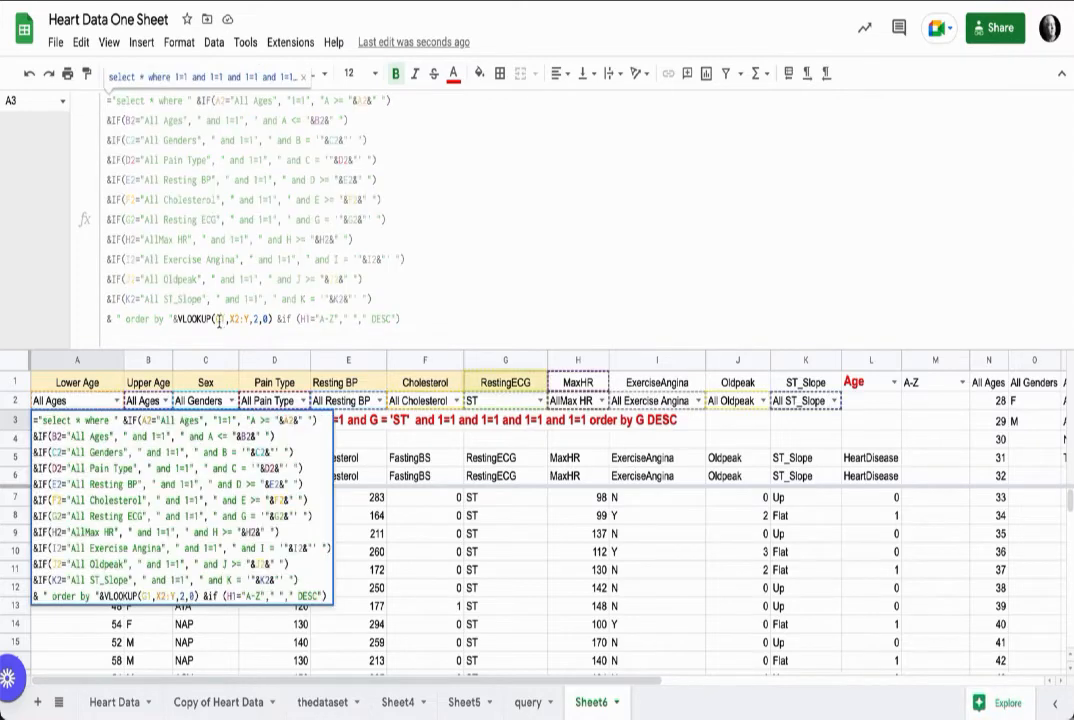
click(218, 321)
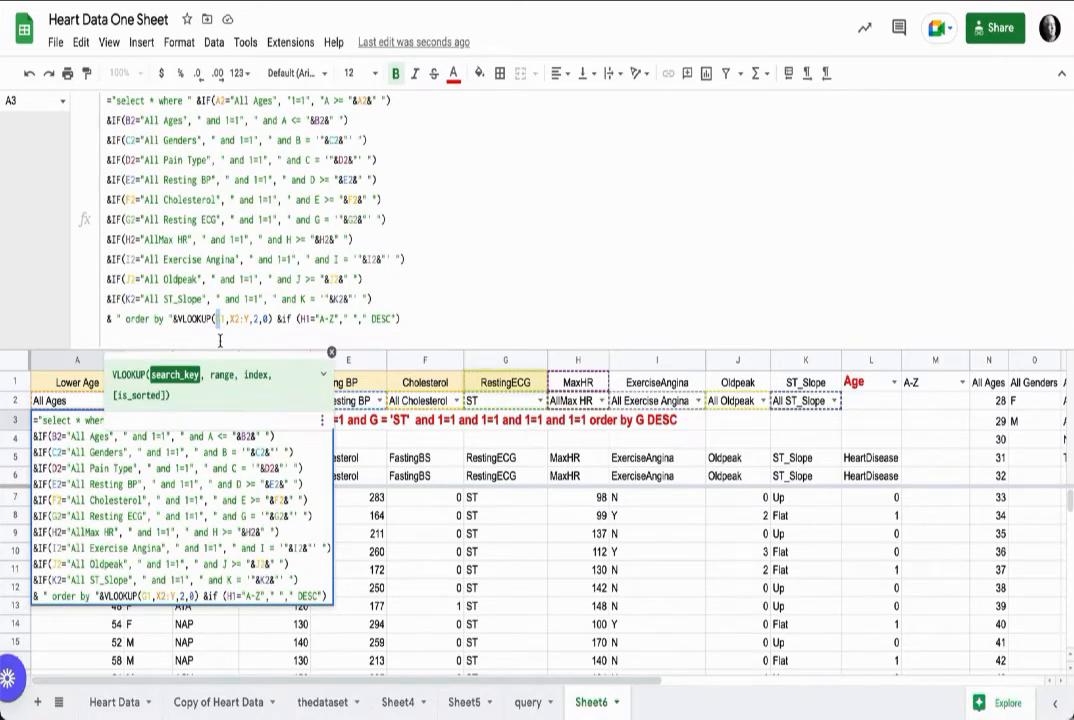
text(L1)
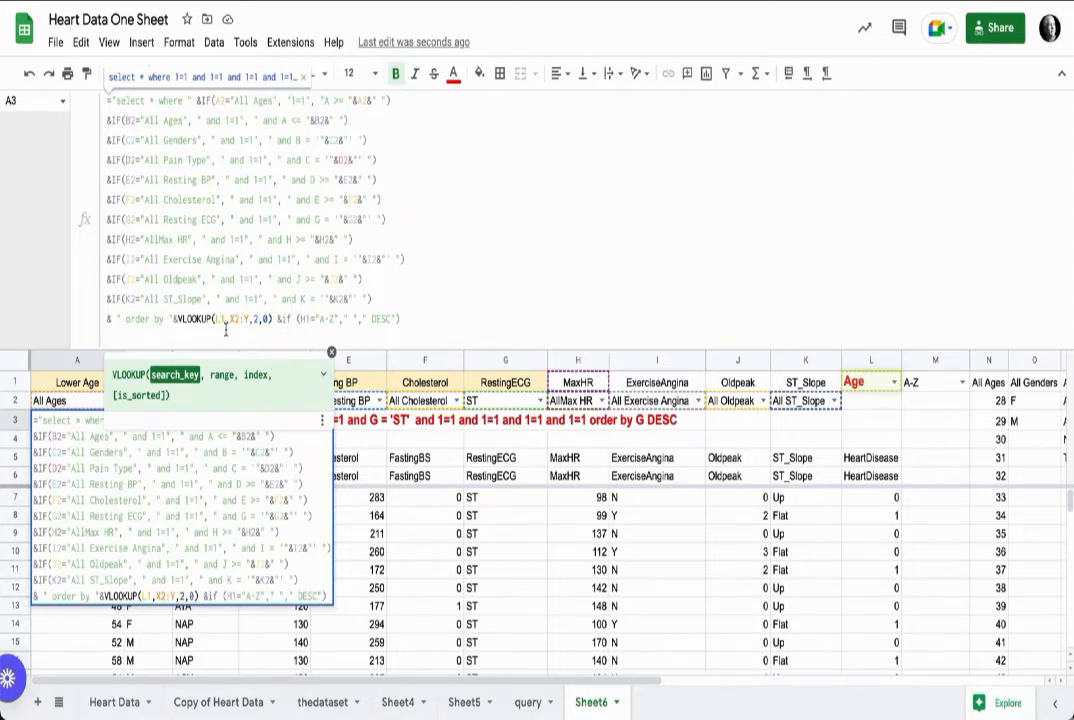
key(BackSpace)
text(2)
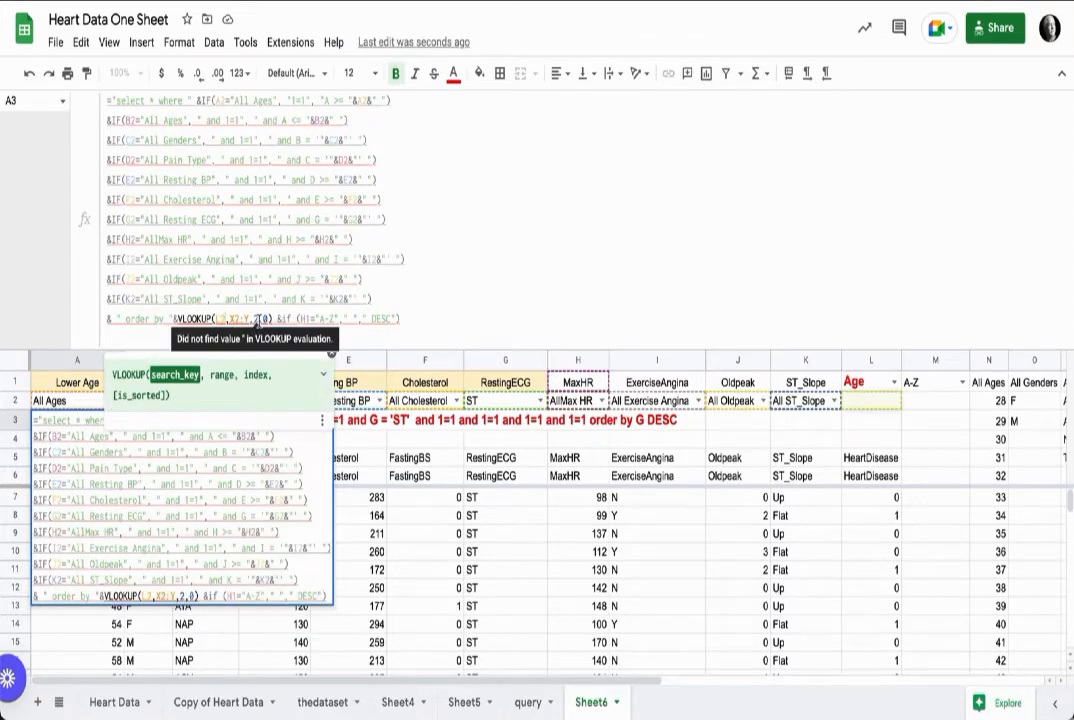
scroll(1021, 395, right, 7)
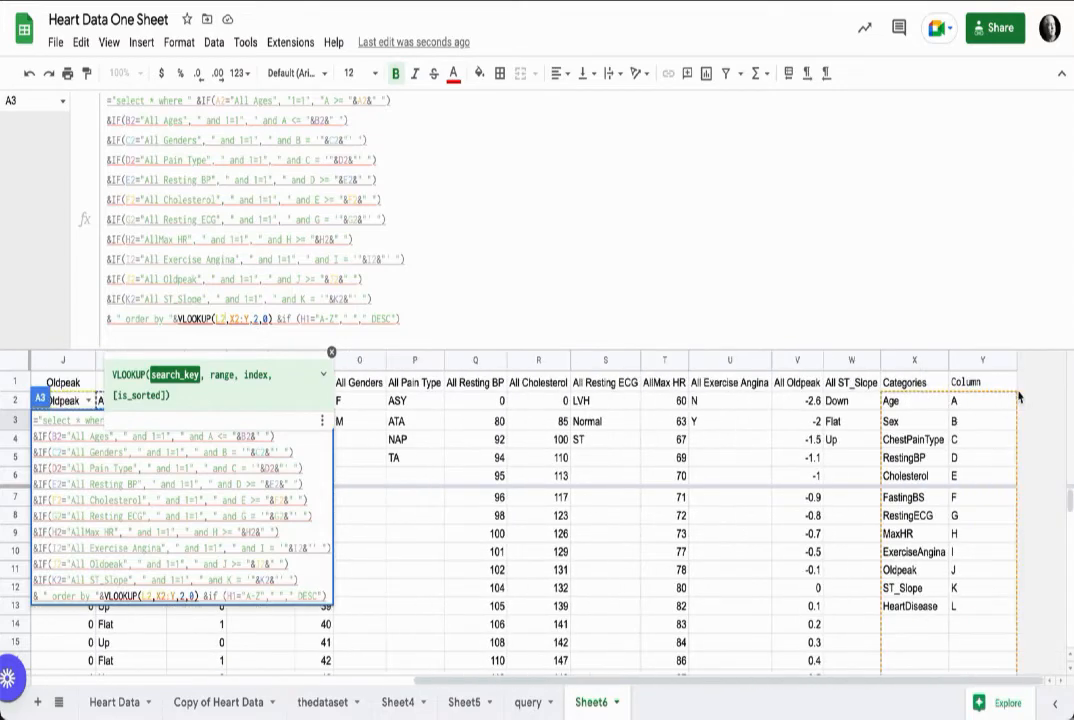
scroll(1019, 397, left, 7)
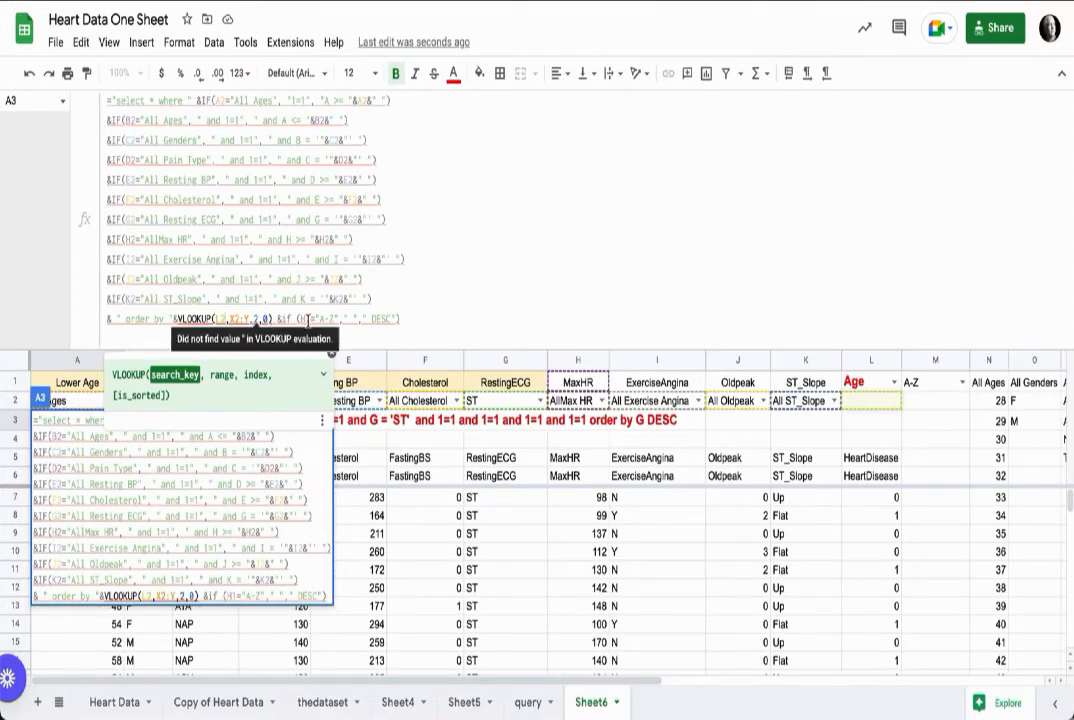
click(316, 319)
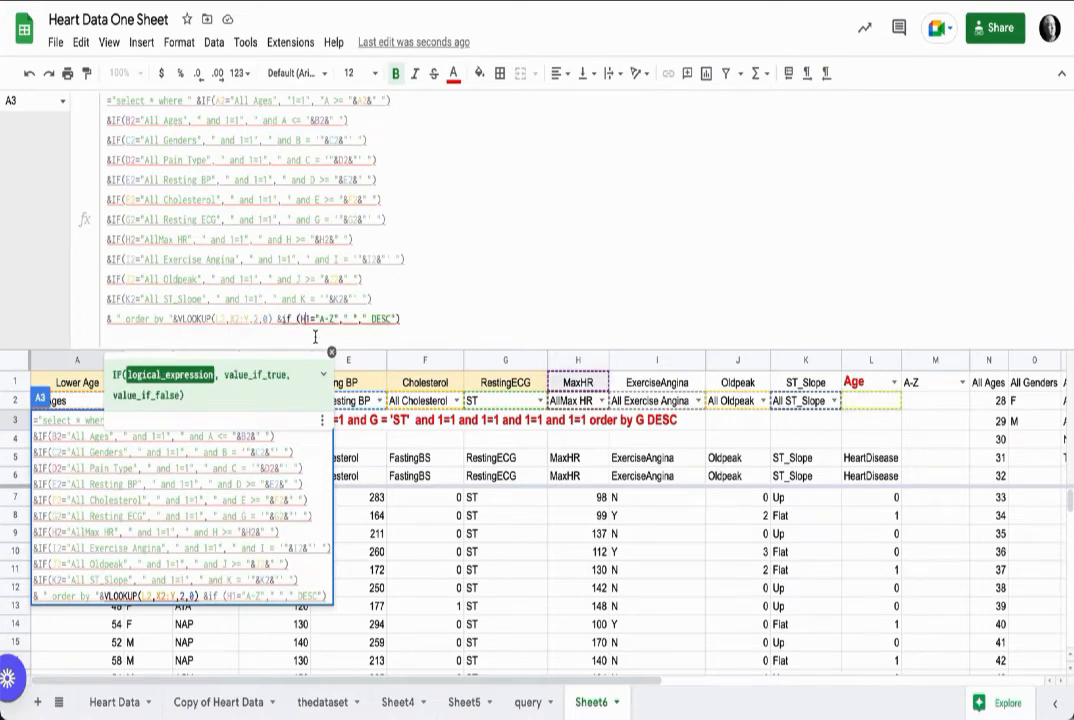
key(BackSpace)
text(M)
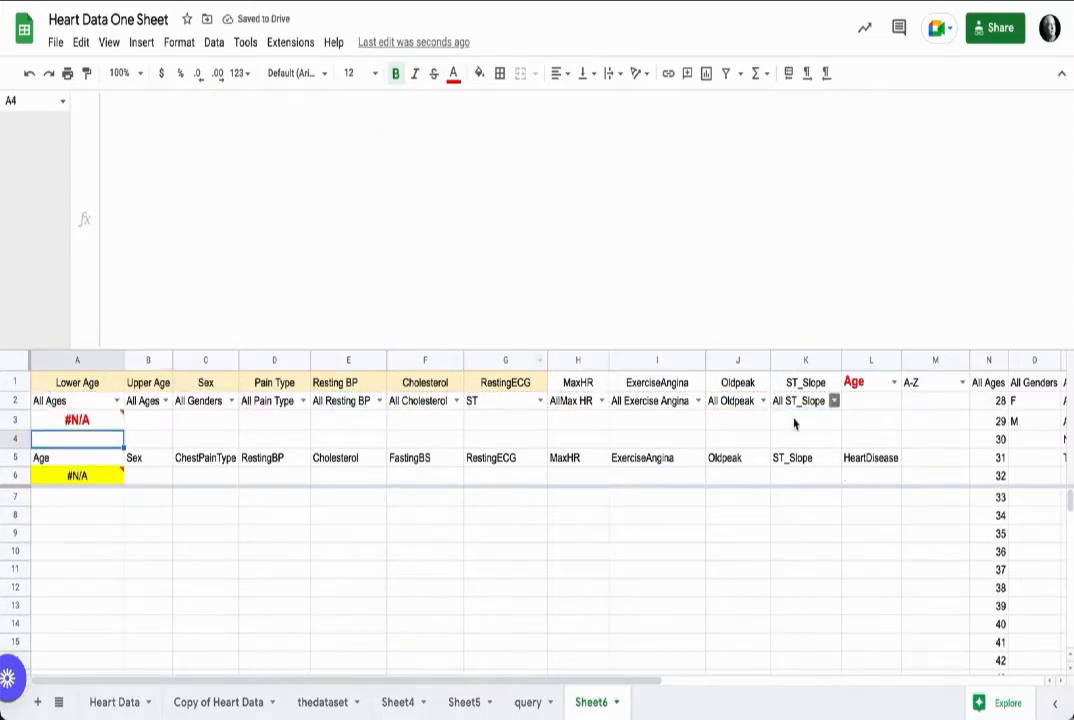
click(79, 421)
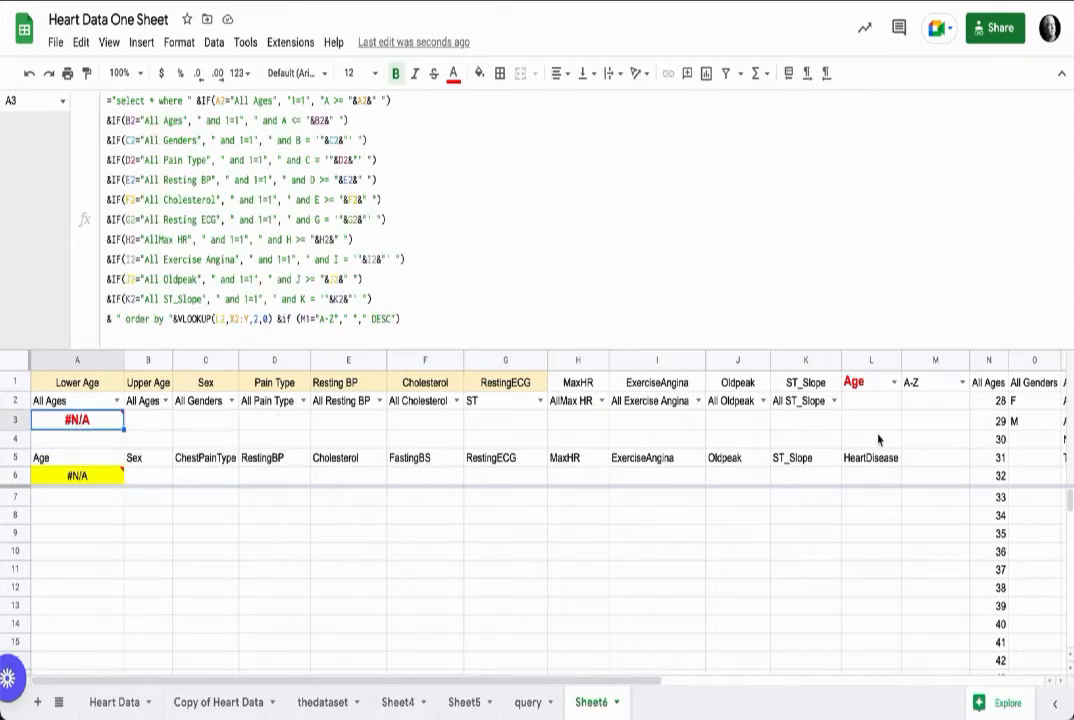
Step: Copy the category and sort dropdowns from L1:M1 down into L2:M2, then clear L1:M1
click(872, 383)
drag(881, 386, 906, 381)
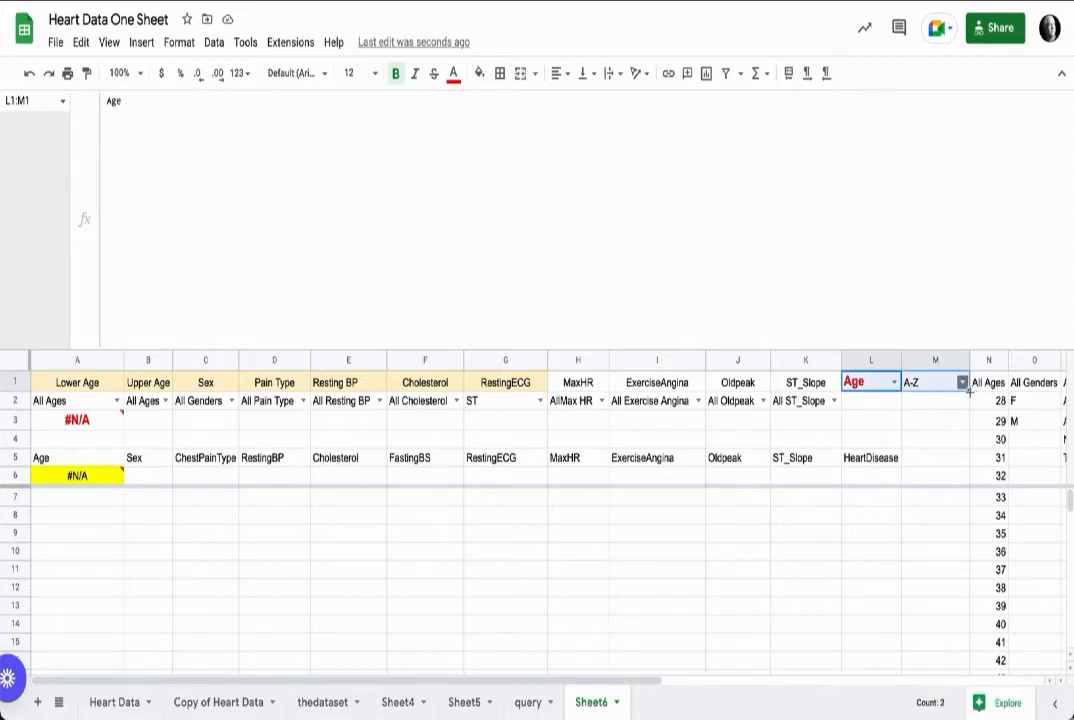
drag(969, 392, 962, 406)
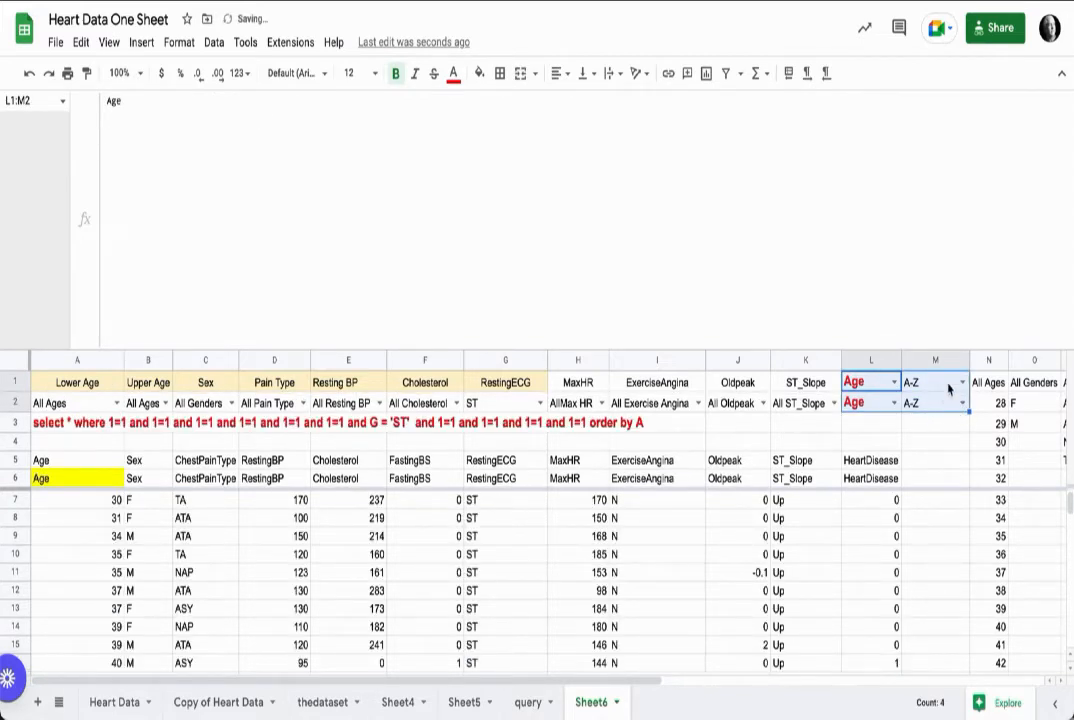
drag(884, 387, 918, 386)
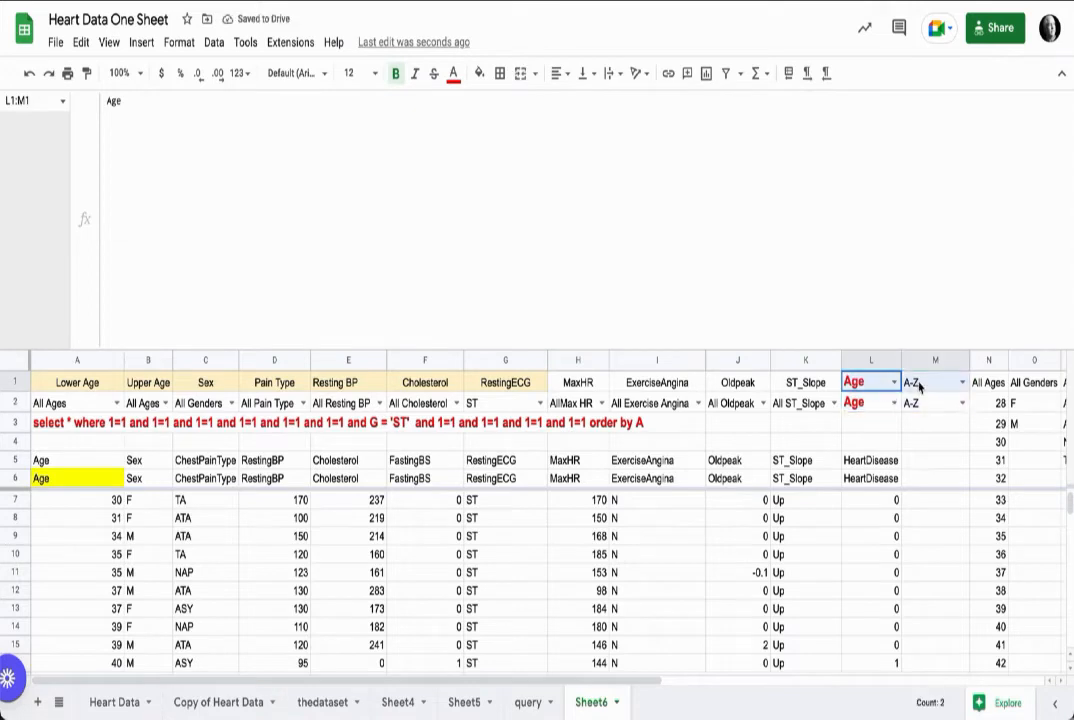
key(Delete)
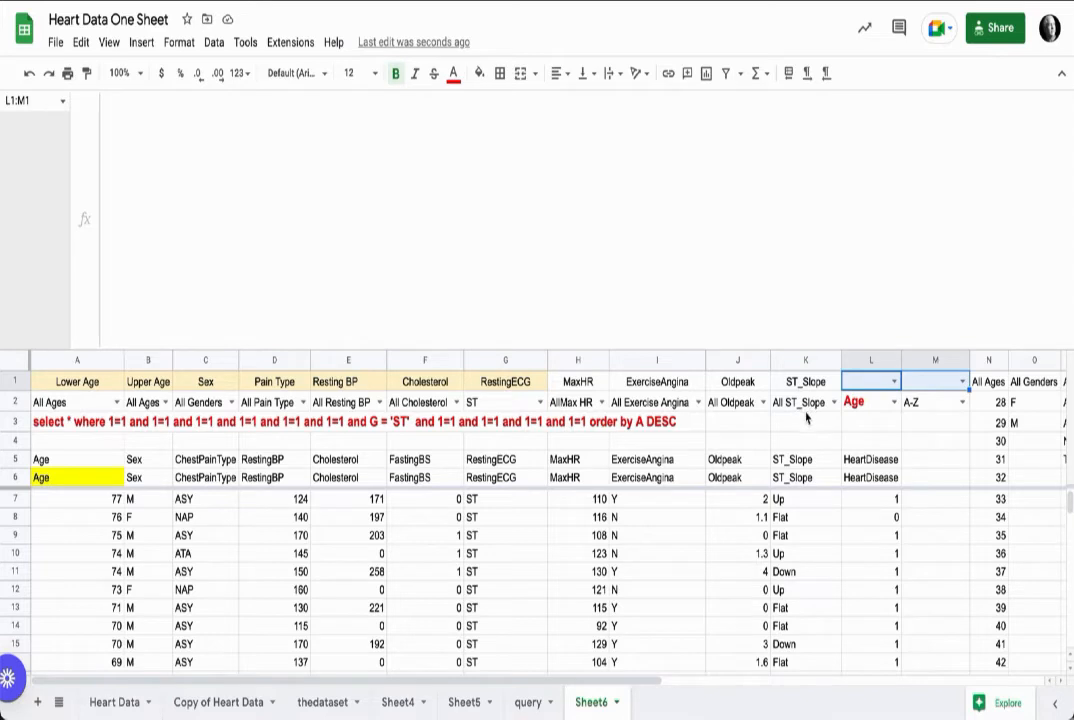
Step: Set the Resting ECG filter in G2 to All Resting ECG
click(540, 402)
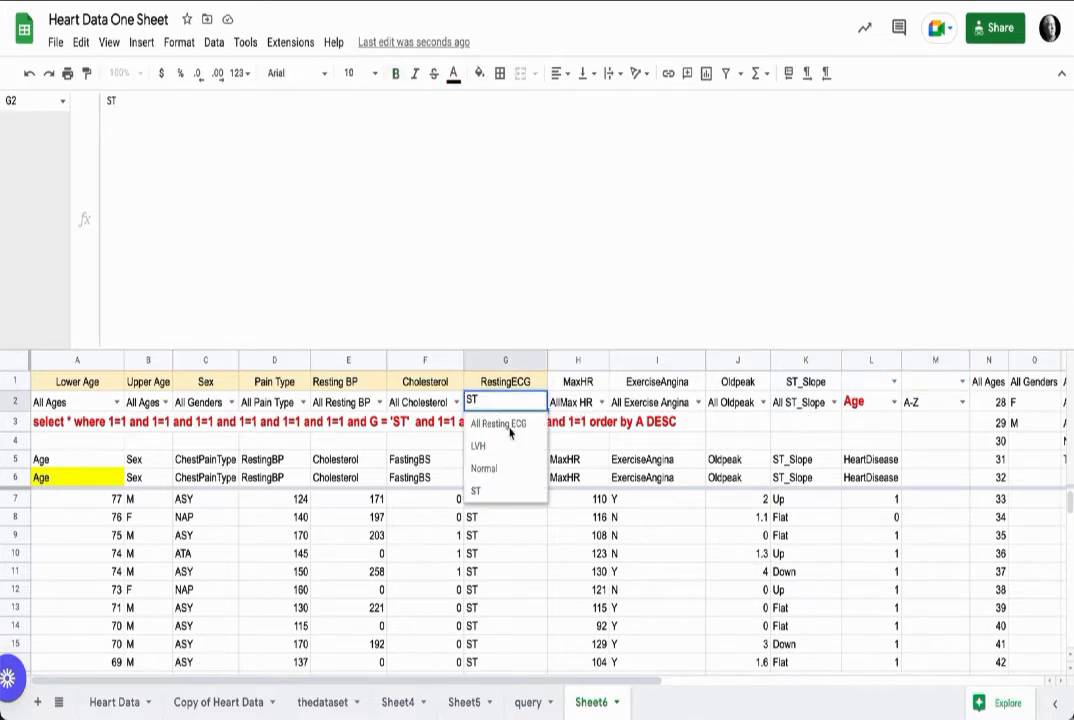
click(508, 424)
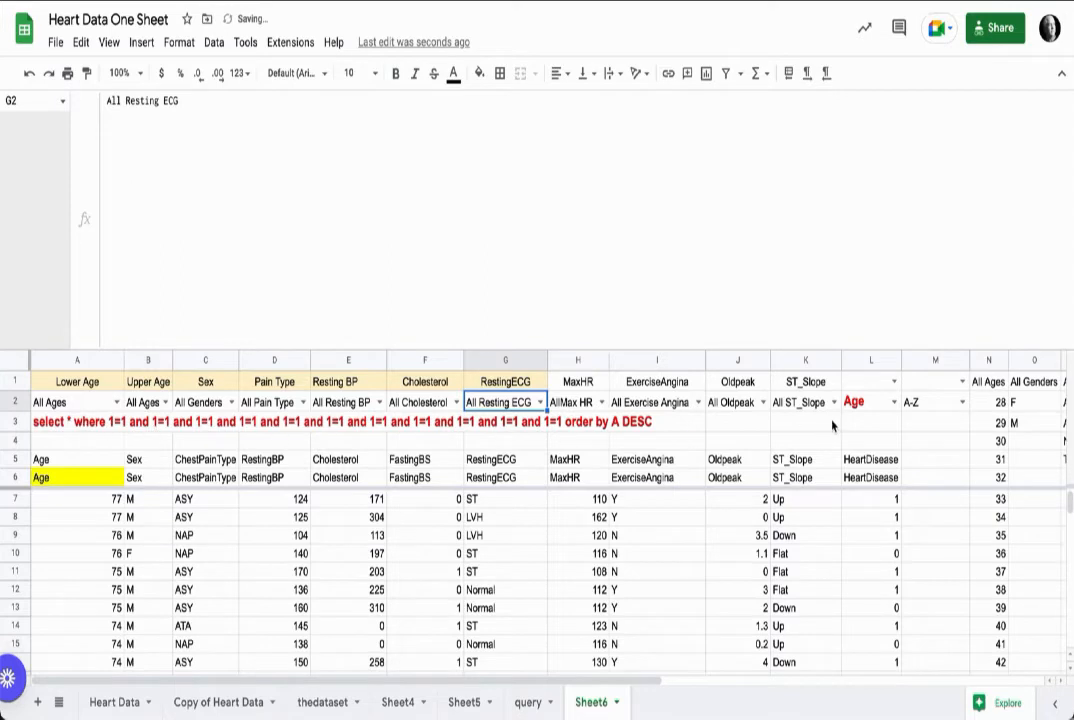
Step: Enter =COUNTA(A7:A) in L3 to count the query's result rows
click(857, 428)
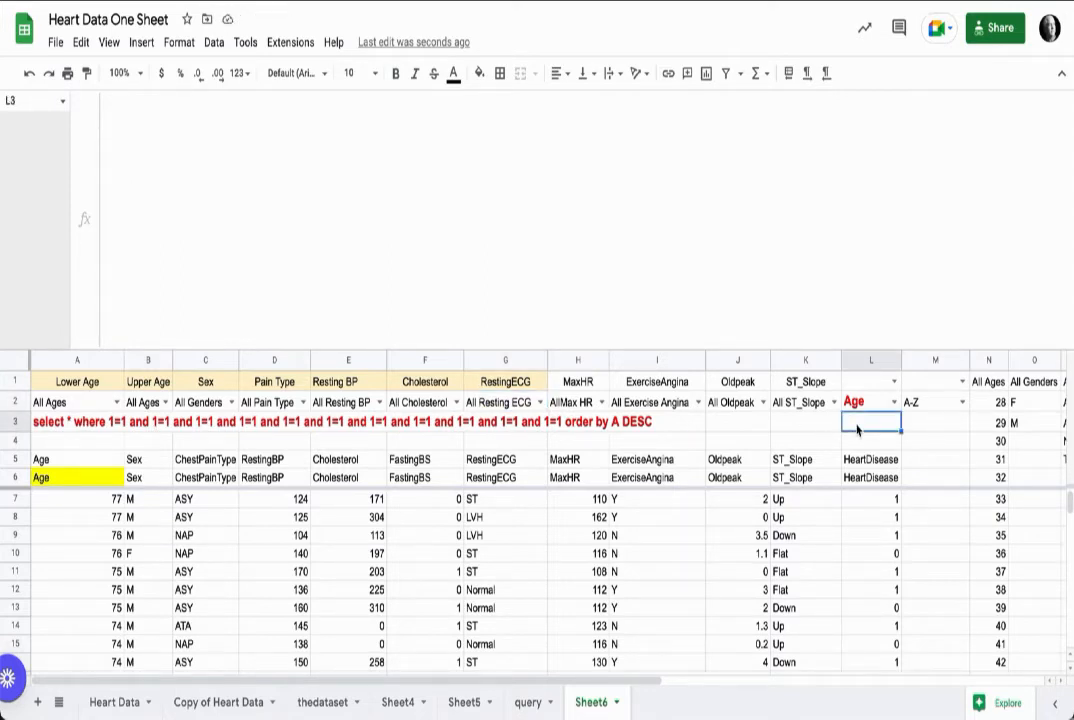
text(=counta)
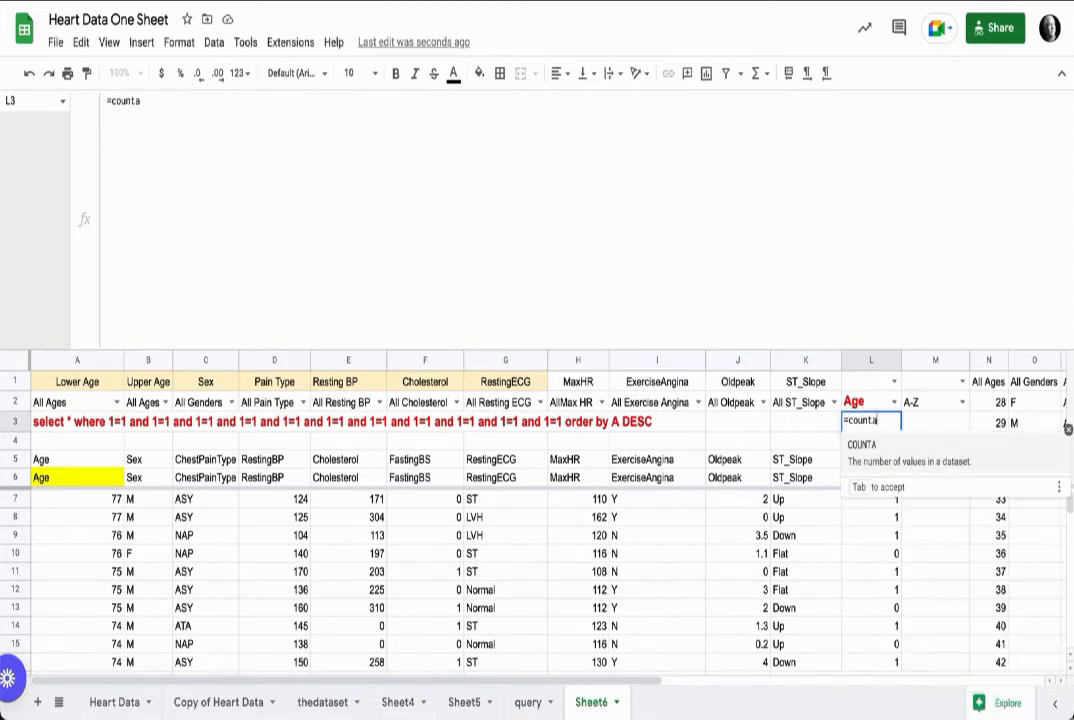
key(Tab)
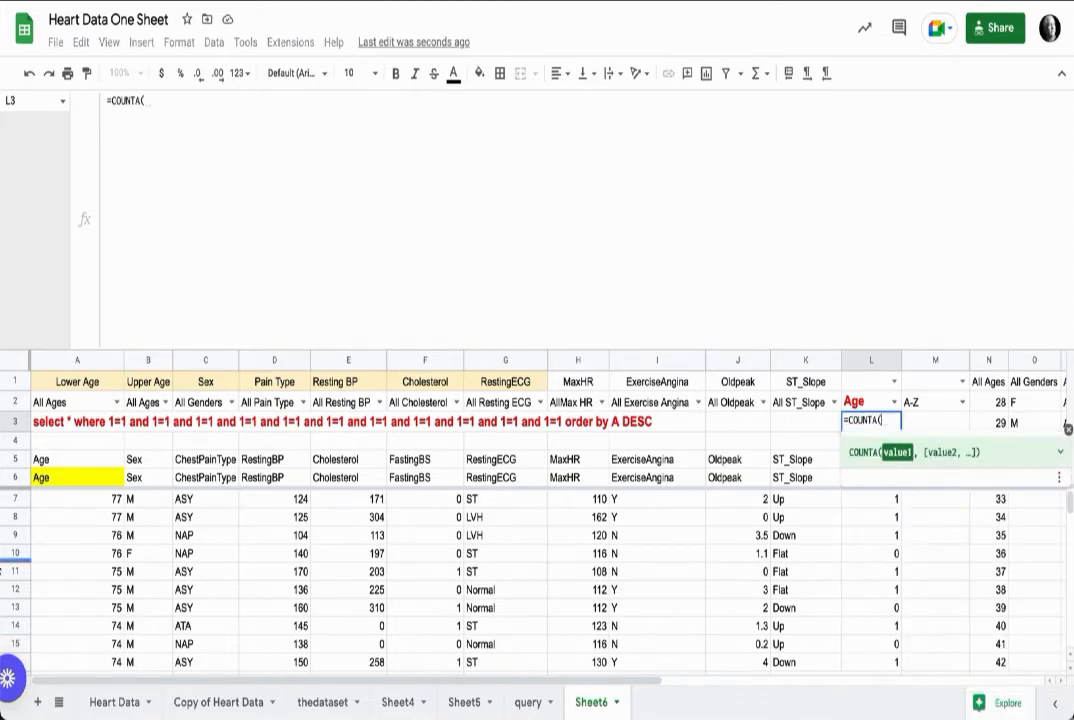
drag(76, 482, 77, 499)
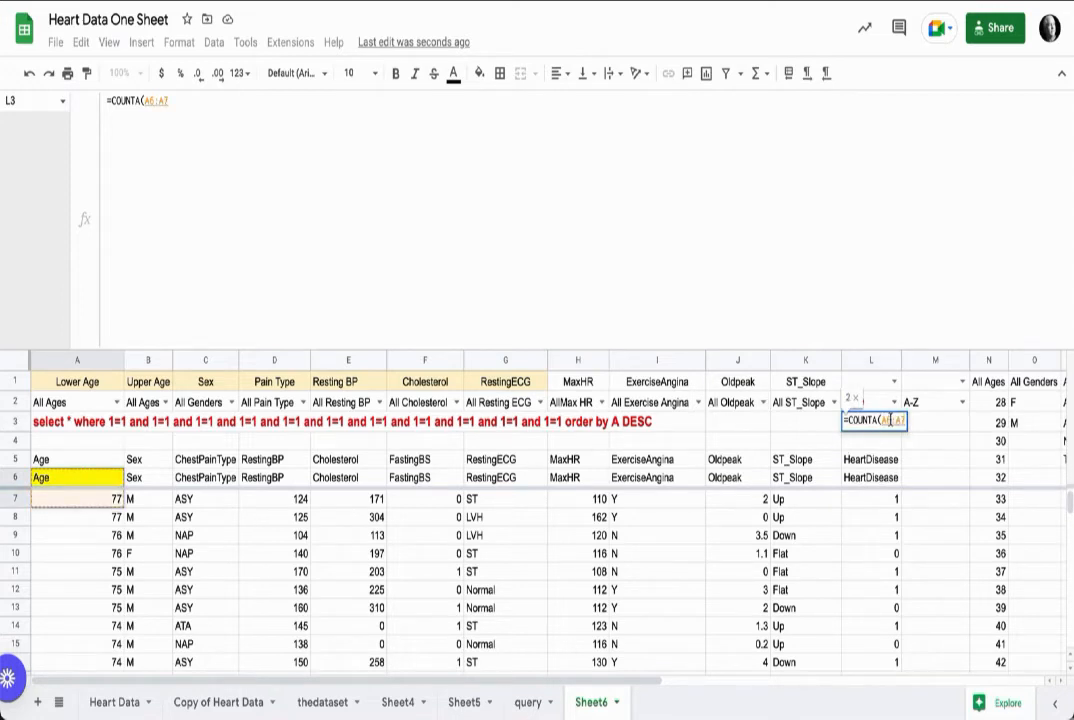
click(890, 421)
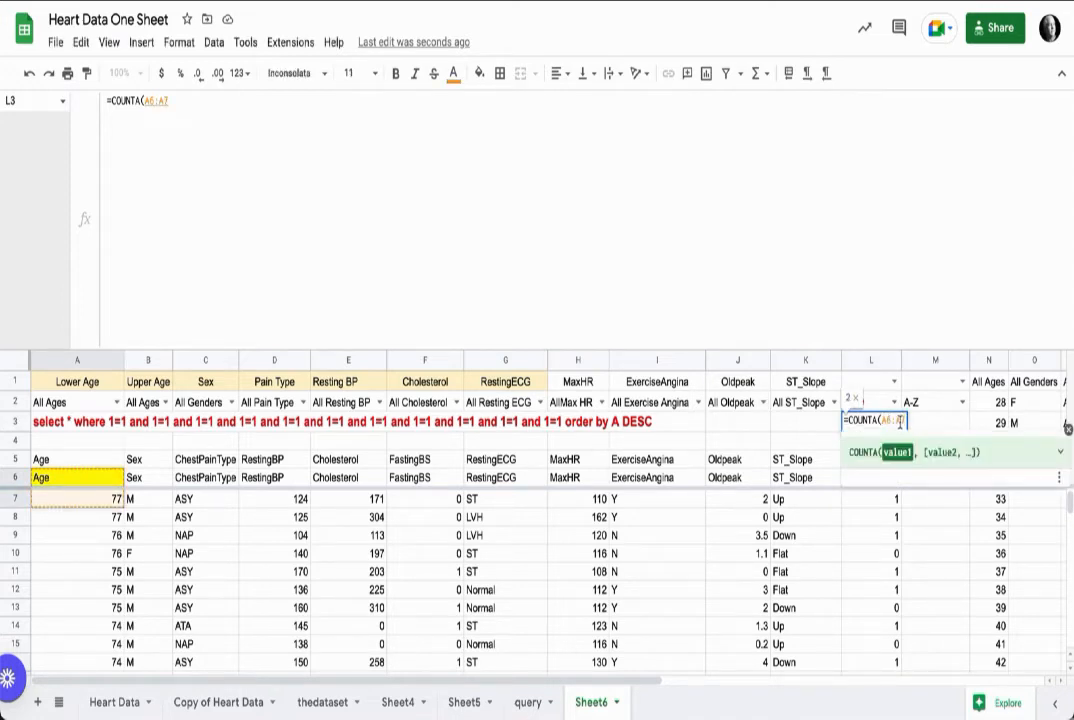
key(BackSpace)
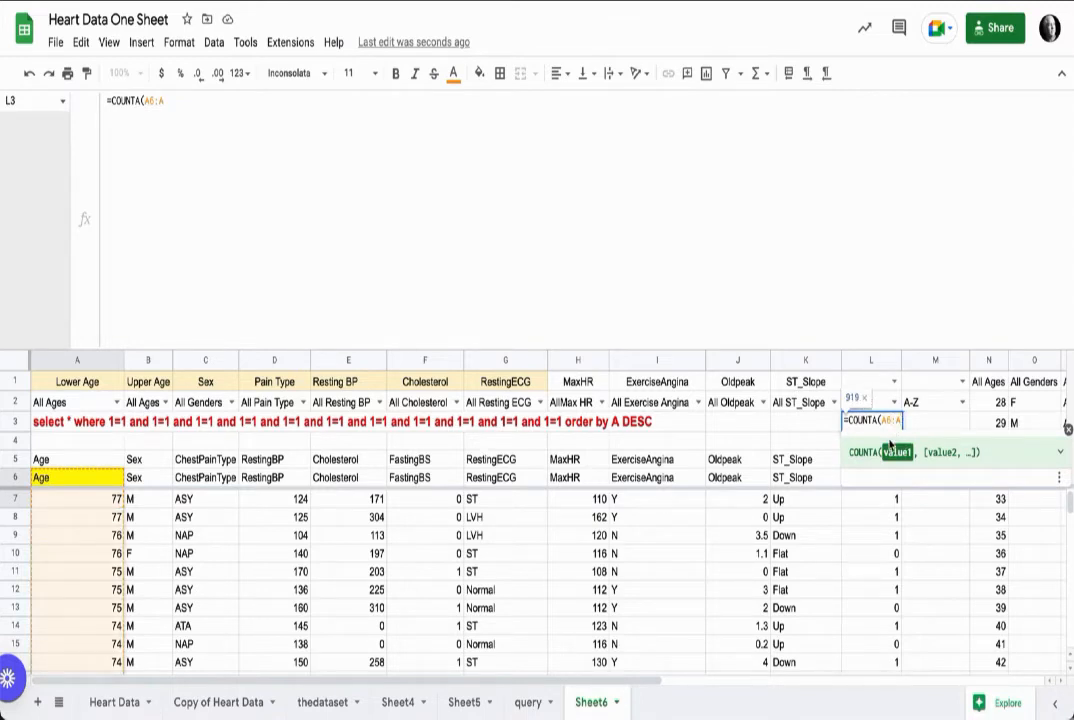
key(Left)
key(Left)
key(BackSpace)
text(7)
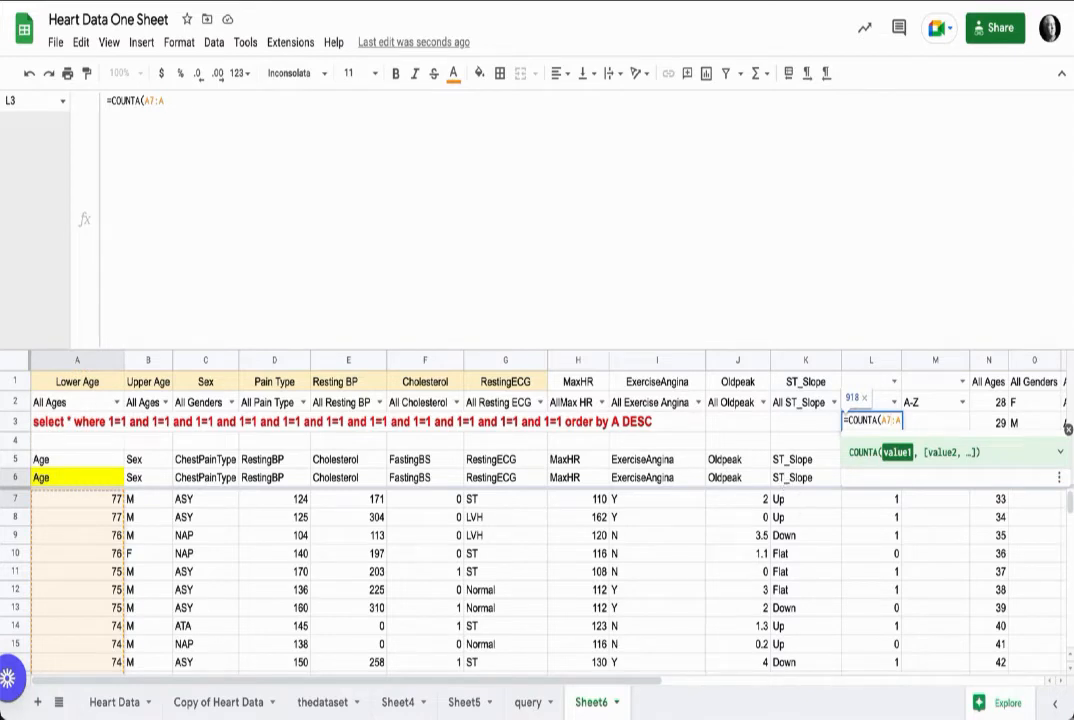
key(Return)
click(886, 421)
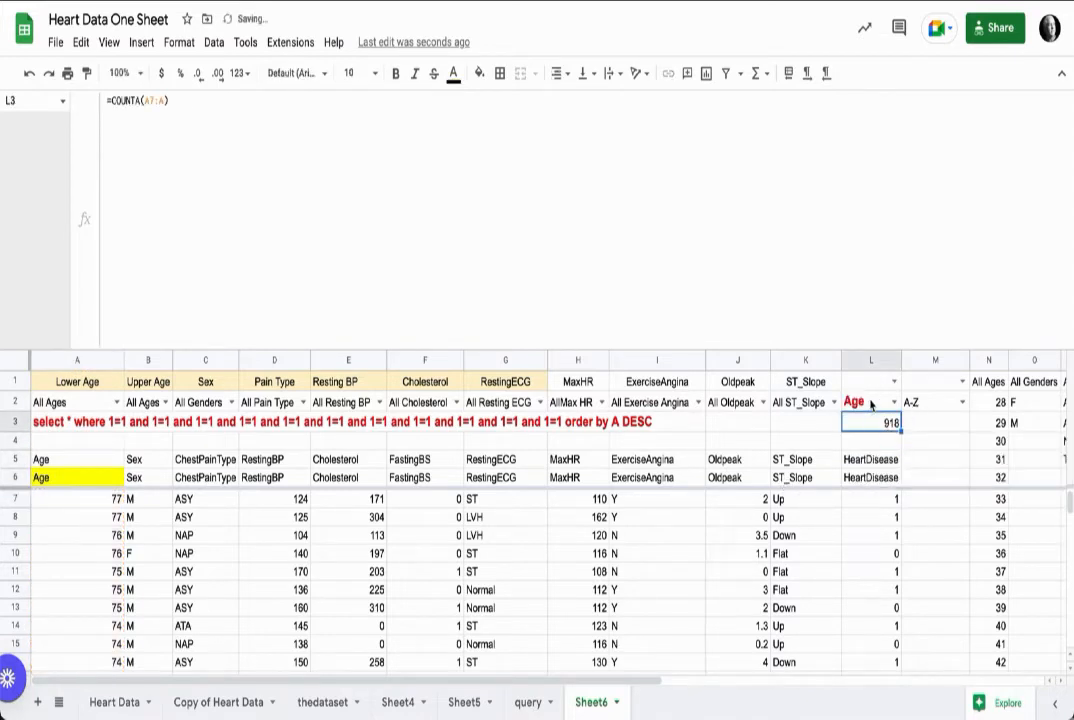
Step: Copy the formatting of L2 onto the L3 count with the paint format tool
click(871, 403)
click(87, 73)
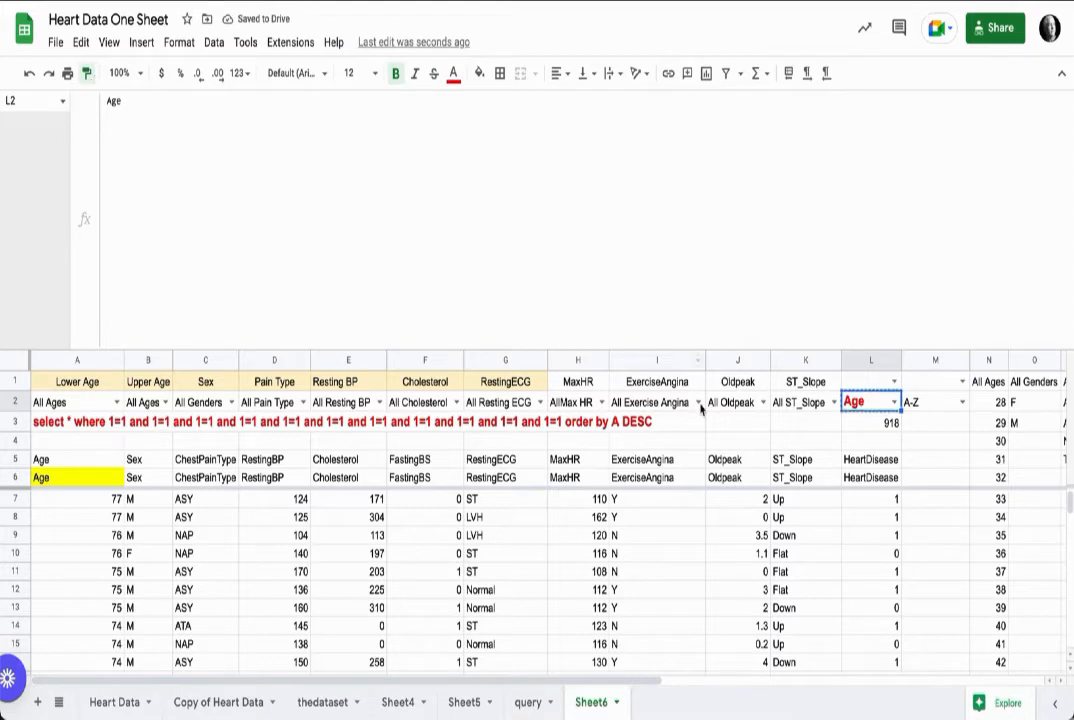
click(884, 424)
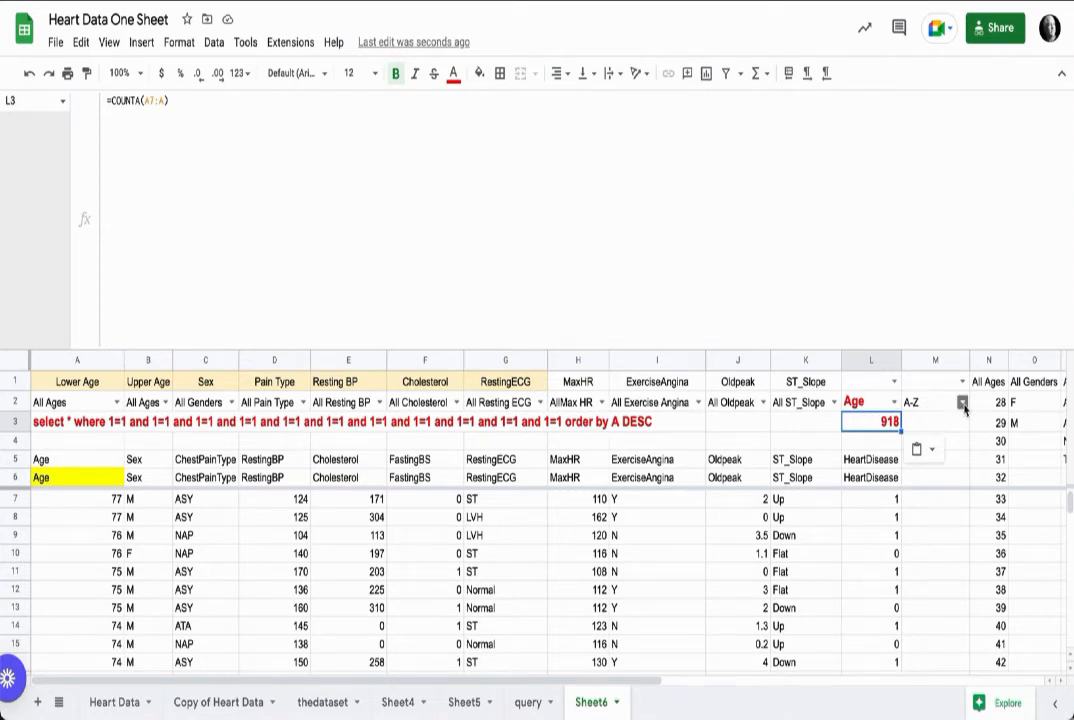
Step: Choose Z-A in the M2 sort dropdown and select A3 to review its formula
click(961, 402)
click(952, 443)
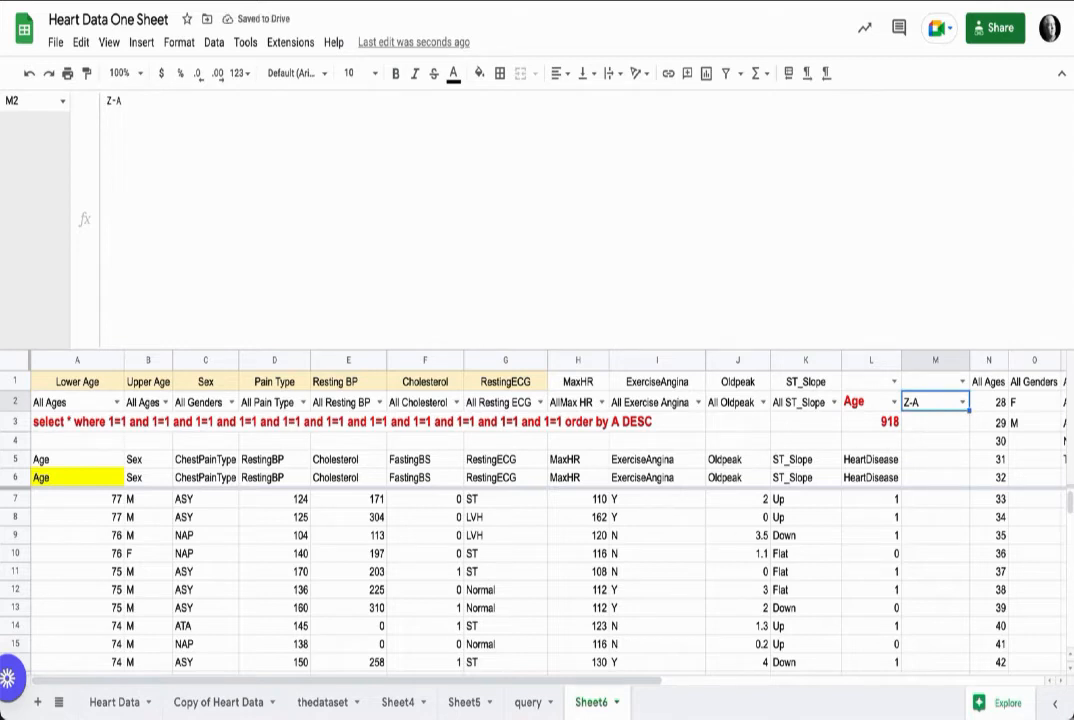
click(77, 441)
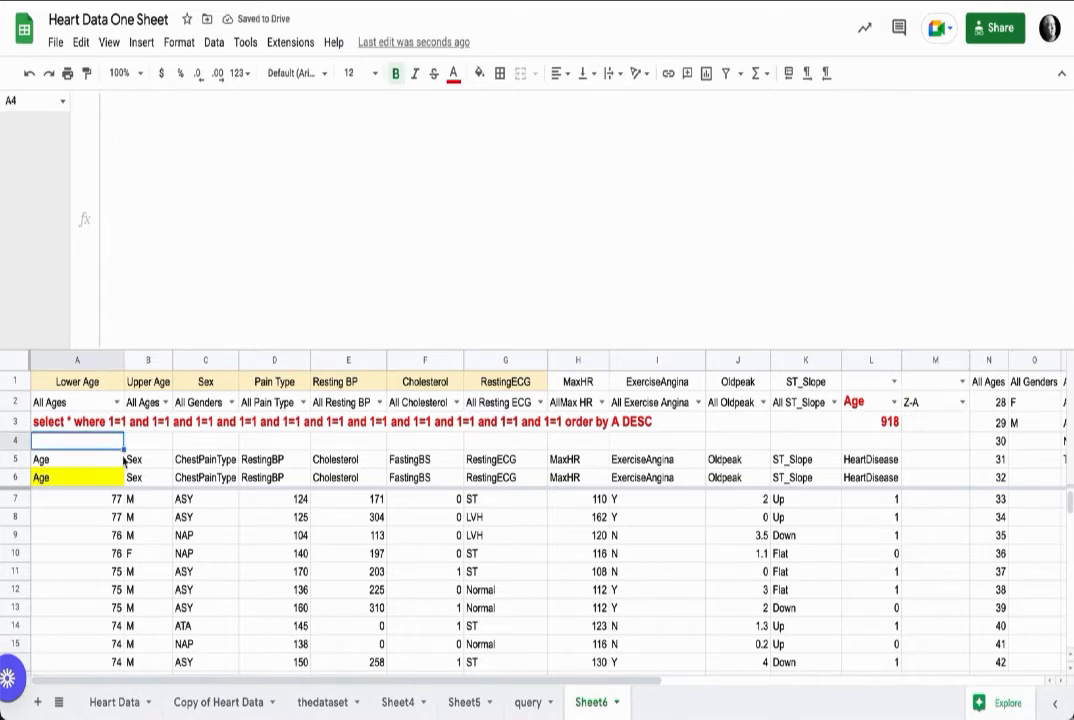
click(74, 420)
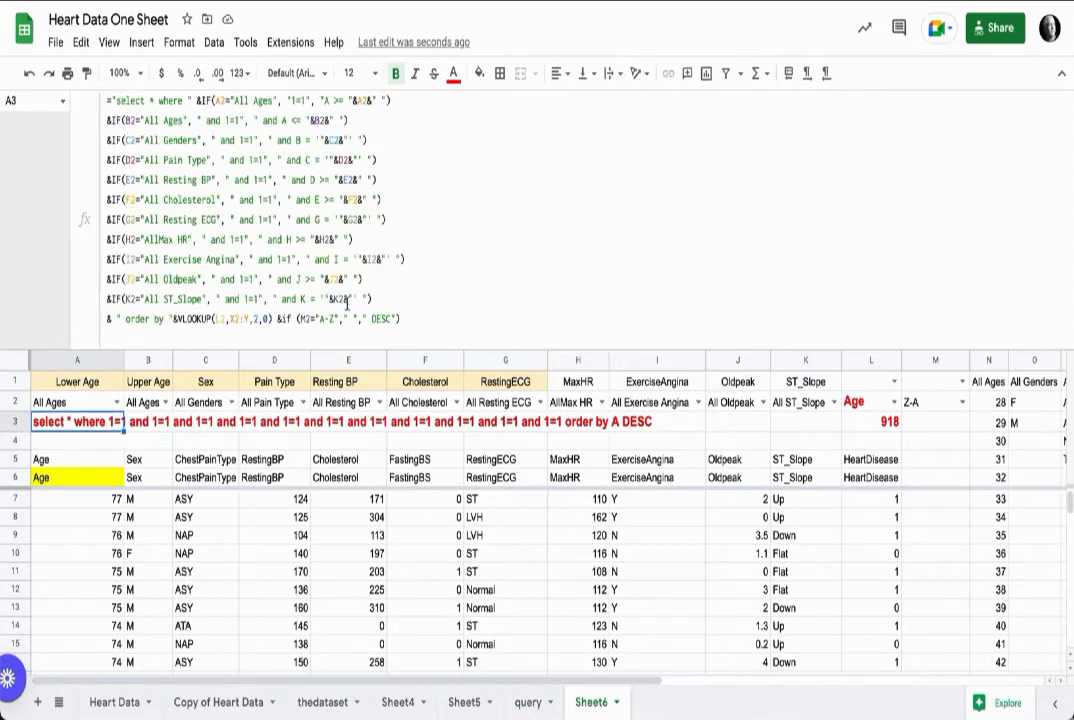
Step: Remove the data validation from the emptied cells L1:M1
click(884, 382)
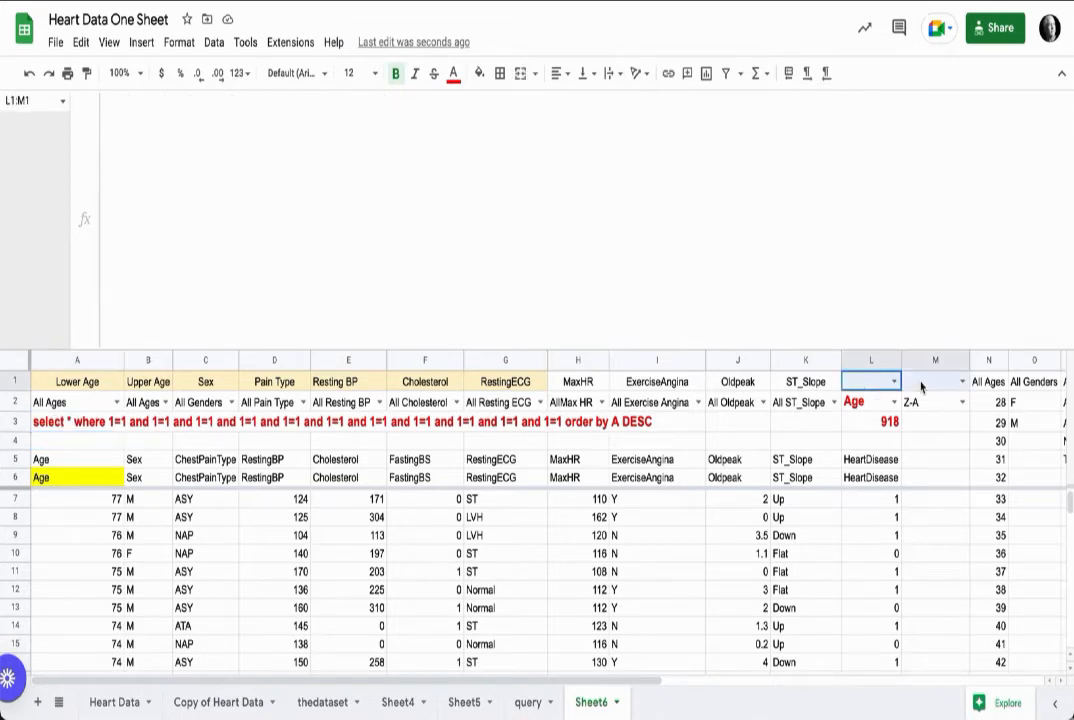
click(214, 42)
click(333, 366)
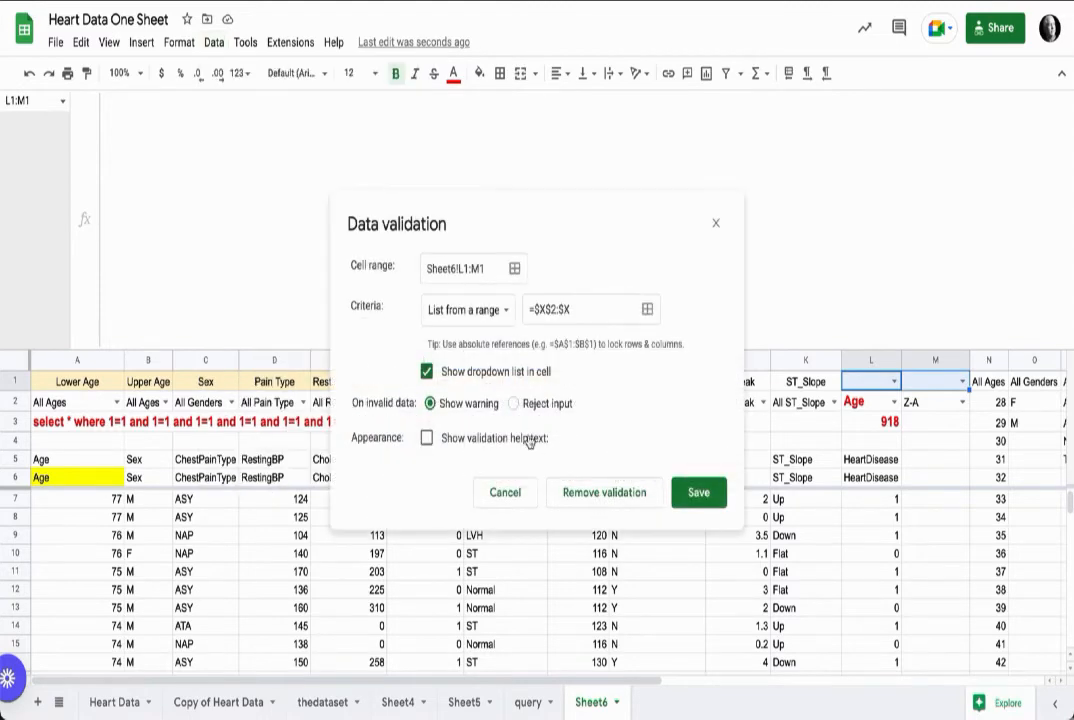
click(612, 492)
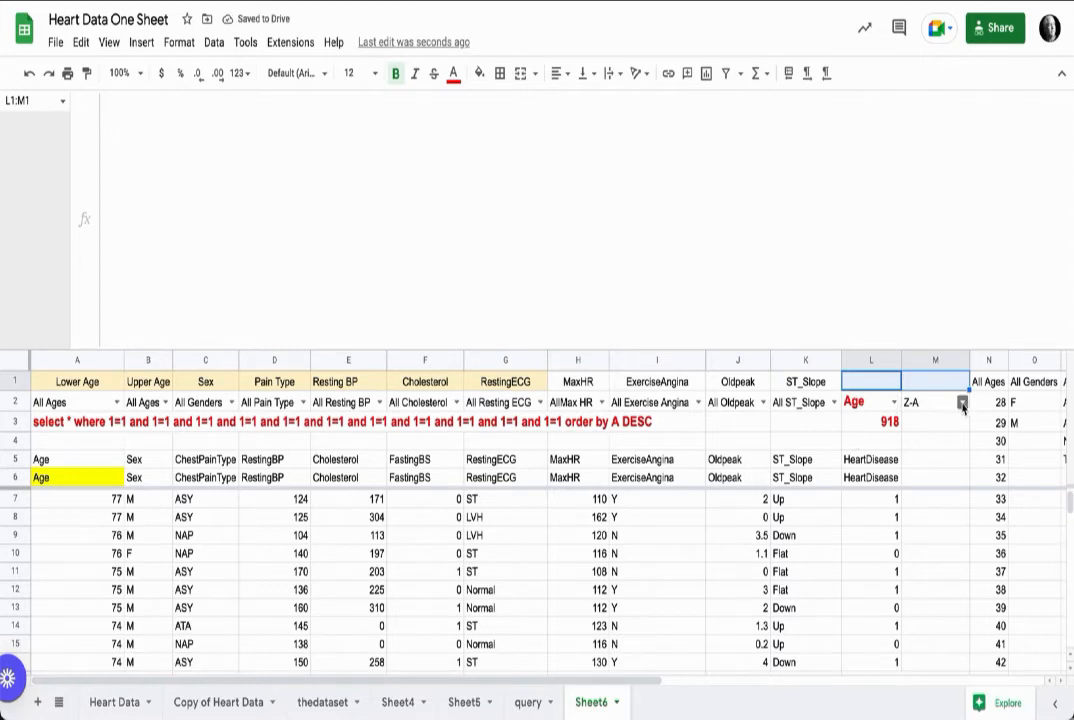
Step: Test the sort by choosing Sex in the L2 category dropdown and A-Z in M2
click(893, 402)
click(866, 447)
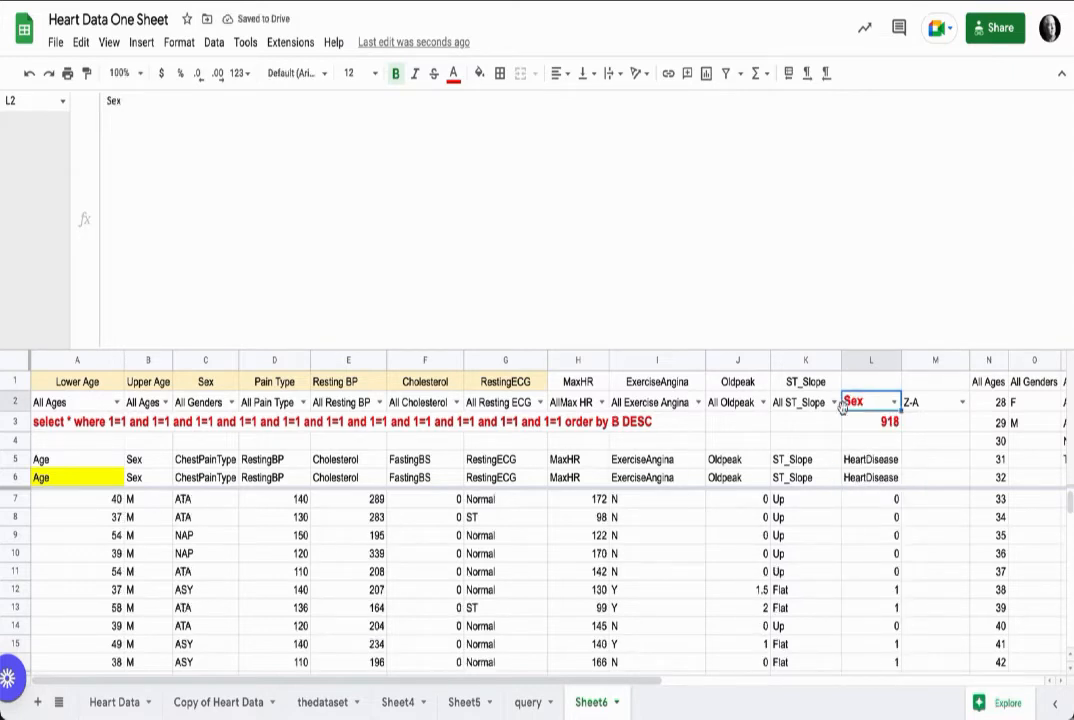
click(895, 402)
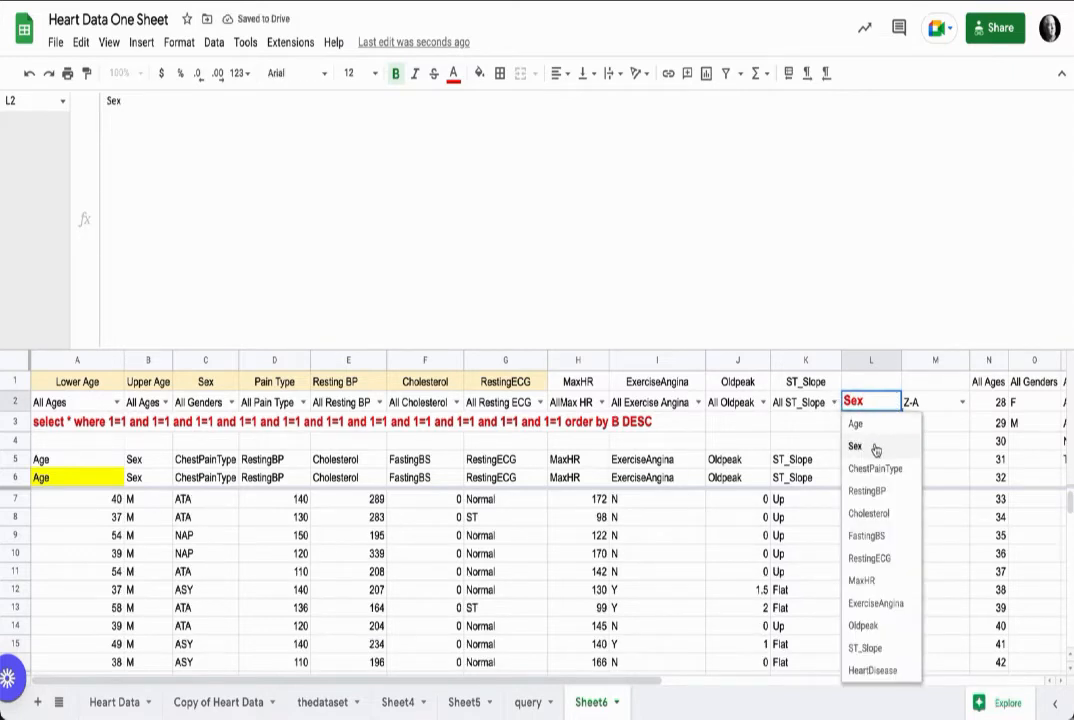
click(961, 403)
click(945, 425)
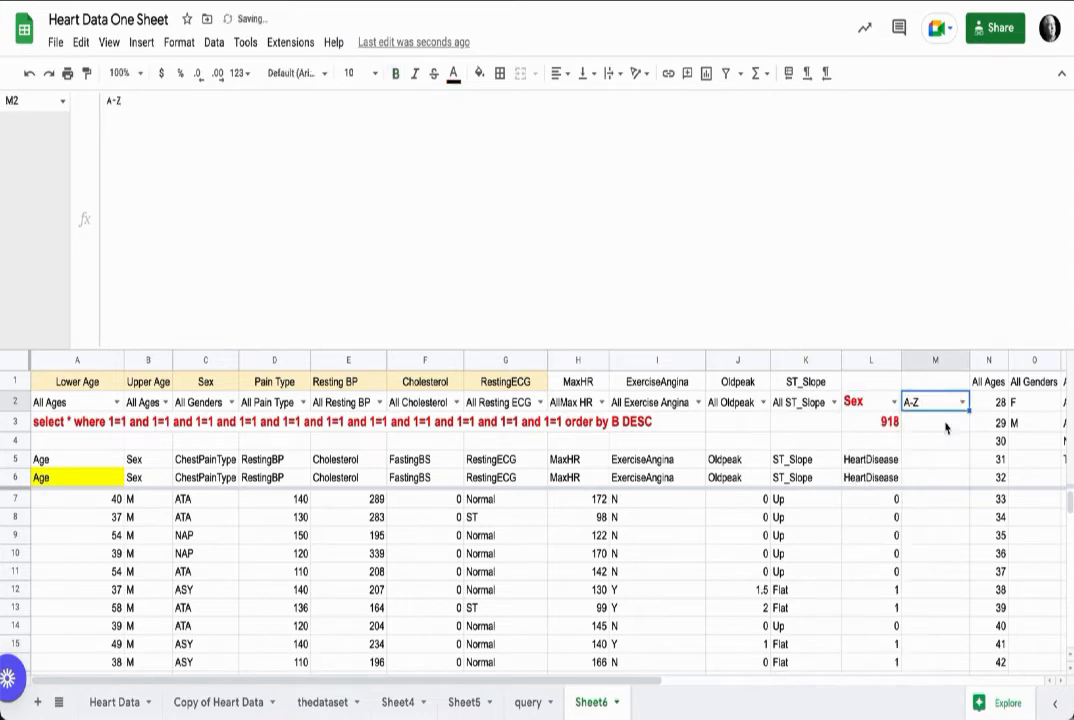
Step: Choose ChestPainType in L2 and Z-A in M2, then select A3 to review the query string
click(893, 402)
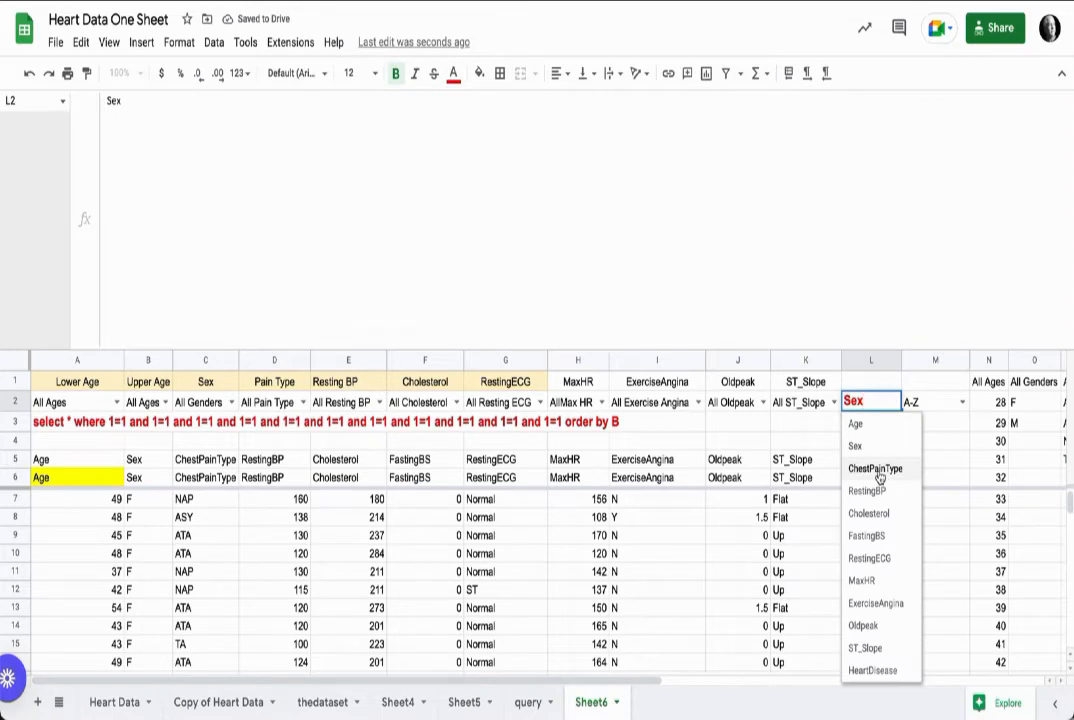
click(879, 470)
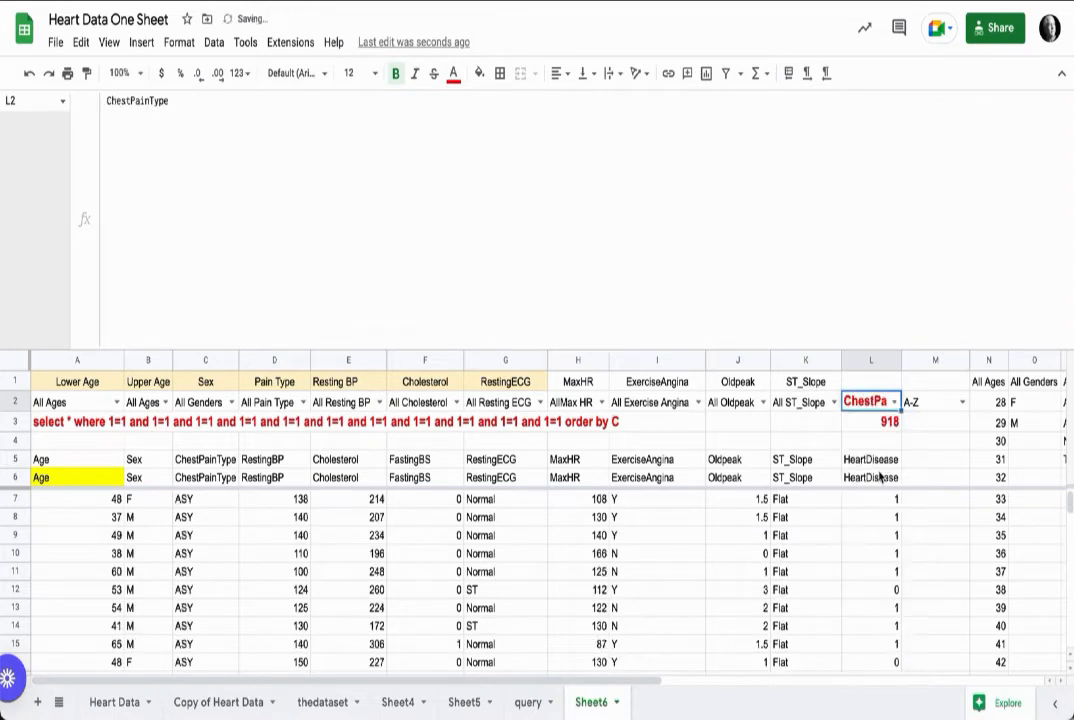
click(961, 402)
click(947, 445)
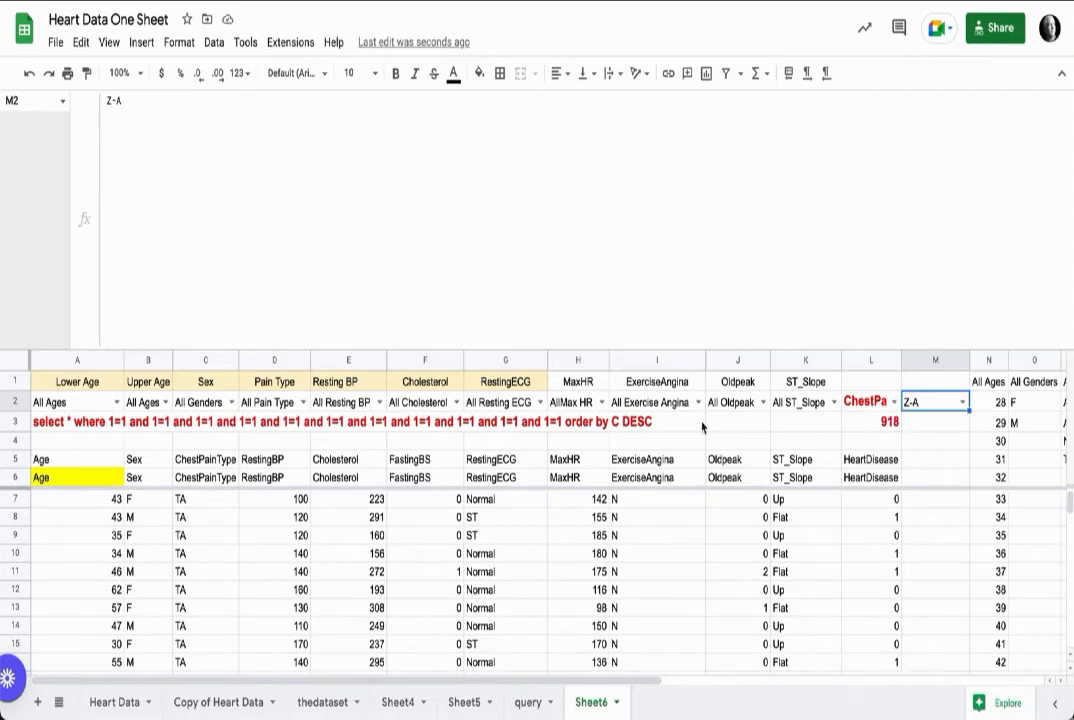
click(88, 418)
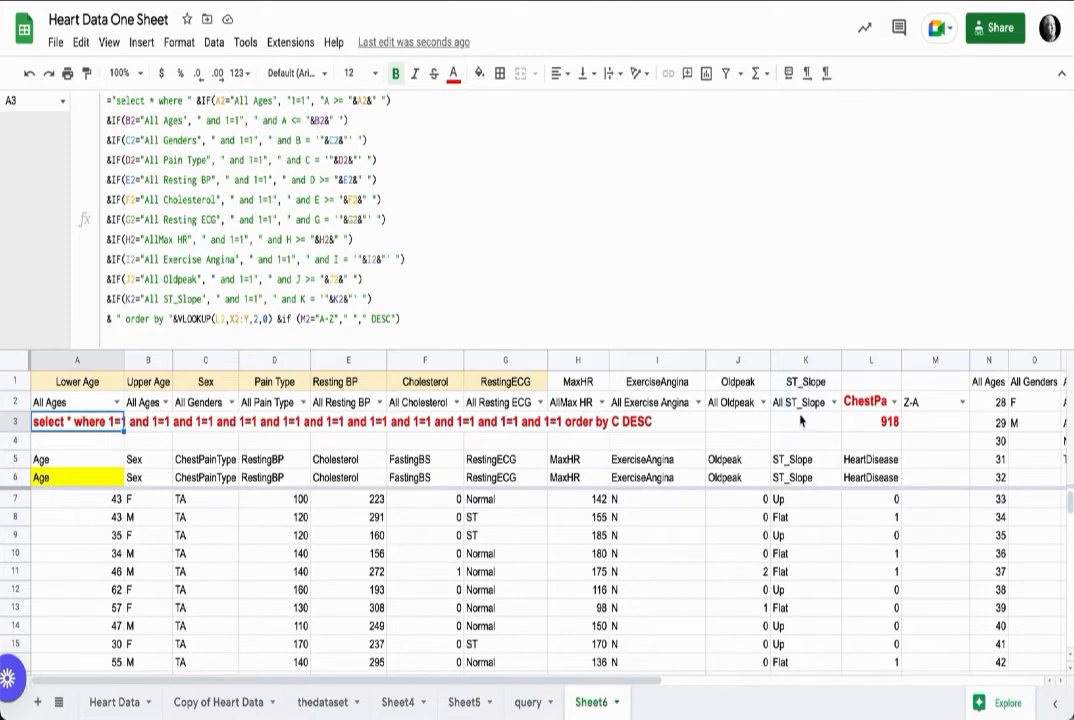
Step: Undo the last edit
scroll(796, 418, right, 1)
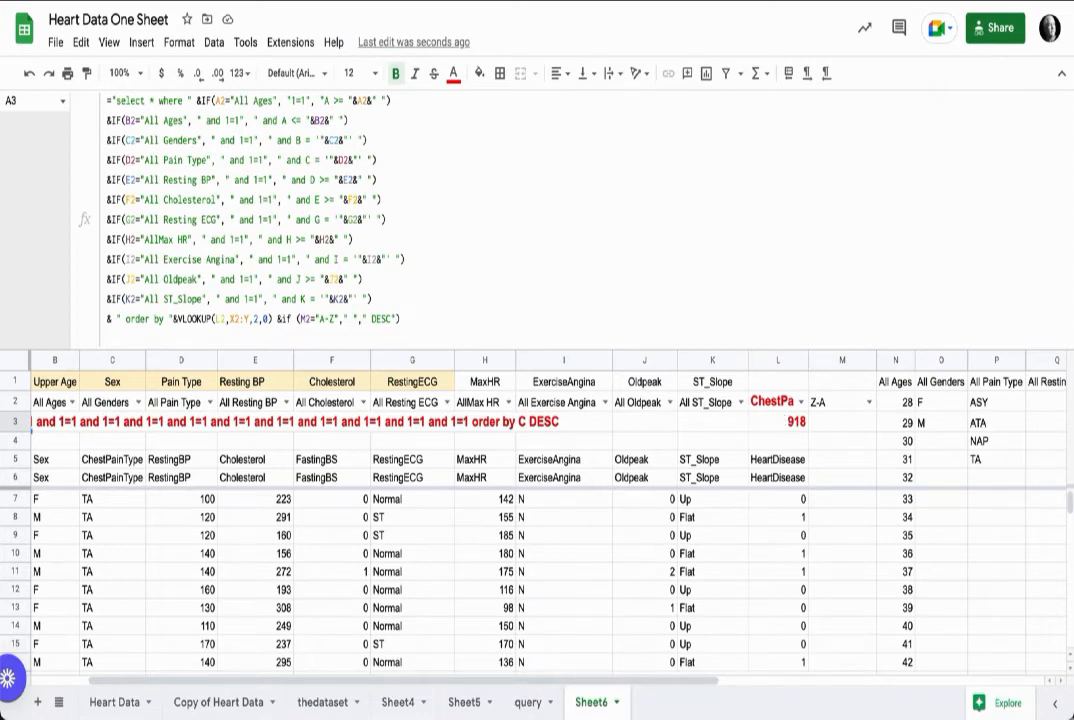
key(ctrl+z)
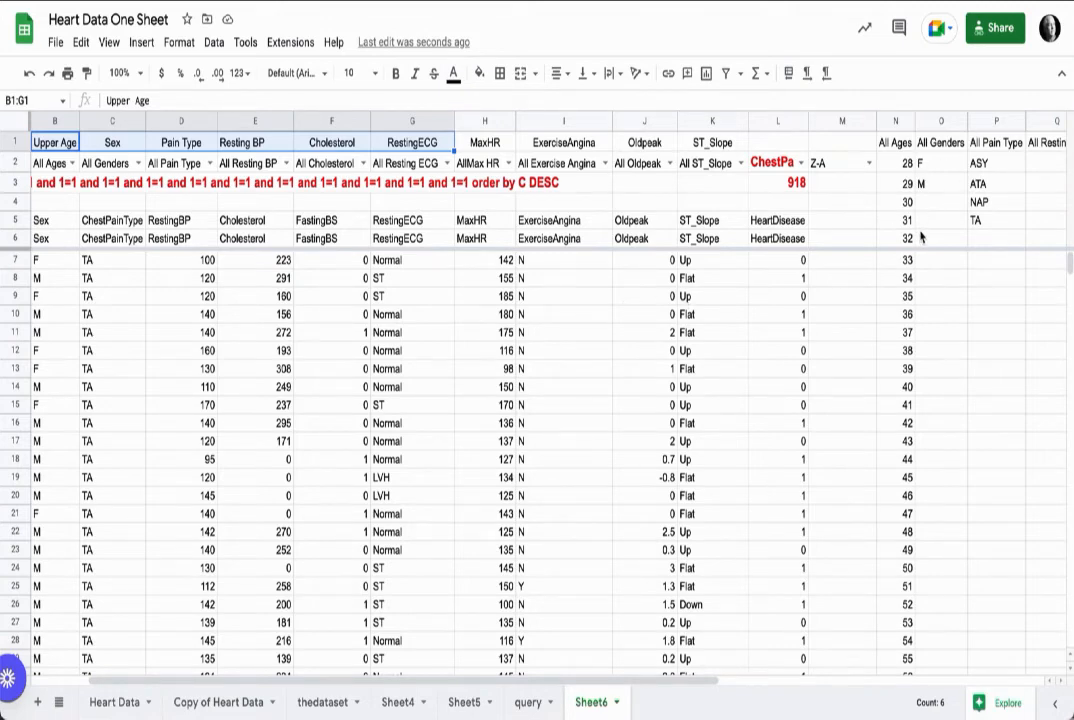
scroll(877, 220, right, 2)
scroll(877, 220, right, 5)
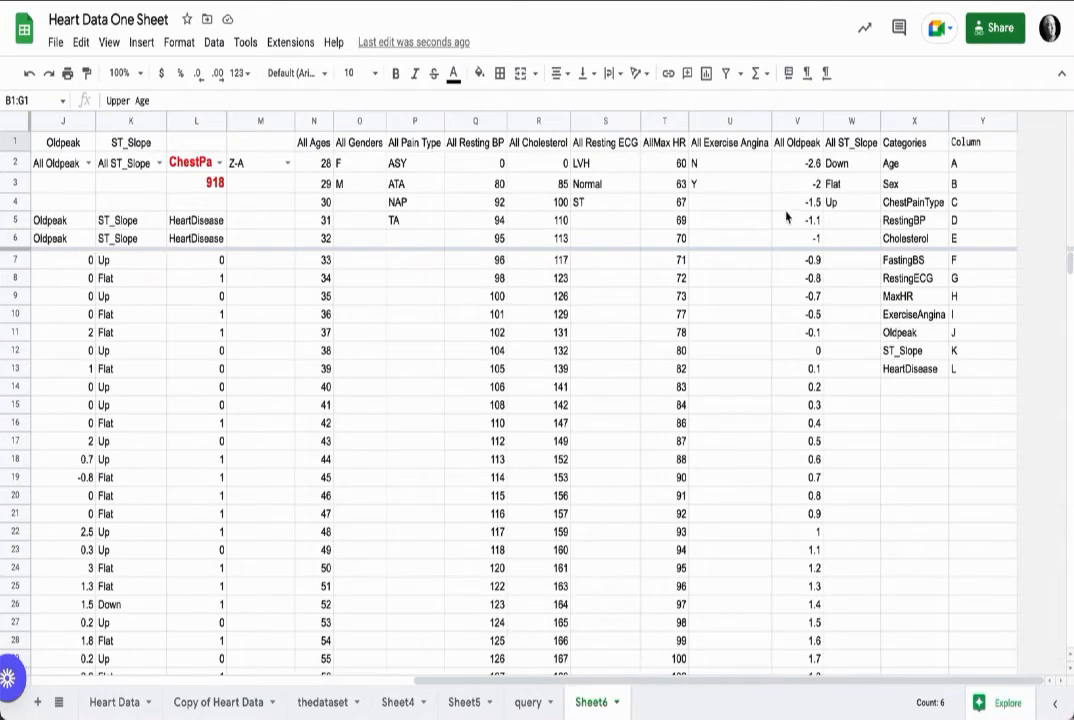
Step: Insert a blank column to the left of the helper lists starting in column N
click(315, 122)
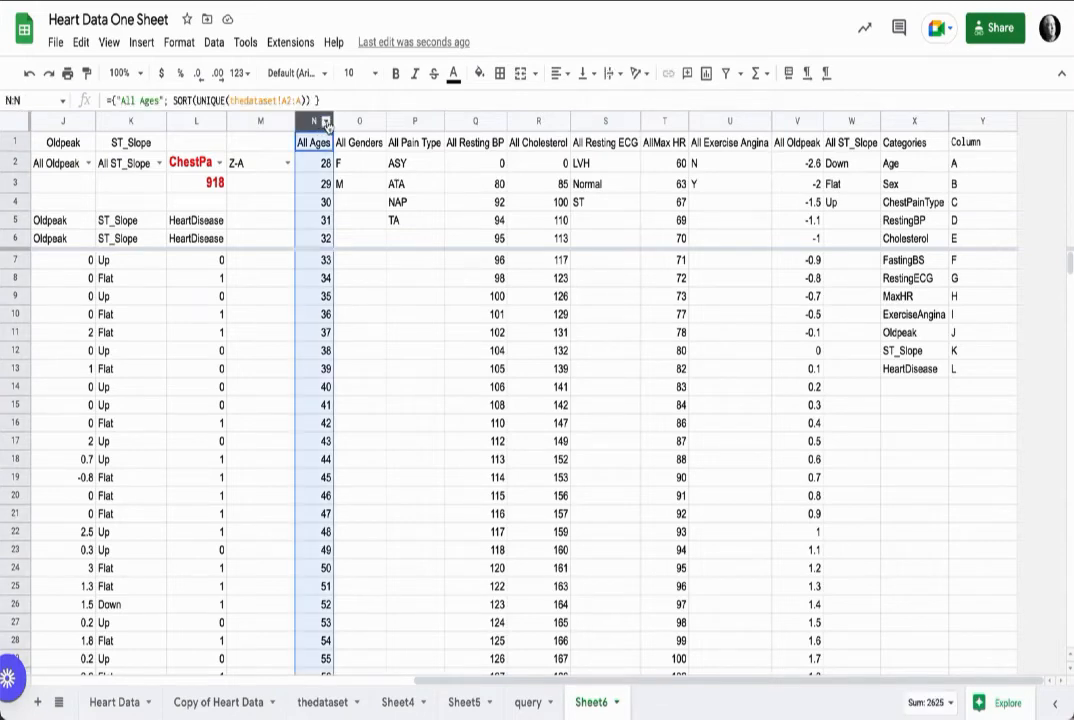
right_click(316, 123)
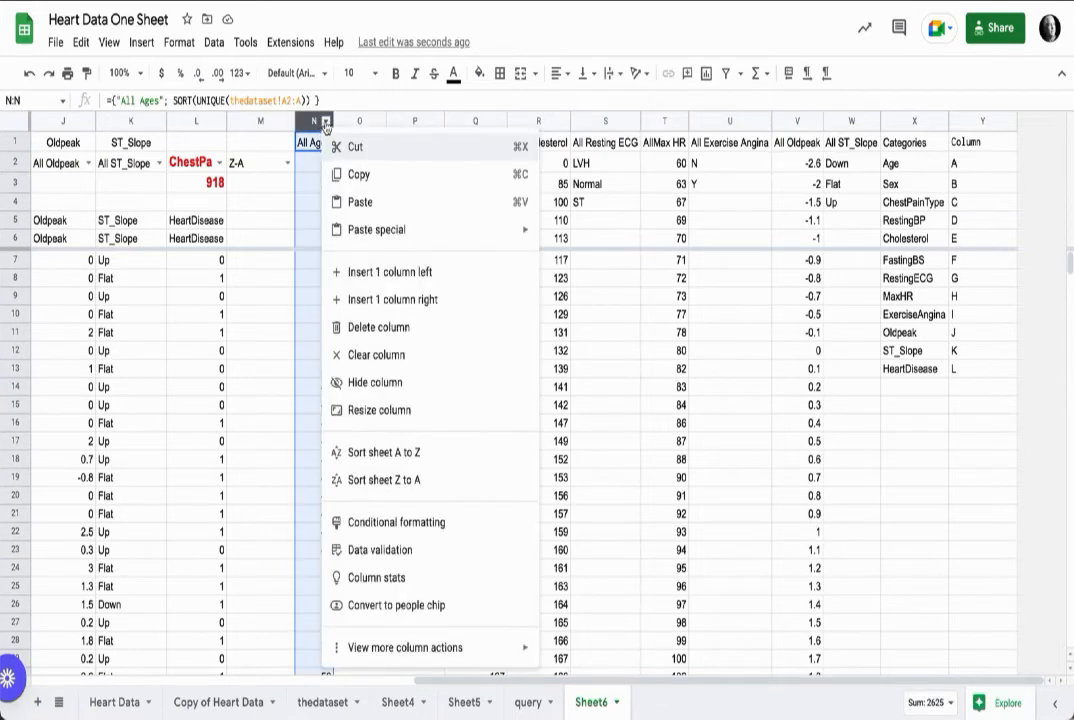
click(396, 272)
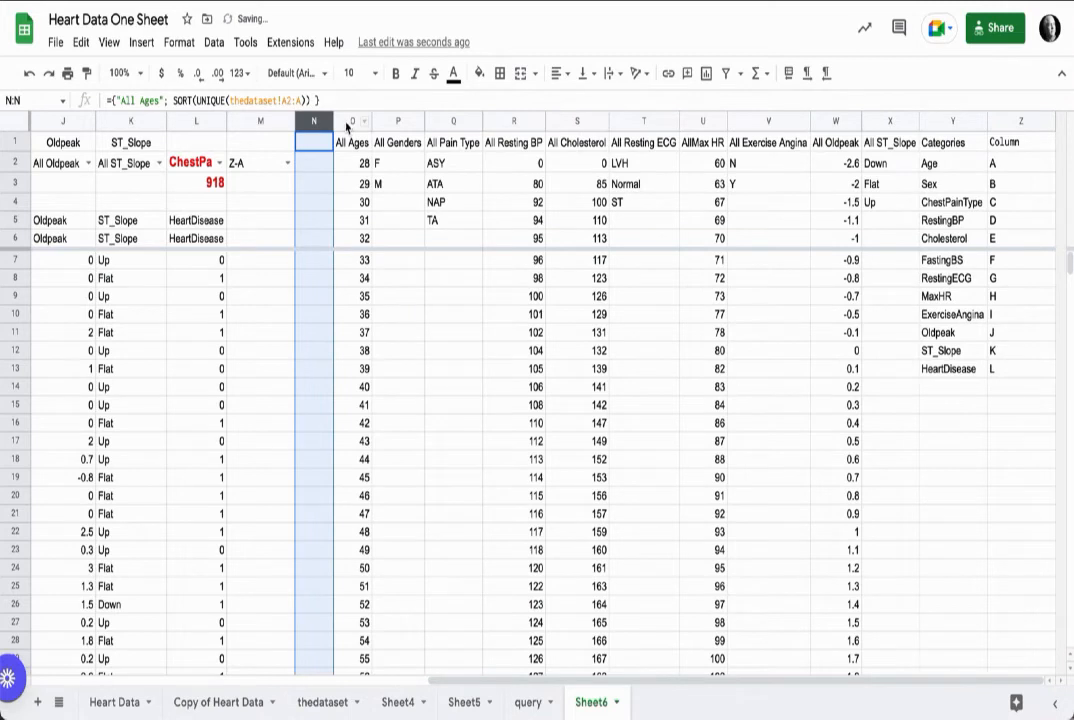
Step: Group the helper columns N through Z
click(313, 122)
click(317, 164)
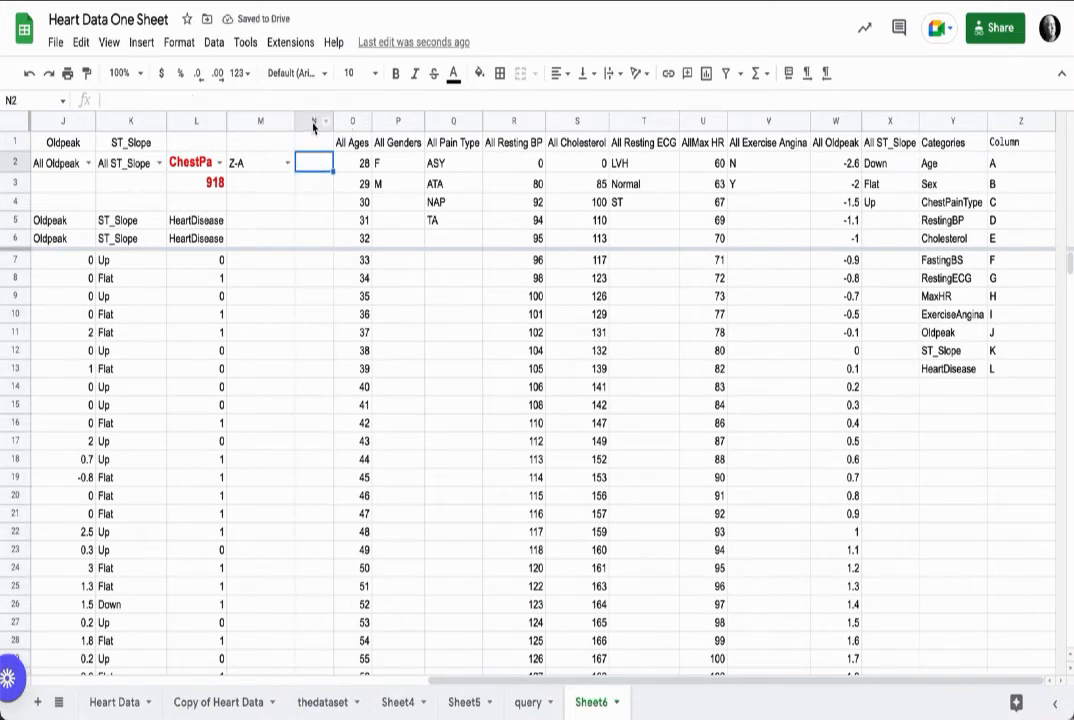
drag(313, 122, 1021, 122)
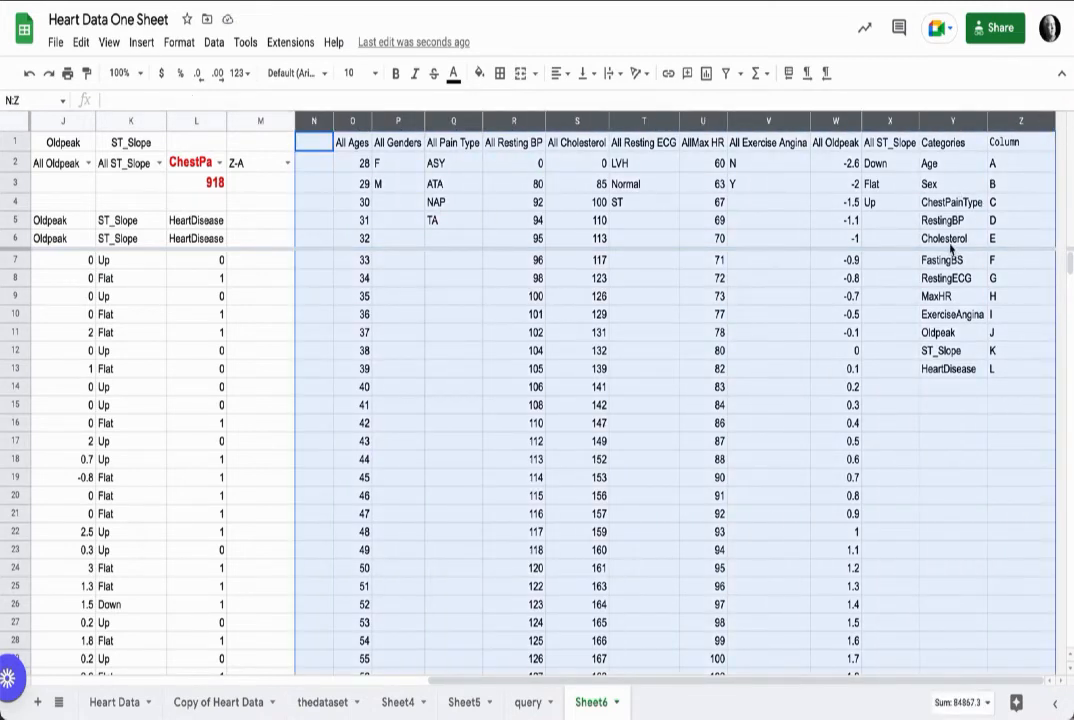
click(110, 44)
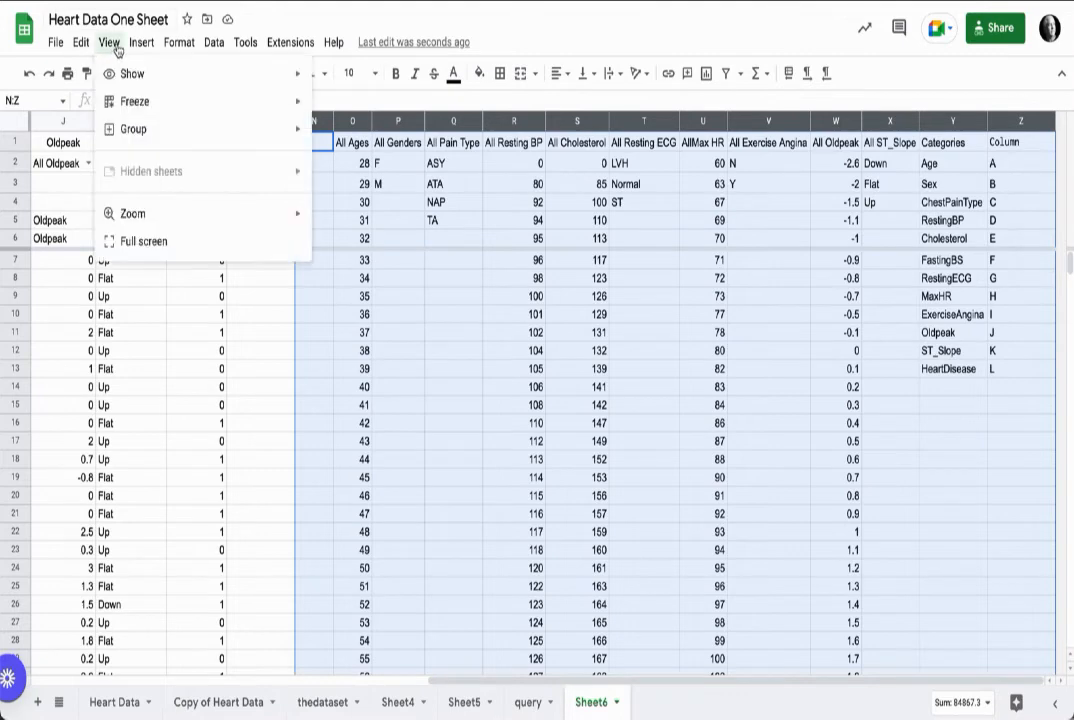
mouse_move(170, 132)
click(355, 136)
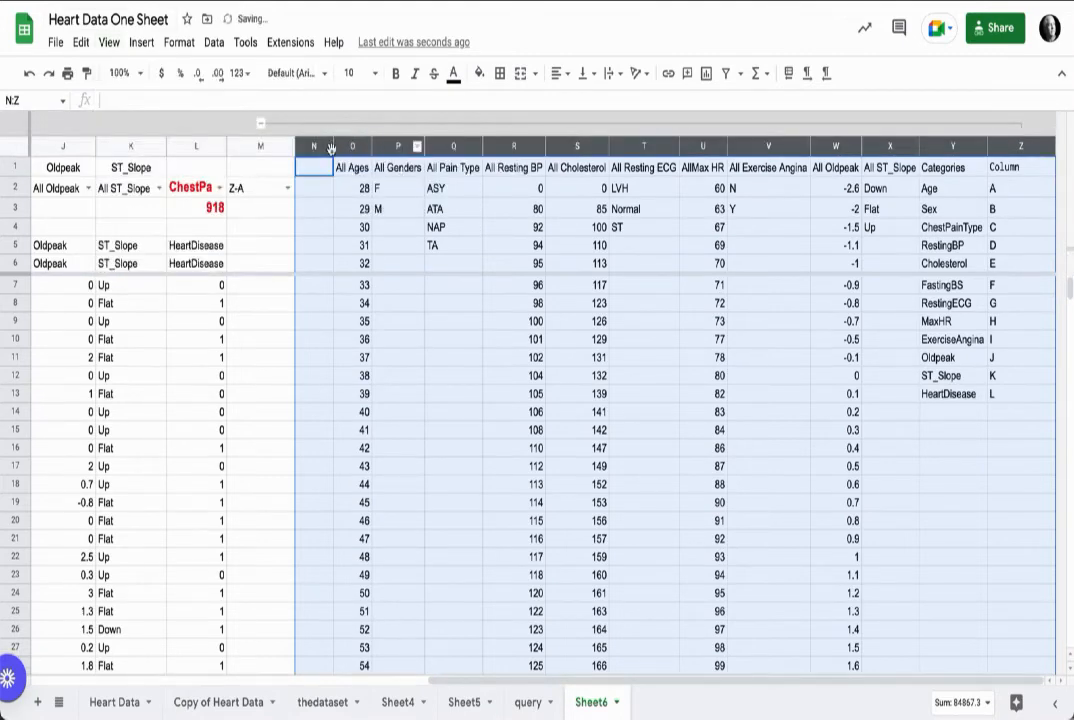
Step: Collapse the grouped helper columns N:Z
click(261, 125)
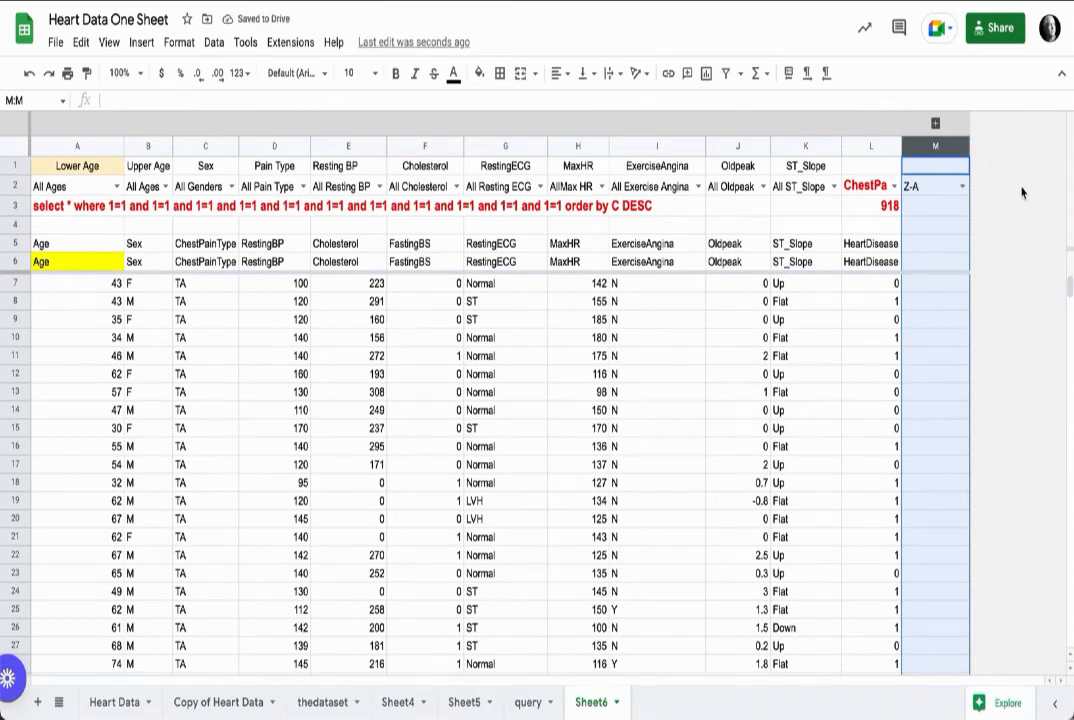
click(935, 123)
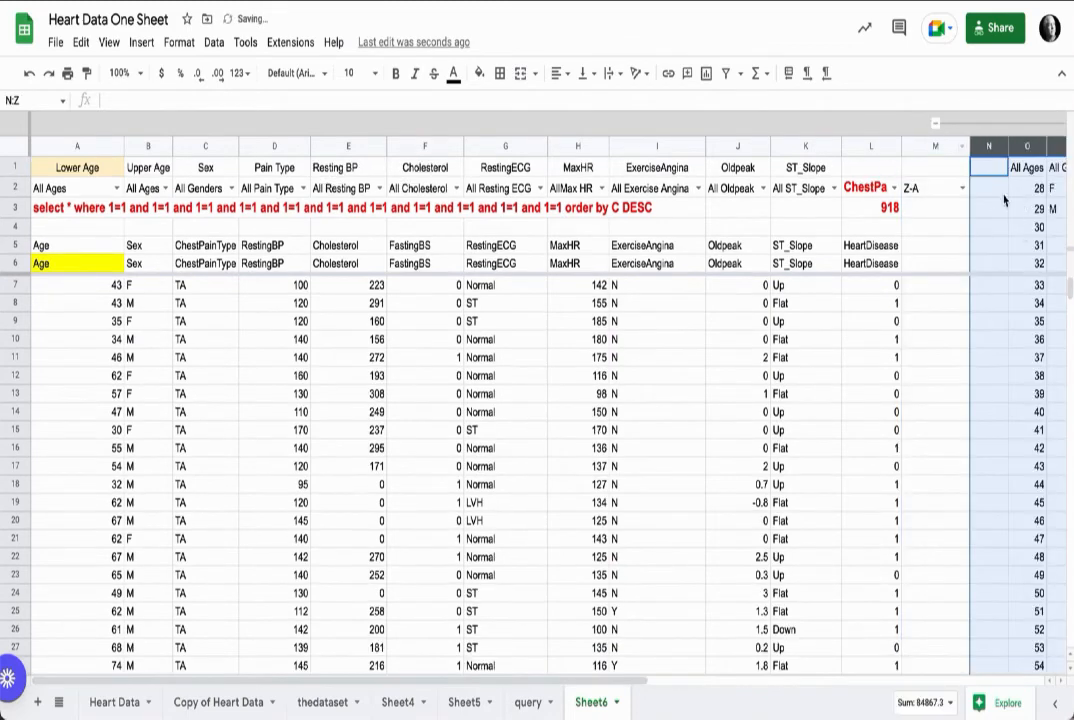
scroll(987, 204, right, 5)
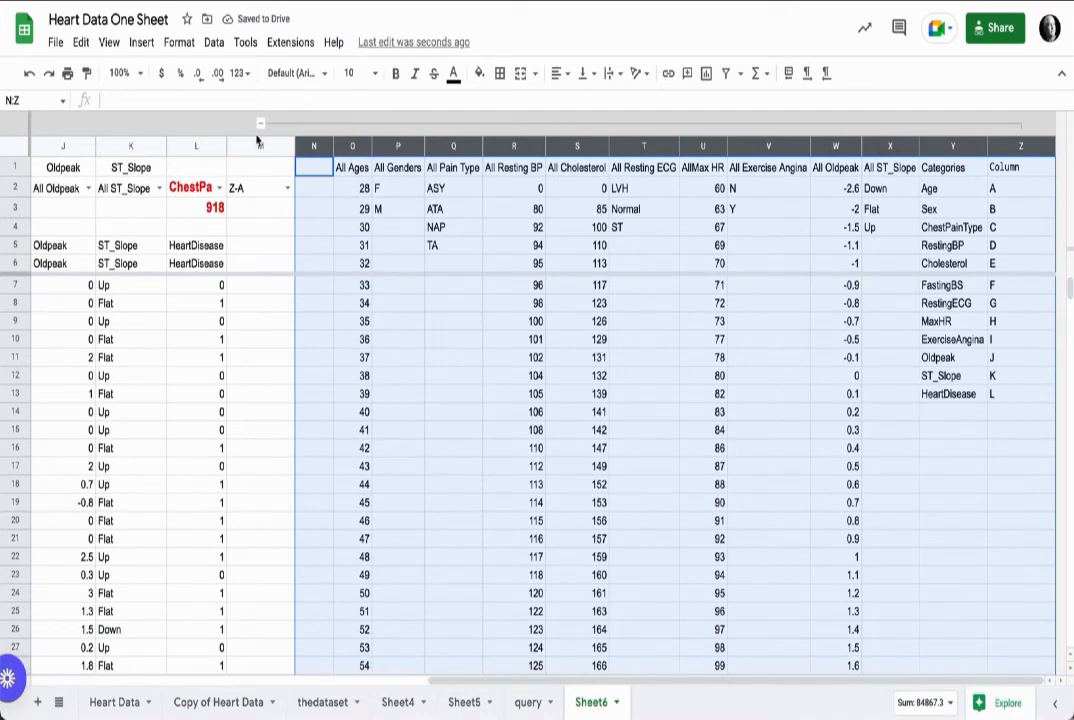
click(261, 126)
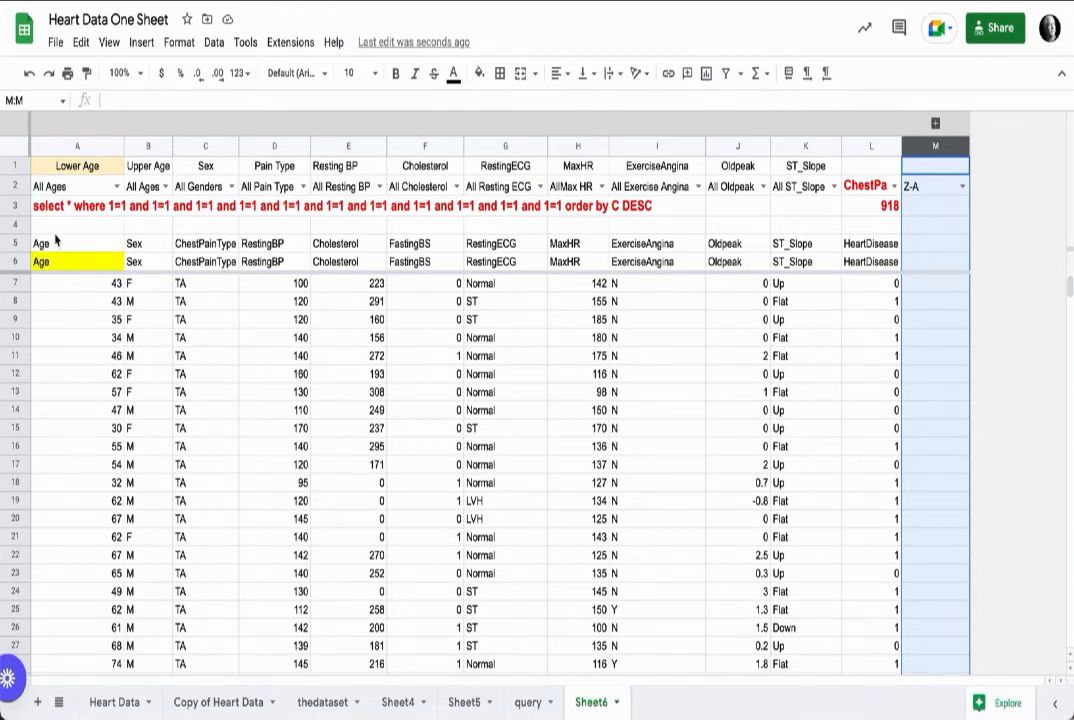
Step: Delete the empty row 4 above the header rows
click(16, 224)
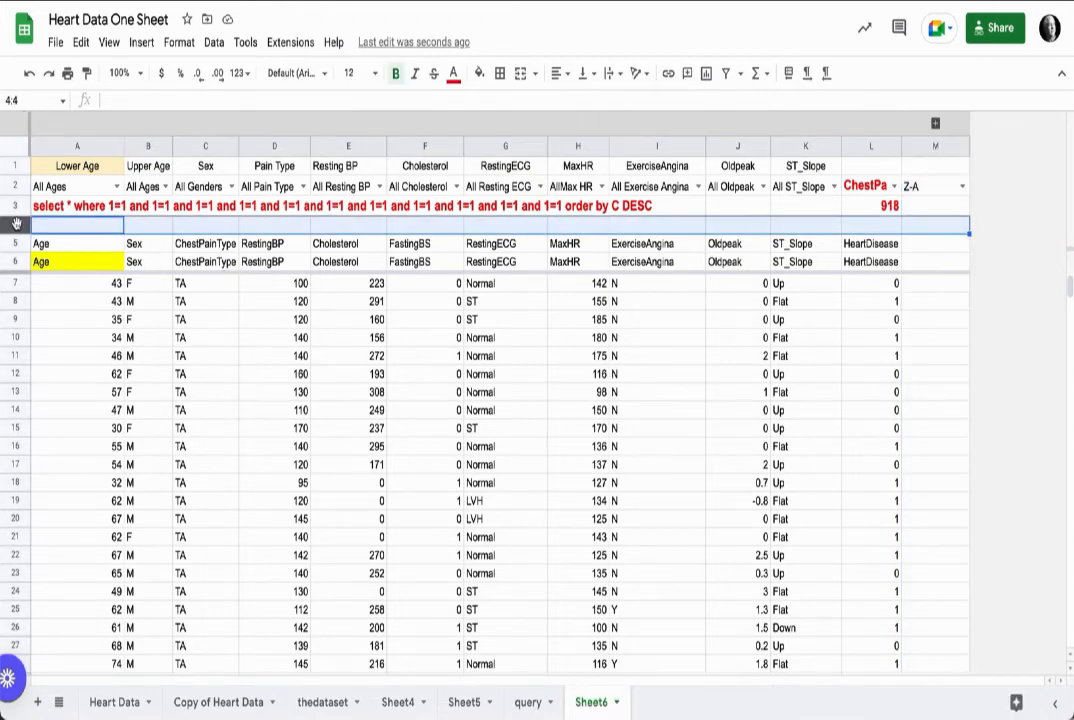
right_click(16, 224)
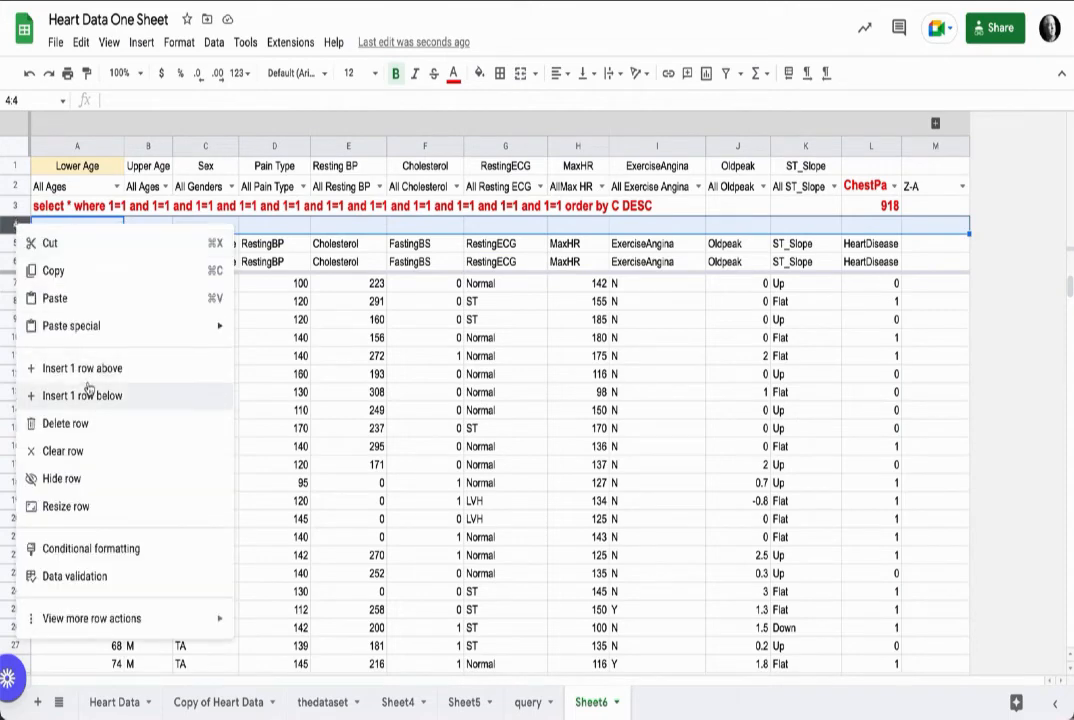
click(105, 428)
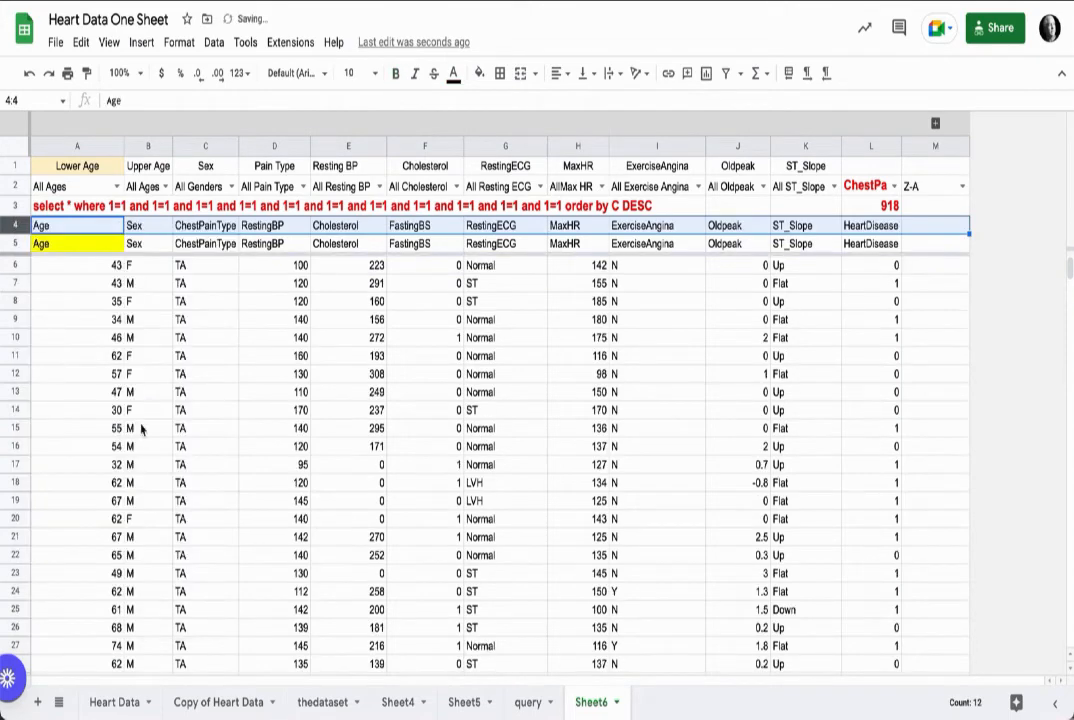
Step: Copy the entire query-string formula from cell A3
click(60, 206)
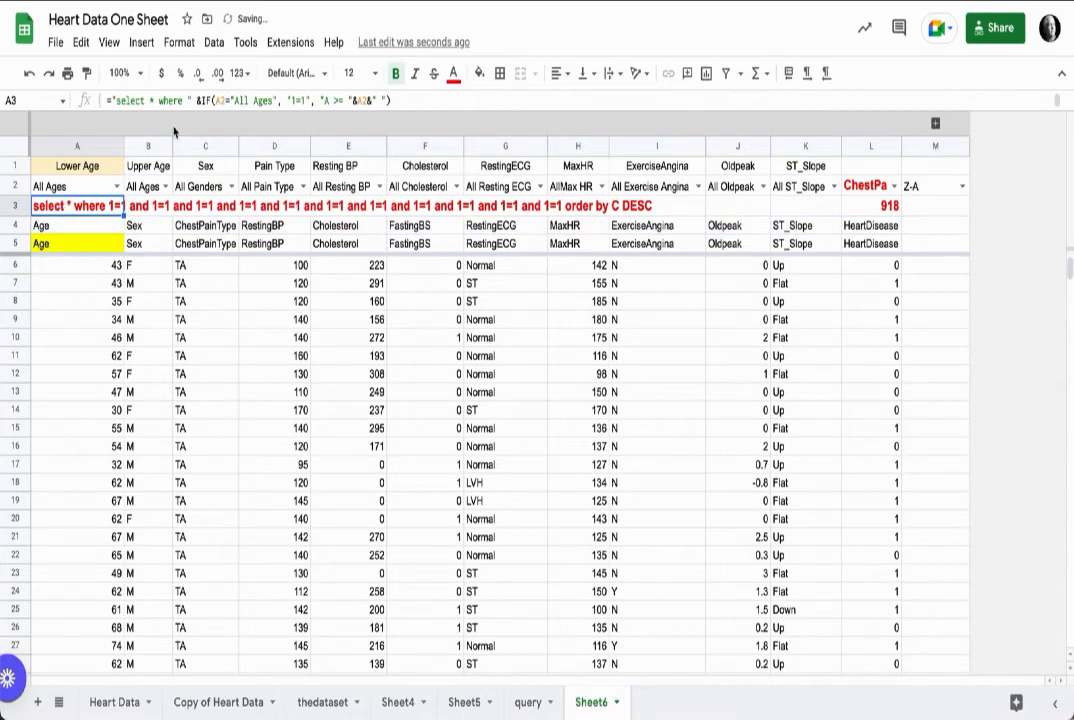
drag(466, 118, 468, 345)
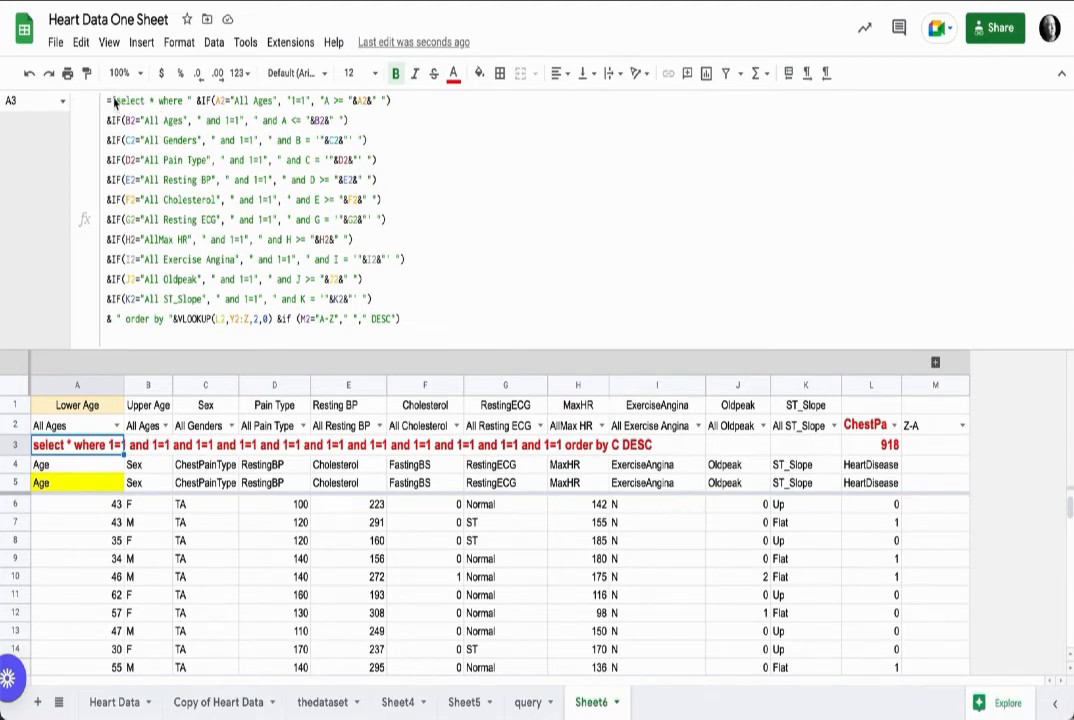
drag(111, 100, 429, 331)
key(ctrl+c)
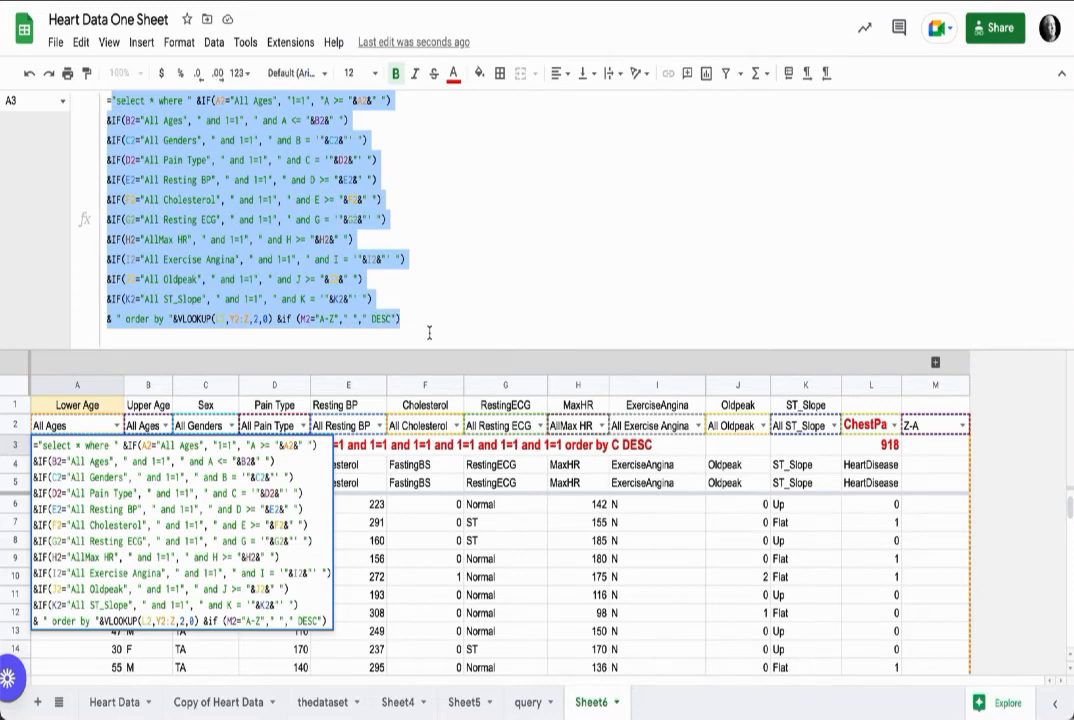
click(473, 315)
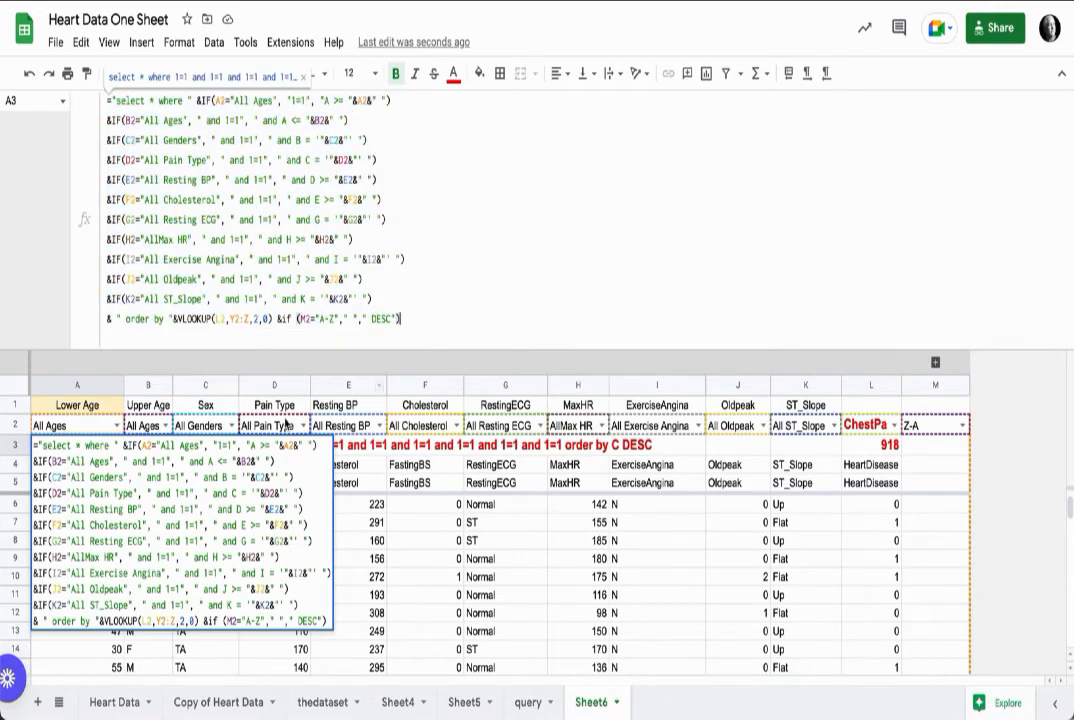
key(Return)
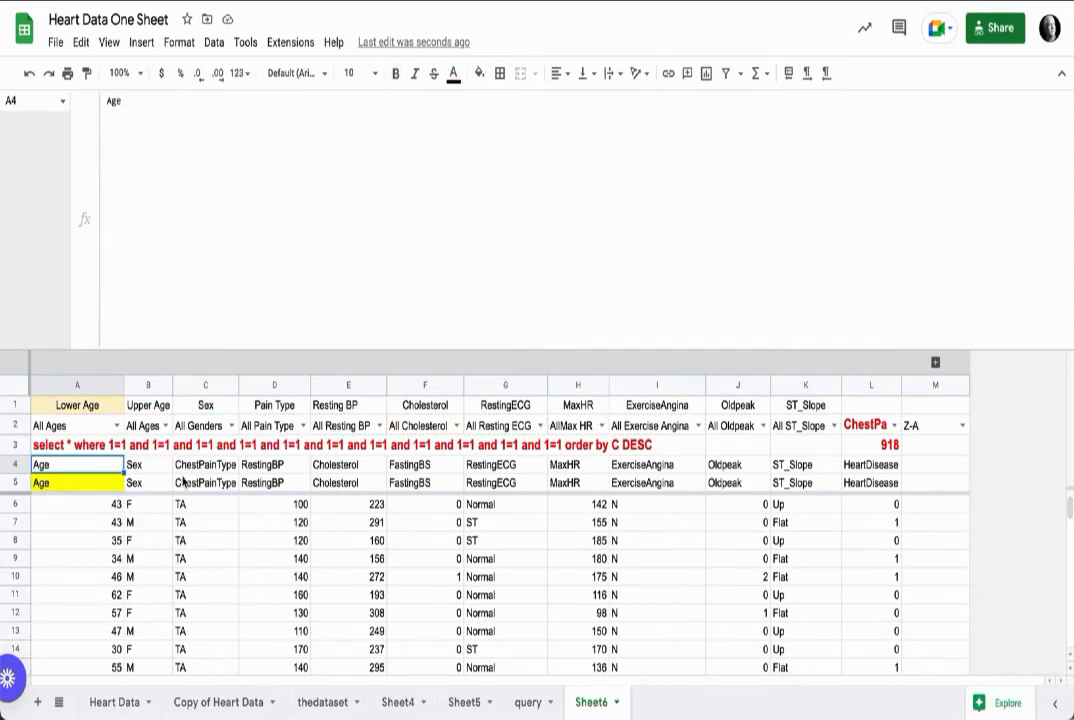
Step: Replace the A3 reference in A5's QUERY formula with the copied query-string formula, then clear A3
click(66, 488)
click(189, 101)
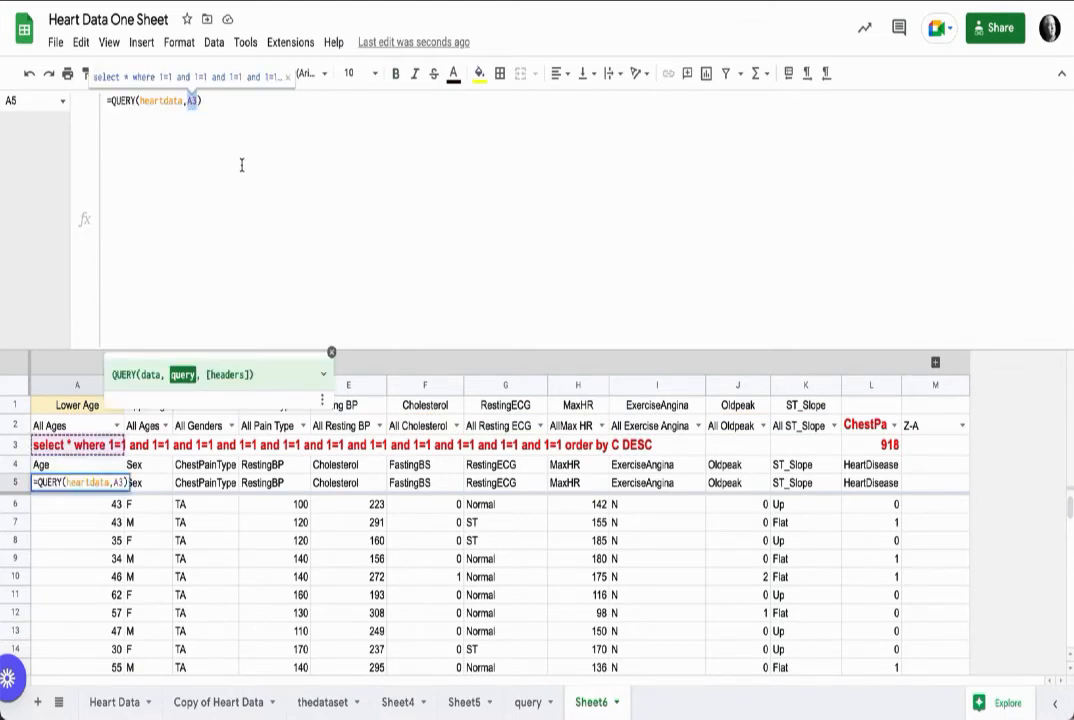
key(ctrl+v)
key(Return)
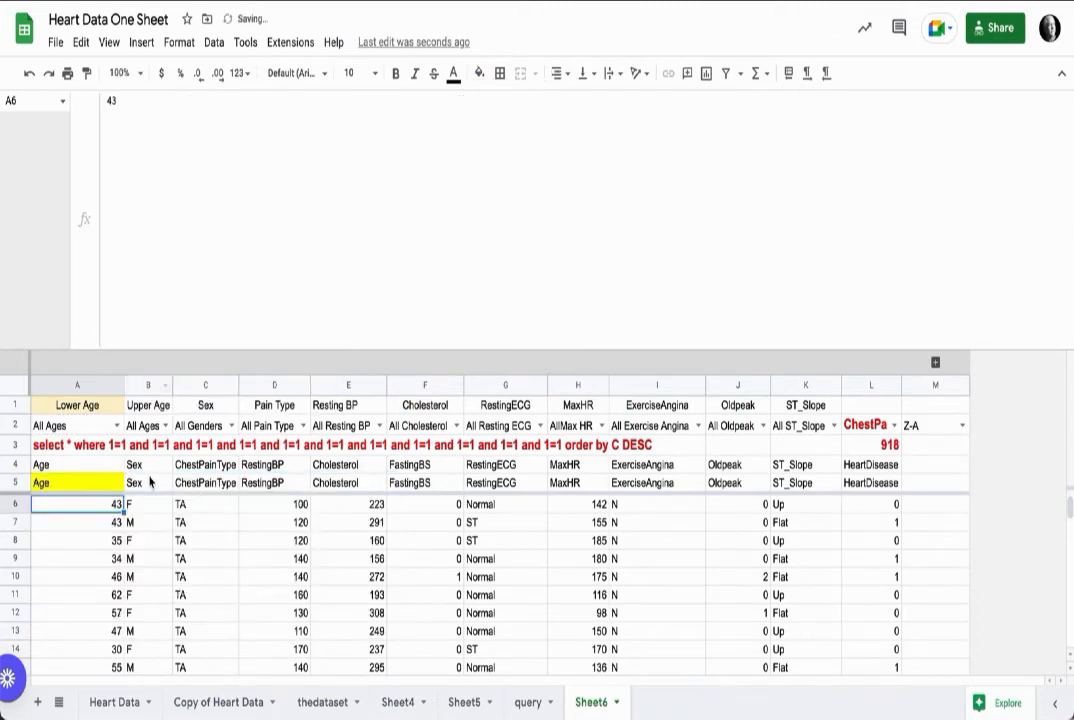
click(58, 447)
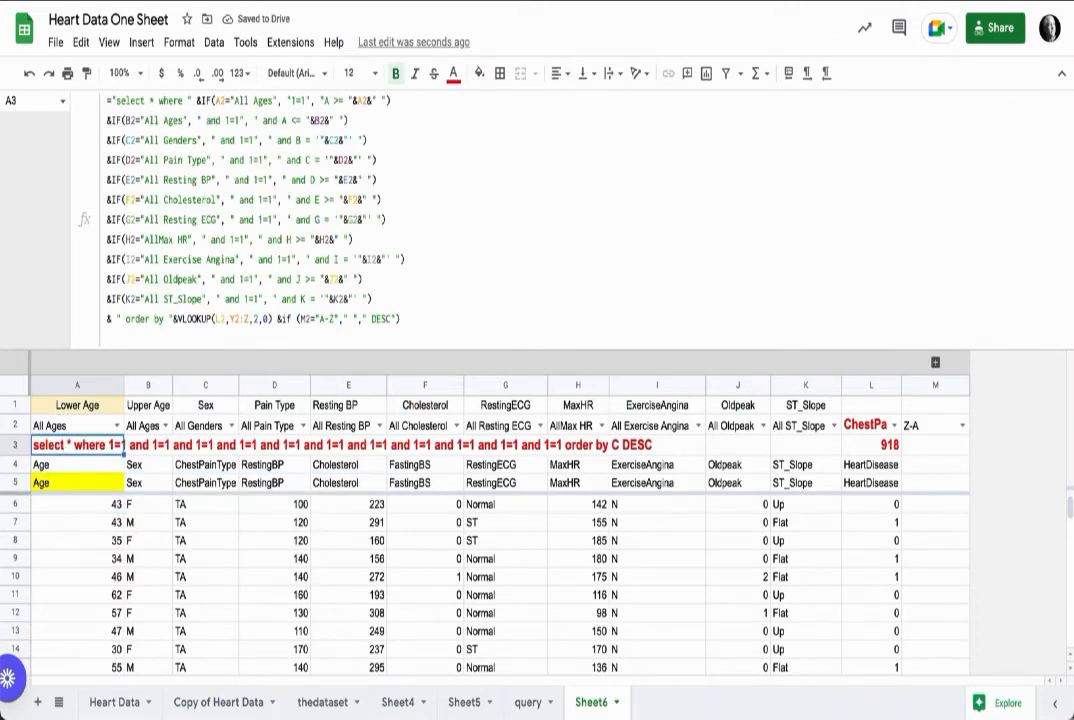
key(Delete)
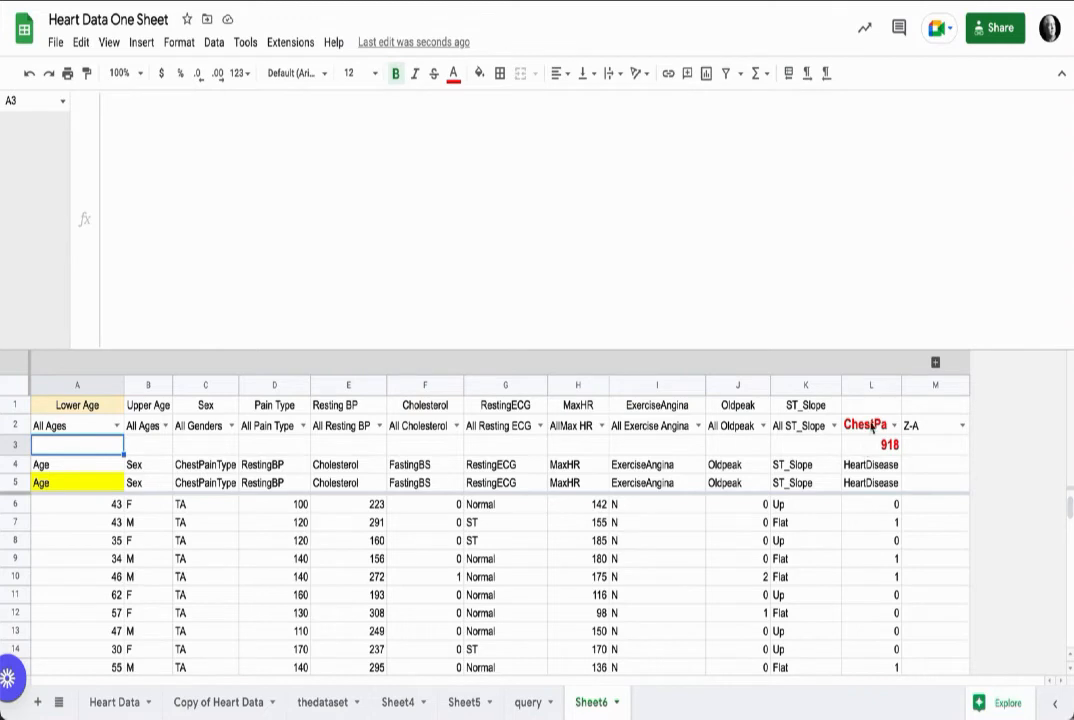
Step: Copy the ST_Slope dropdown's formatting from K2 onto the L2 category dropdown
click(867, 410)
click(800, 426)
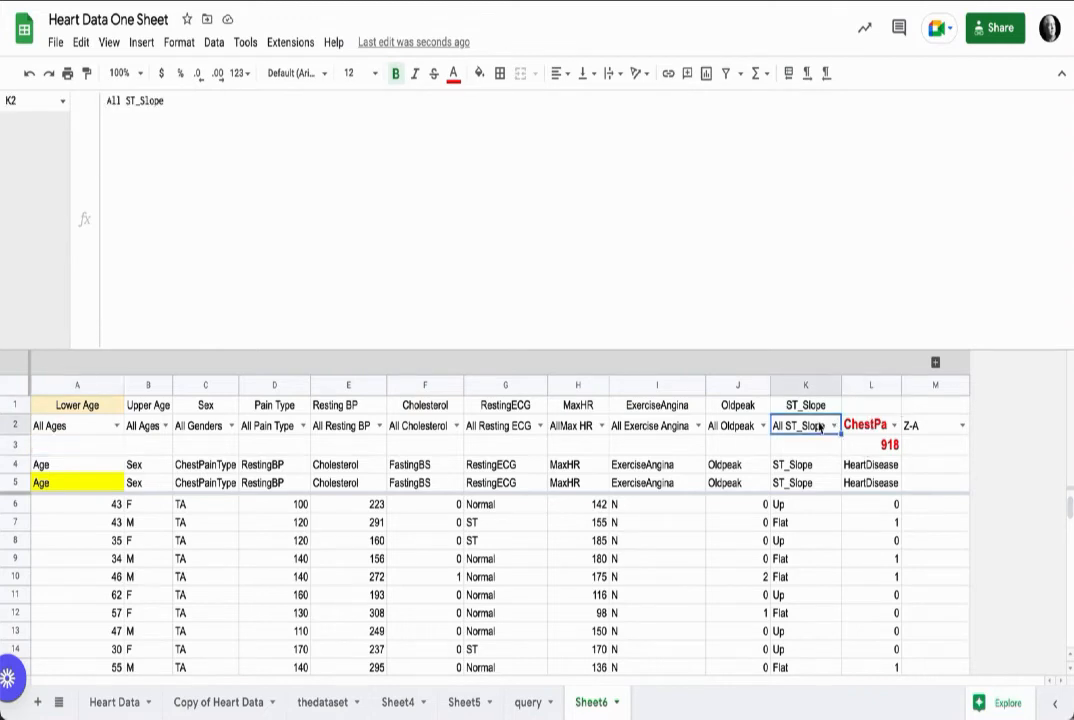
click(87, 73)
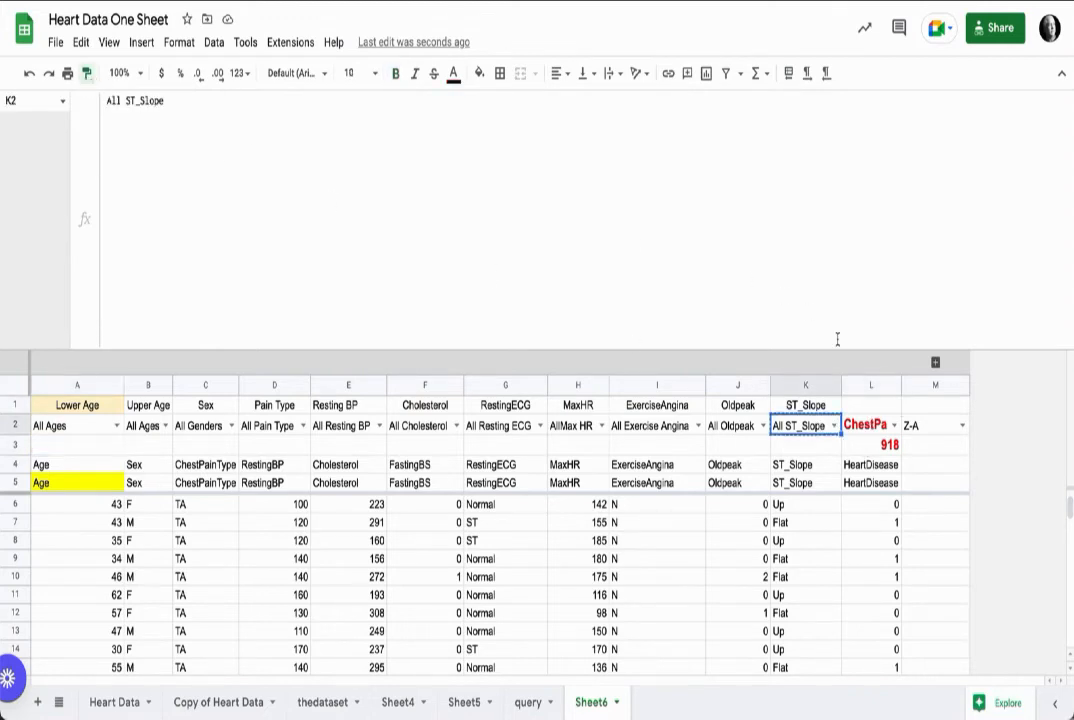
click(876, 430)
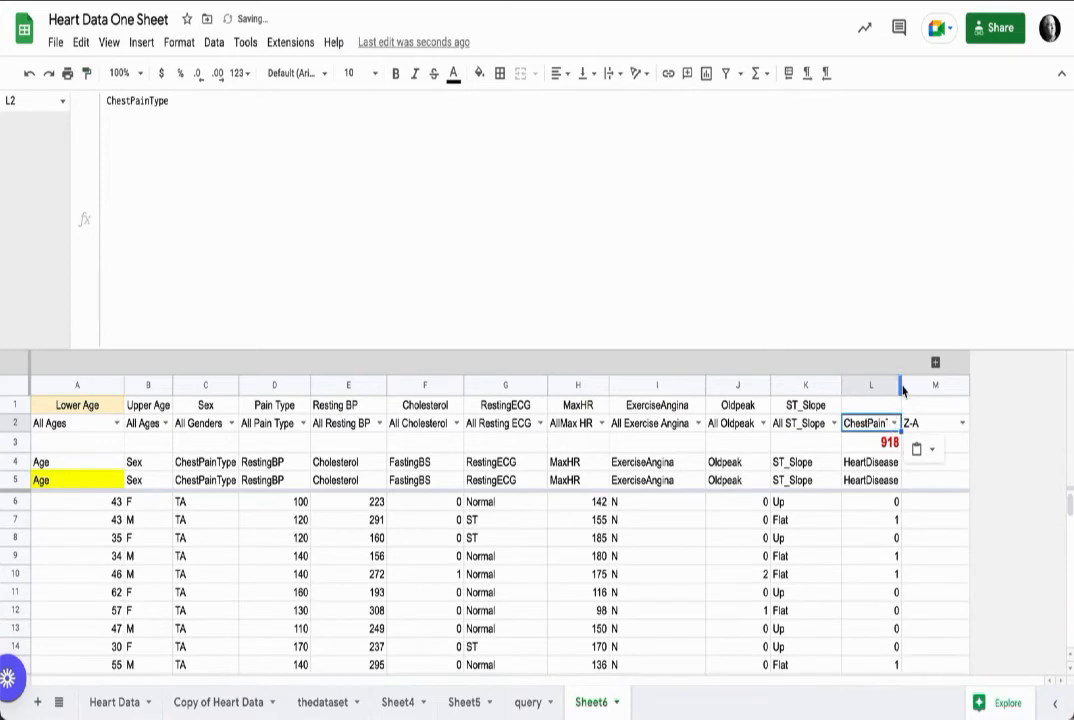
Step: Widen column L slightly so the category dropdown fits
click(897, 385)
drag(907, 386, 914, 386)
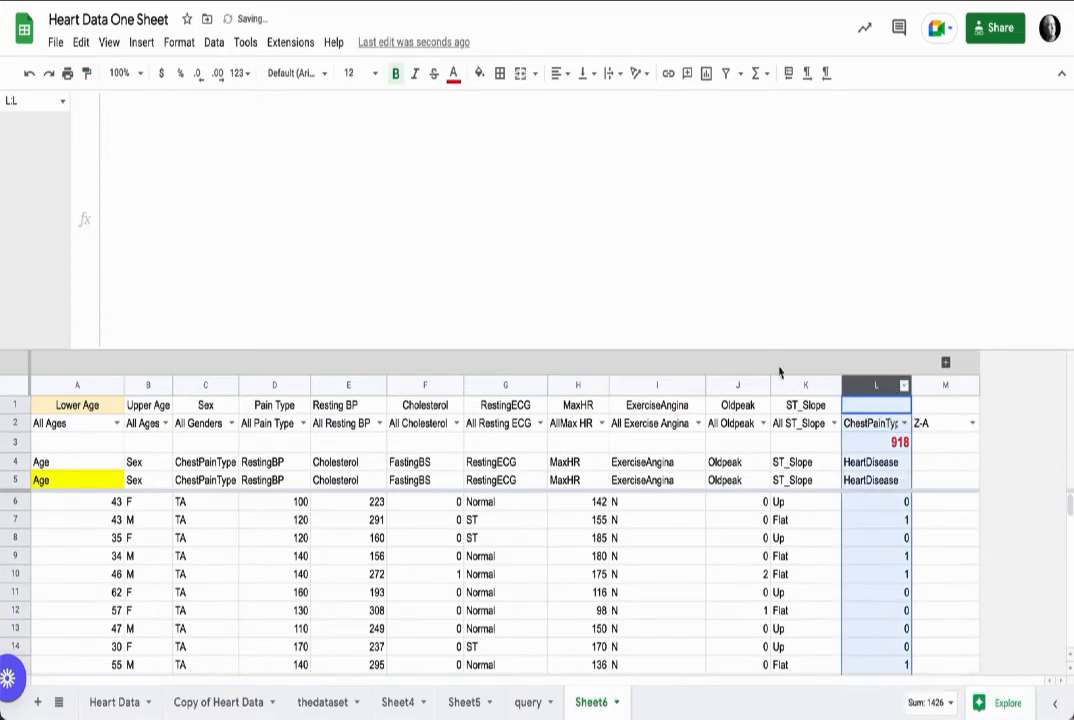
drag(748, 350, 722, 152)
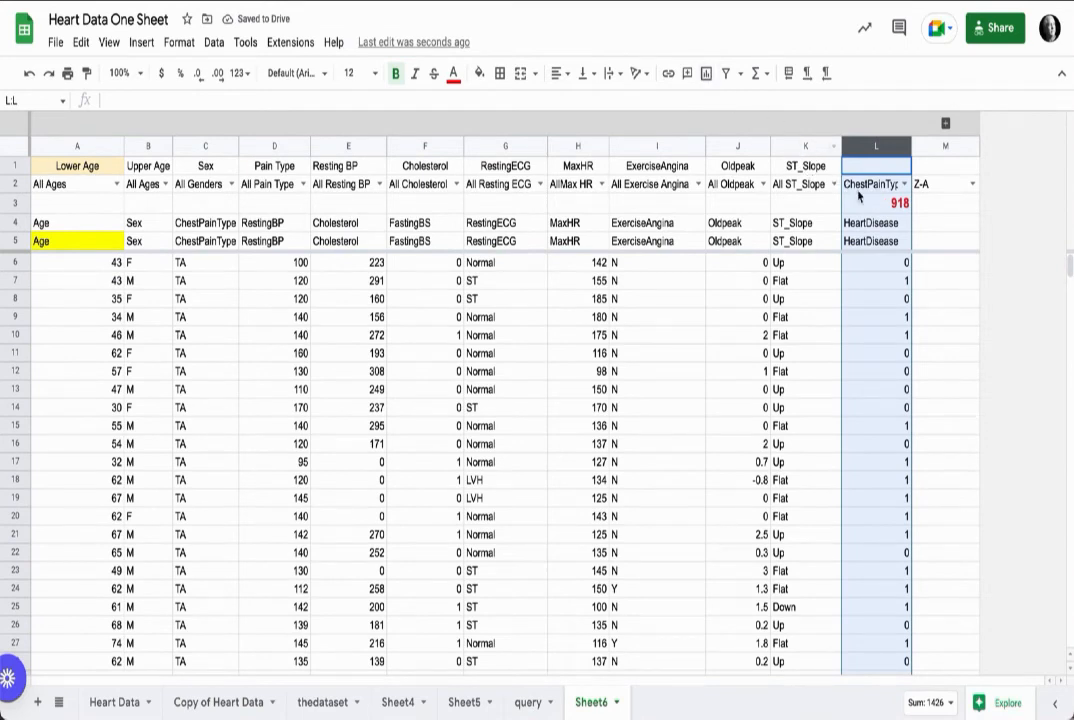
Step: Label cell L1 as Sort Column
click(884, 170)
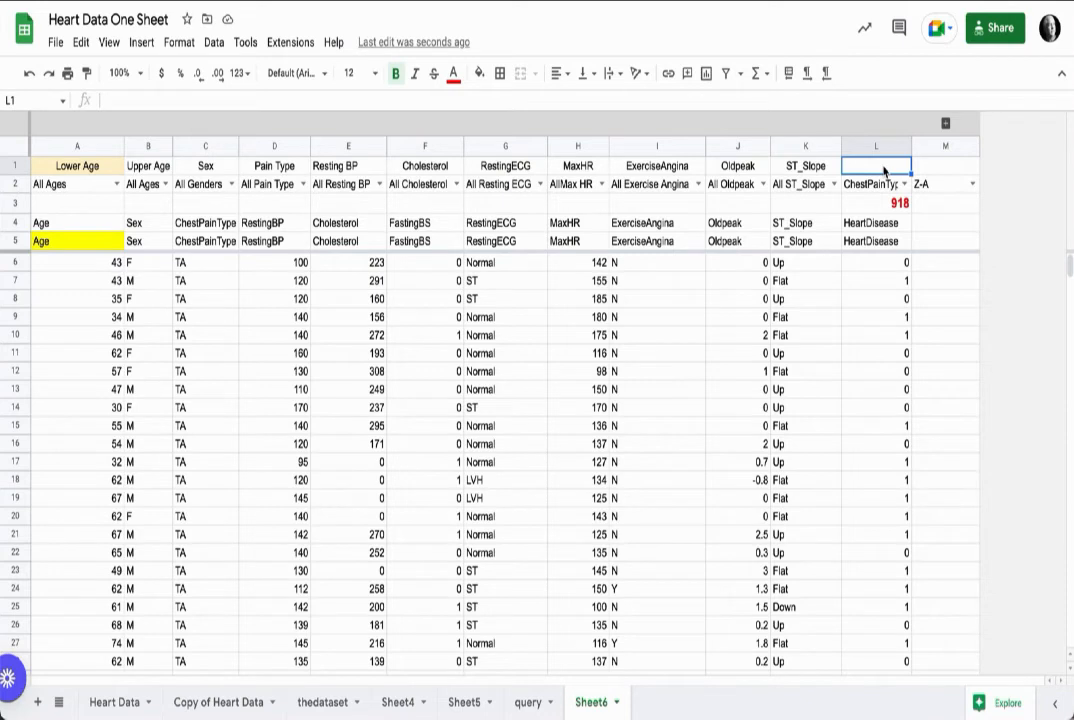
text(Sort Column)
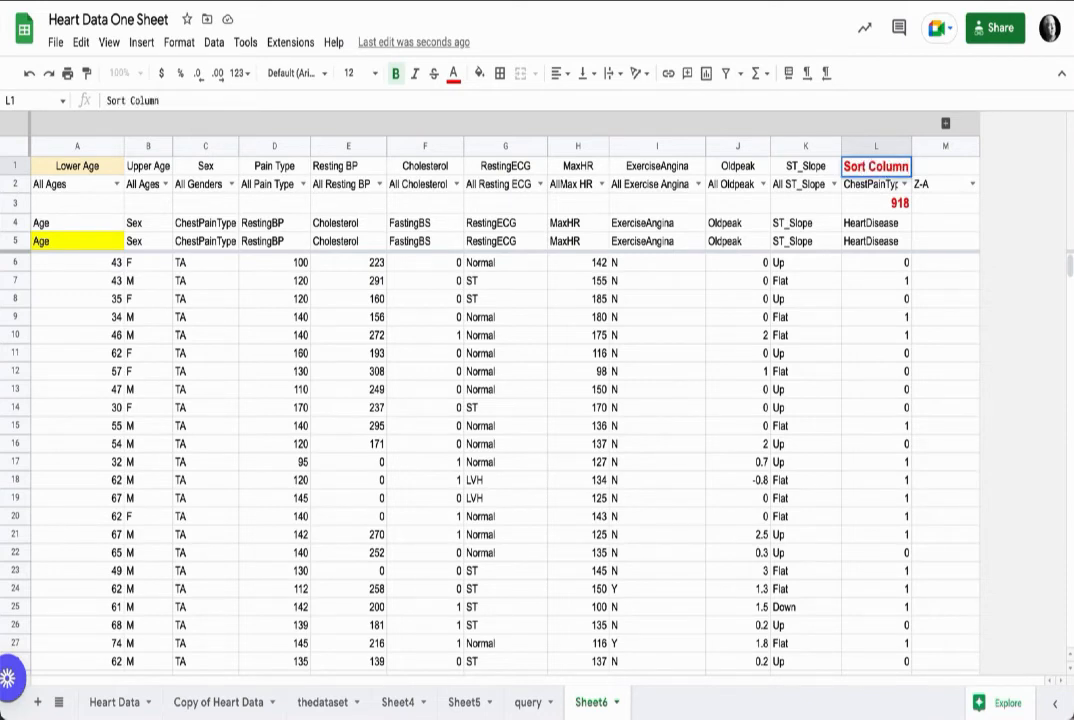
key(Tab)
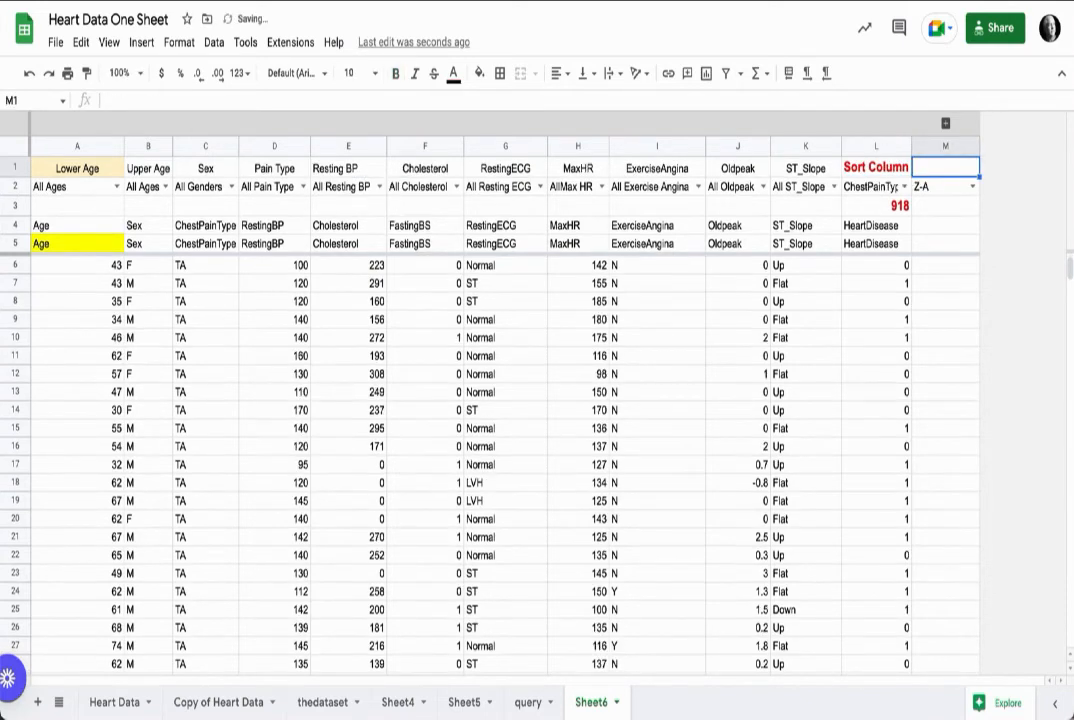
Step: Label cell M1 as Sort Order
text(Sort Ord)
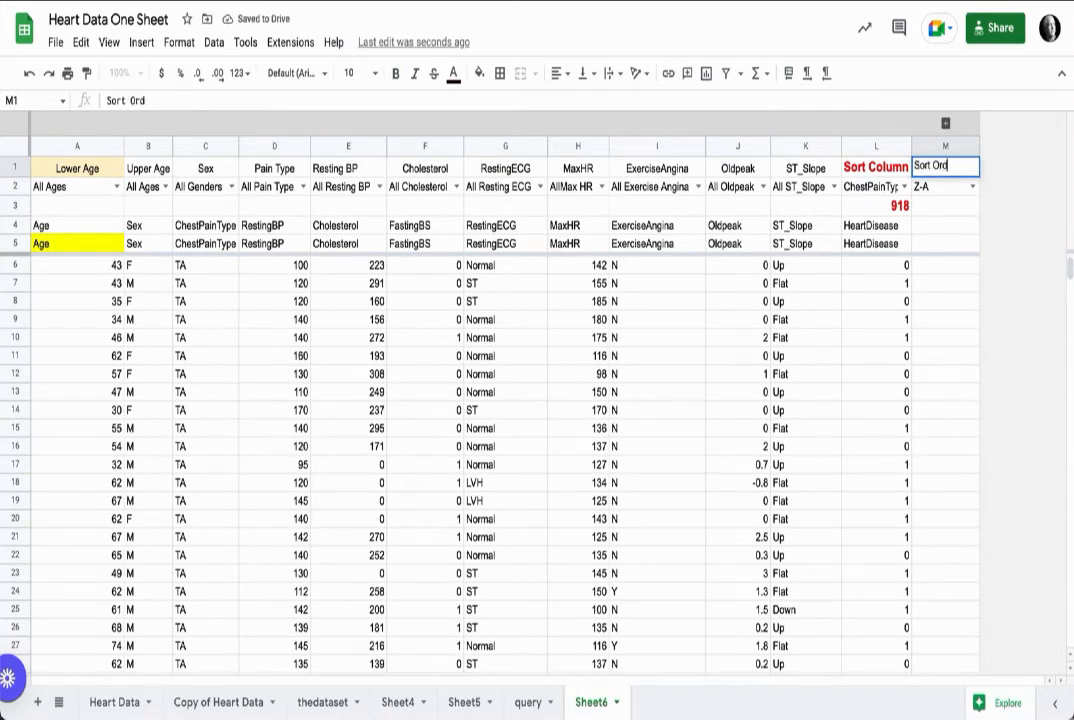
text(er)
Step: Copy the L2 dropdown's formatting onto the L1 label
click(857, 192)
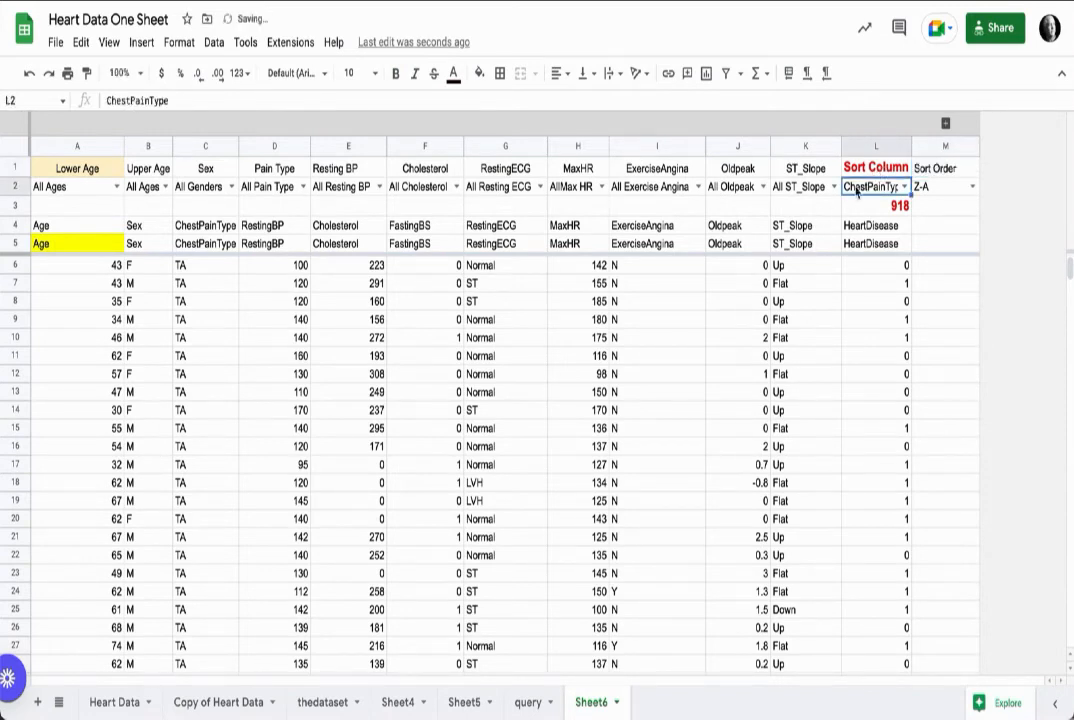
click(87, 73)
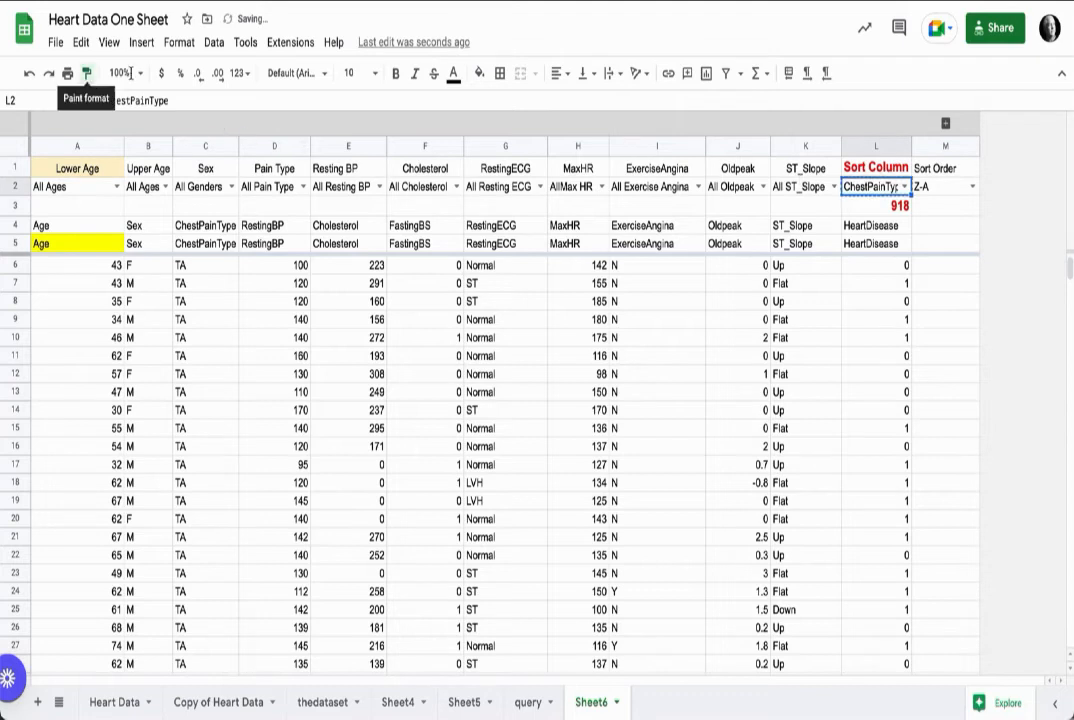
click(872, 167)
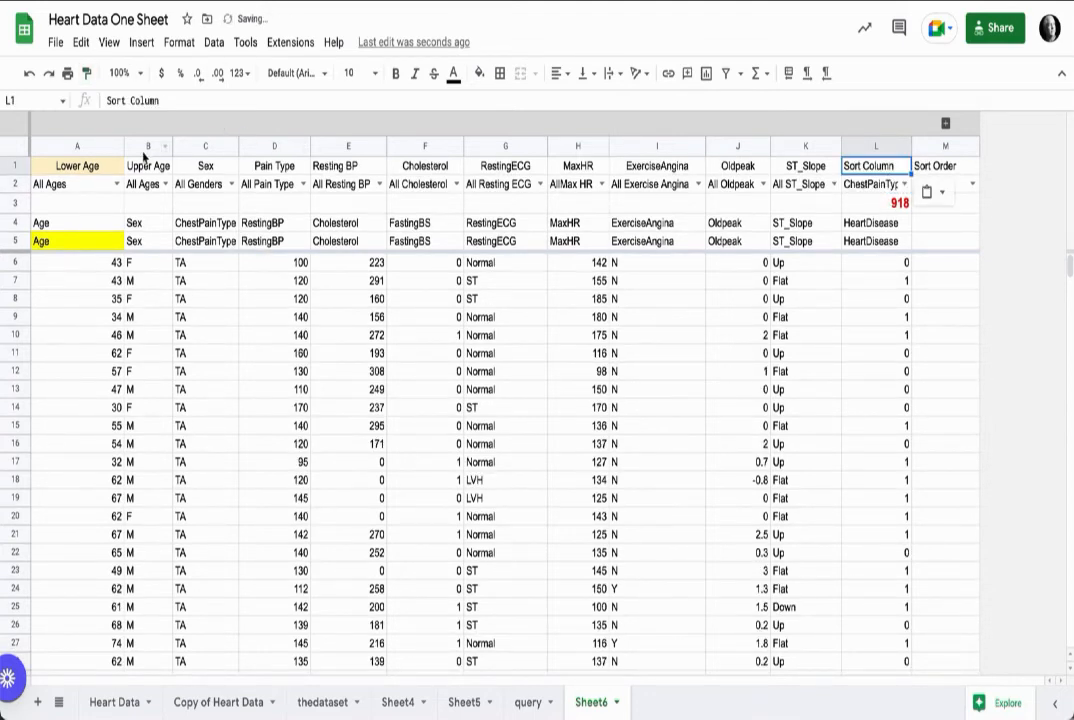
Step: Make the header labels in A1:M1 12-point bold
drag(108, 170, 940, 167)
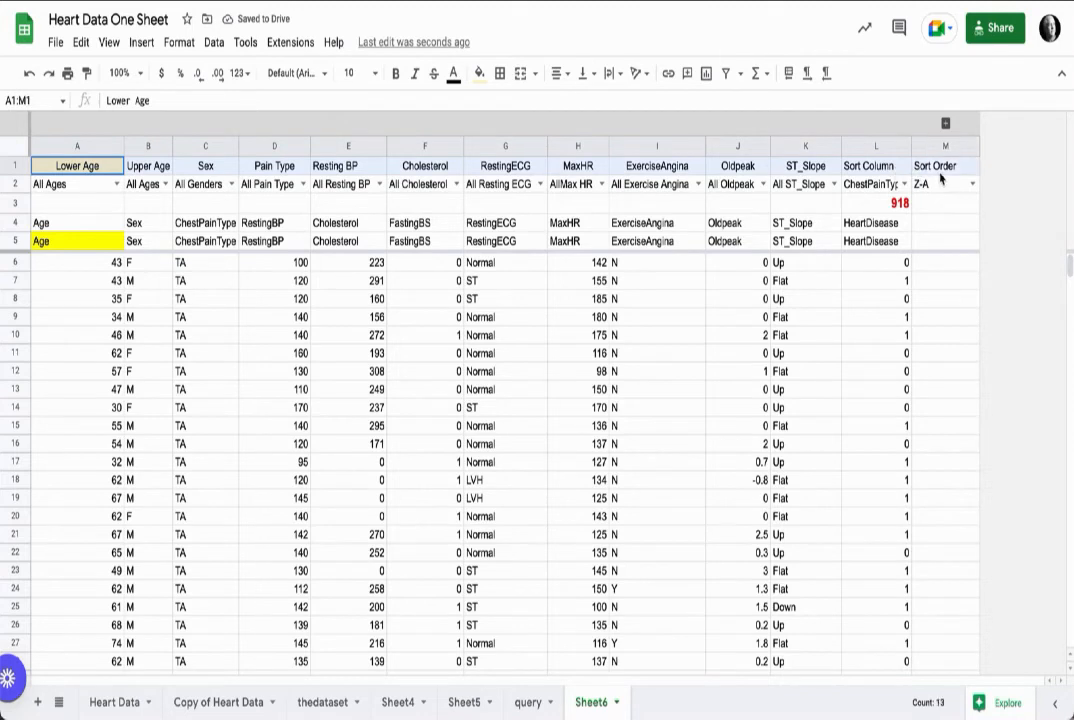
click(373, 80)
click(352, 264)
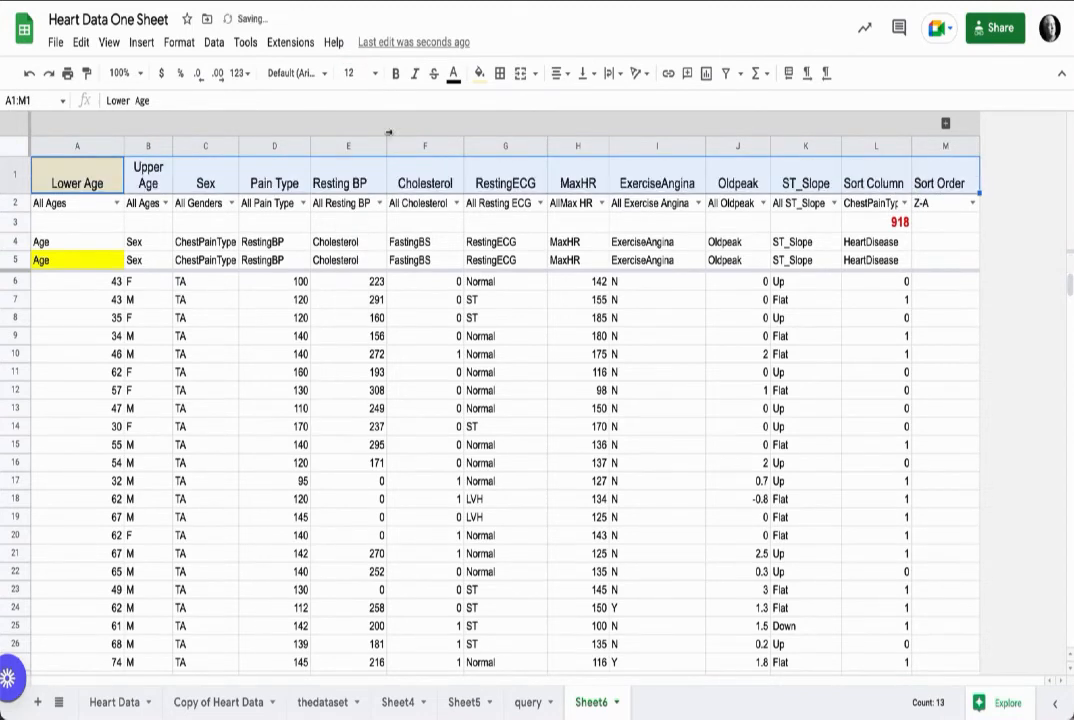
click(400, 77)
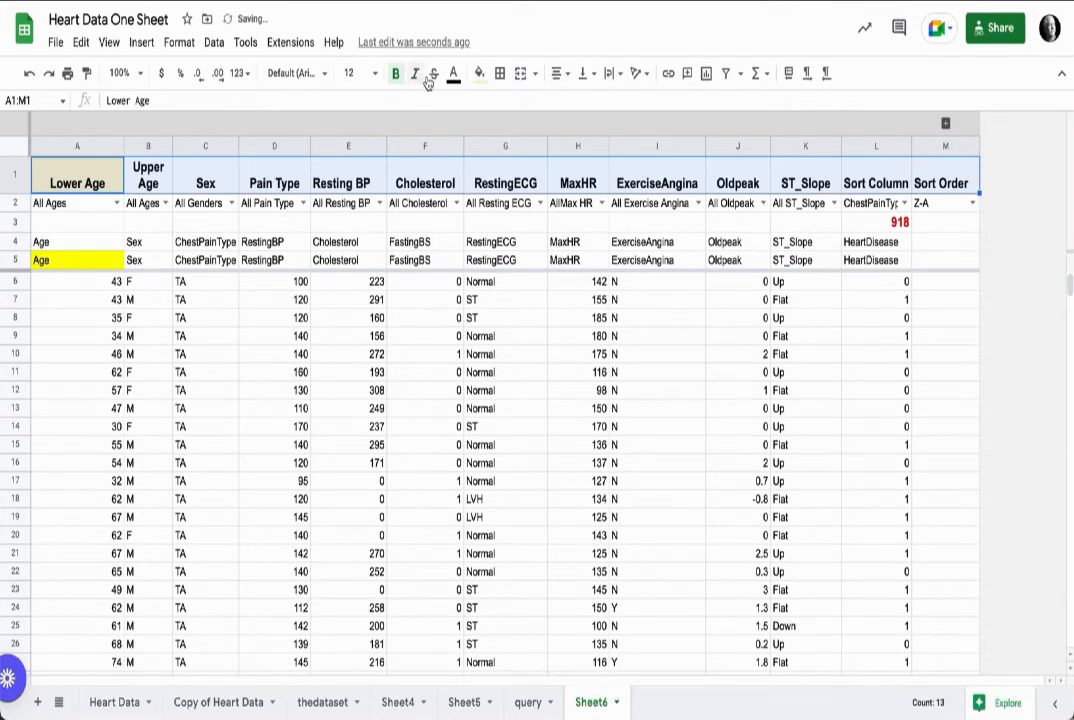
Step: Give the header row A1:M1 a black fill with white text
click(481, 79)
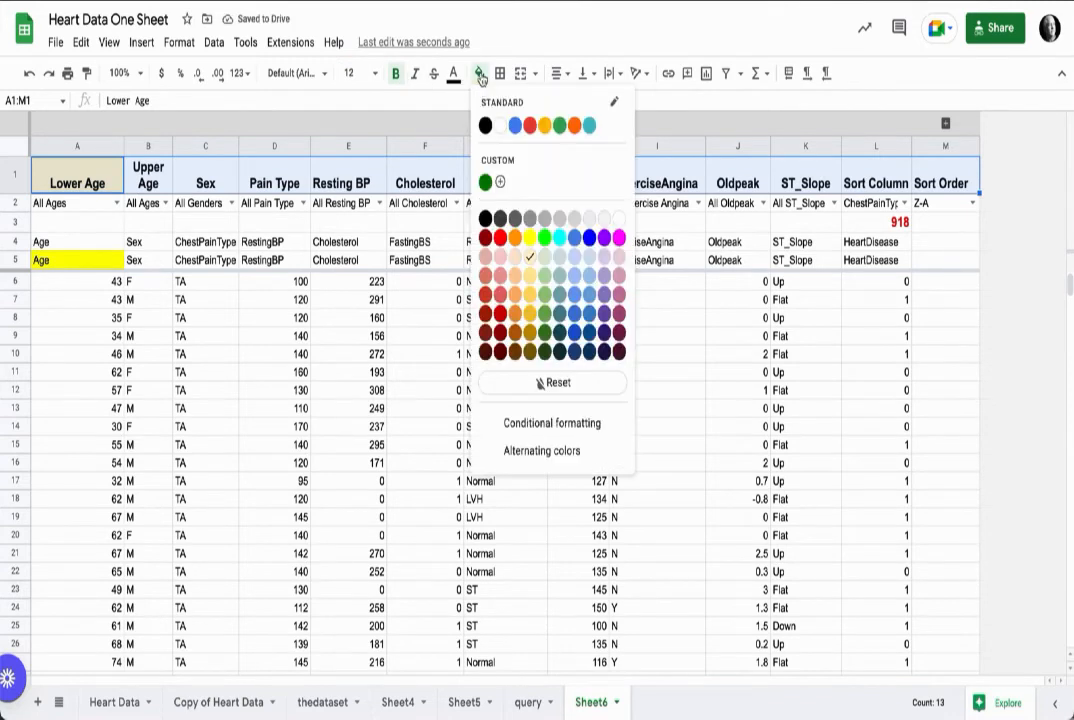
click(486, 216)
click(459, 72)
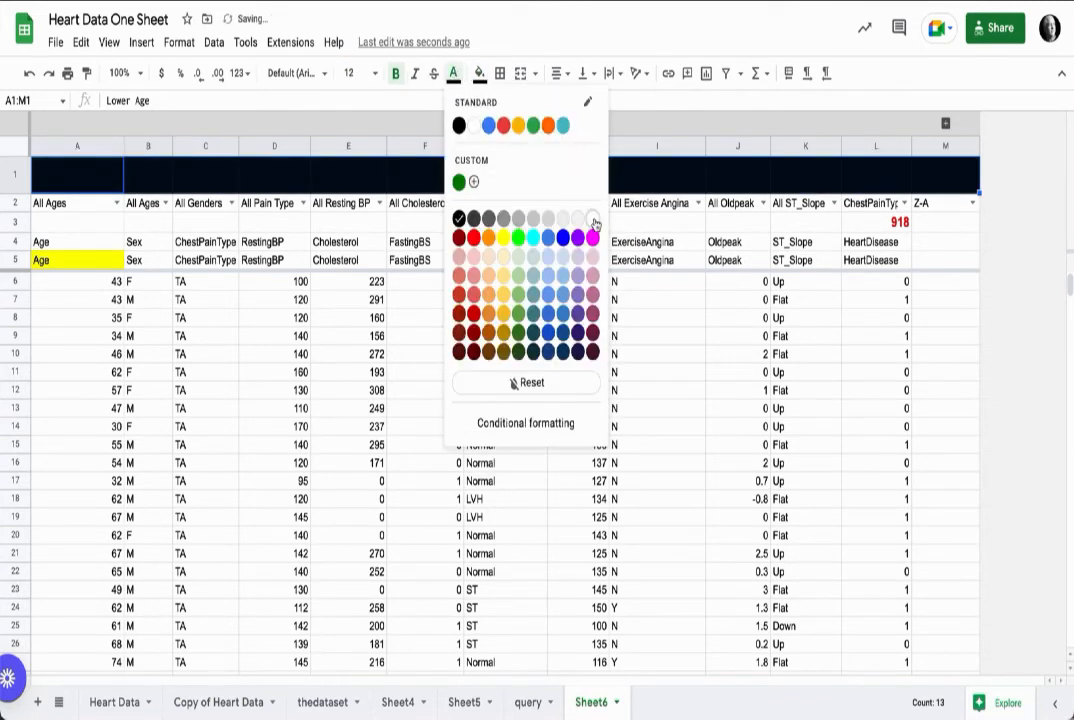
click(594, 221)
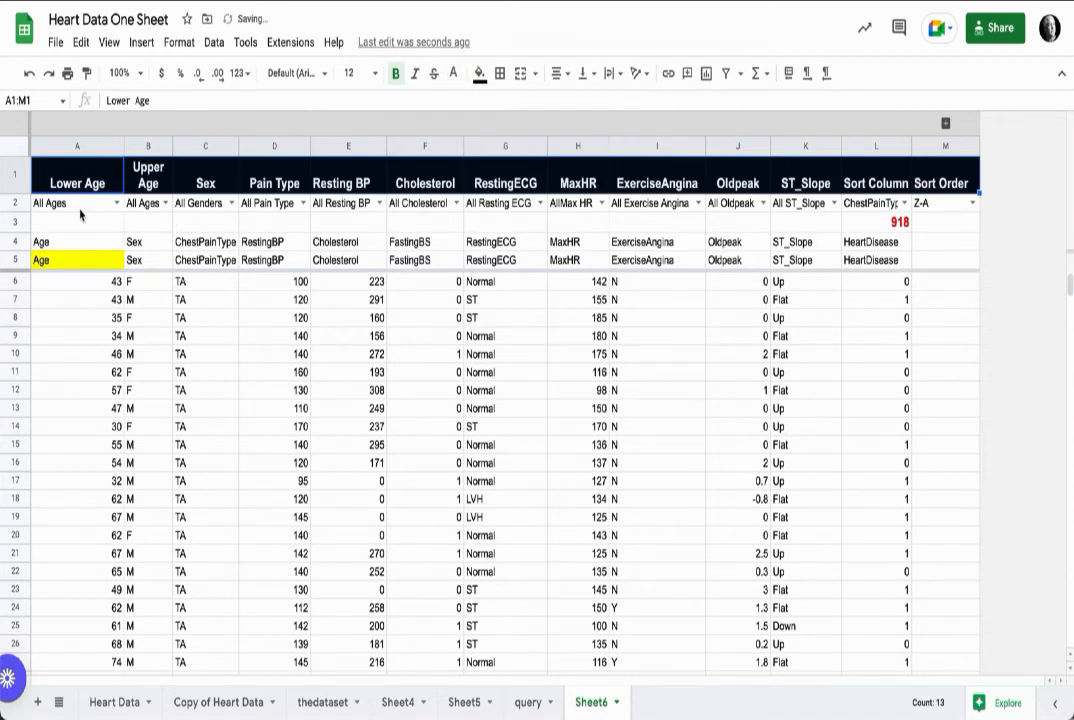
Step: Fill rows 2 to 4 with black
drag(82, 205, 674, 210)
click(148, 205)
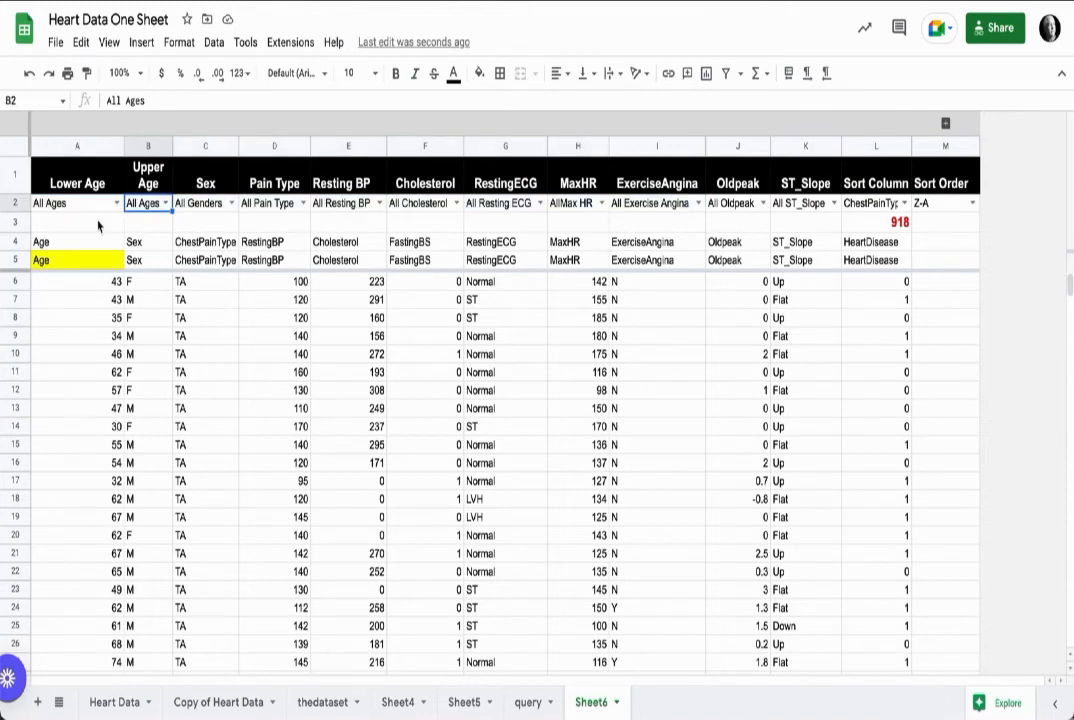
drag(16, 203, 22, 241)
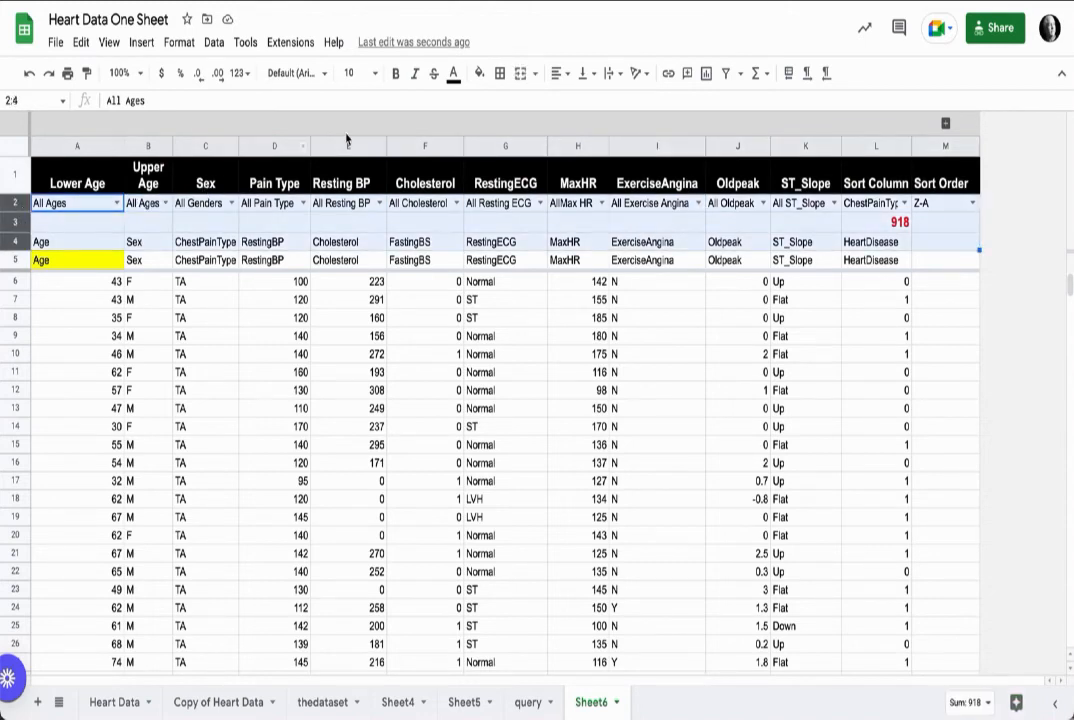
click(481, 72)
click(484, 117)
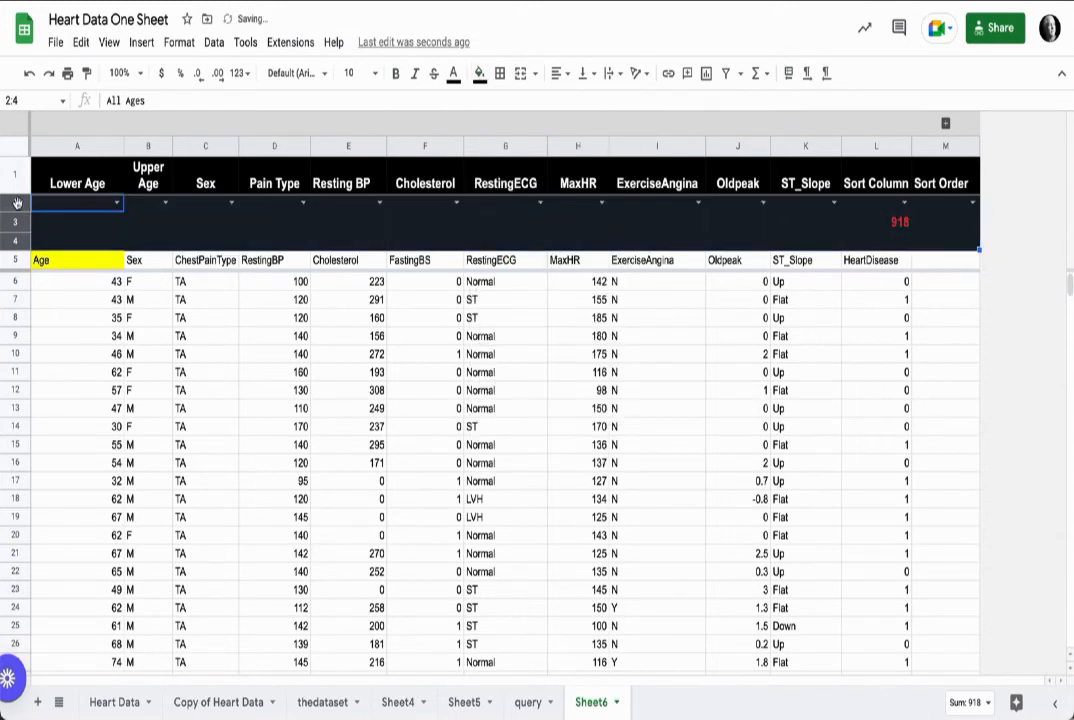
Step: Give the dropdown row 2 black text on a white fill
click(15, 259)
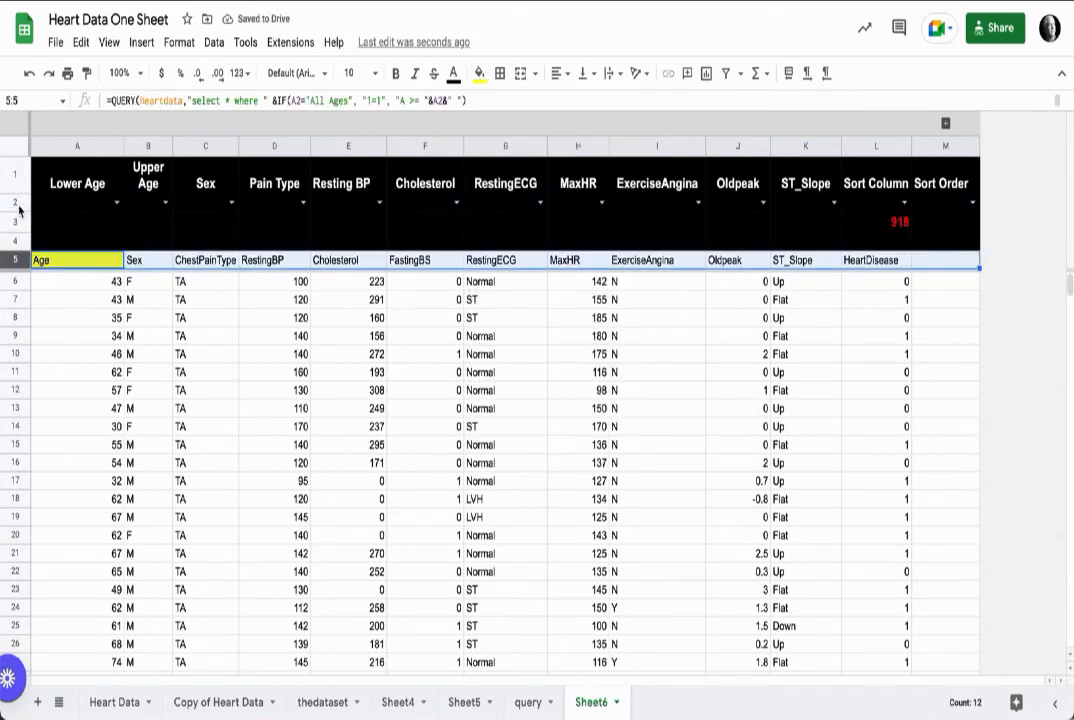
click(16, 204)
click(453, 72)
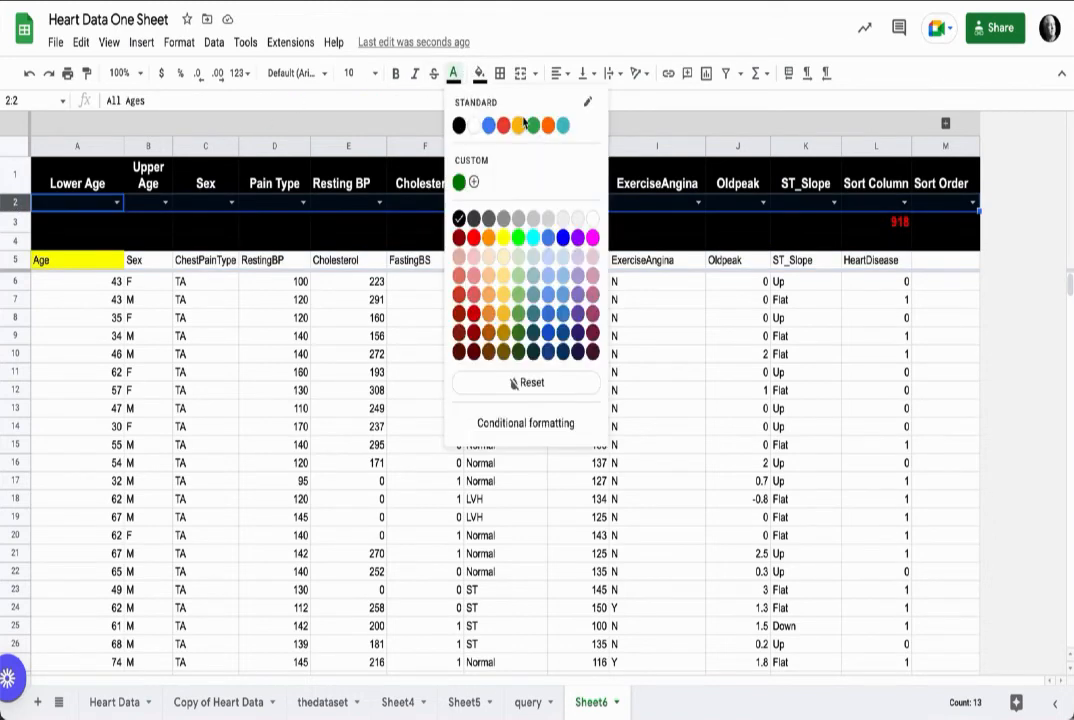
click(593, 217)
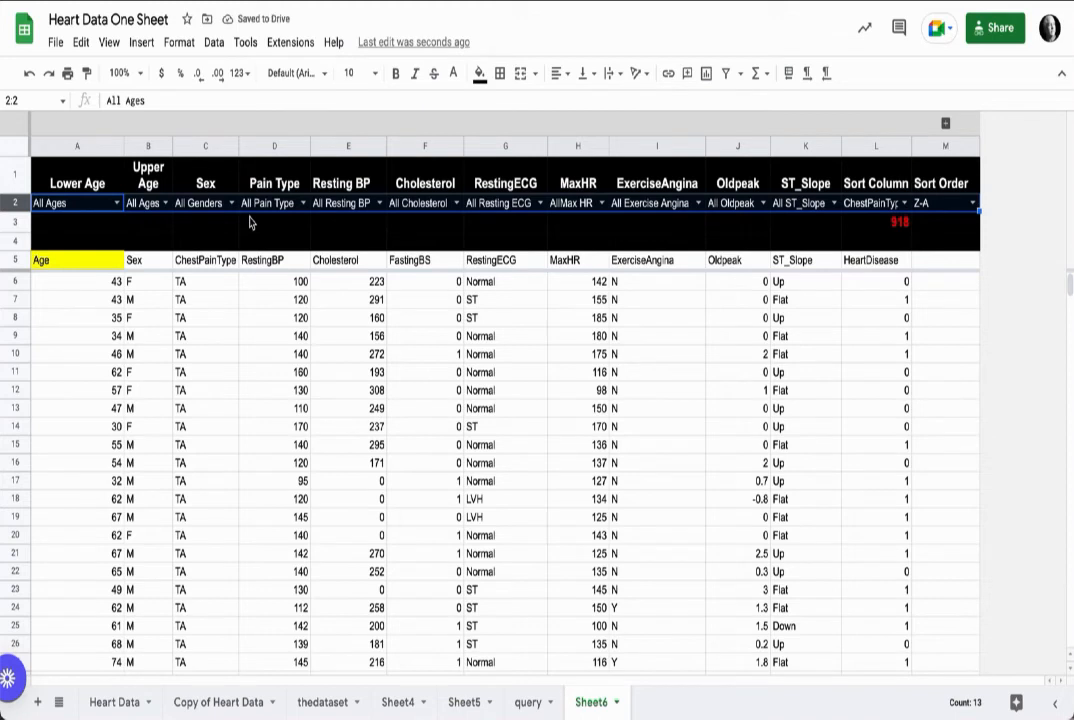
click(453, 72)
click(459, 124)
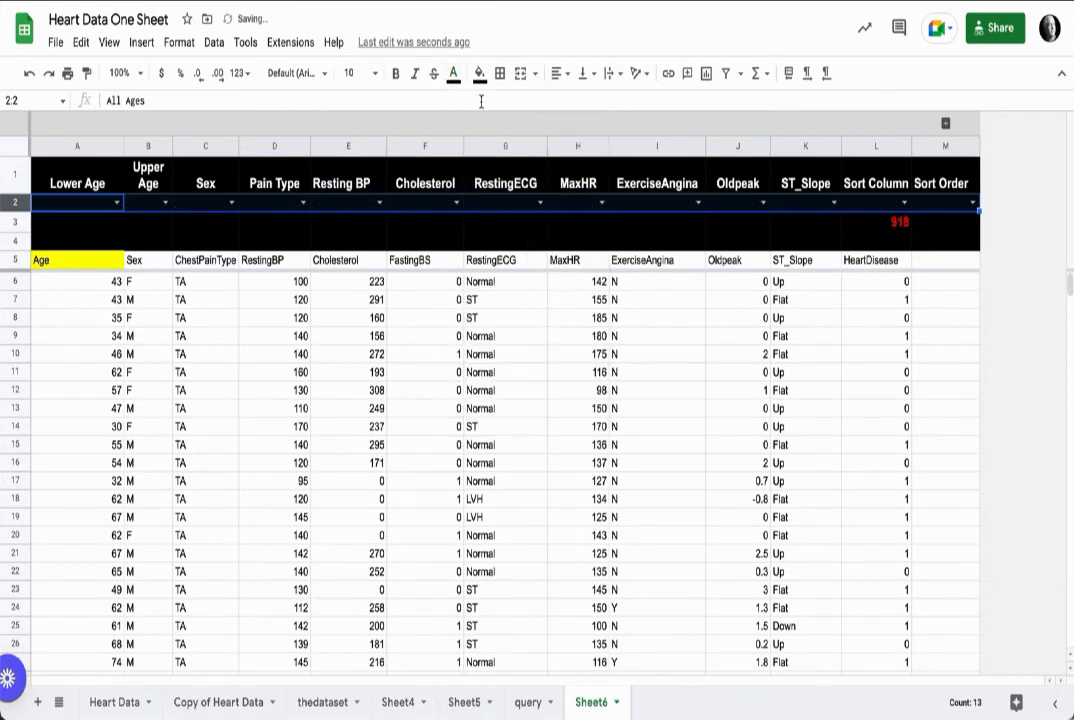
click(480, 72)
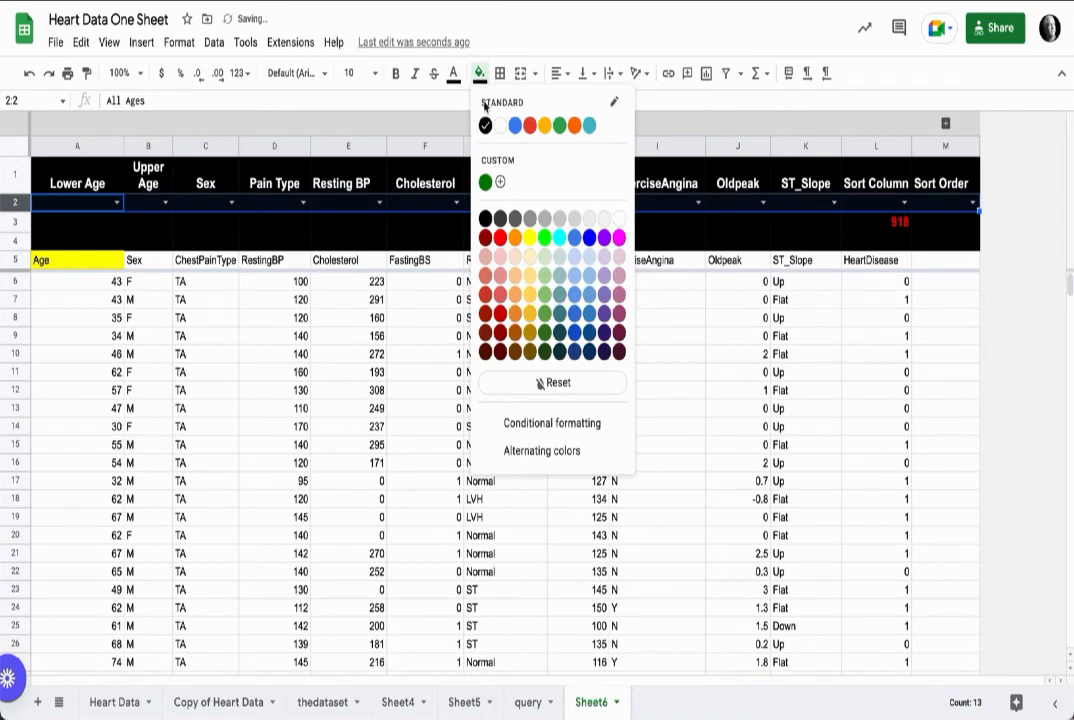
click(620, 218)
click(478, 226)
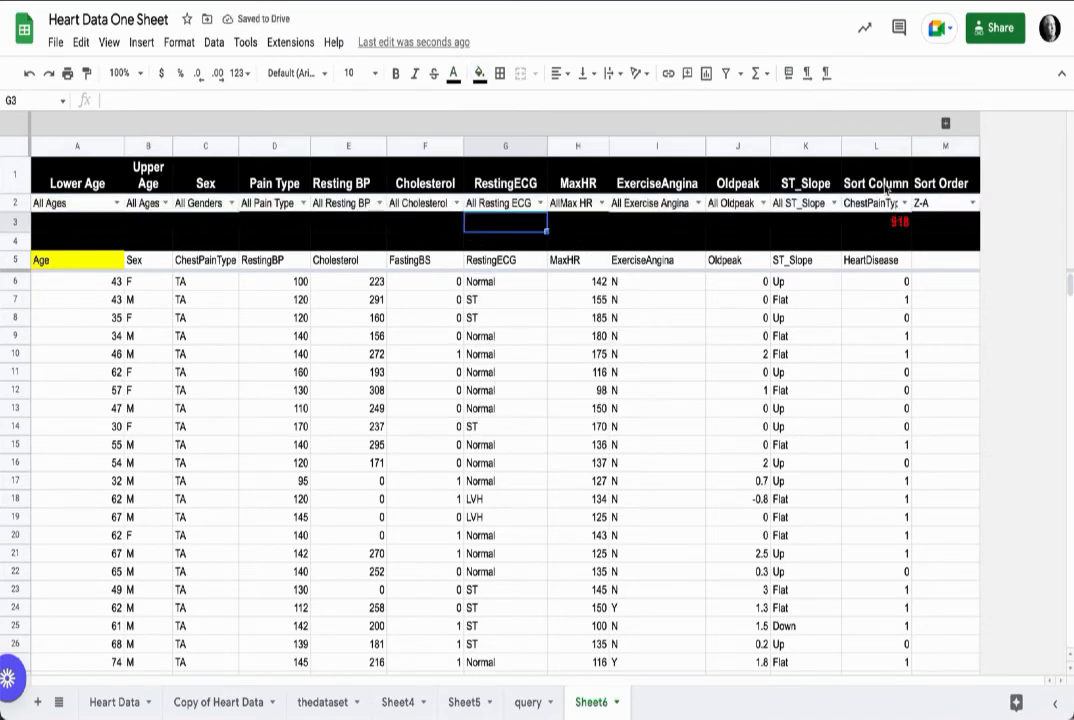
Step: Narrow column A with the whole sheet selected so columns fit their contents
click(11, 148)
drag(123, 146, 91, 146)
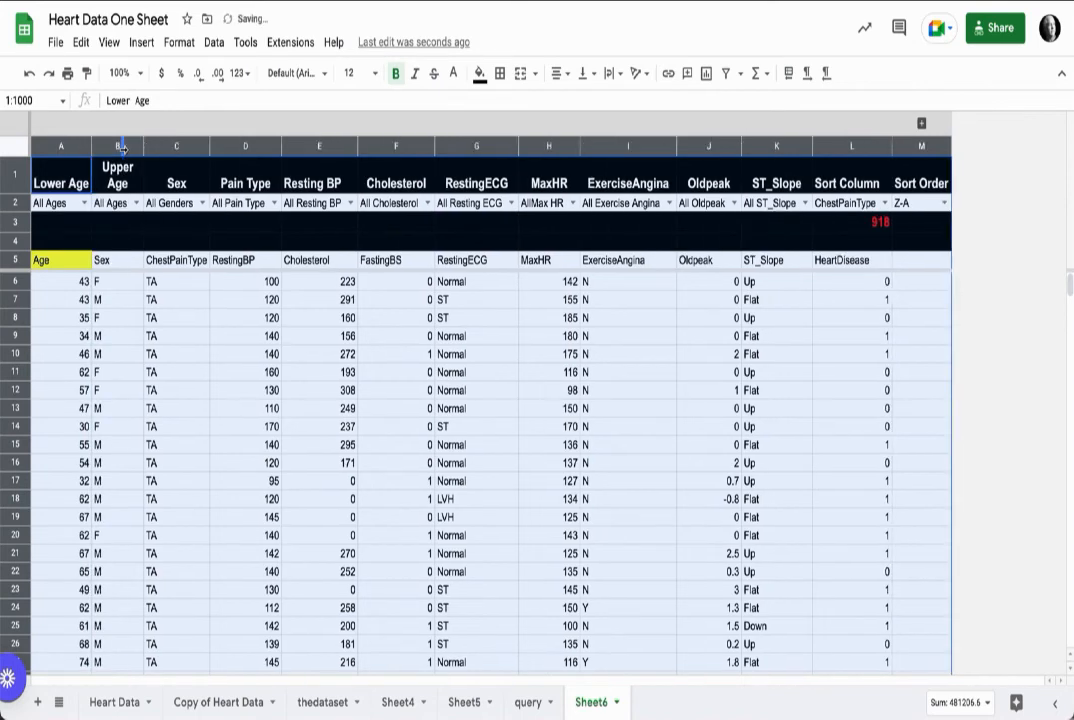
Step: Format the count in L3 at 18 point, centred horizontally and vertically
click(810, 242)
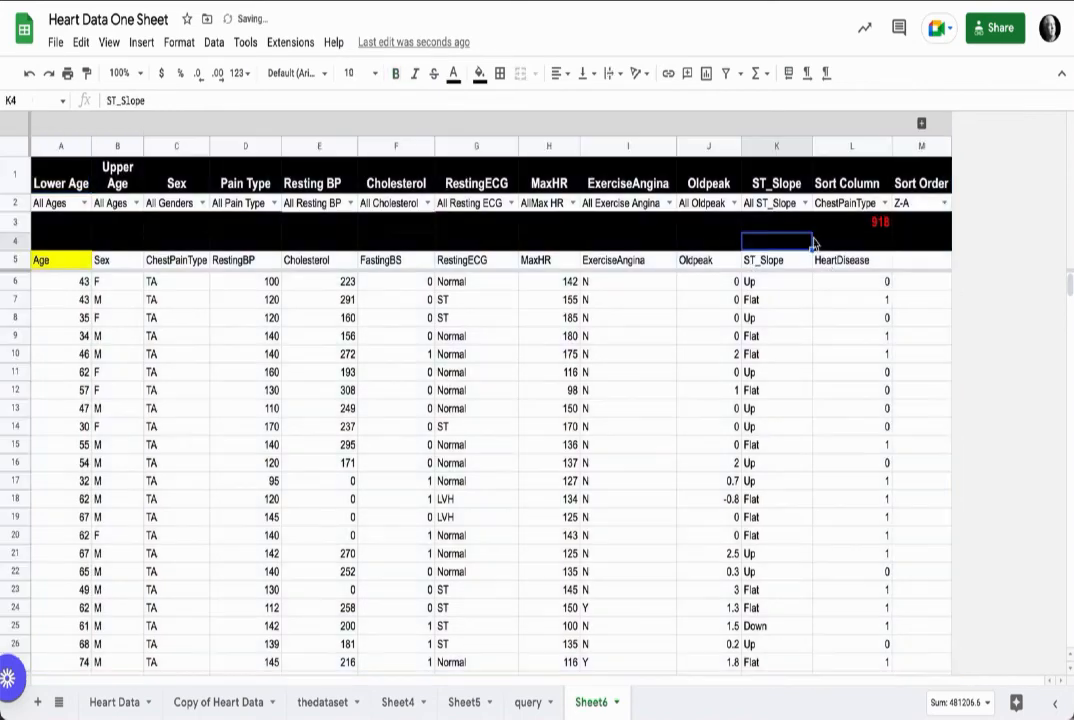
click(875, 226)
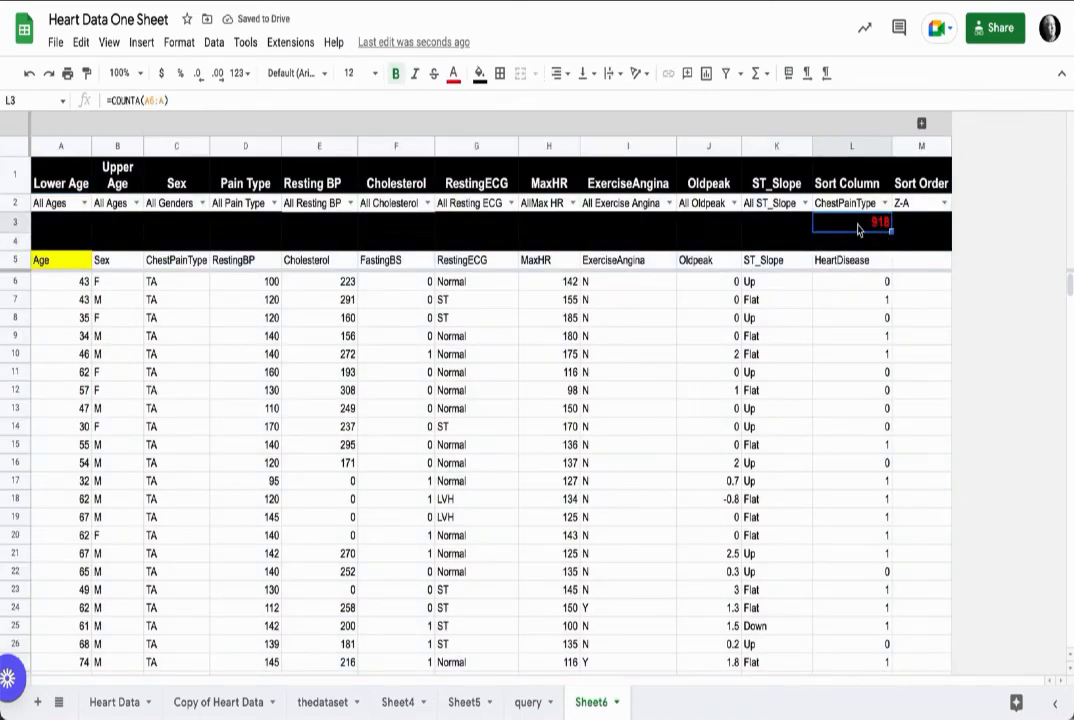
click(354, 73)
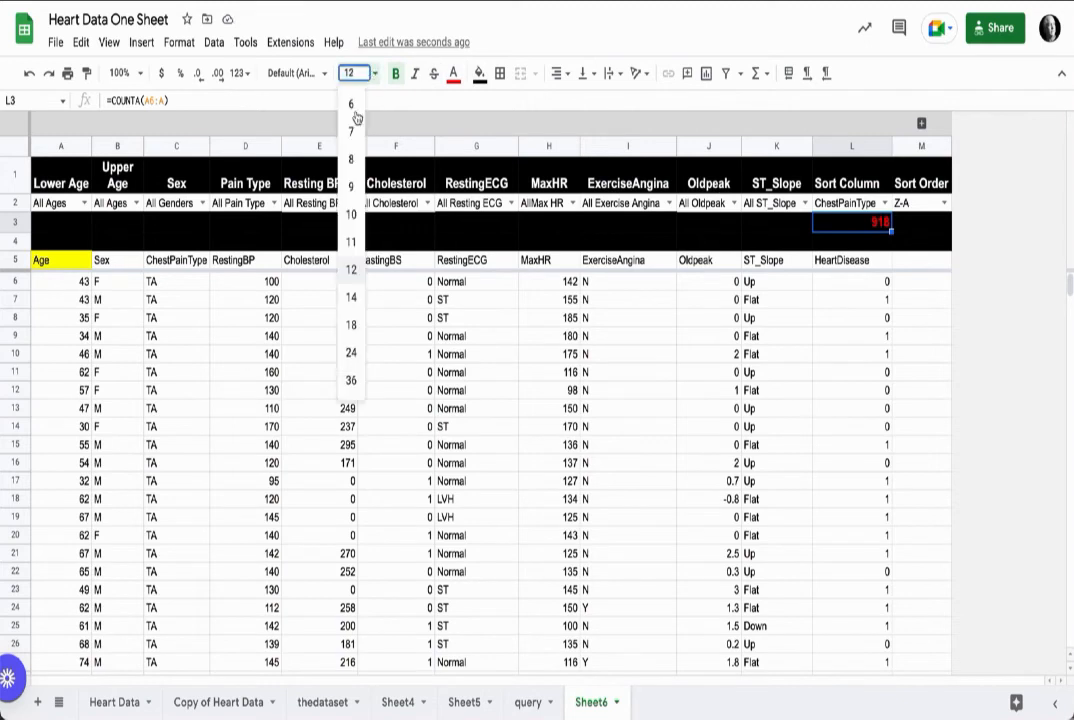
click(358, 325)
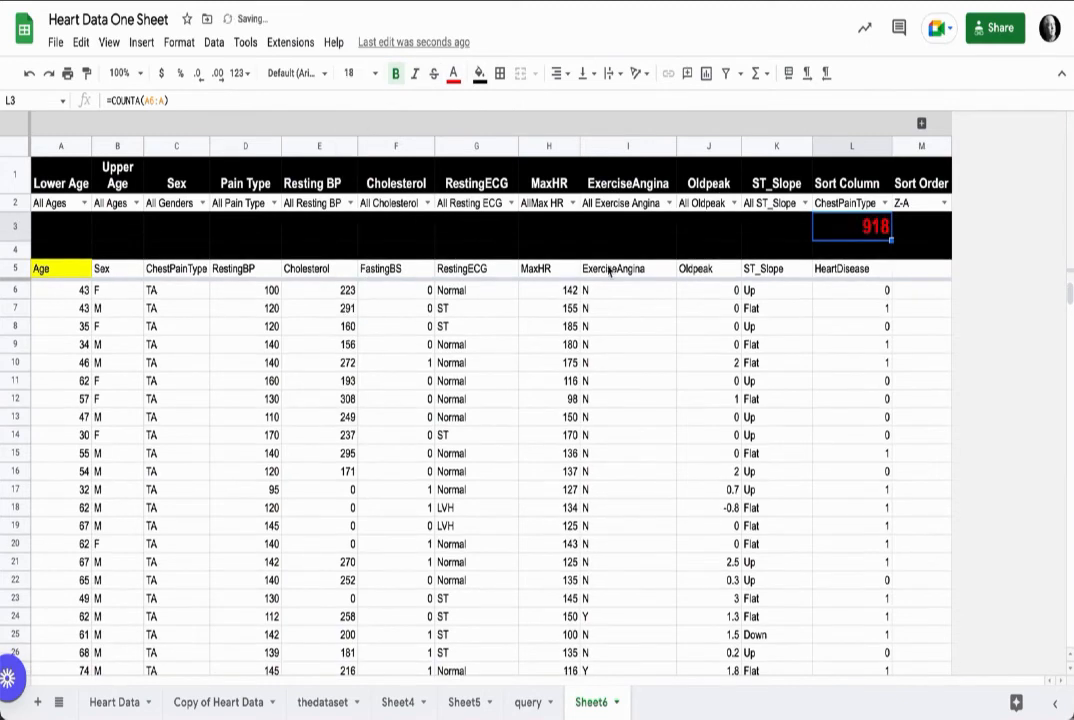
click(560, 80)
click(574, 104)
click(583, 73)
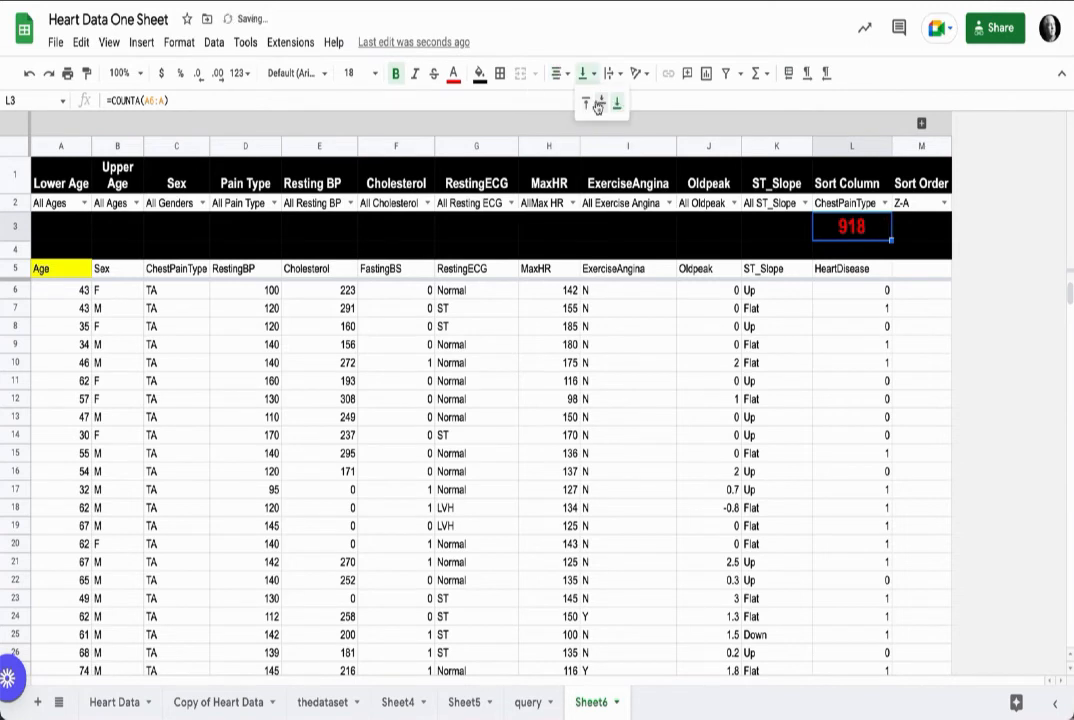
click(599, 105)
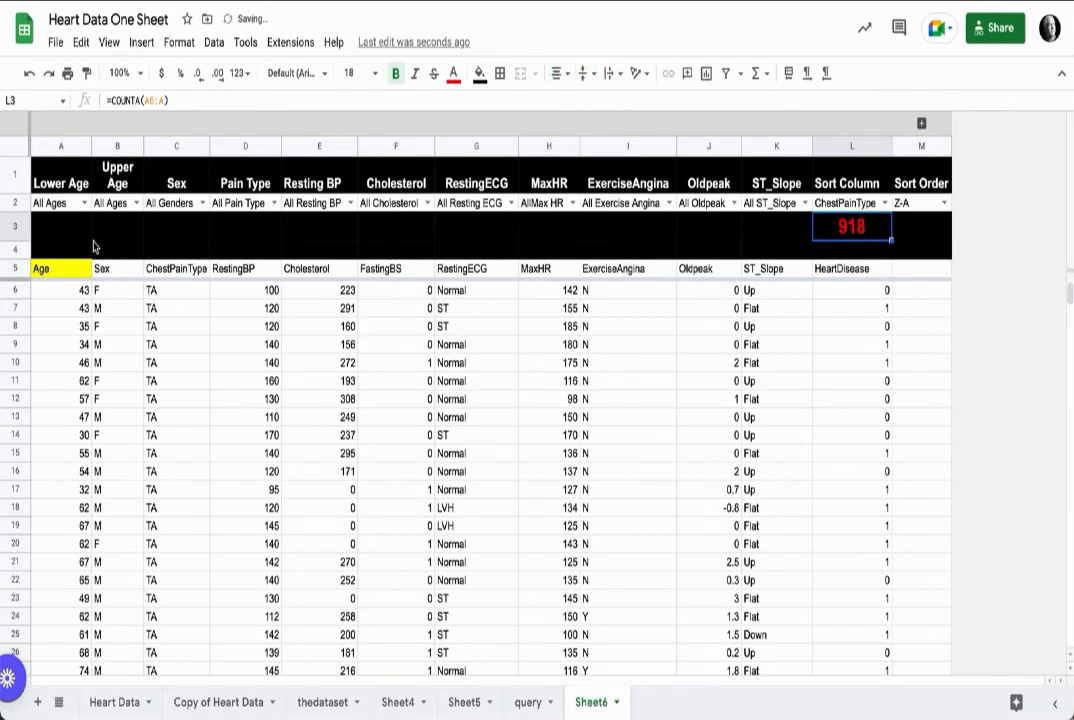
Step: Test the Lower Age dropdown by picking 36, then reset it to All Ages
click(84, 203)
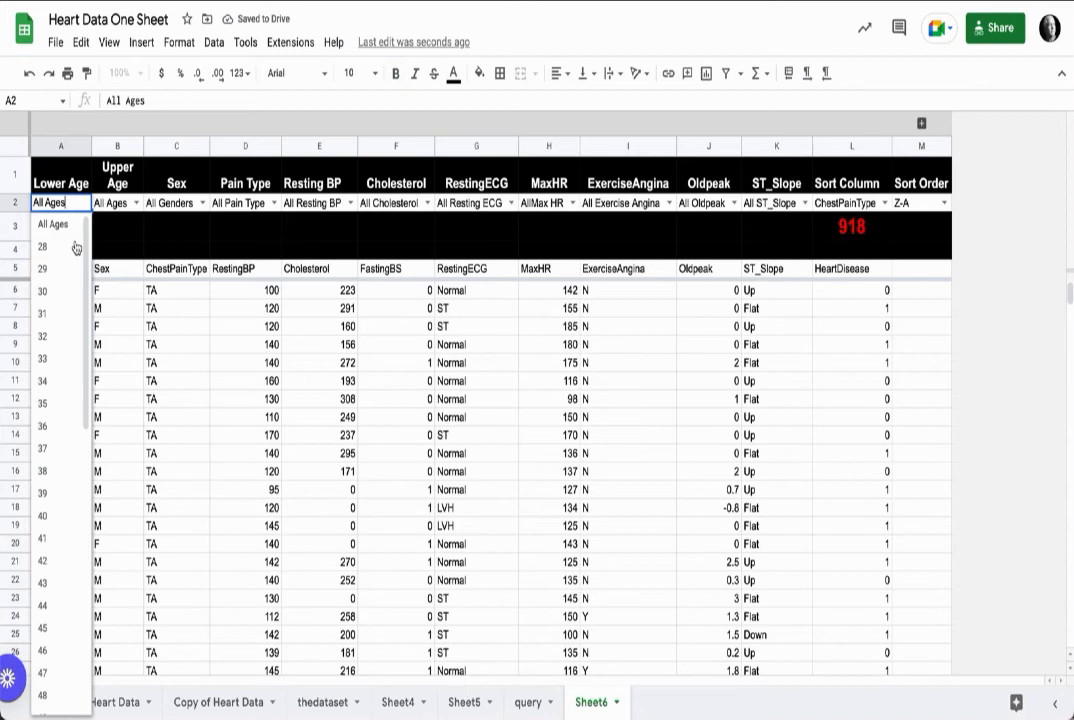
click(57, 434)
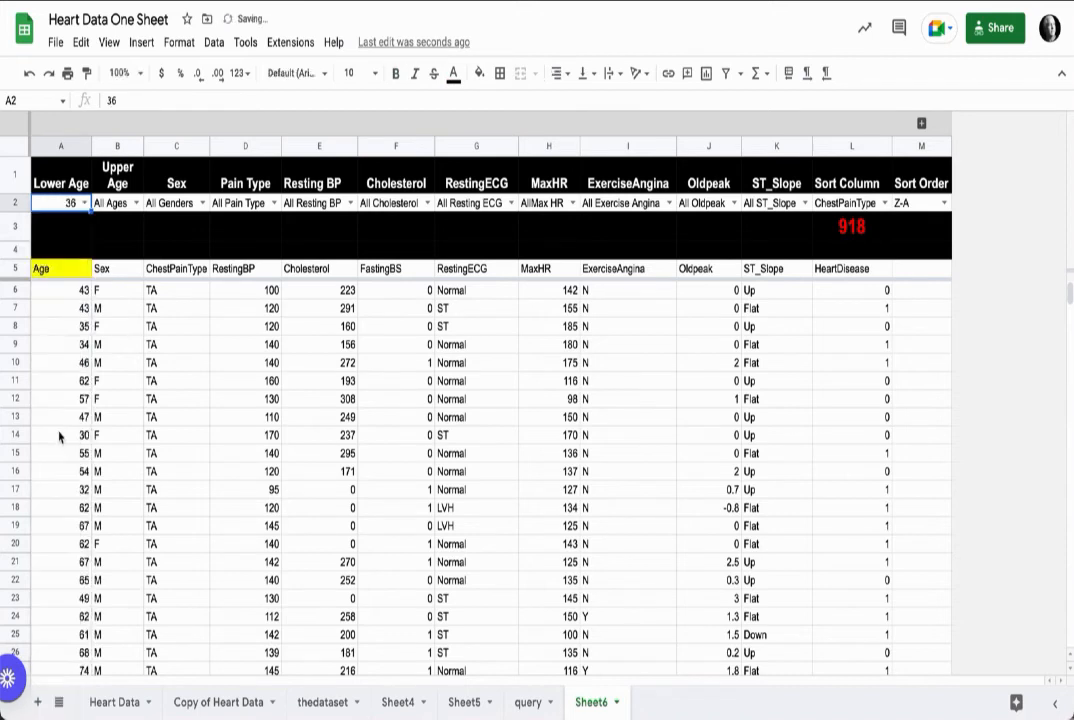
click(84, 203)
click(52, 242)
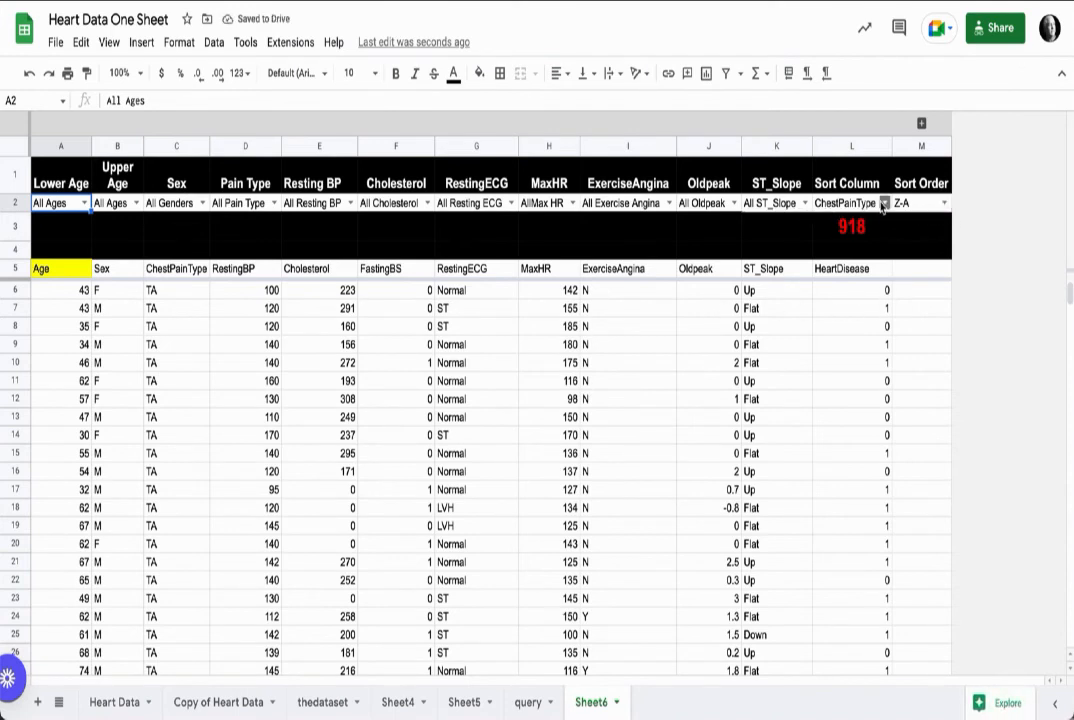
Step: Make the dropdown row 2 bold at 11 point
click(19, 204)
click(396, 77)
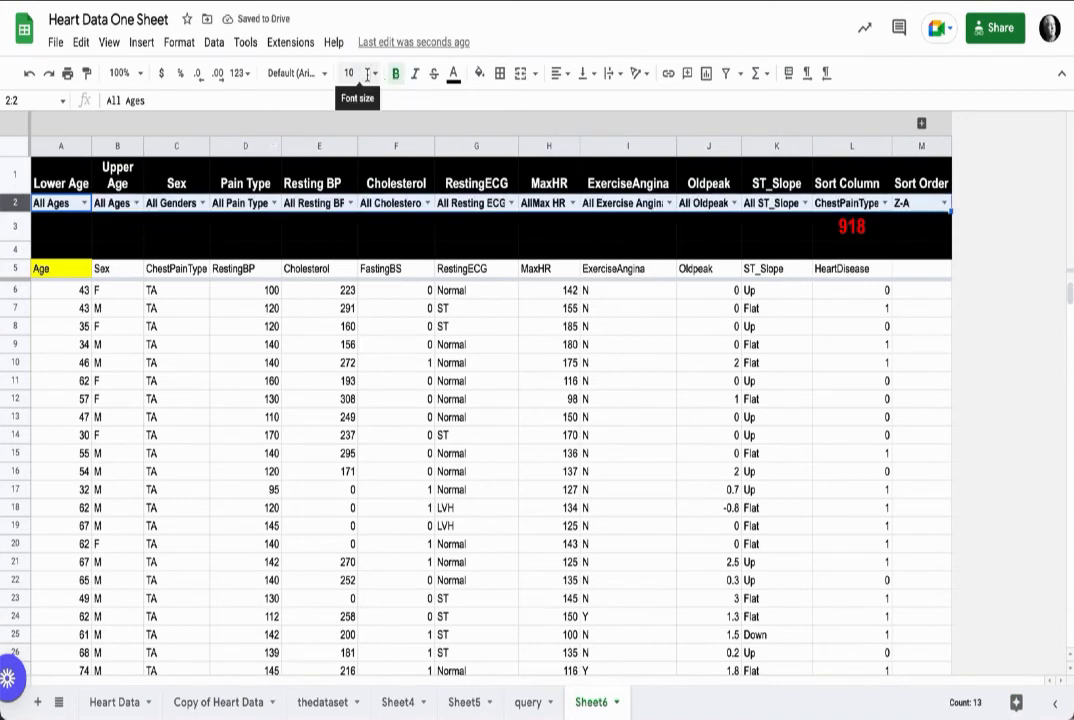
click(366, 74)
click(356, 232)
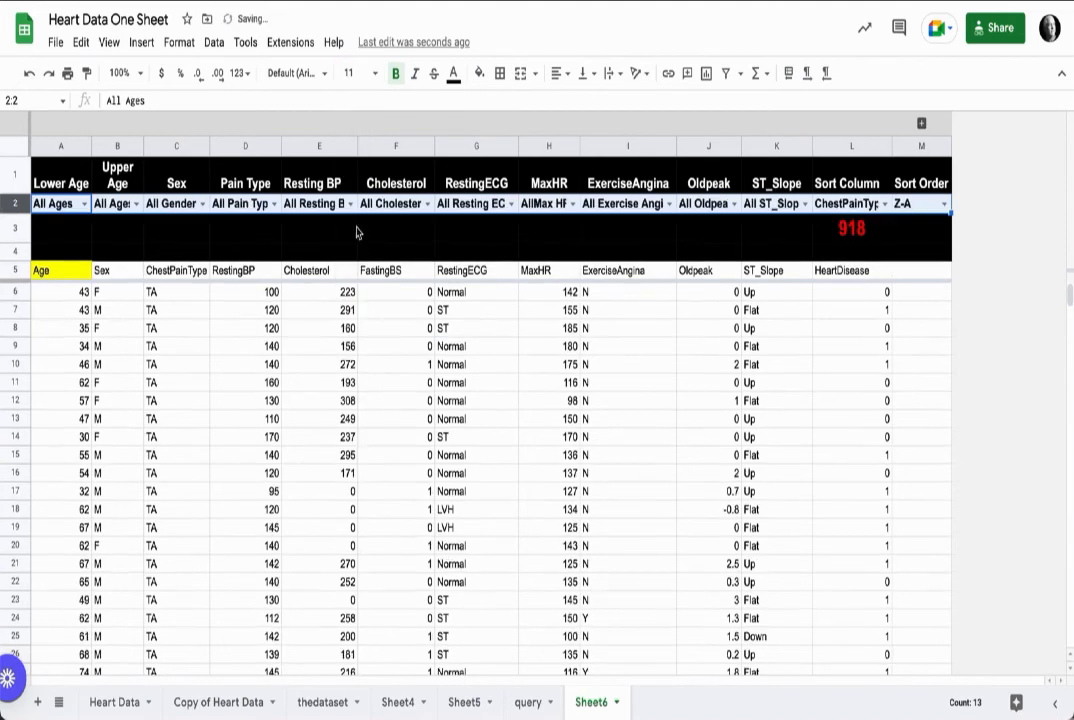
Step: Auto-fit all column widths with the whole sheet selected
click(20, 146)
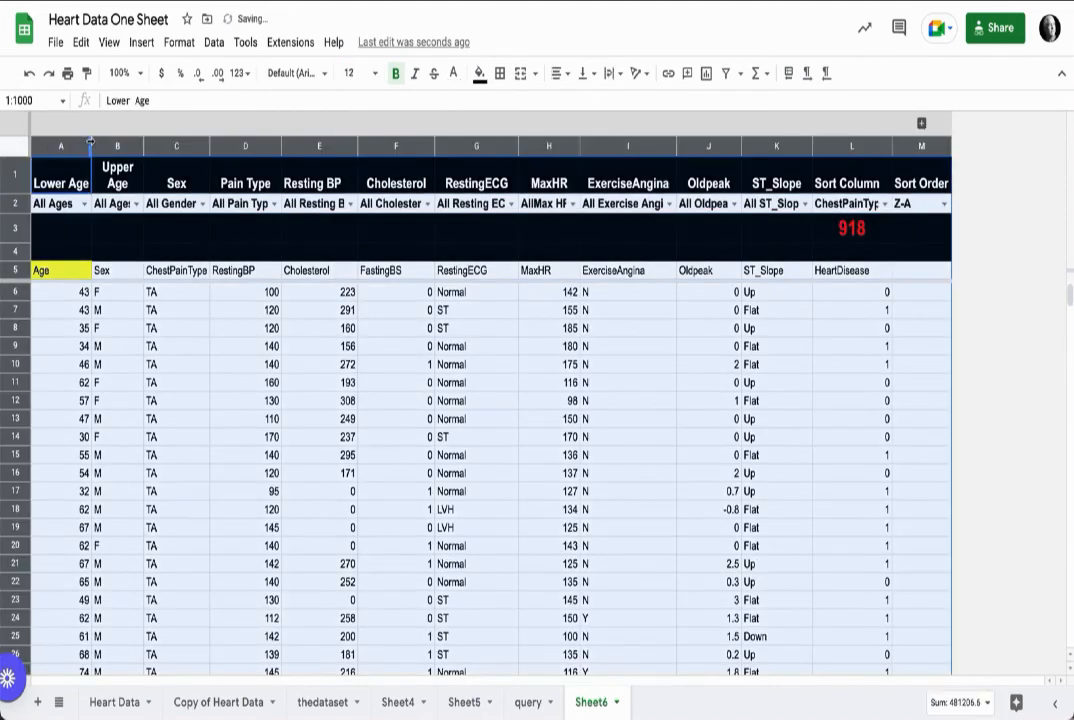
double_click(91, 146)
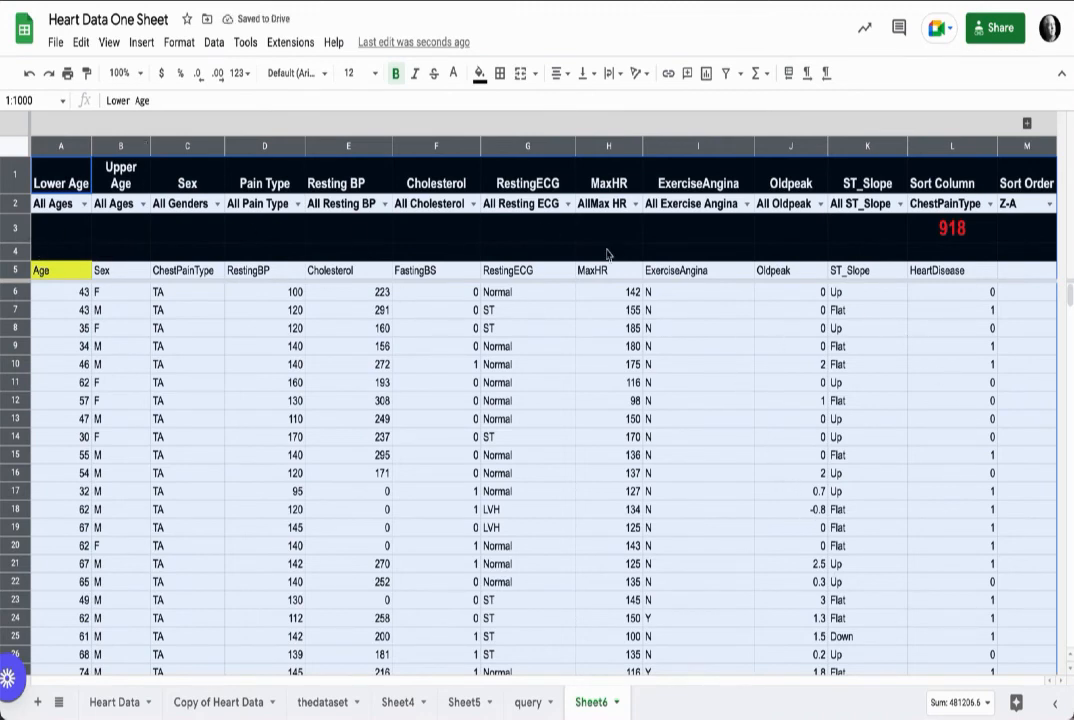
Step: Test the ST_Slope dropdown by picking Flat, then reset it to All ST_Slope
click(868, 203)
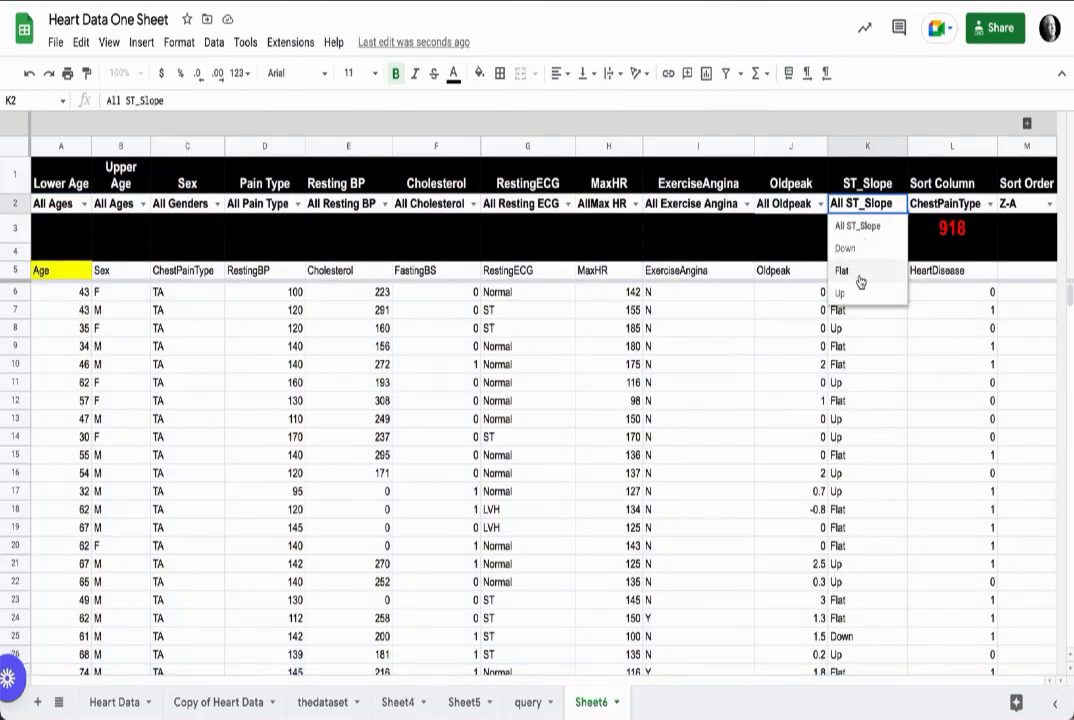
click(855, 271)
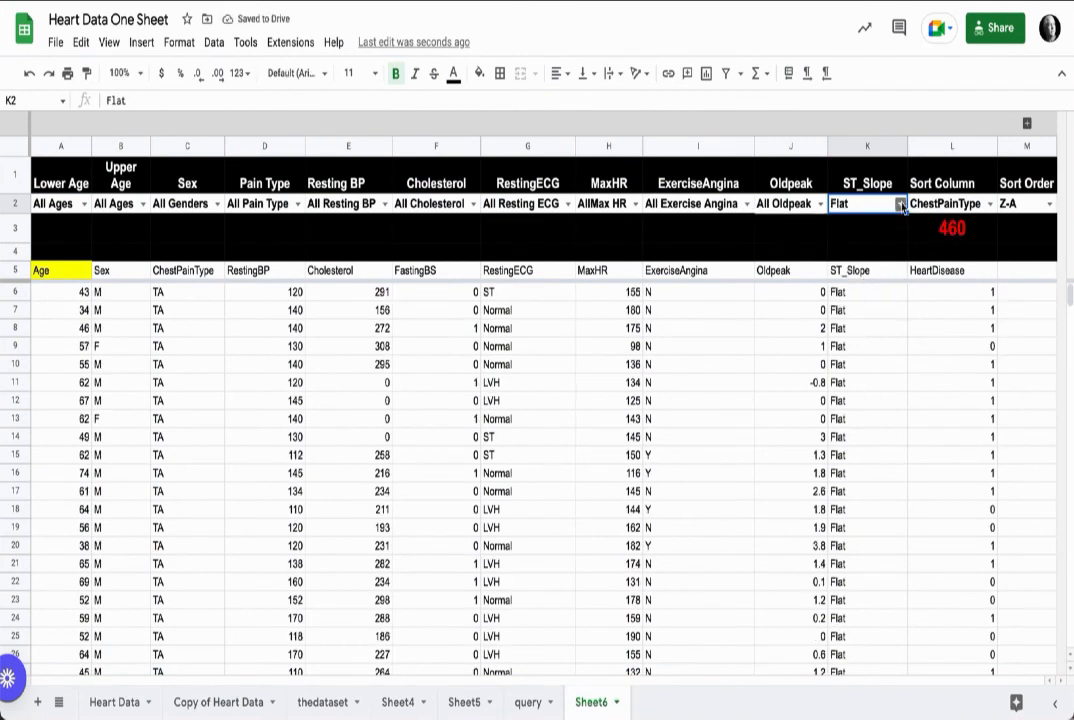
click(900, 206)
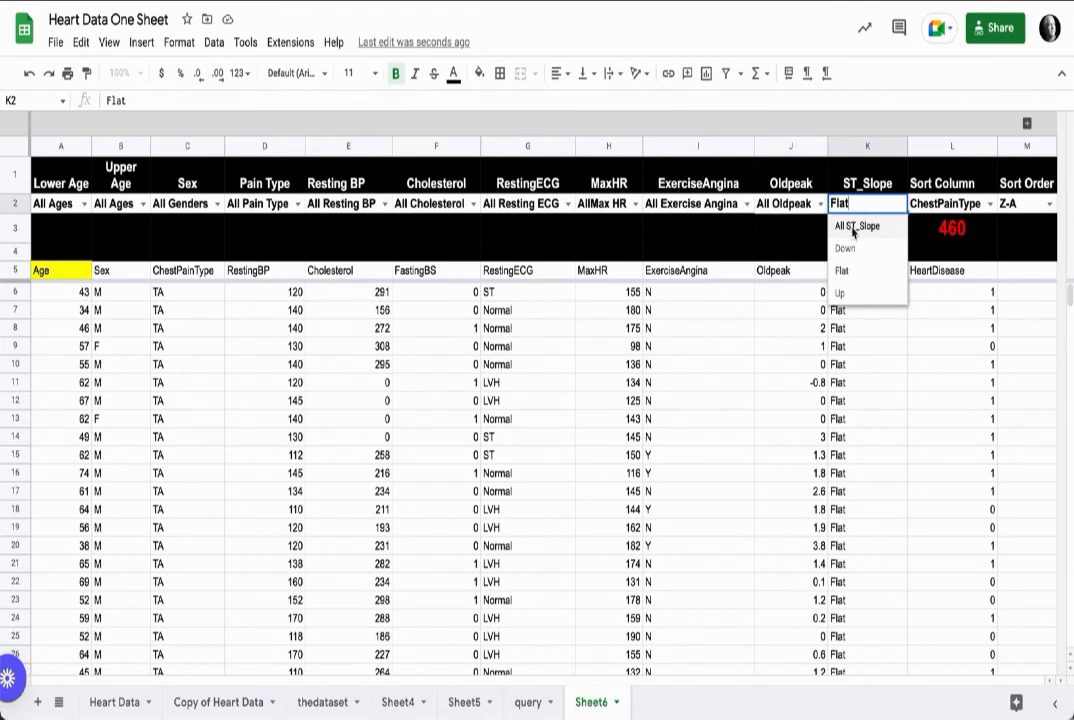
click(848, 226)
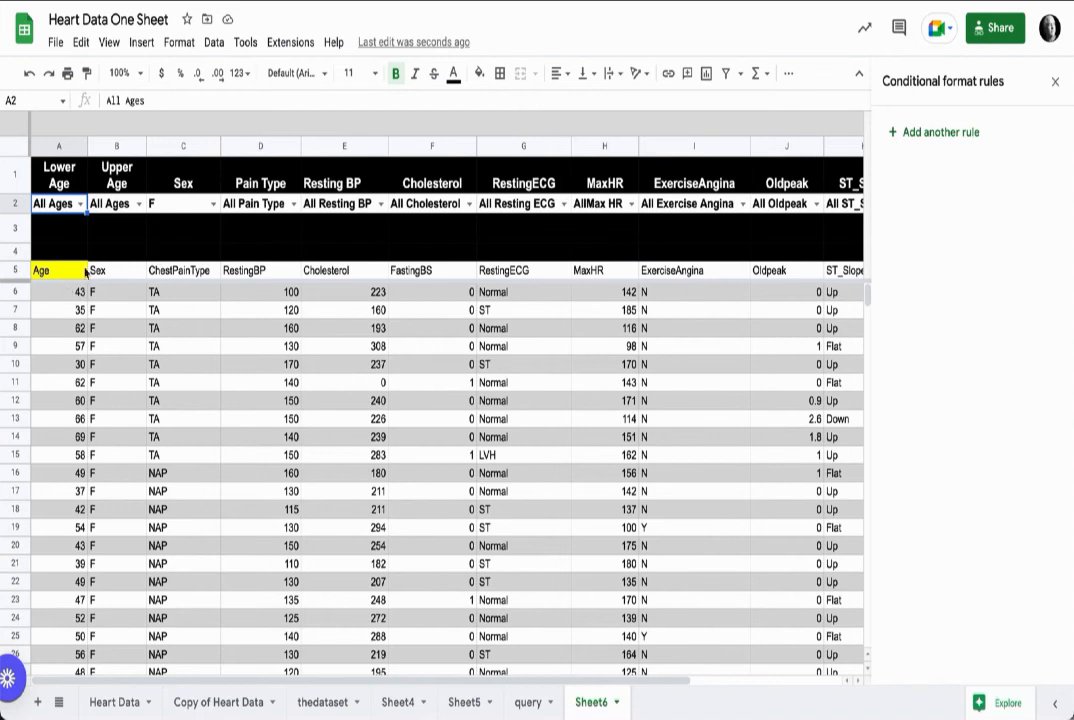
Step: Edit the custom-formula conditional formatting rule on A6:L923, appending iseven(row()) inside the and() condition, and save it
click(65, 296)
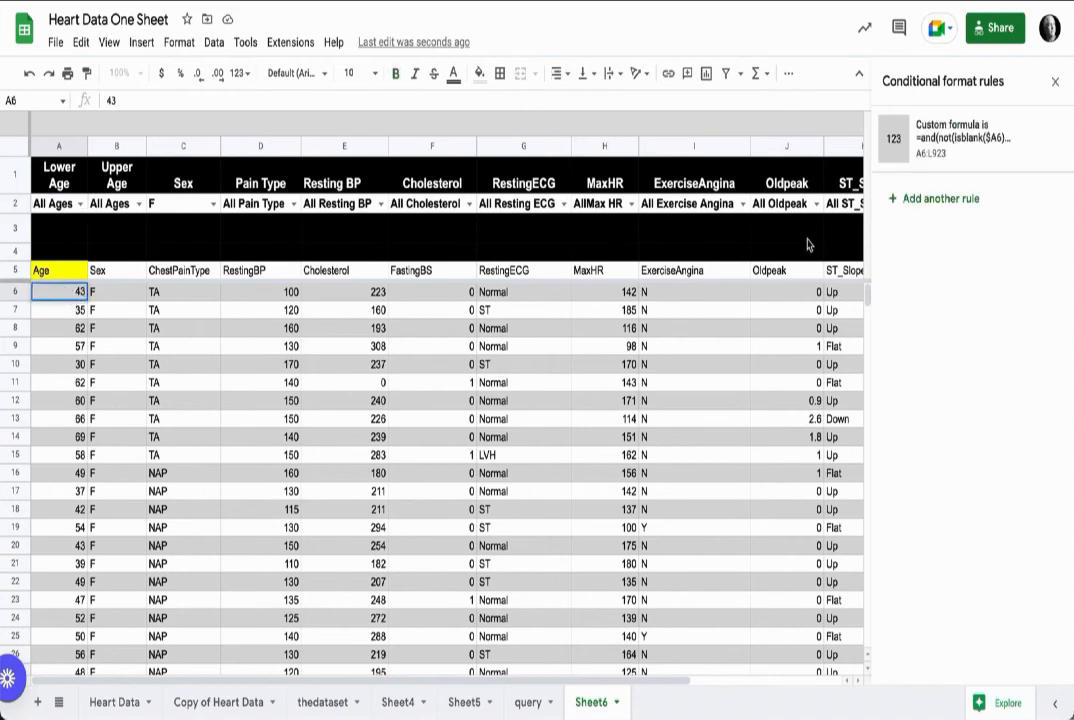
click(964, 141)
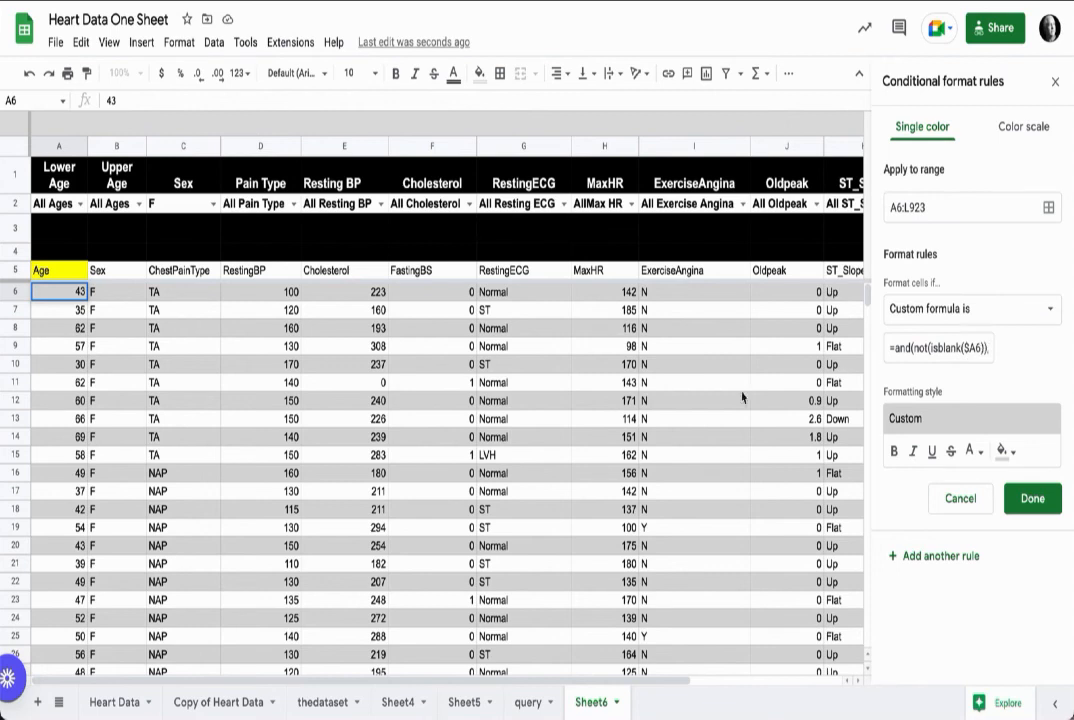
click(981, 345)
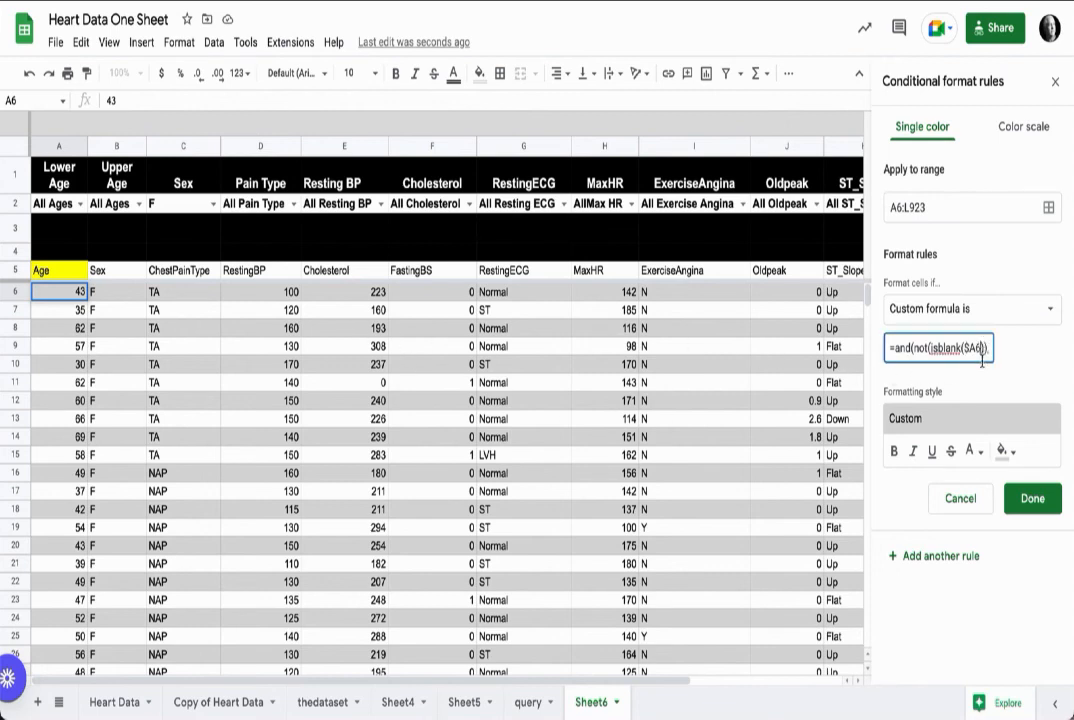
text(,iseven(row()
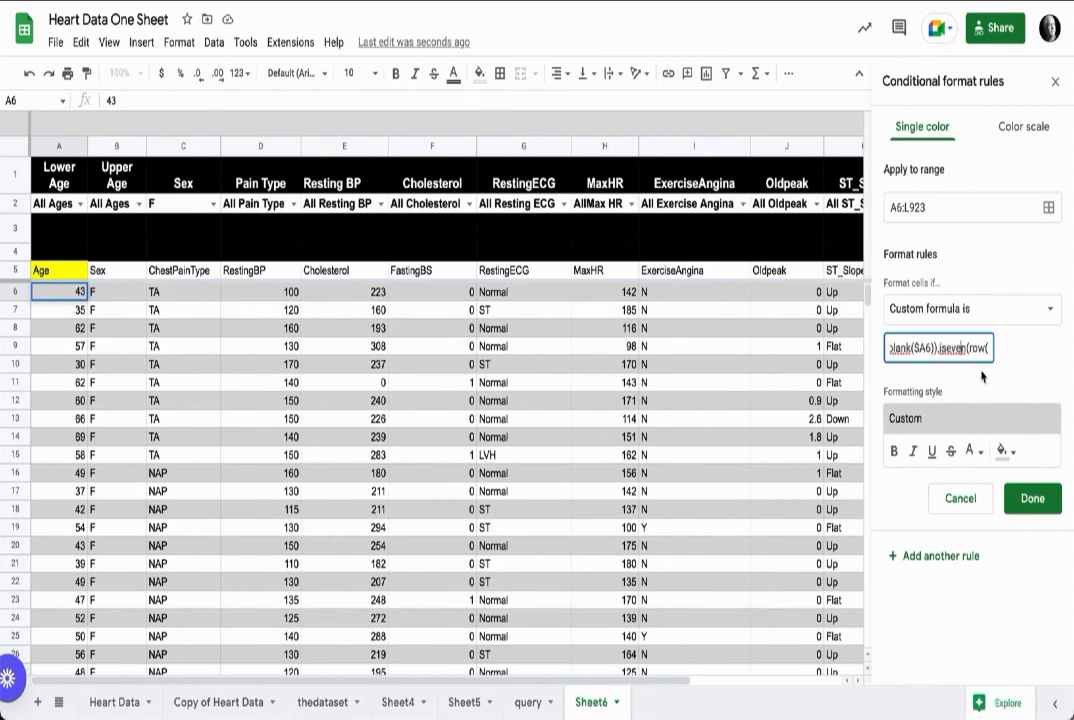
text())))
key(Left)
key(Left)
key(Left)
key(Left)
key(Left)
key(Left)
key(Left)
key(Left)
key(Left)
key(Left)
key(Left)
key(Left)
key(Left)
key(Left)
key(Left)
key(Left)
key(Left)
key(Left)
key(Left)
key(Left)
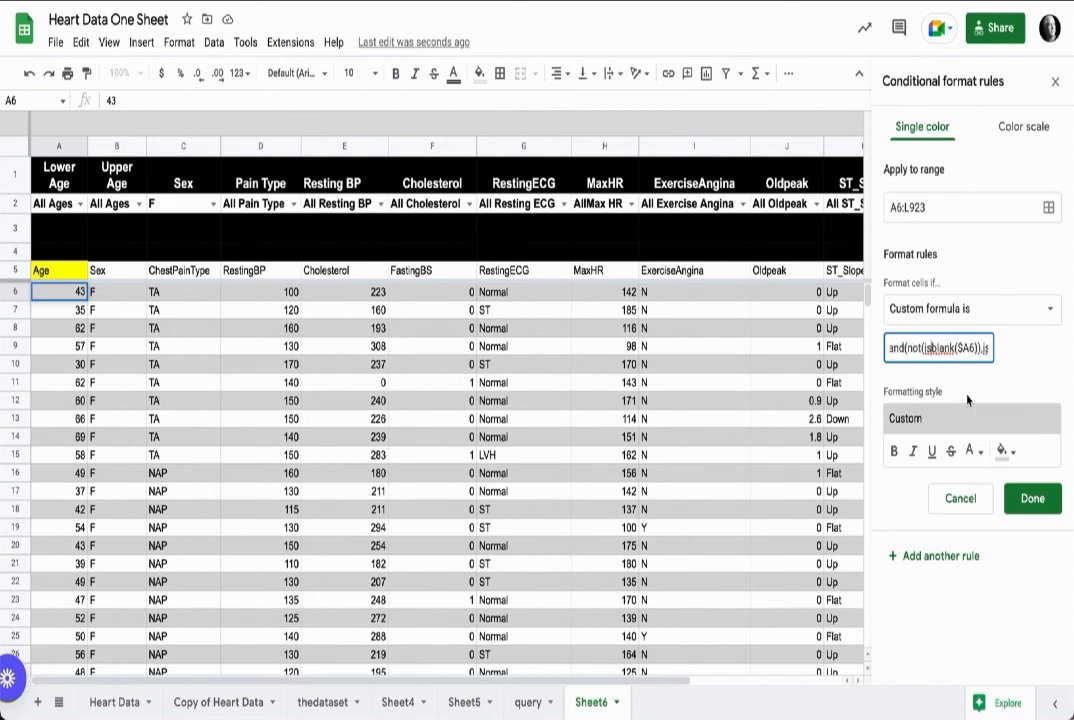
key(Left)
key(Left)
key(Left)
key(Left)
key(Left)
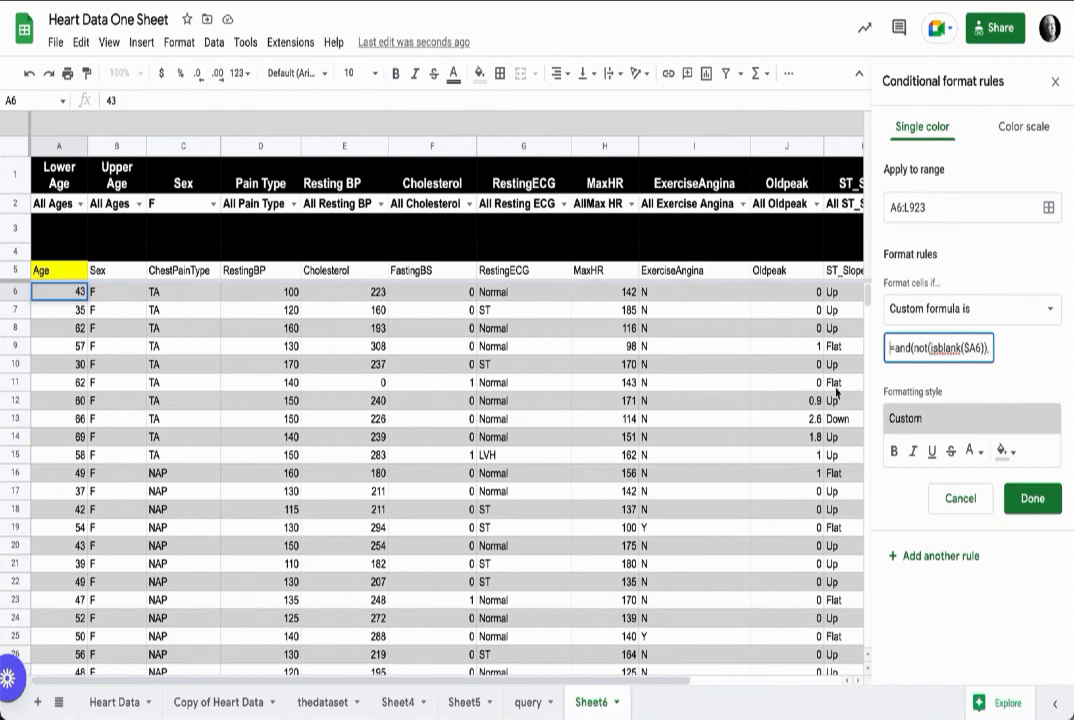
click(180, 44)
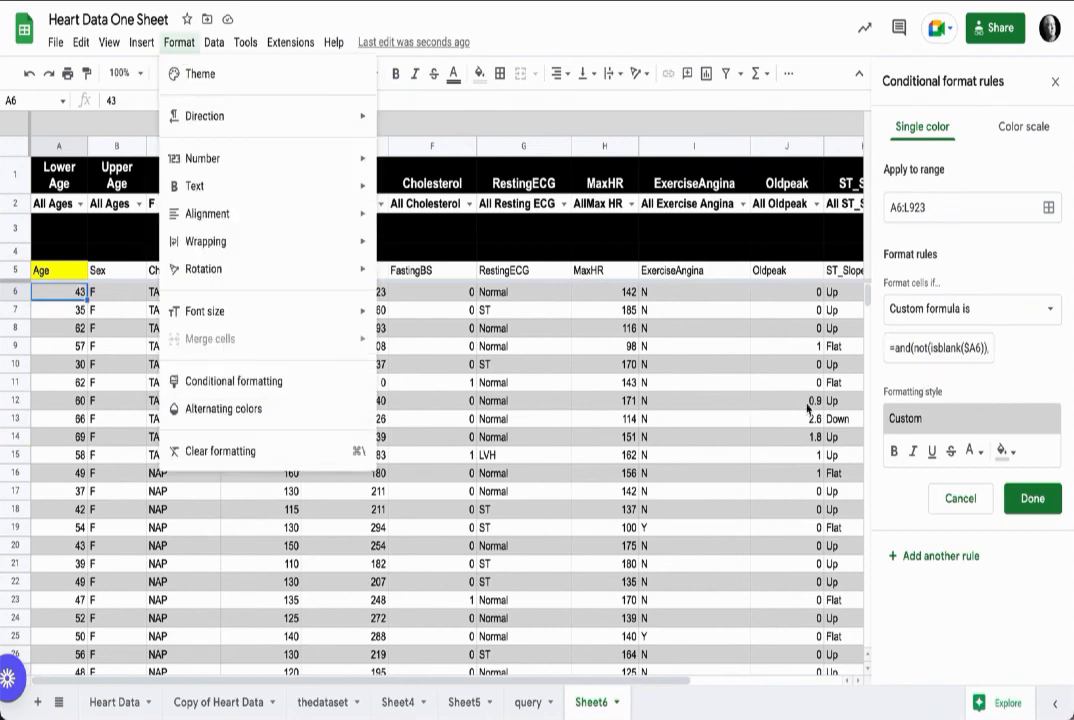
click(1032, 498)
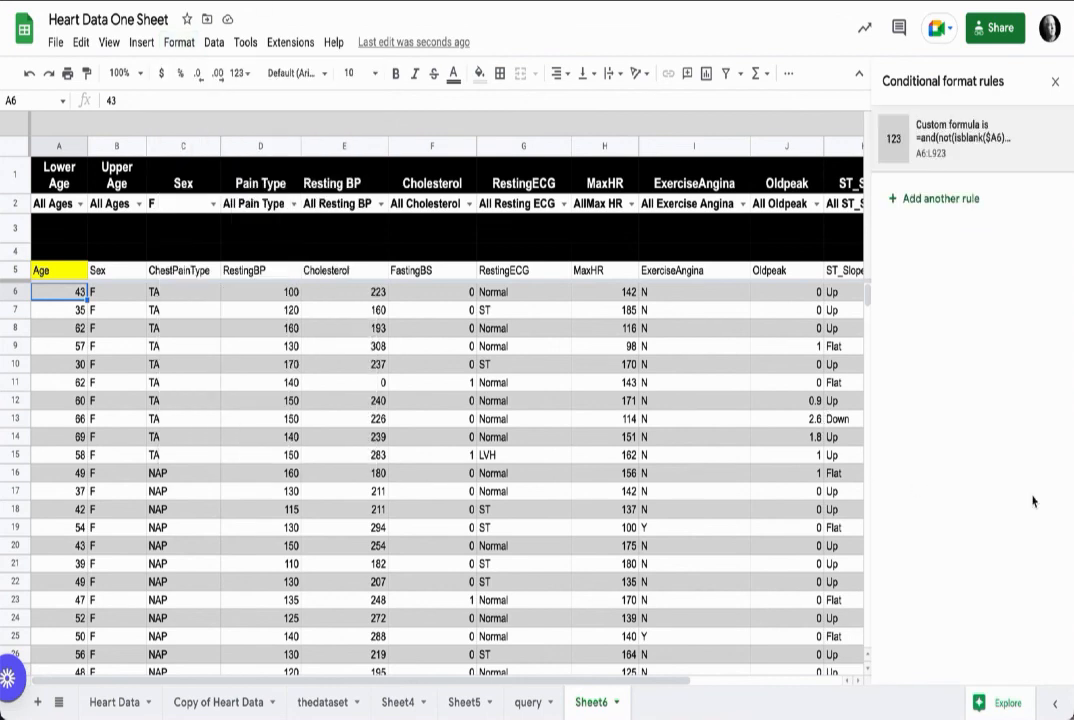
click(1054, 81)
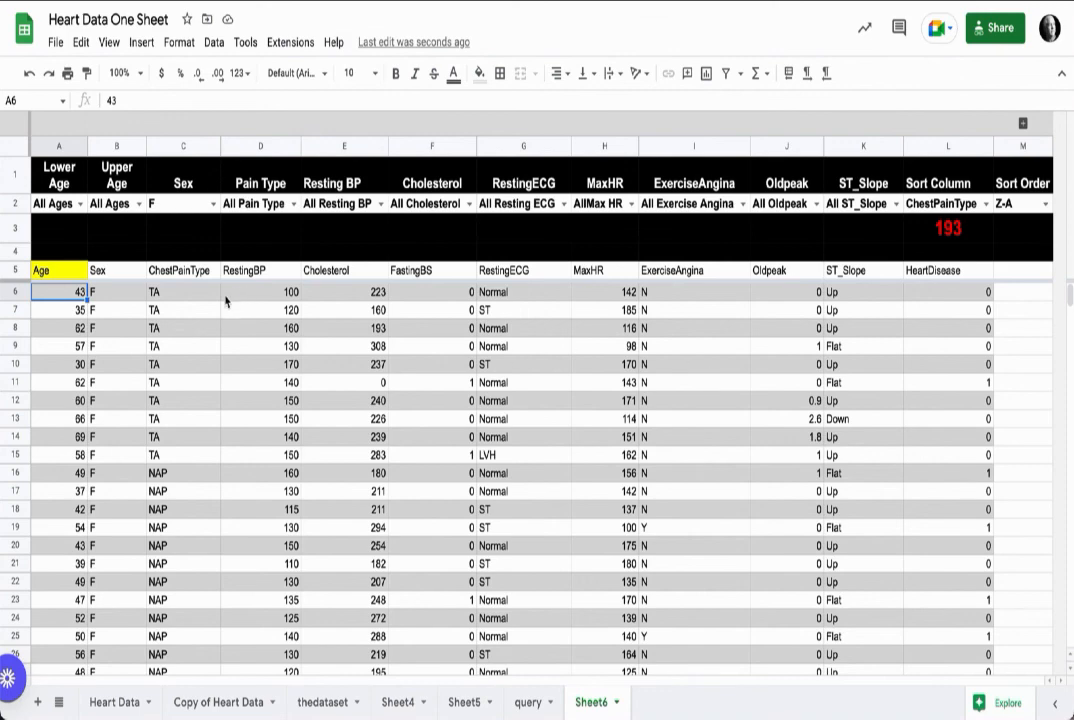
Step: Set the Lower Age dropdown to 72 and the Sex dropdown to All Genders
click(79, 203)
scroll(65, 420, down, 6)
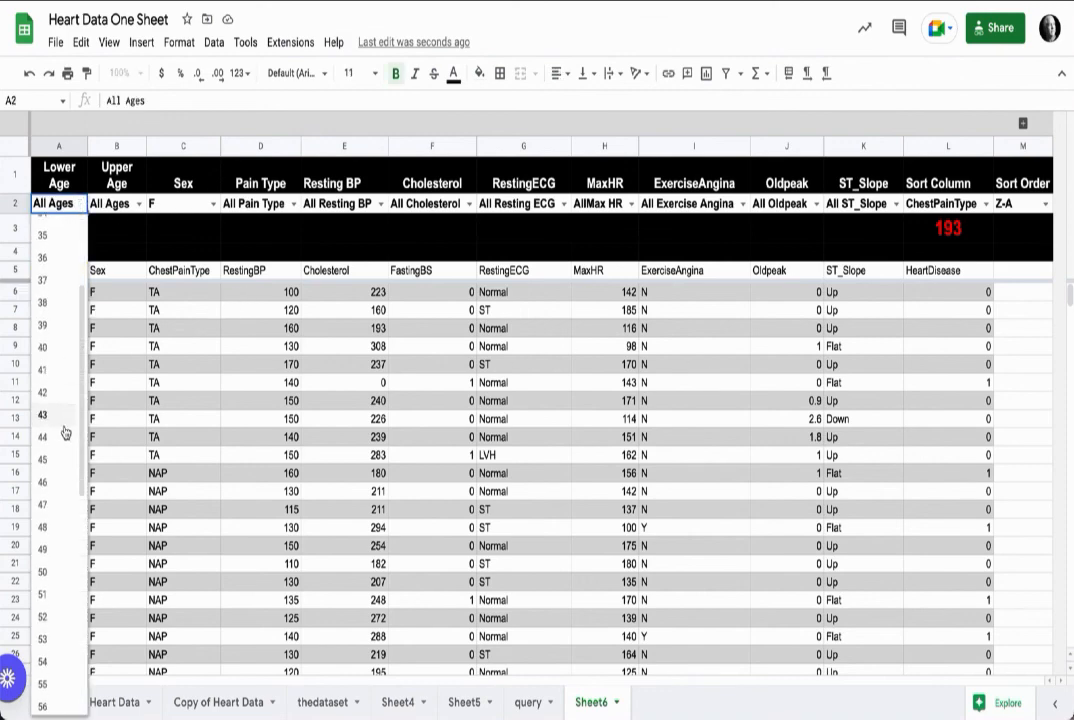
click(62, 591)
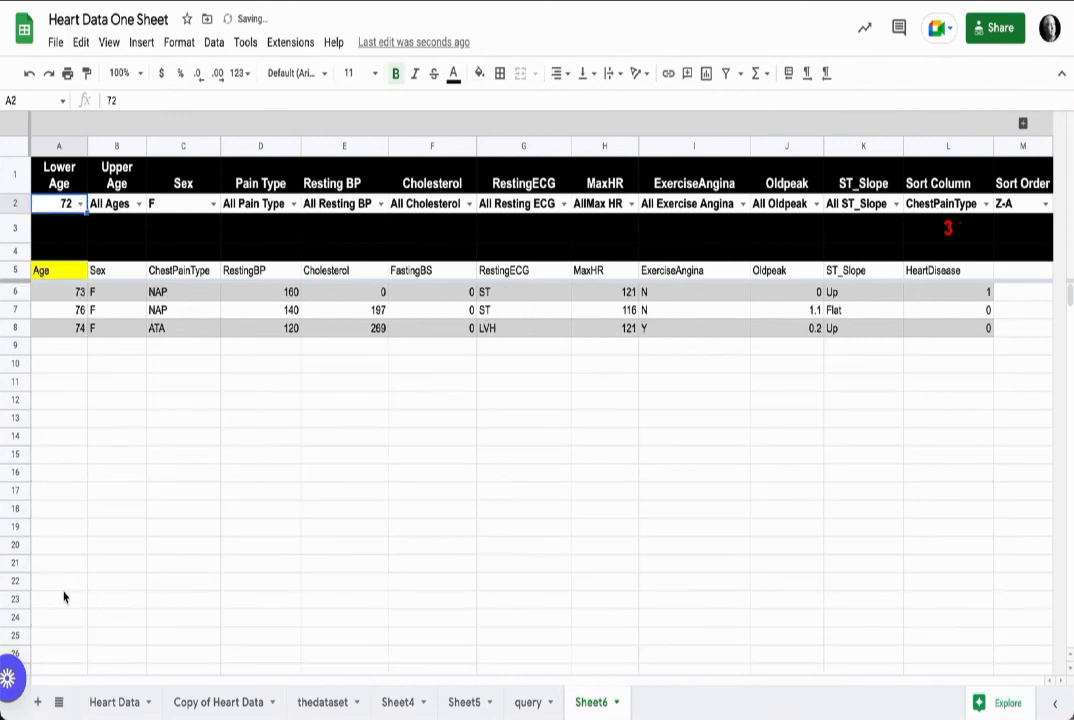
click(212, 203)
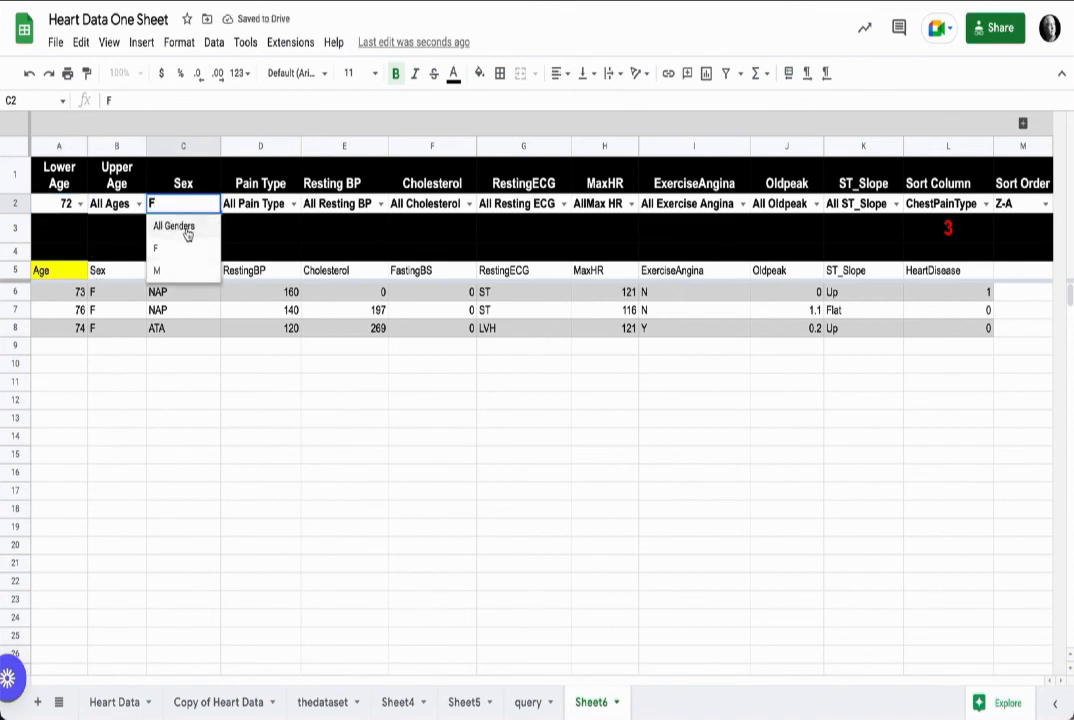
click(176, 226)
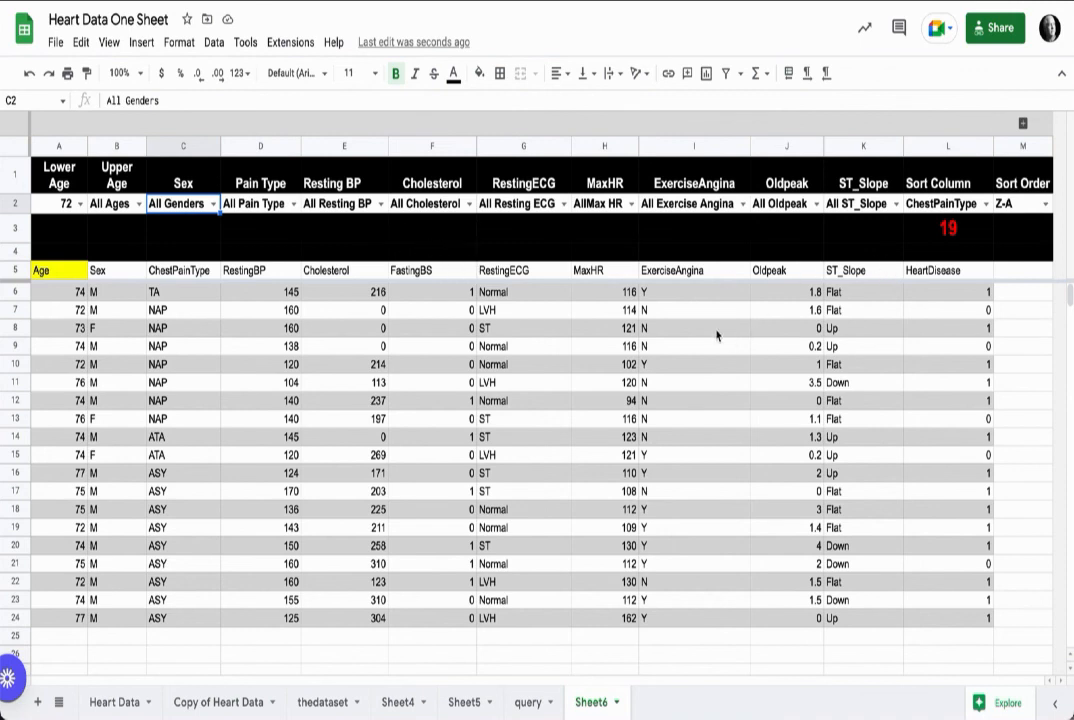
Step: Review the QUERY formula in A5, then give header row 5 a thick bottom border
click(70, 271)
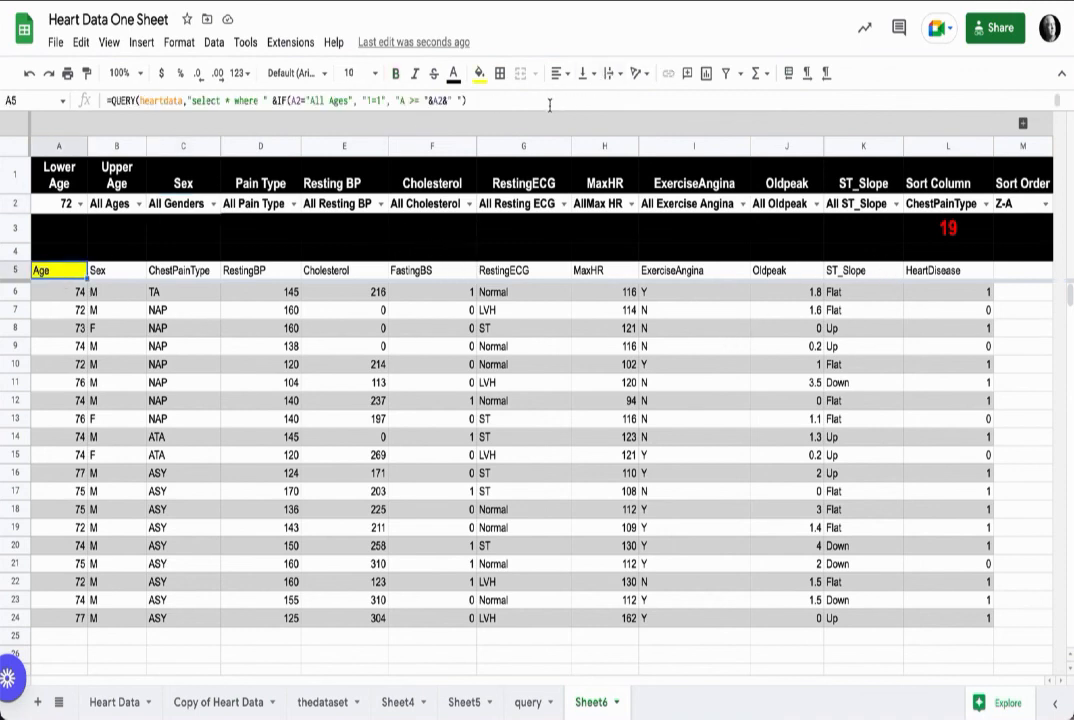
mouse_move(545, 111)
mouse_down()
mouse_move(553, 390)
mouse_move(555, 115)
mouse_up()
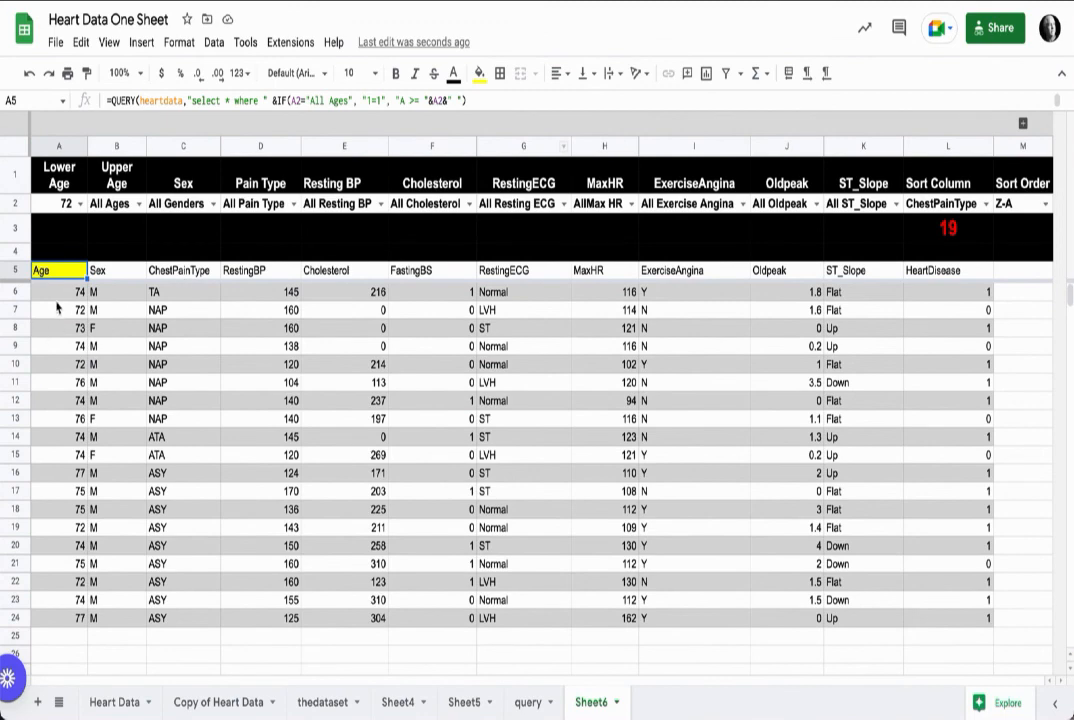
click(57, 290)
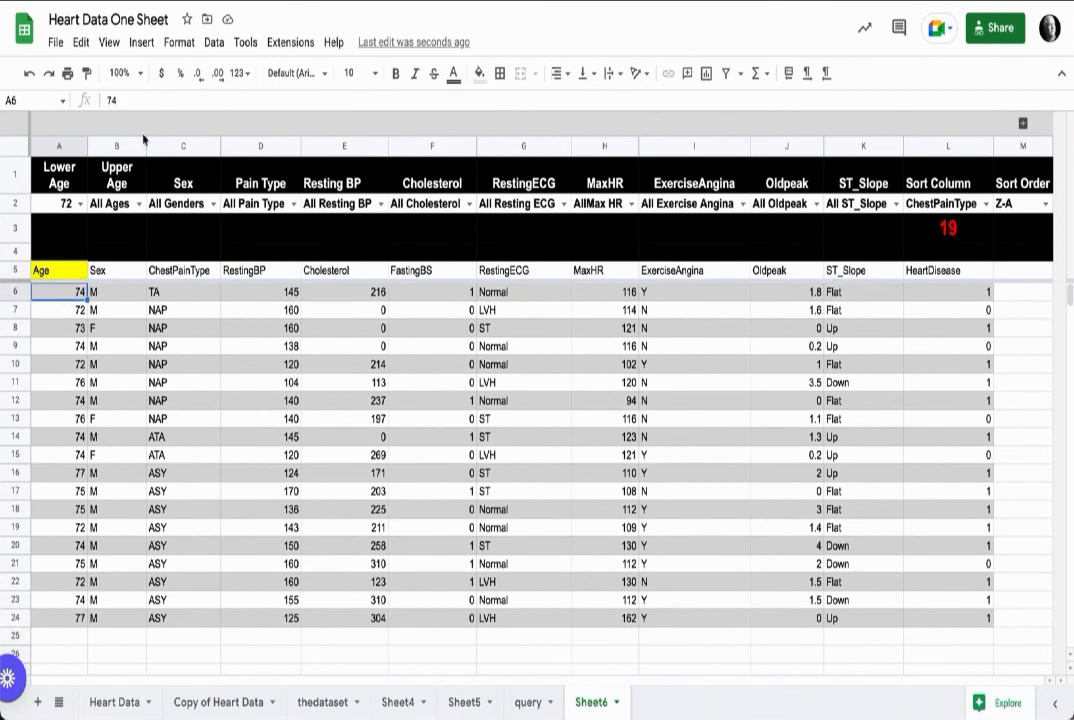
click(17, 271)
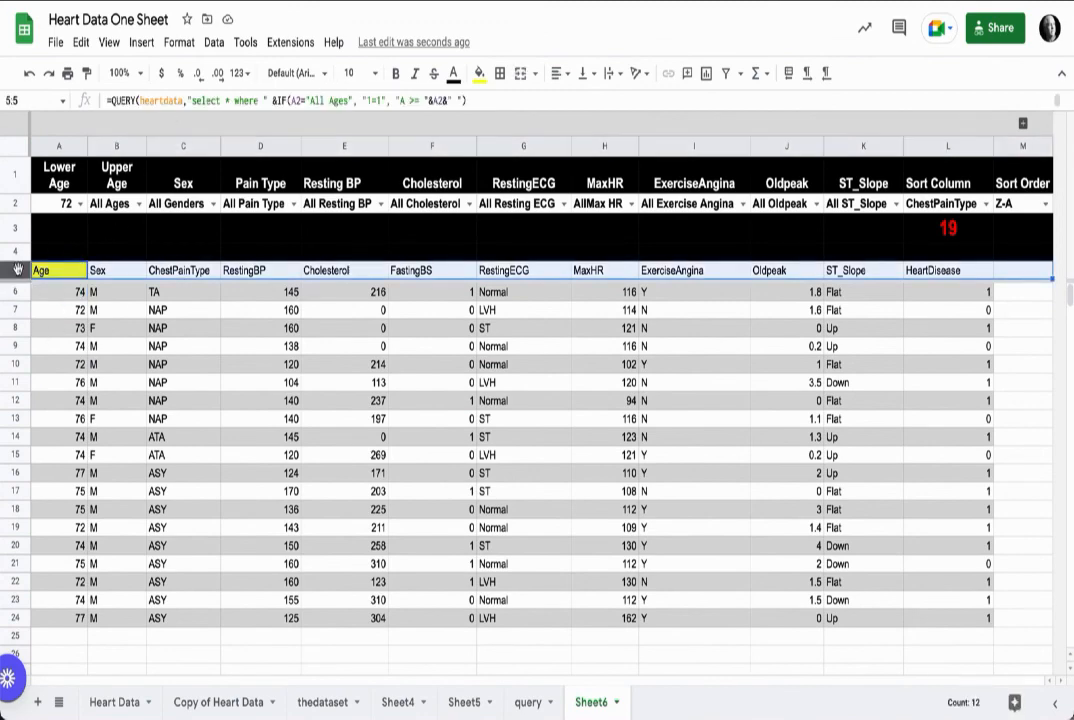
click(500, 74)
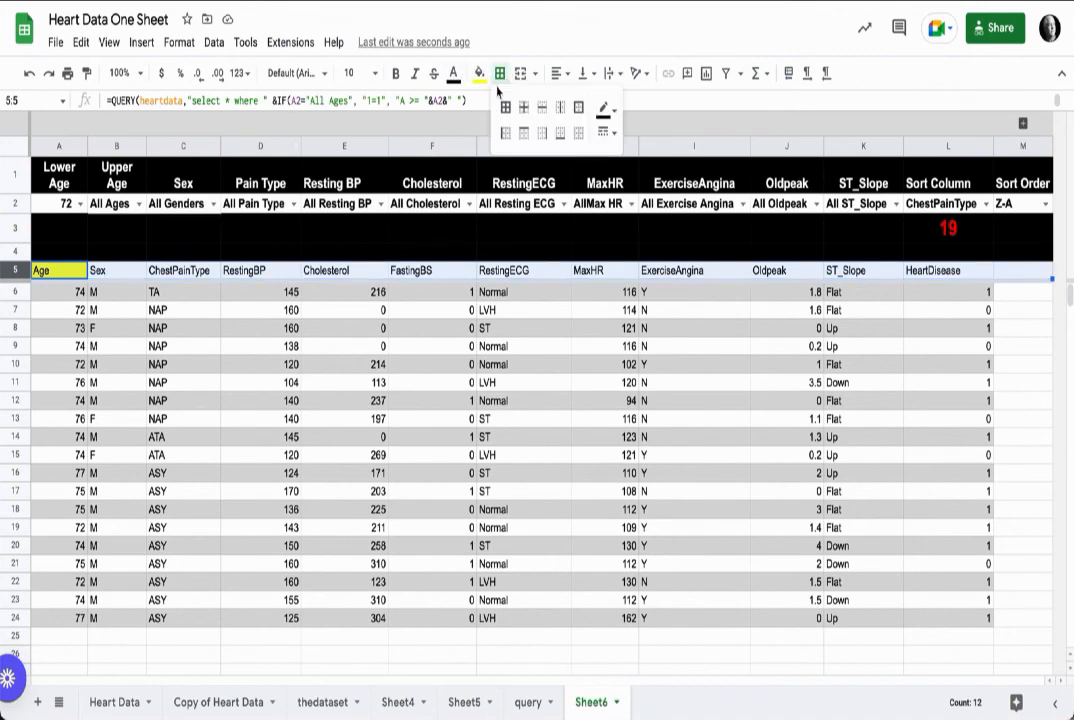
click(560, 133)
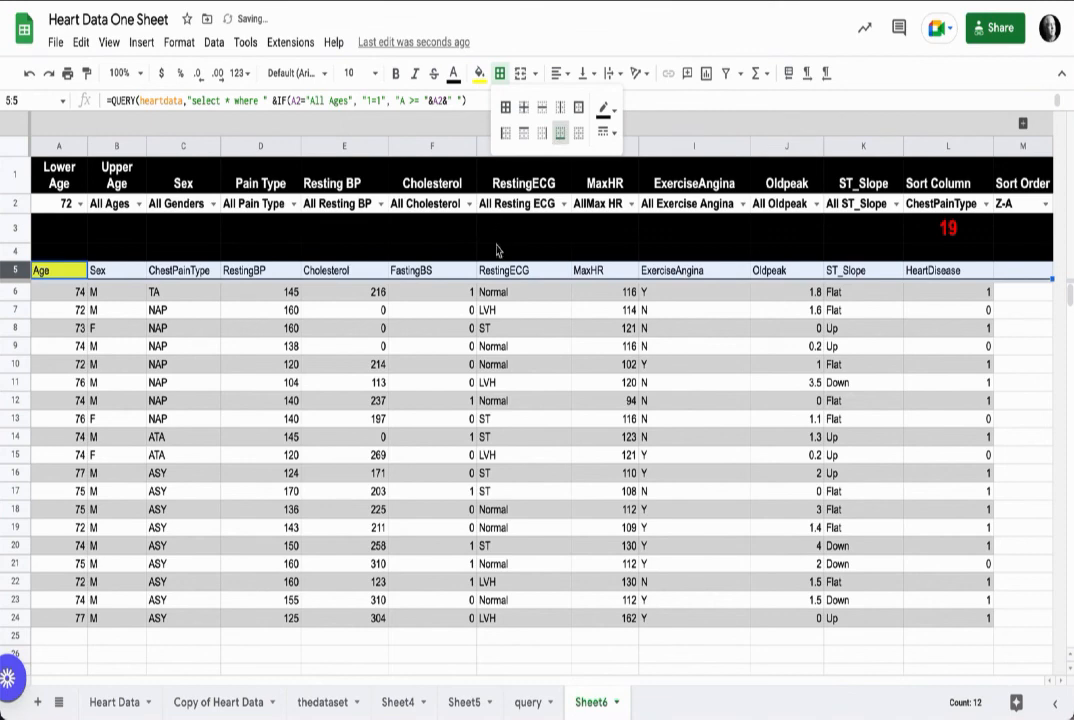
click(606, 109)
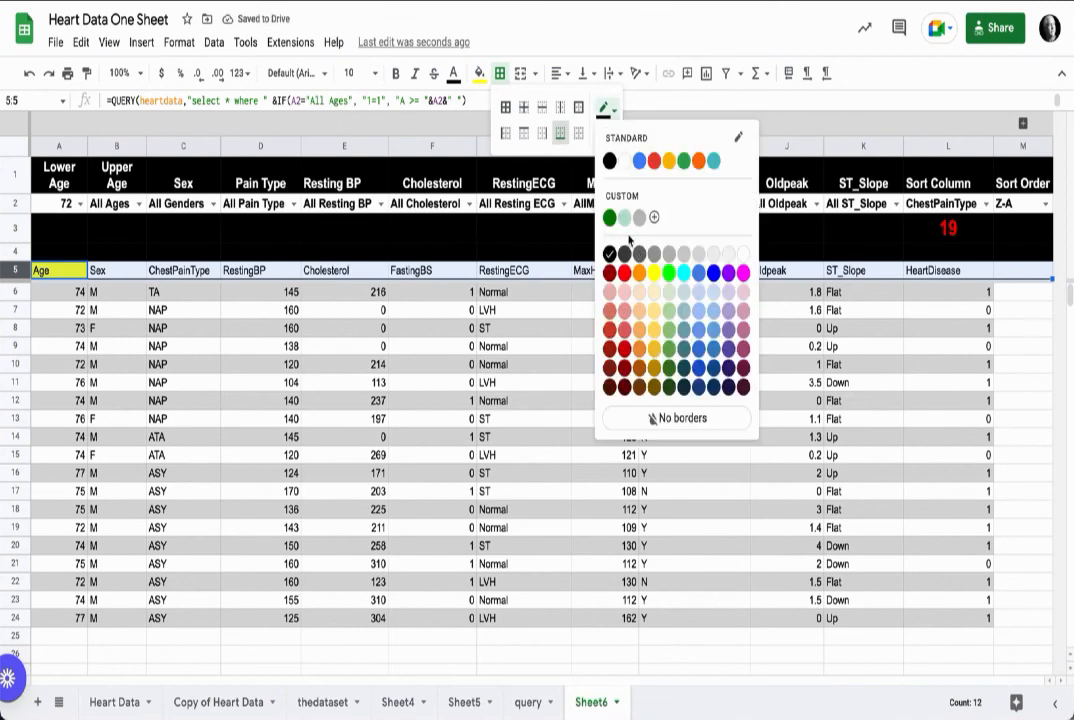
click(612, 117)
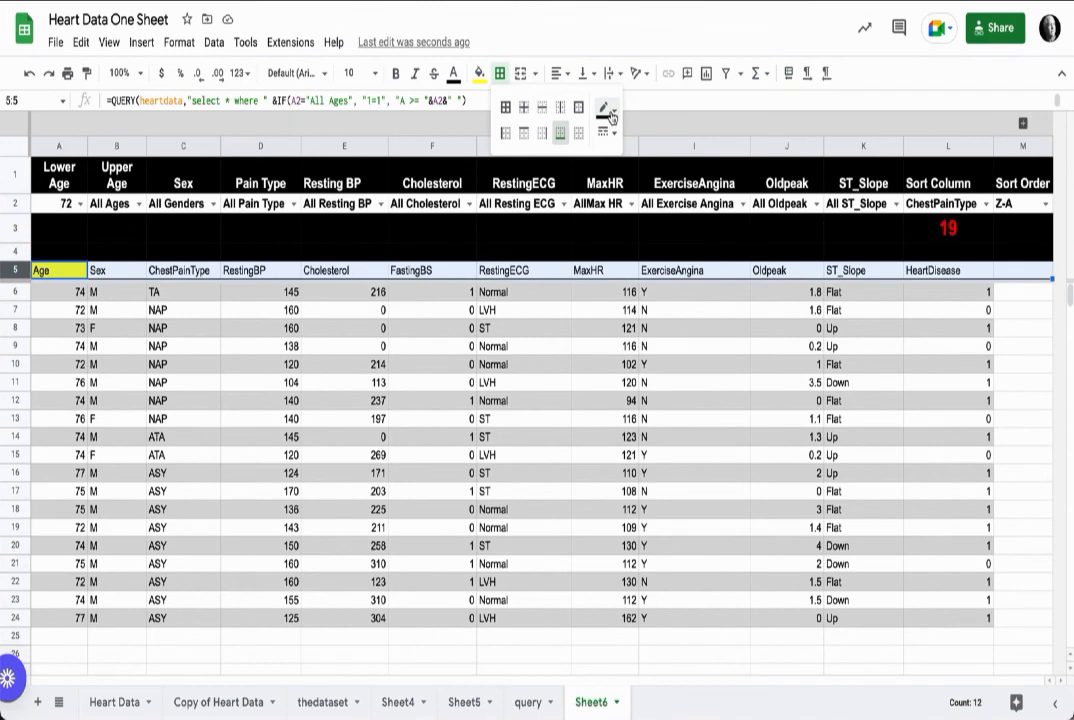
click(607, 133)
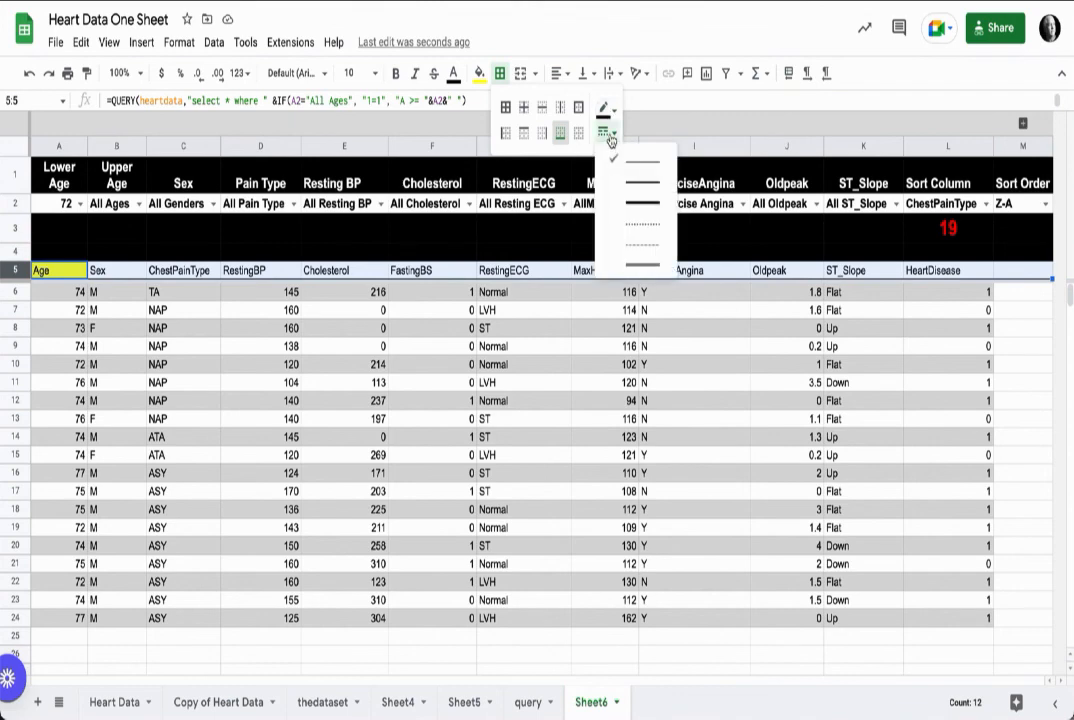
click(636, 202)
click(578, 386)
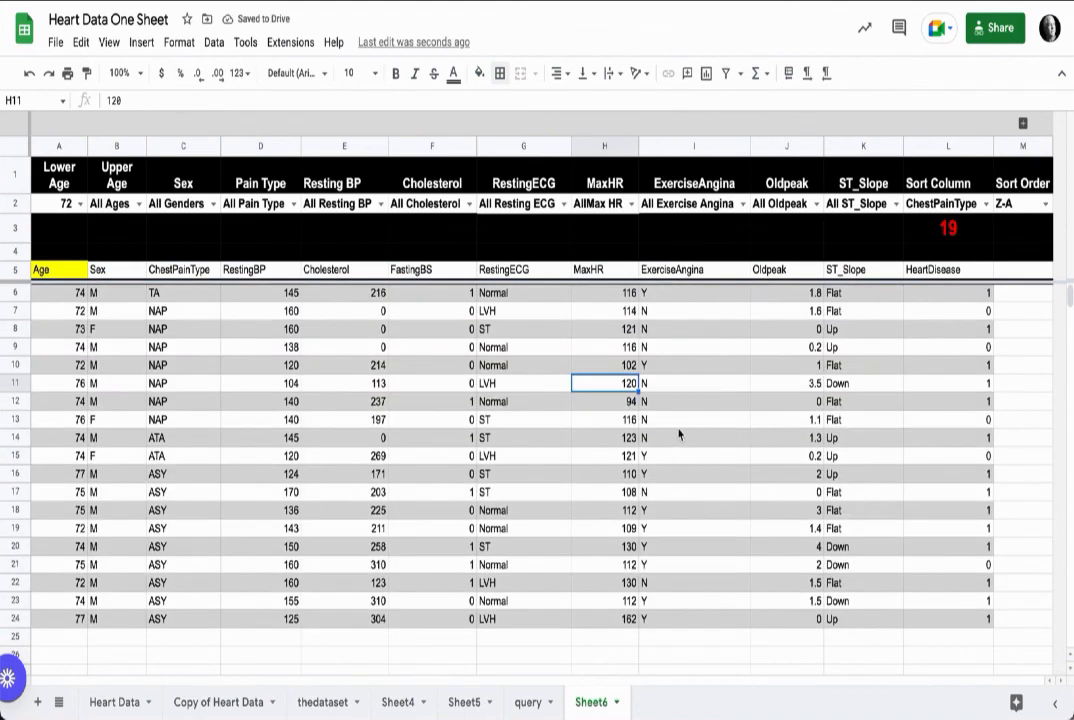
Step: Test the Resting BP dropdown by picking 94, then reset it to All Resting BP
click(47, 298)
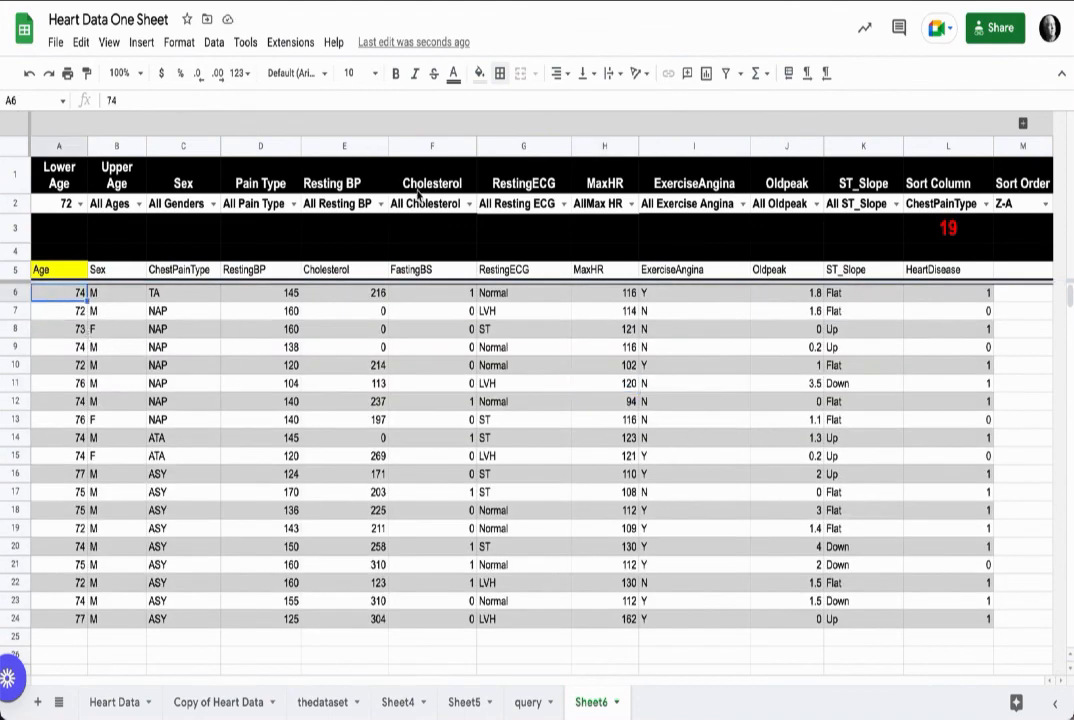
click(335, 203)
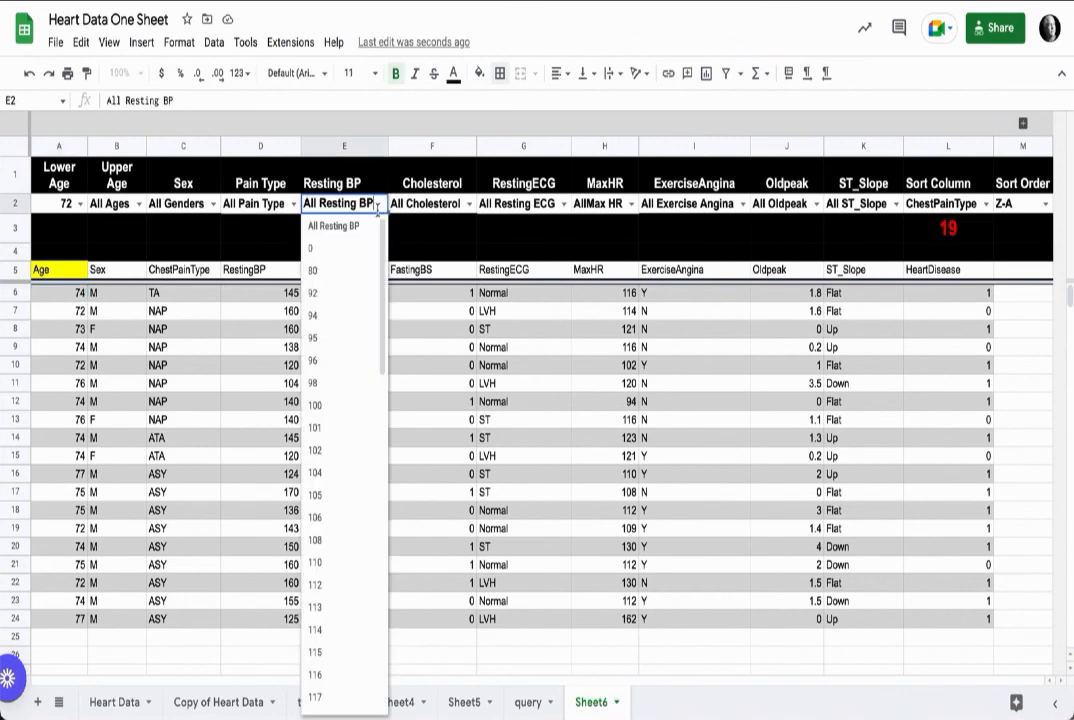
click(335, 321)
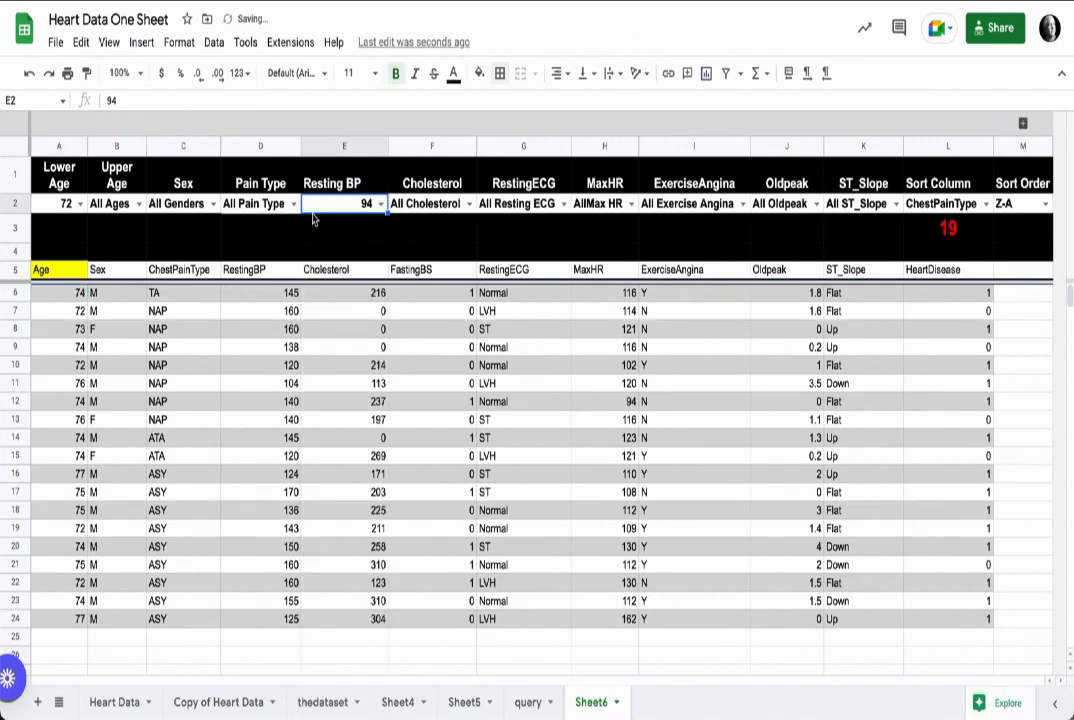
click(380, 204)
click(352, 249)
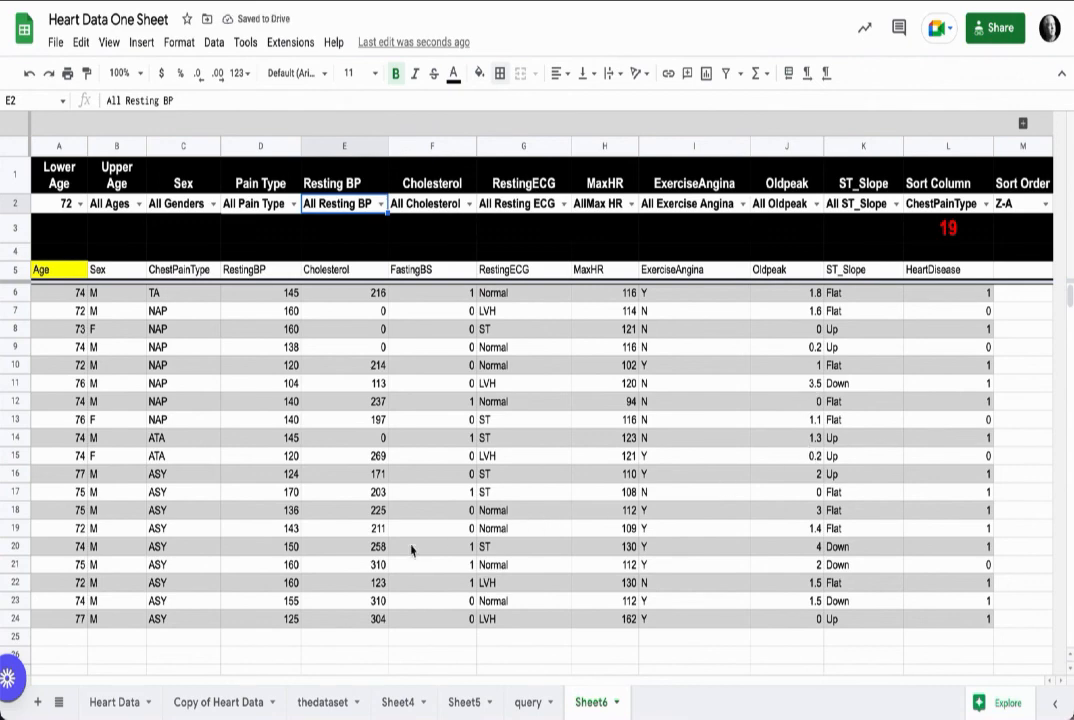
Step: View the thedataset sheet, then return to Sheet6
click(331, 706)
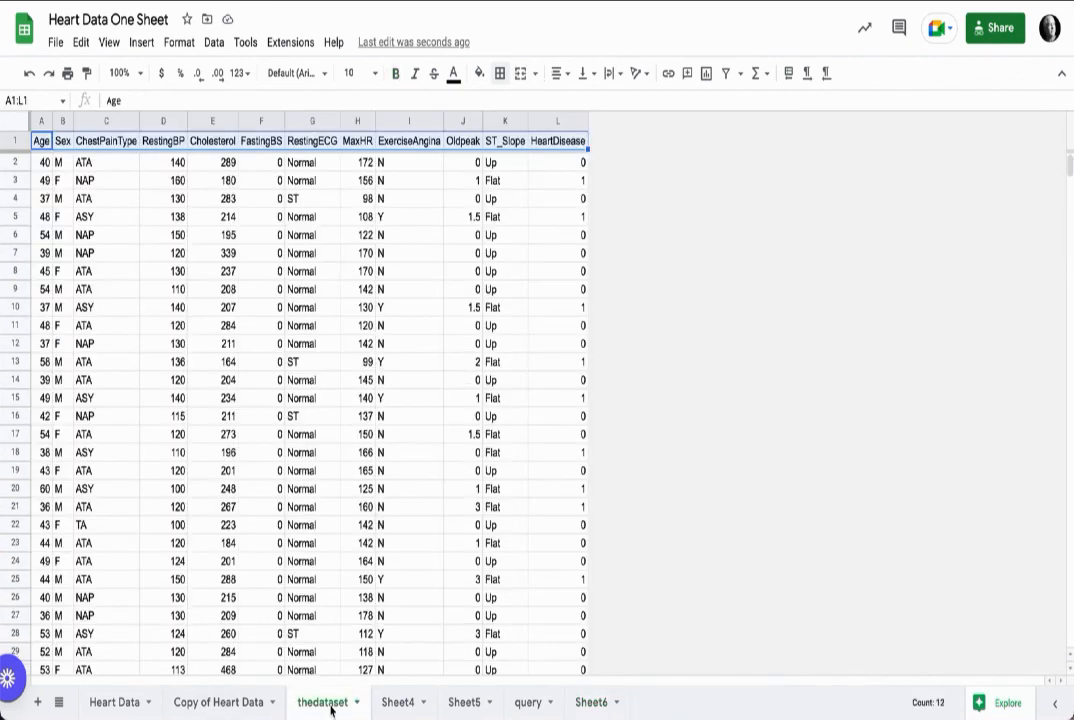
click(591, 702)
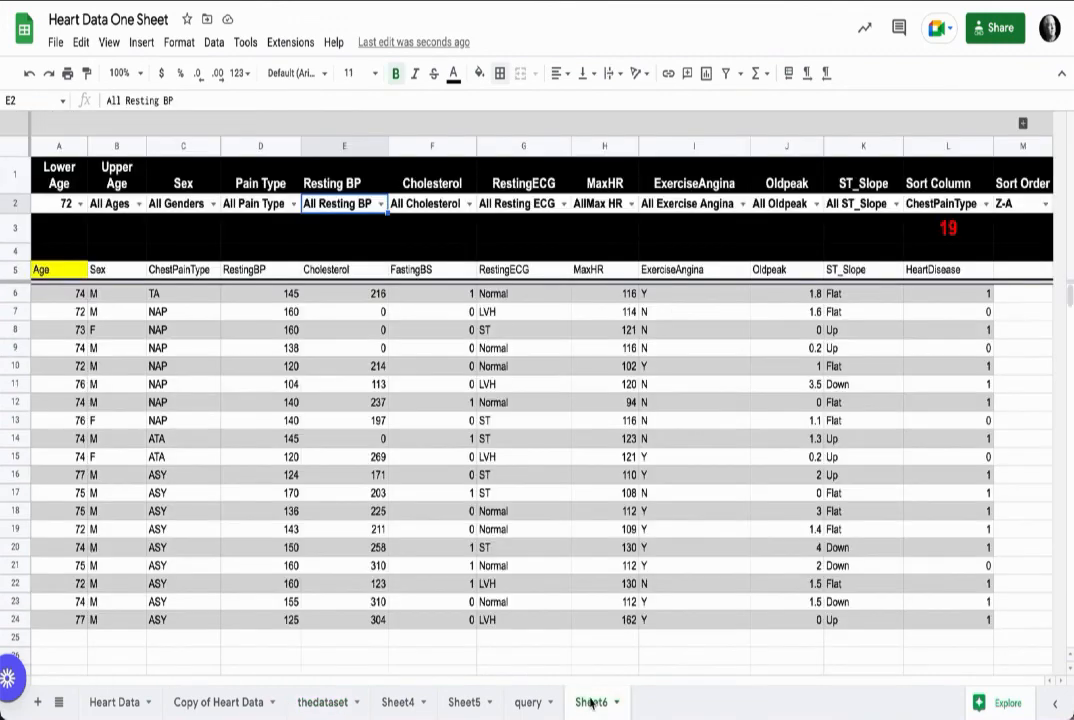